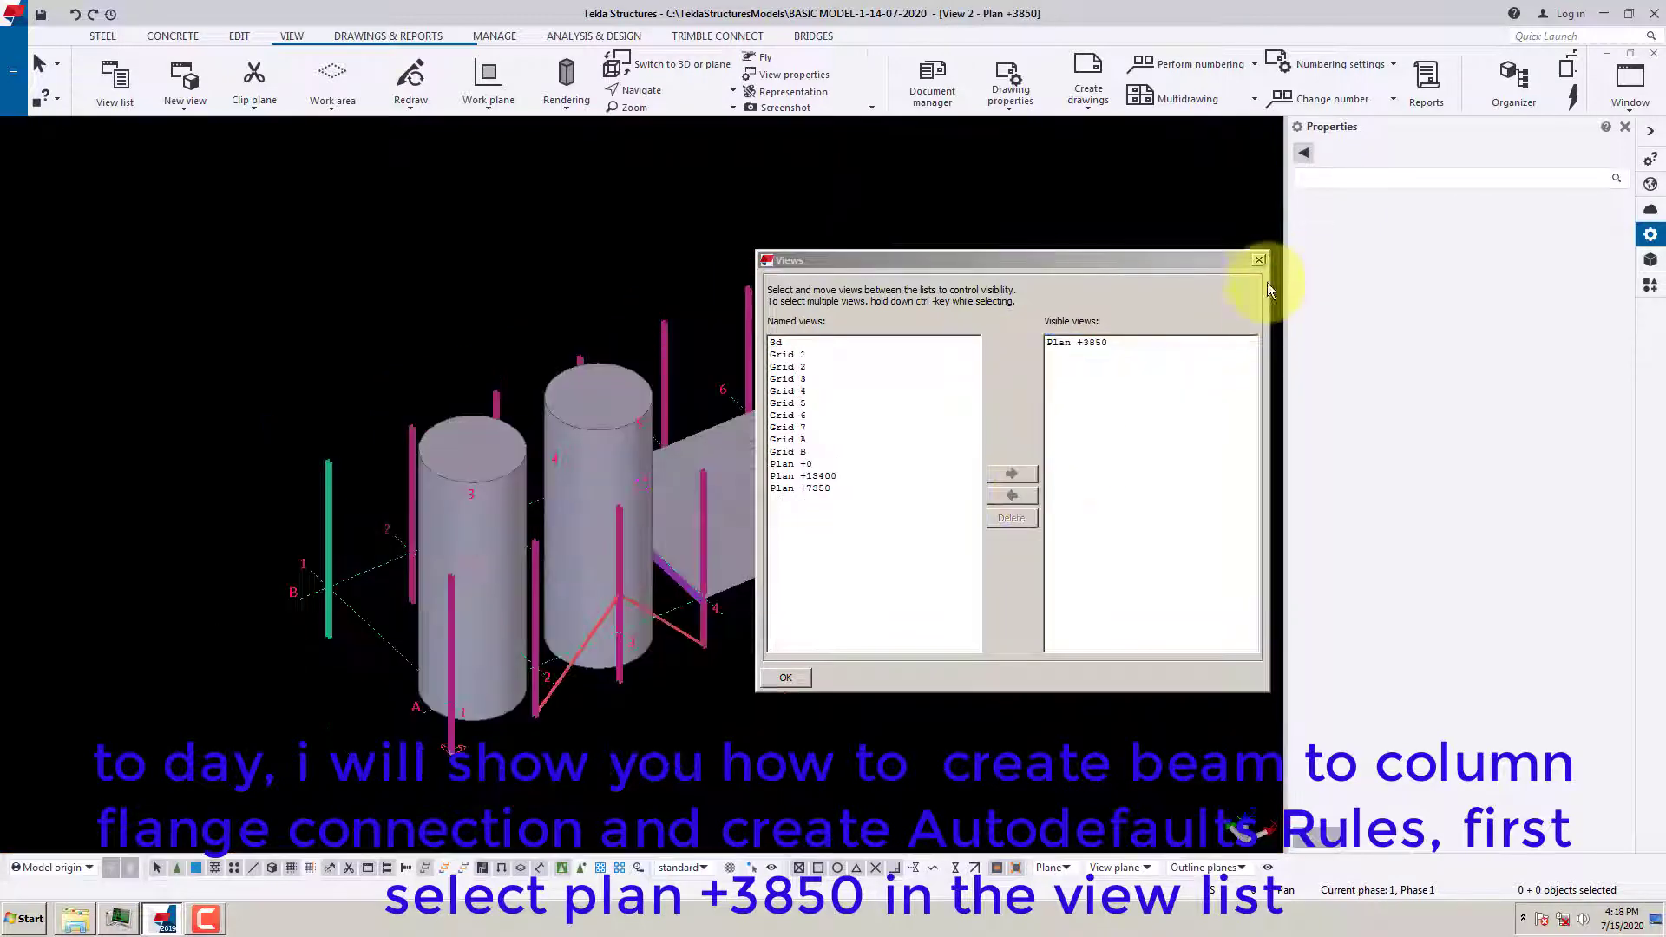
Close the view list with Plan +3850 as the visible view and bring the beam-to-column joint at grid B-7 into close view from below
{"action": "left_click", "coordinate": [1258, 259]}
{"action": "scroll", "coordinate": [748, 490], "scroll_direction": "up", "scroll_amount": 5}
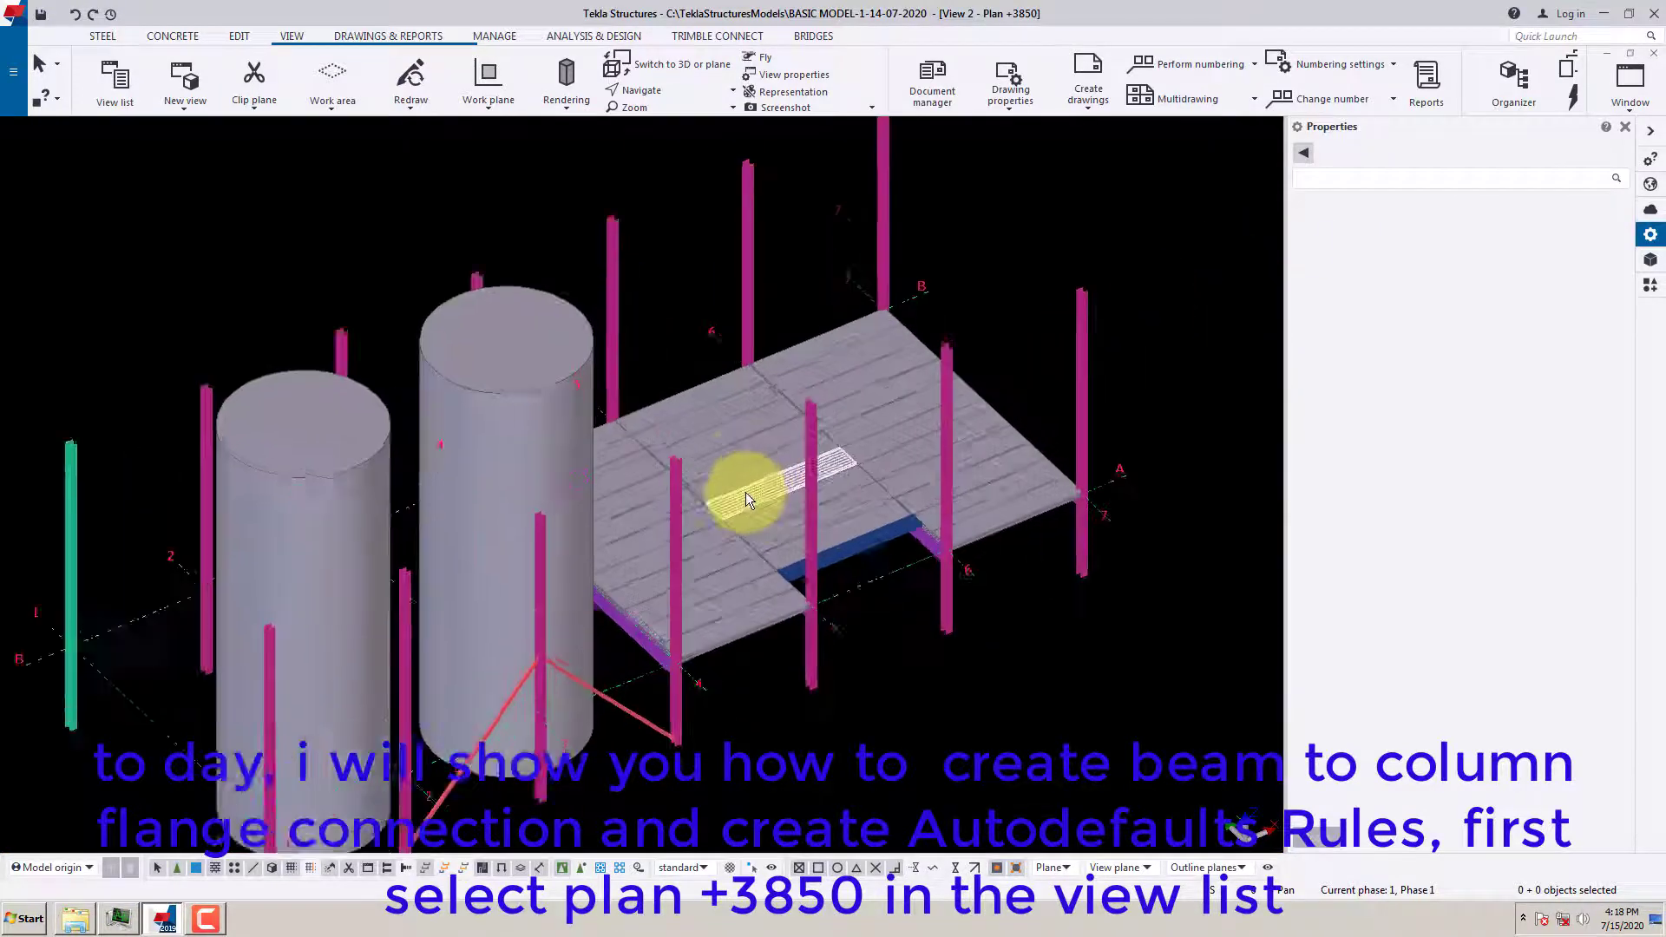
{"action": "scroll", "coordinate": [798, 557], "scroll_direction": "down", "scroll_amount": 3}
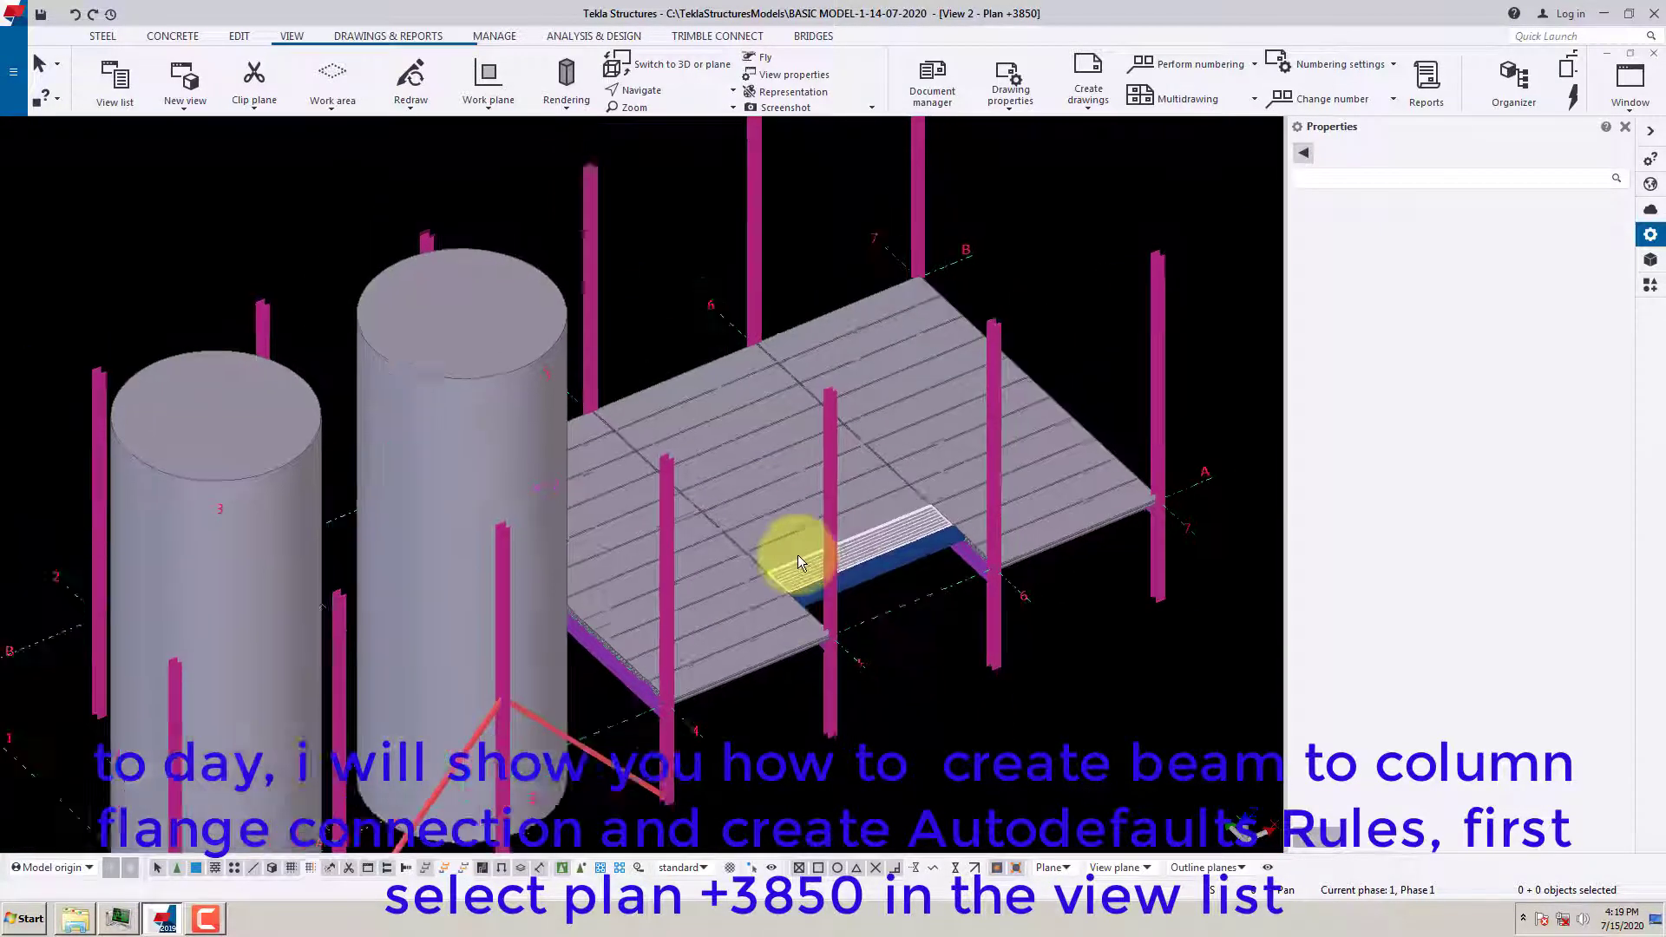
{"action": "middle_click_drag", "start_coordinate": [865, 681], "coordinate": [849, 391]}
{"action": "scroll", "coordinate": [851, 784], "scroll_direction": "up", "scroll_amount": 6}
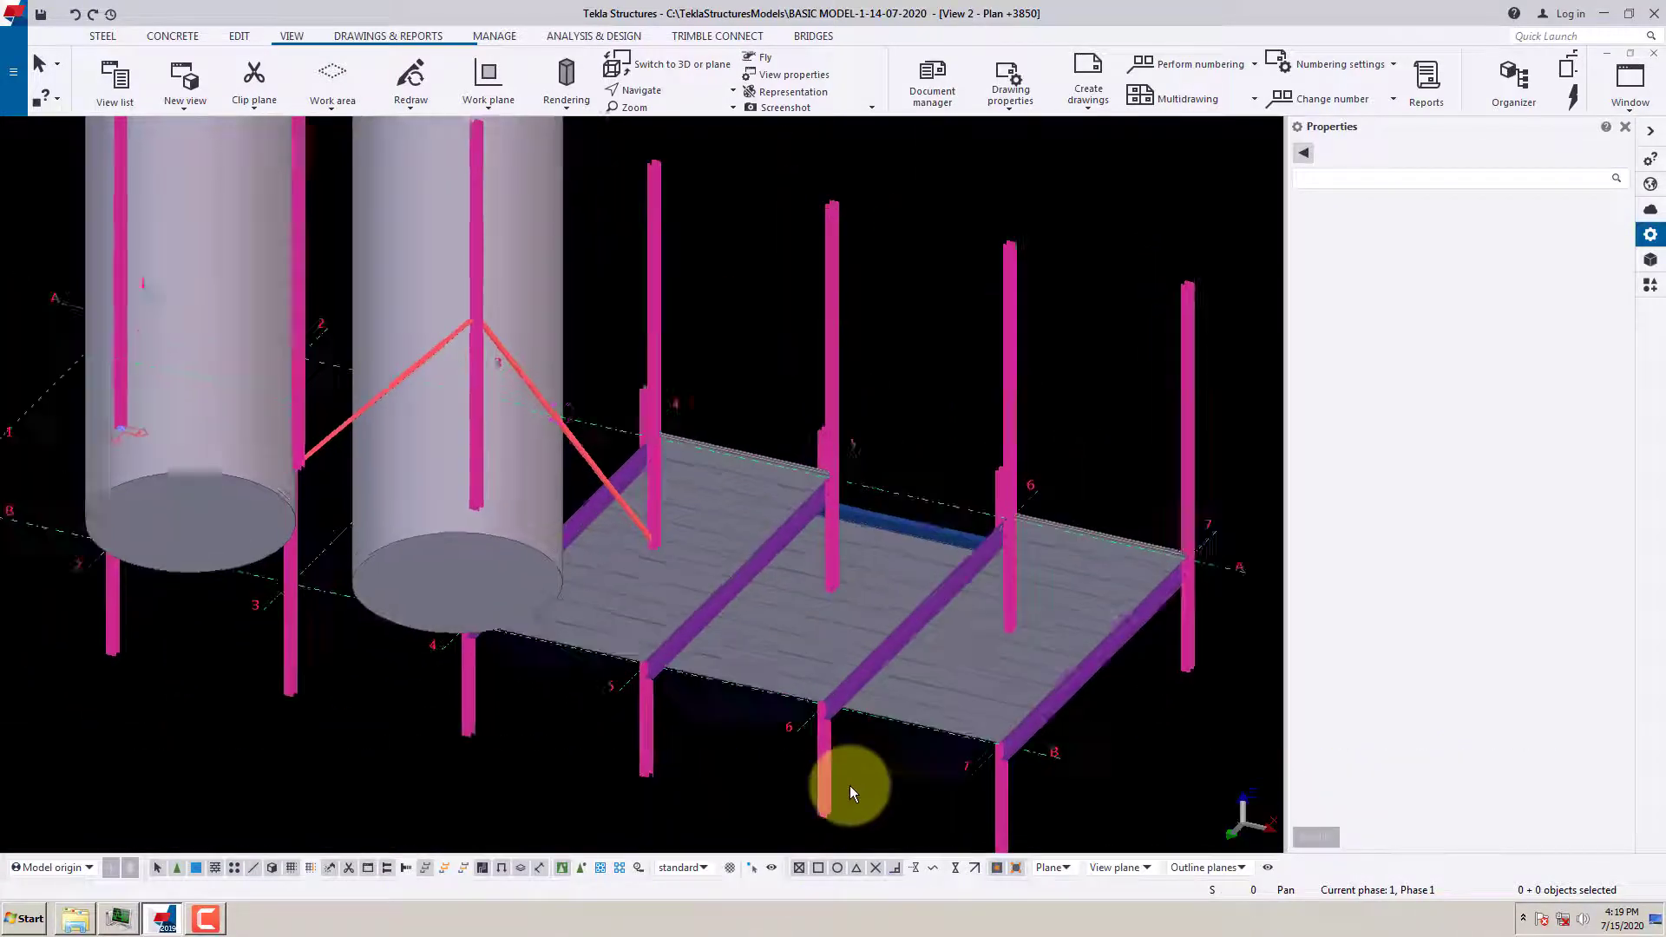
{"action": "scroll", "coordinate": [864, 760], "scroll_direction": "up", "scroll_amount": 2}
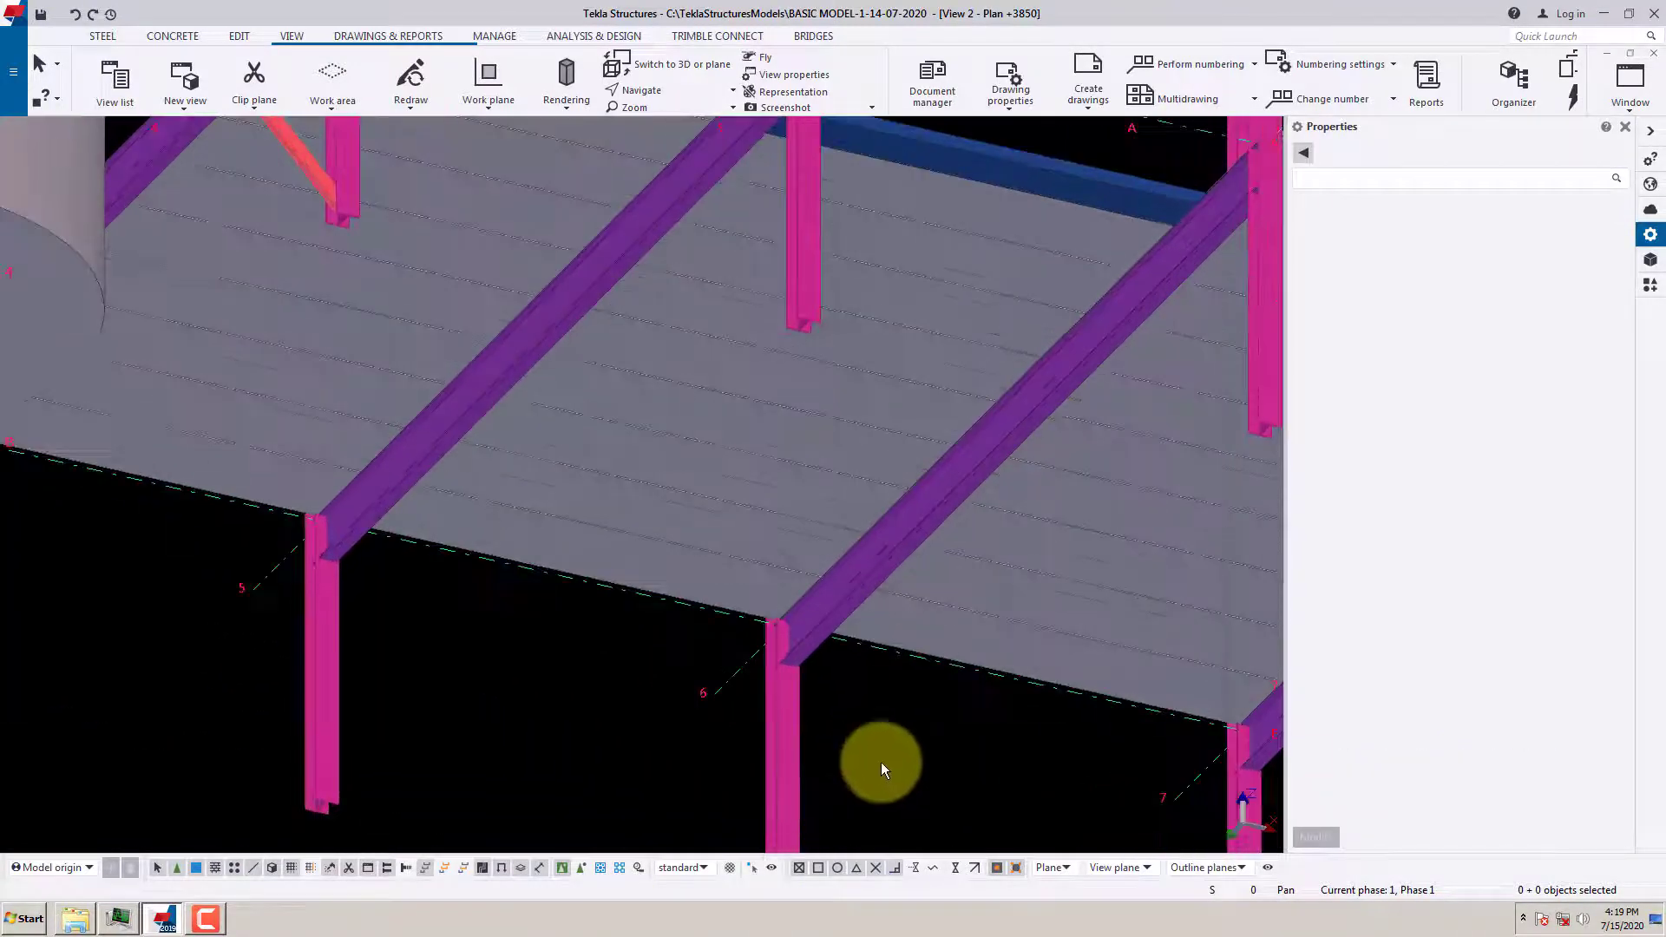
{"action": "middle_click_drag", "start_coordinate": [978, 762], "coordinate": [664, 640]}
{"action": "scroll", "coordinate": [950, 643], "scroll_direction": "up", "scroll_amount": 1}
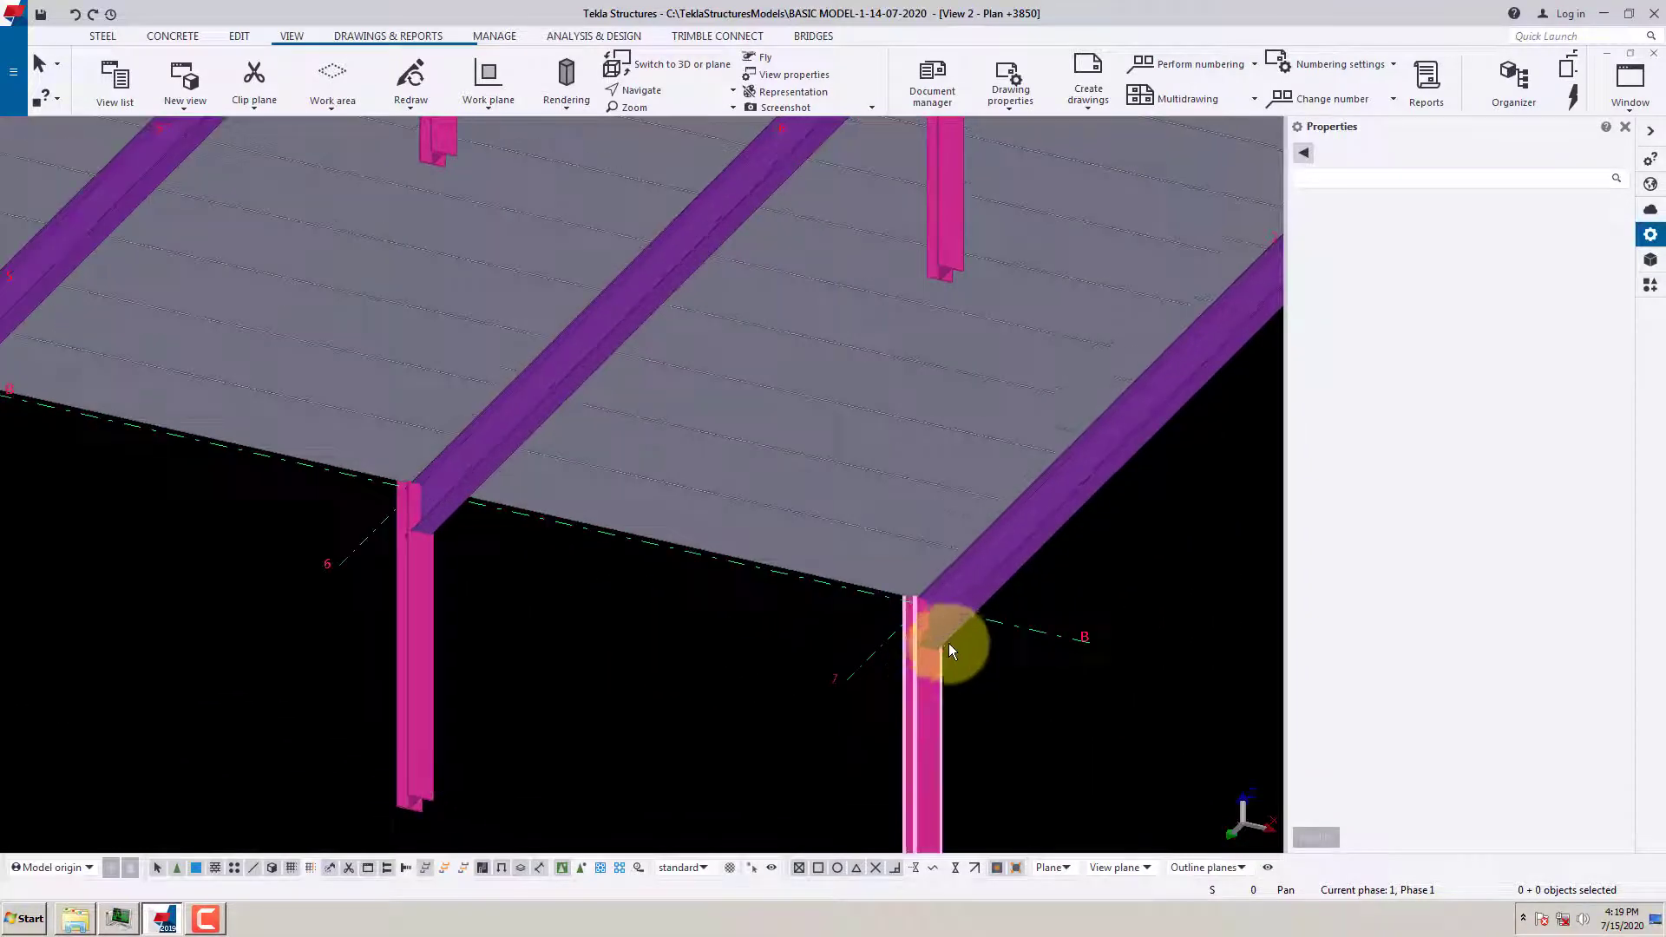
{"action": "left_click", "coordinate": [951, 636]}
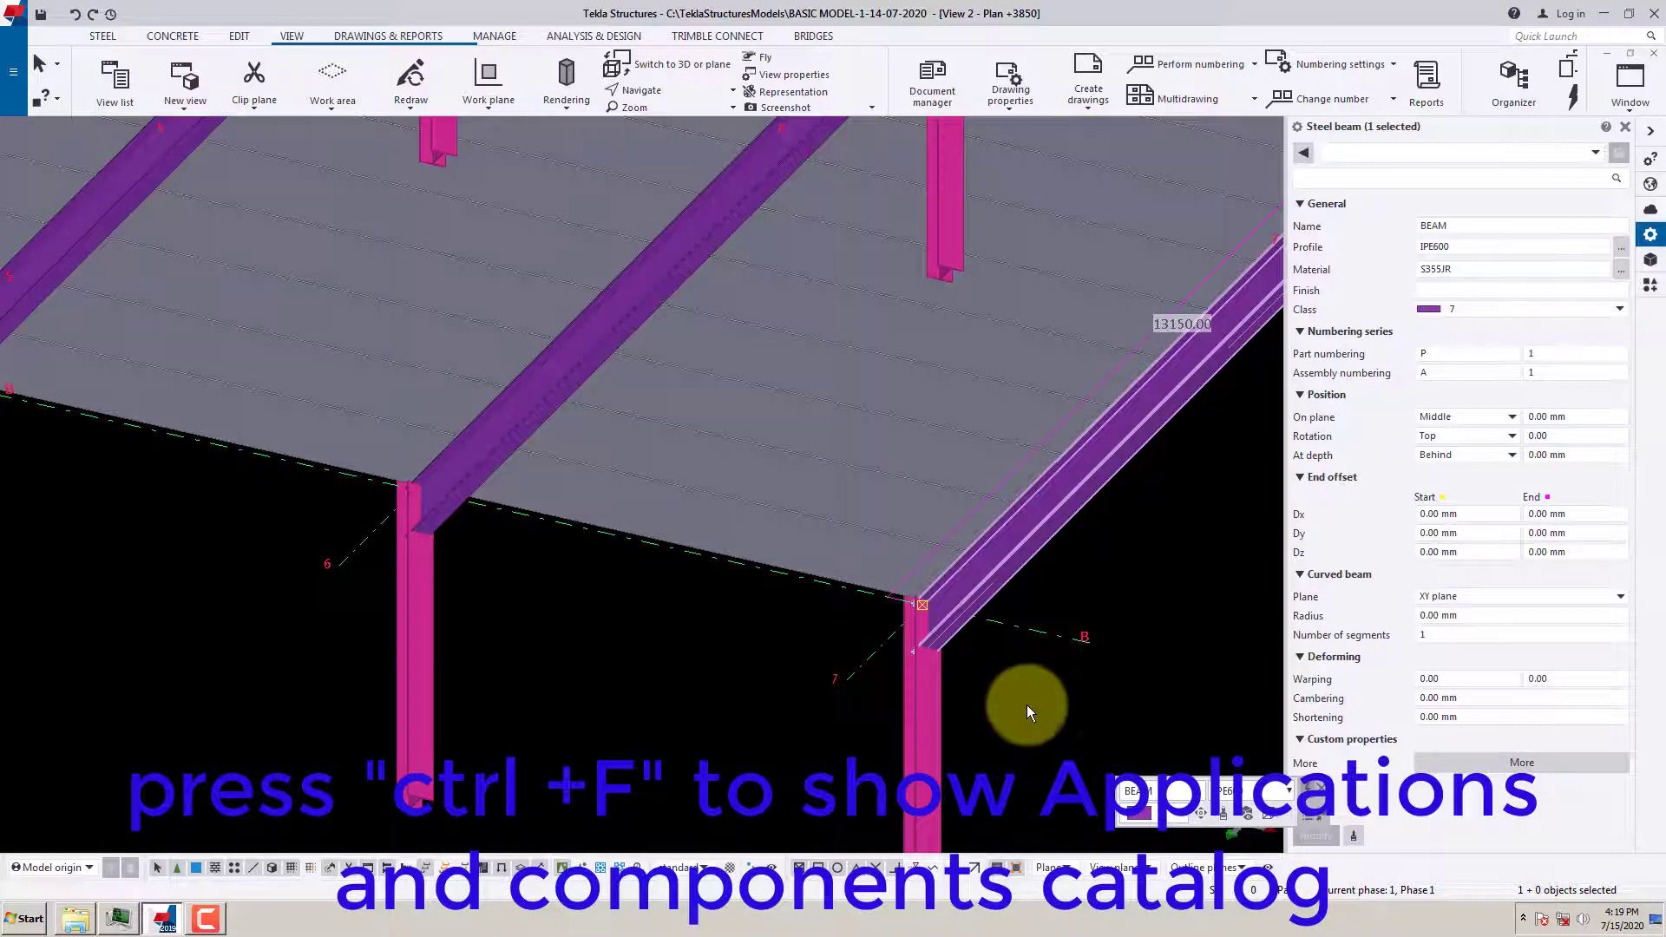
{"action": "scroll", "coordinate": [1016, 724], "scroll_direction": "up", "scroll_amount": 5}
{"action": "scroll", "coordinate": [899, 599], "scroll_direction": "down", "scroll_amount": 1}
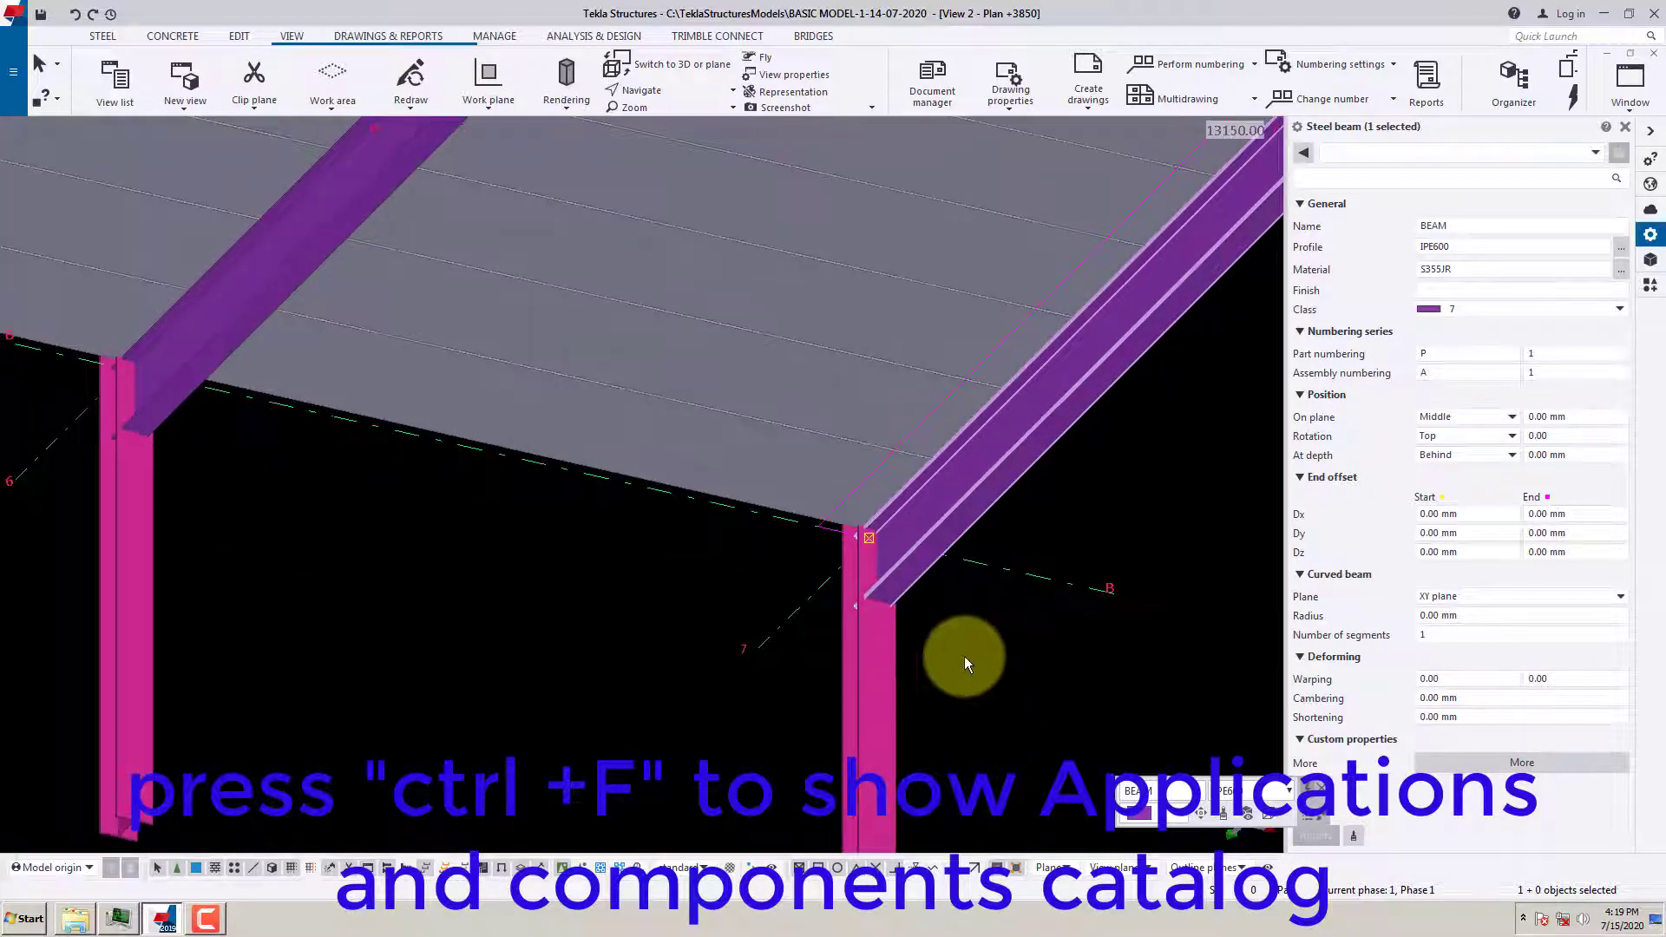
{"action": "left_click", "coordinate": [1195, 460]}
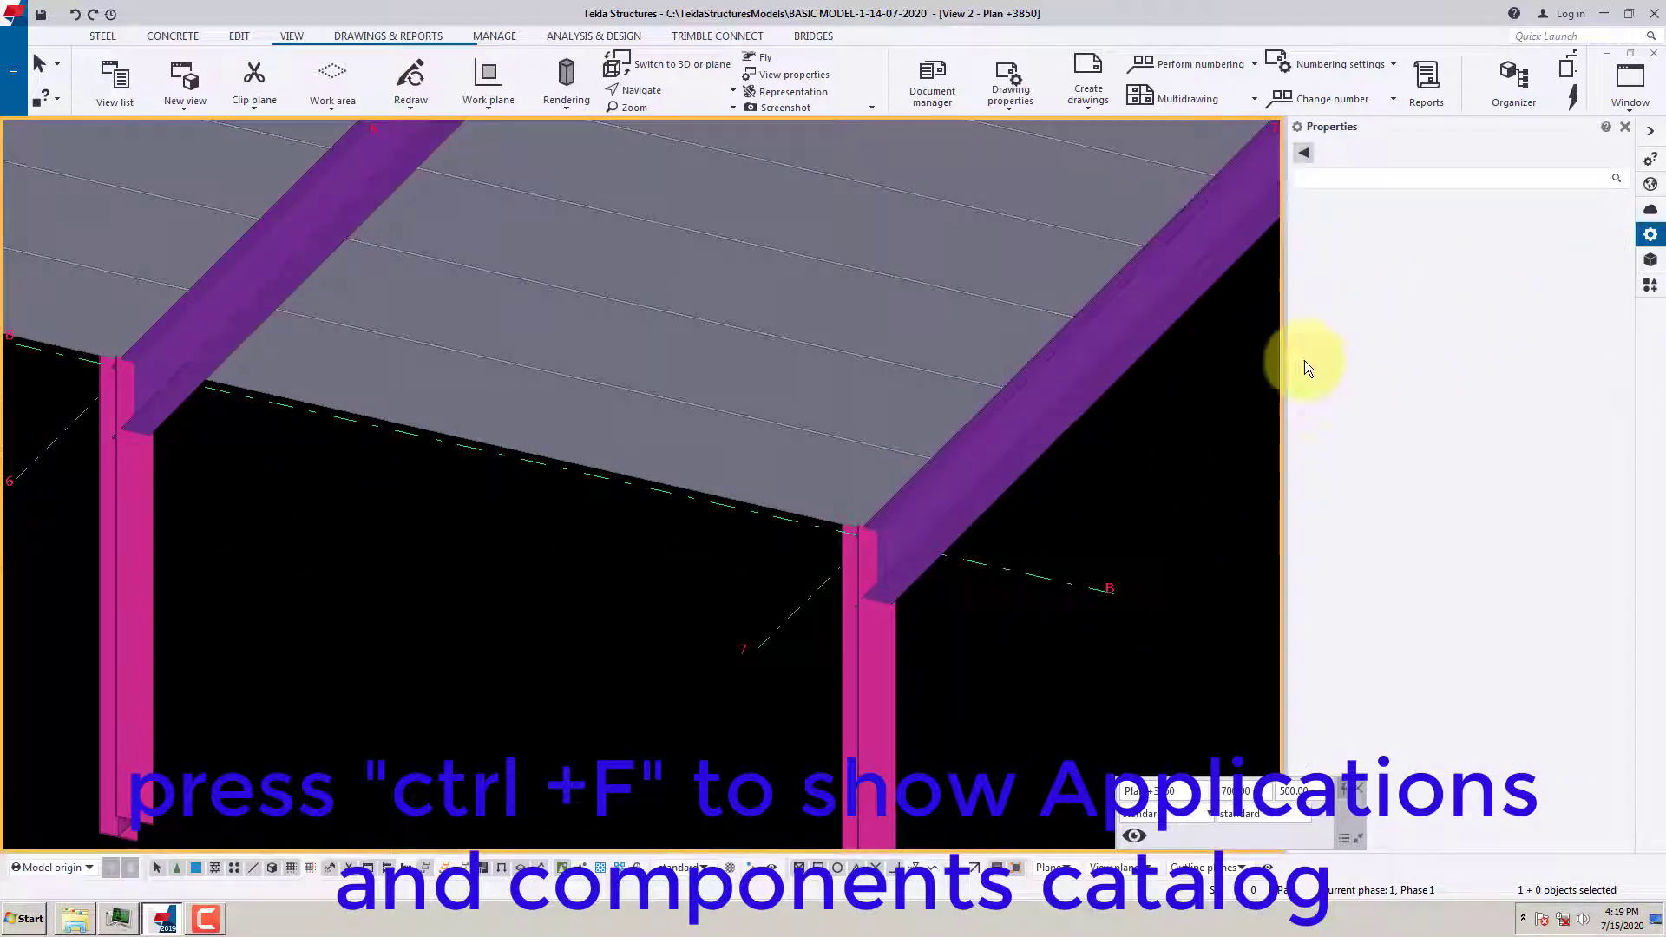
Open the Applications & components catalog and search it for "end plate"
{"action": "key", "text": "ctrl+f"}
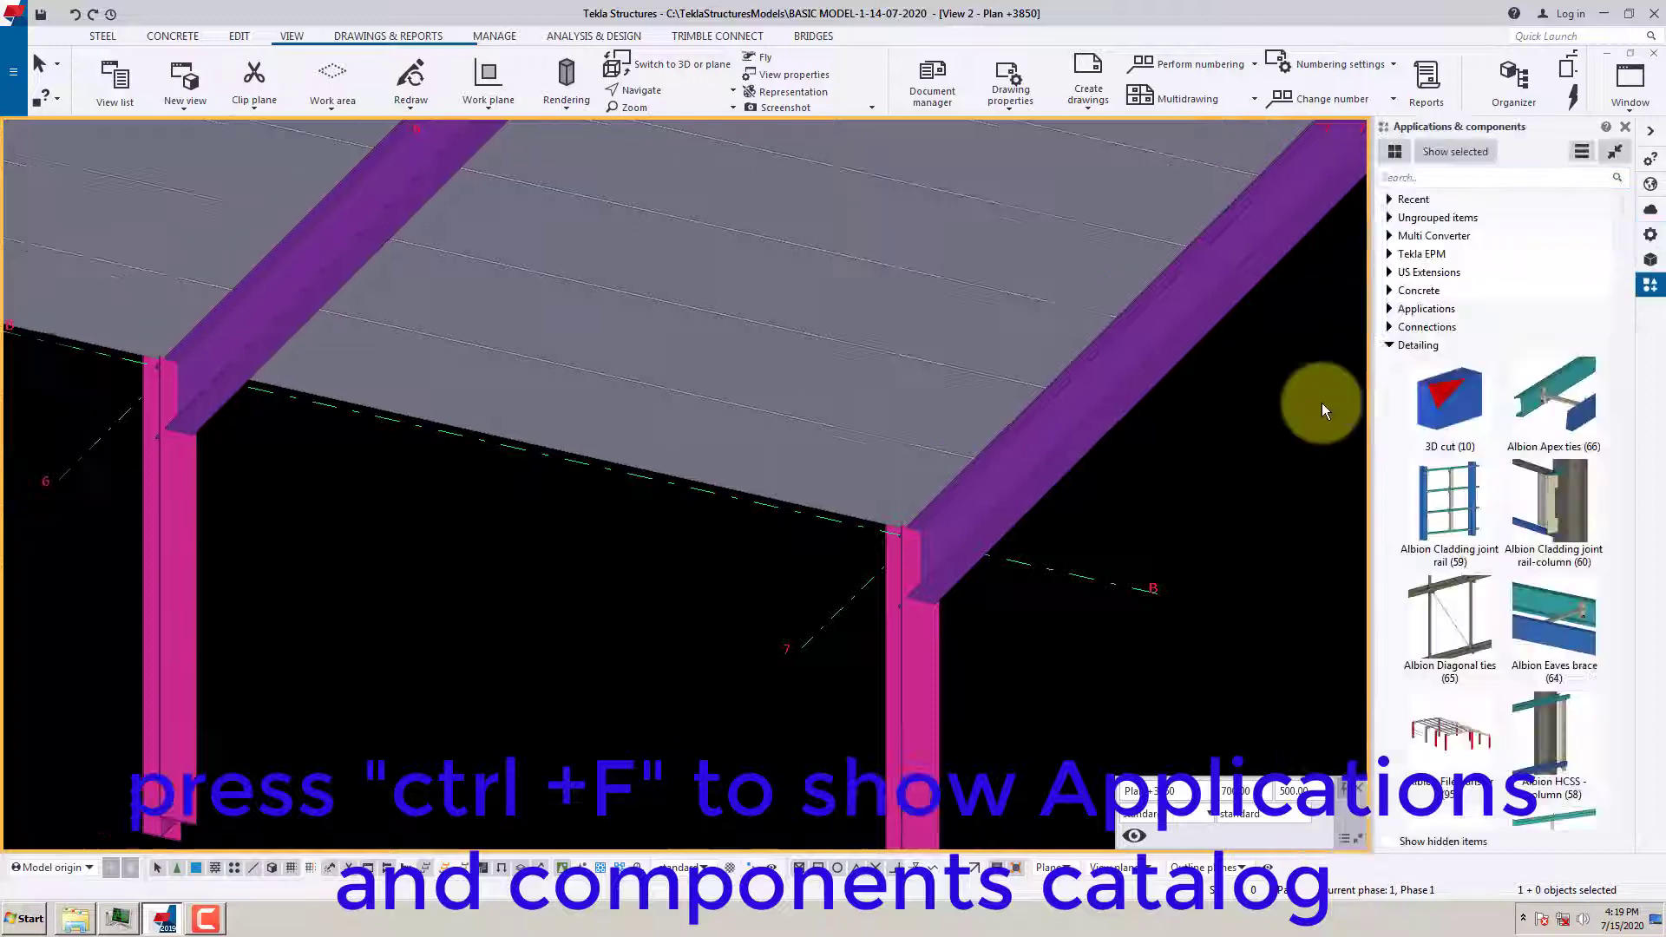
{"action": "left_click", "coordinate": [1423, 177]}
{"action": "type", "text": "e"}
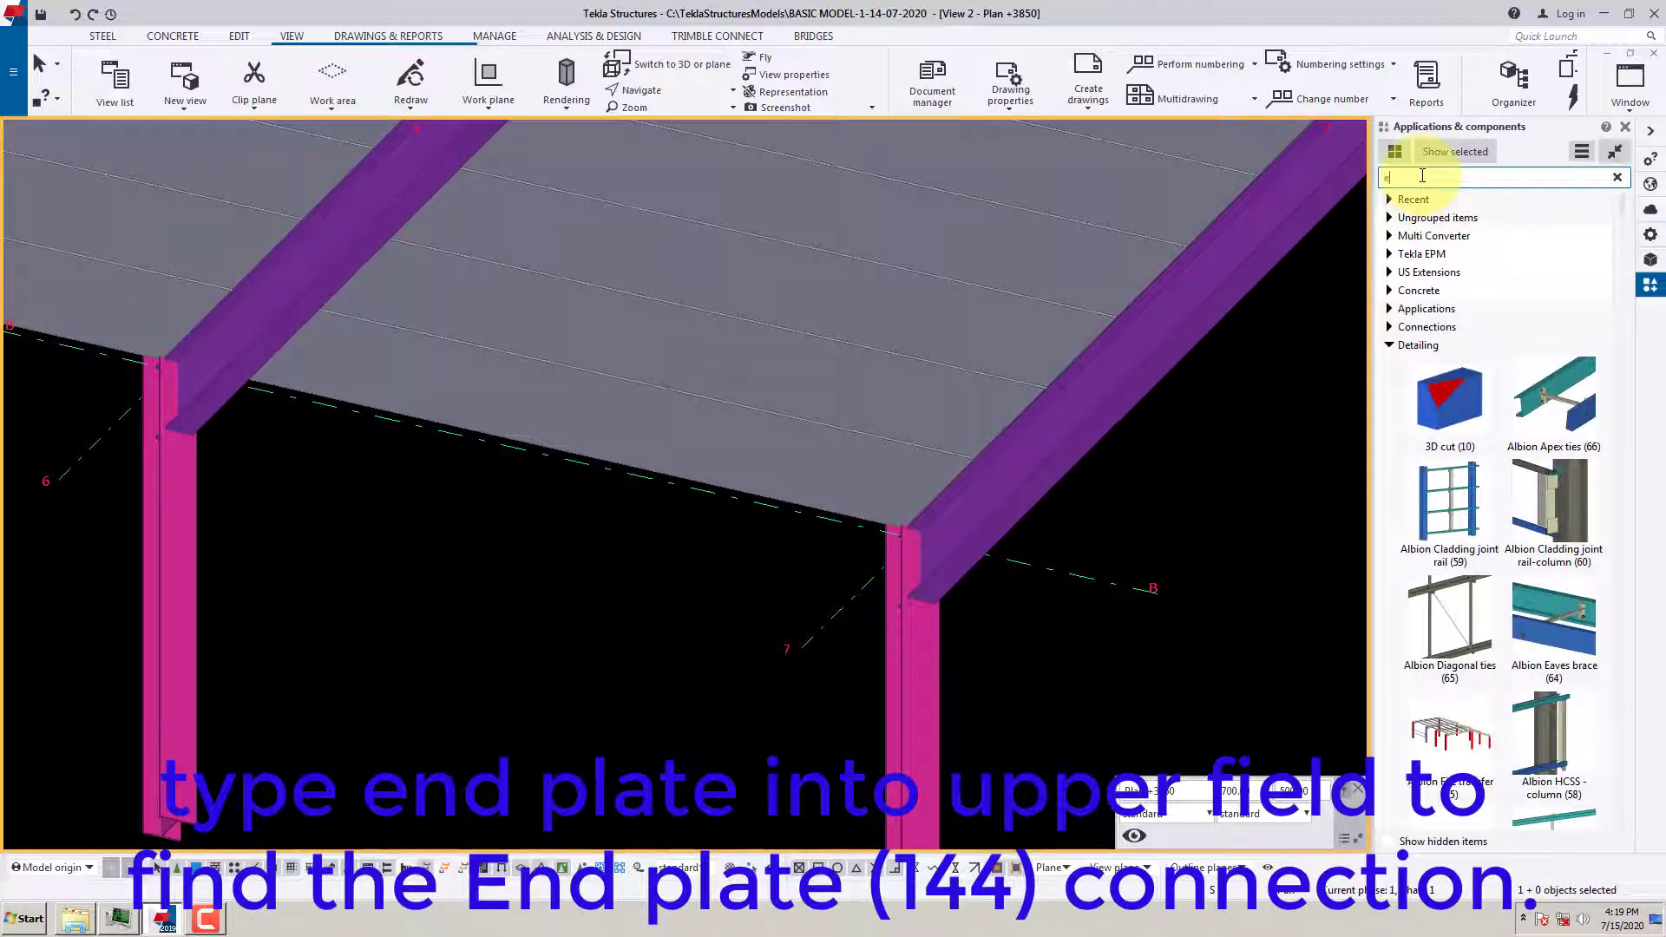
{"action": "type", "text": "nd plate"}
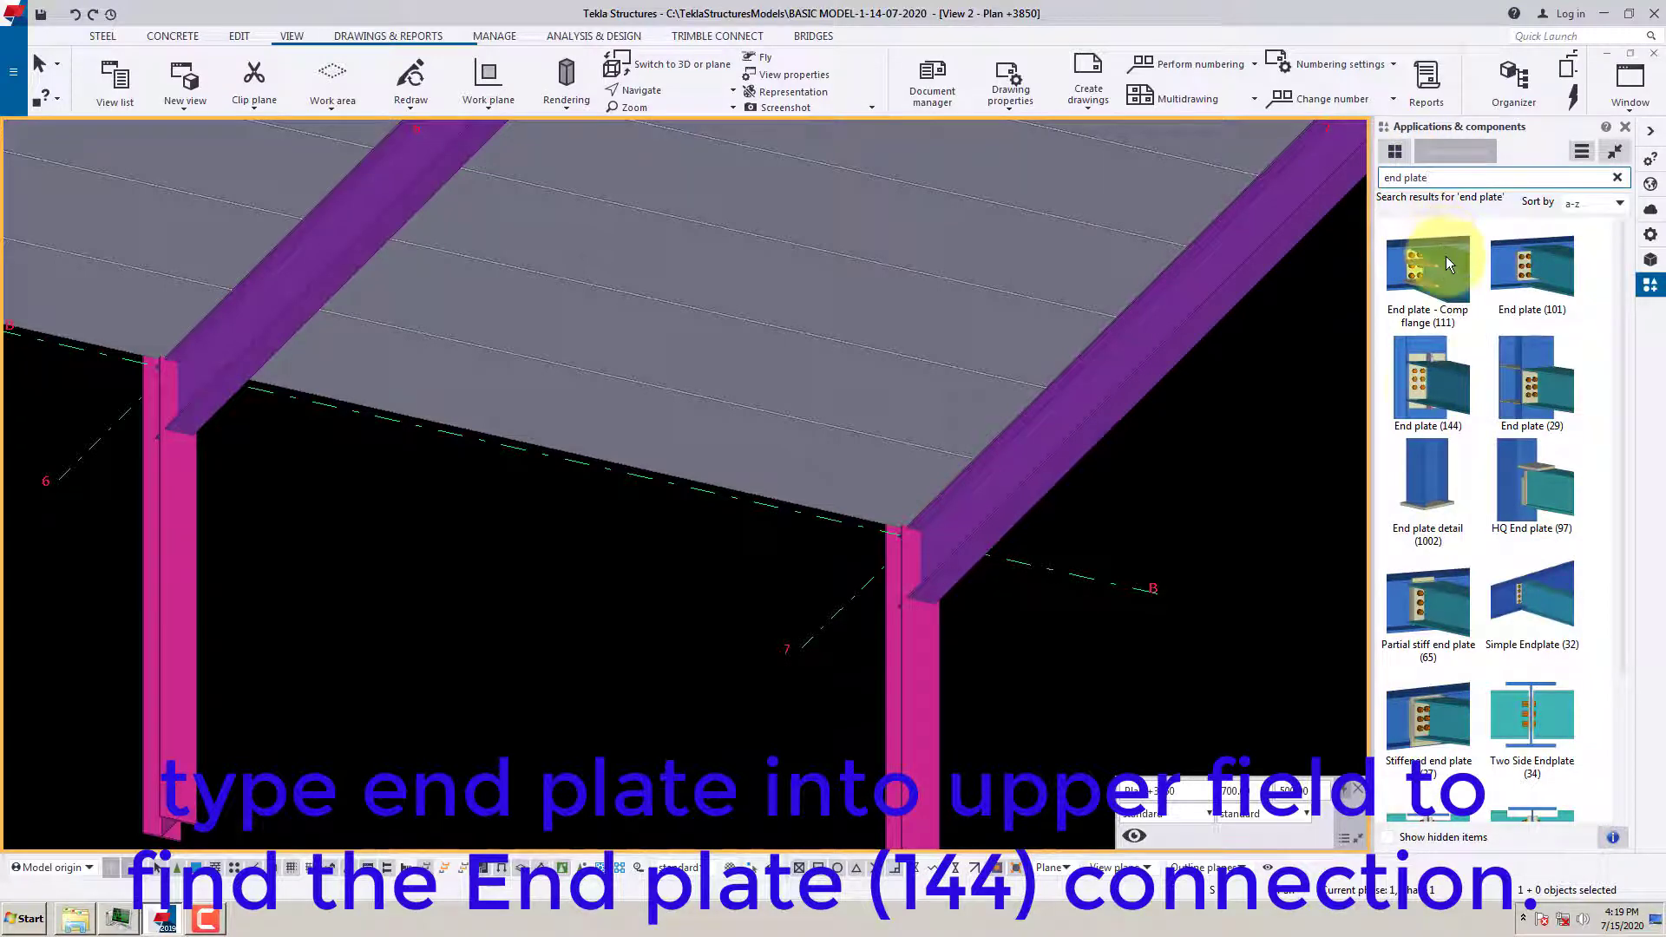
Create an End plate (144) connection at grid B-7 with the column as main part and the beam as secondary part
{"action": "left_click", "coordinate": [1425, 377]}
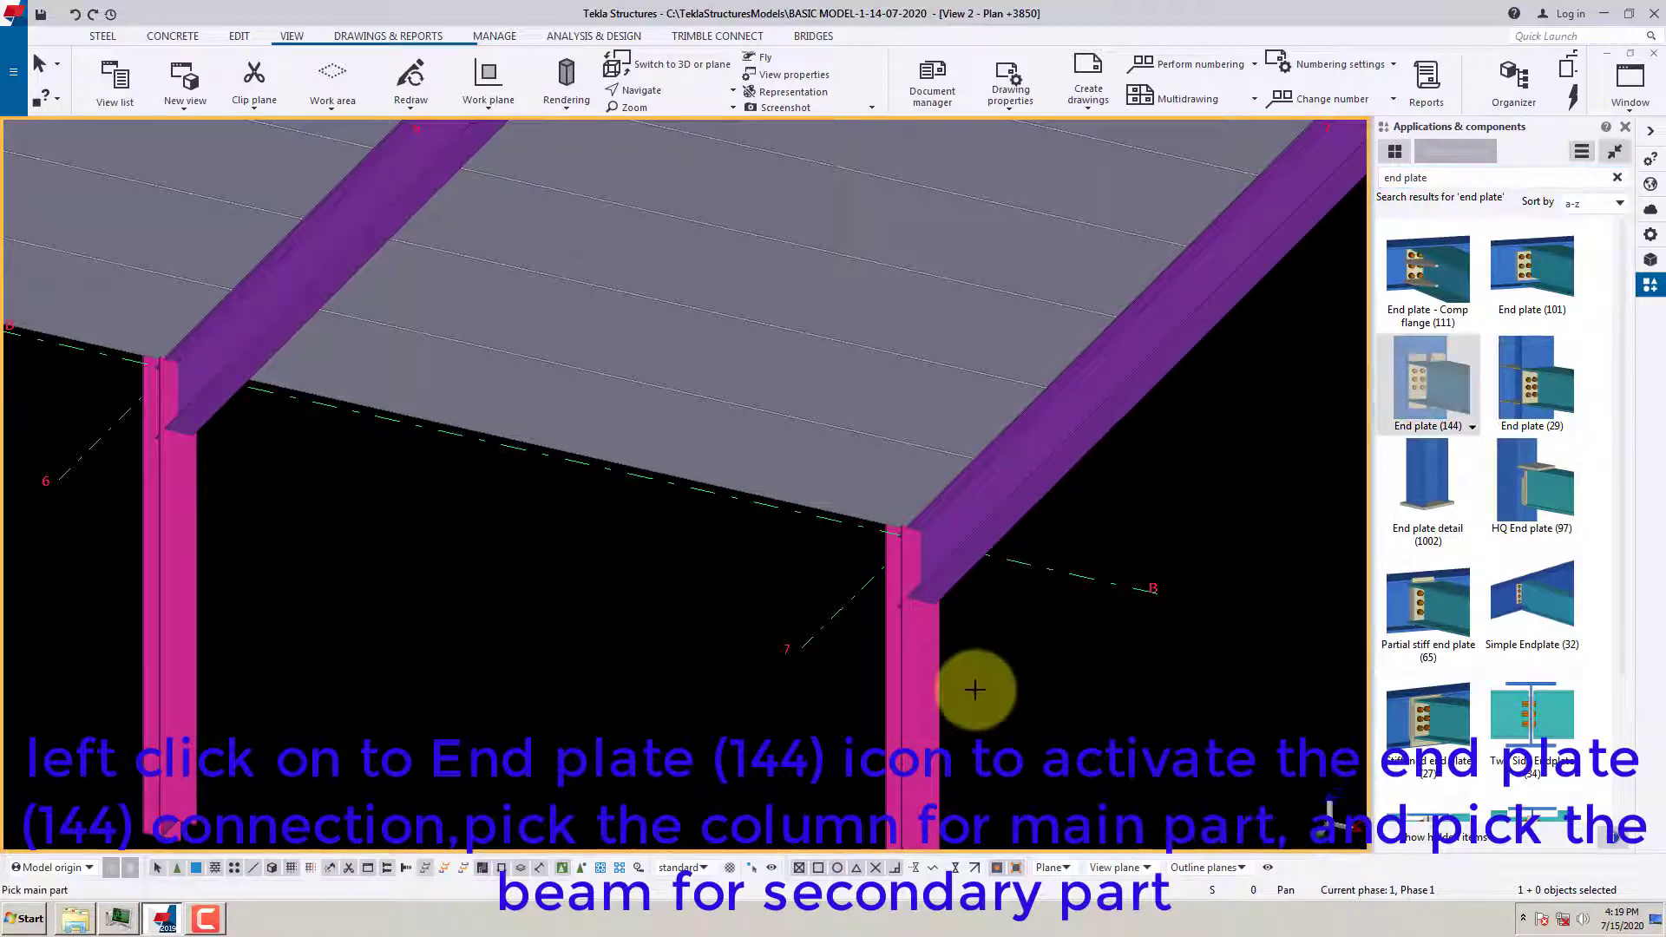
{"action": "left_click", "coordinate": [936, 659]}
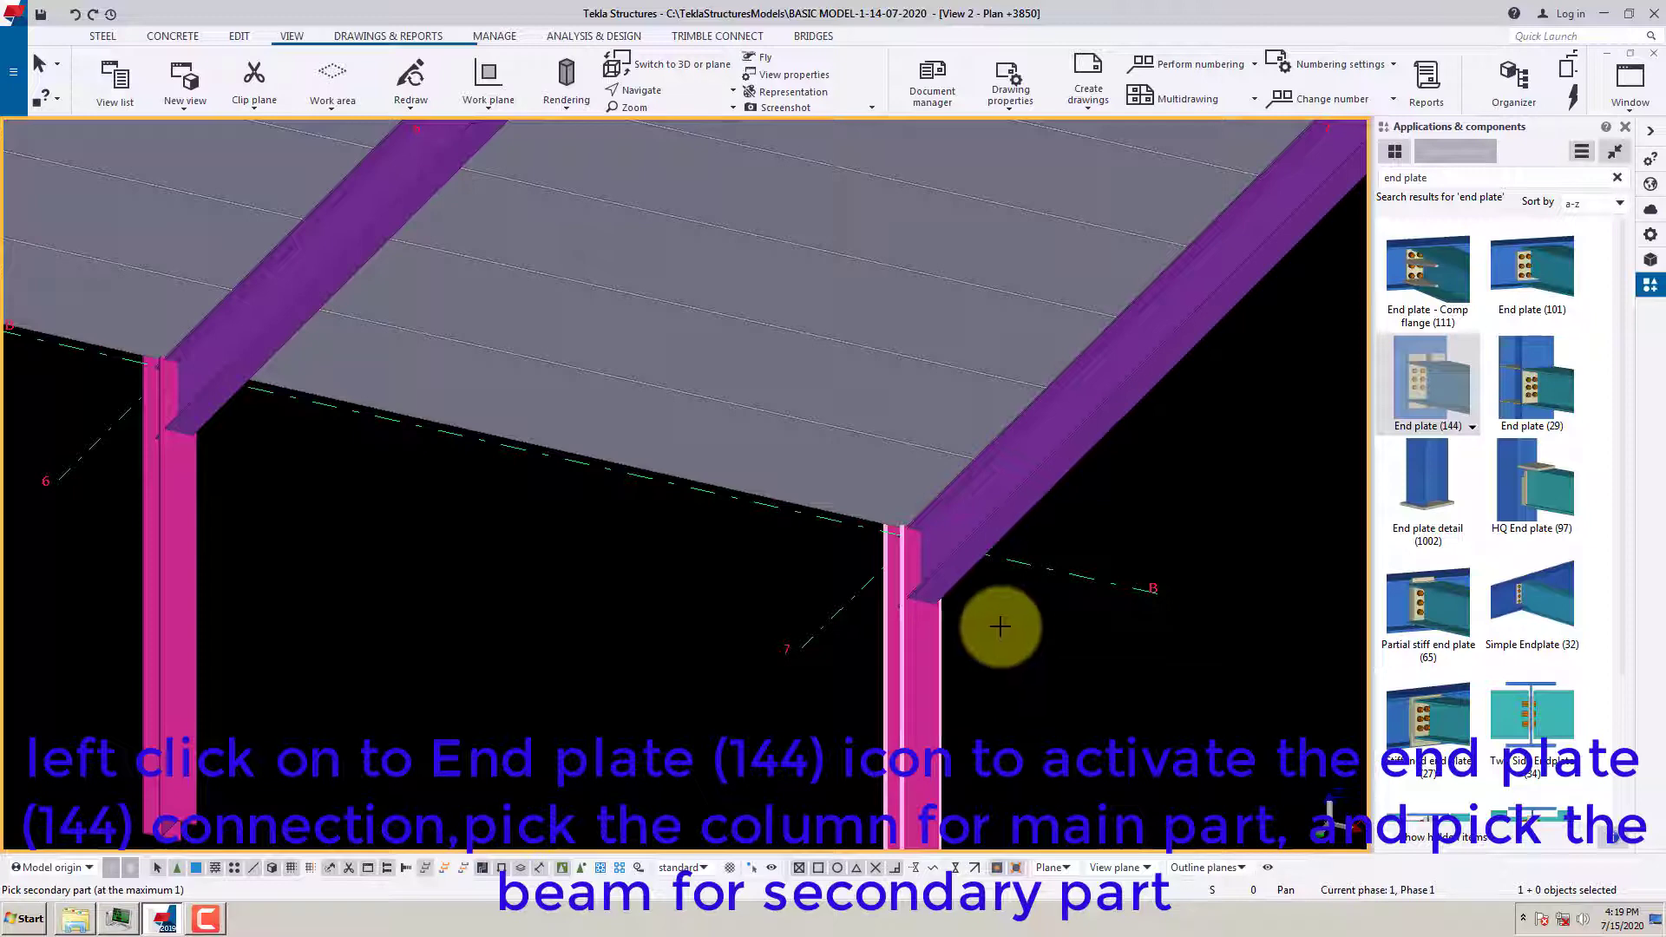
{"action": "left_click", "coordinate": [953, 589]}
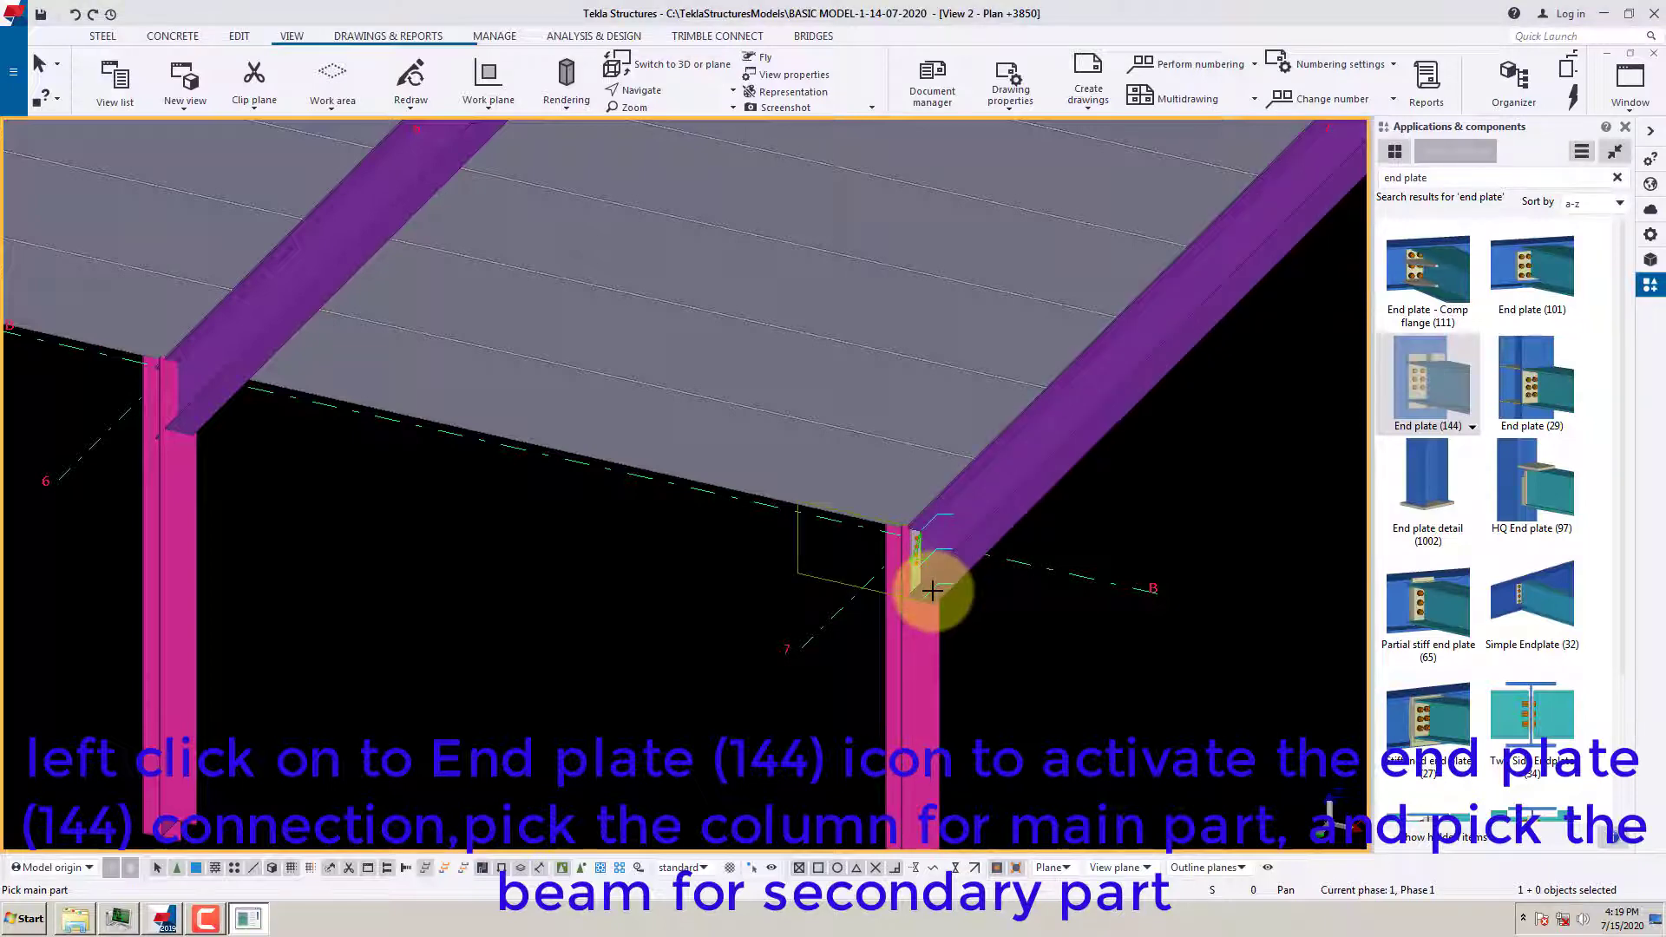
{"action": "scroll", "coordinate": [1030, 595], "scroll_direction": "up", "scroll_amount": 4}
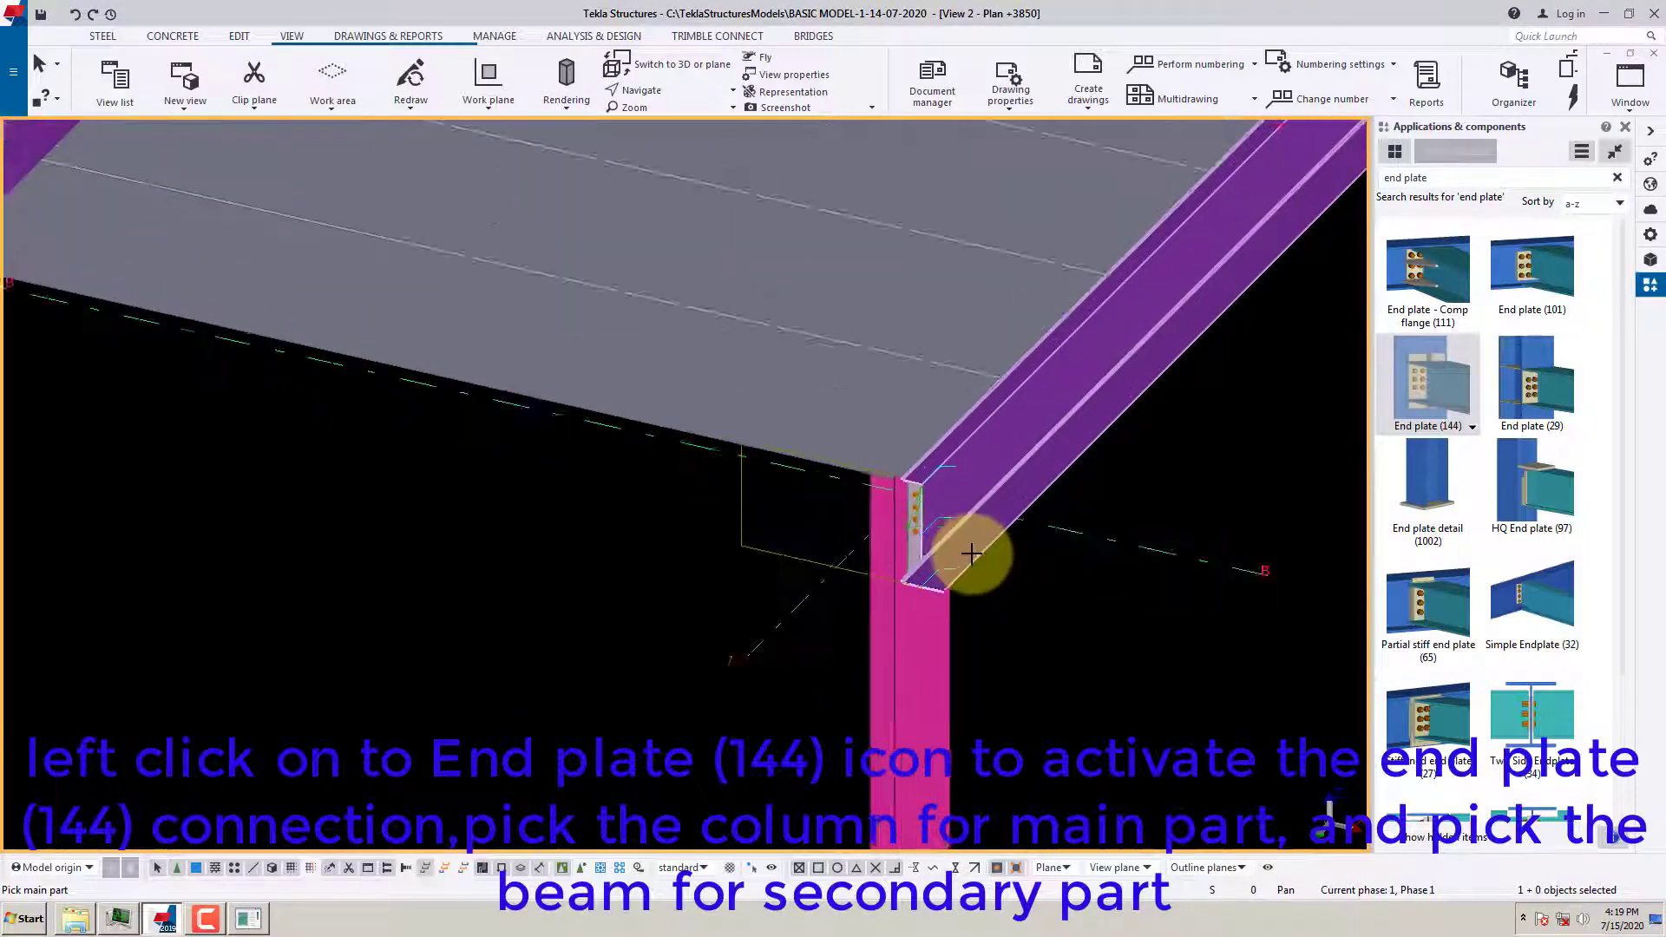
{"action": "scroll", "coordinate": [971, 553], "scroll_direction": "up", "scroll_amount": 5}
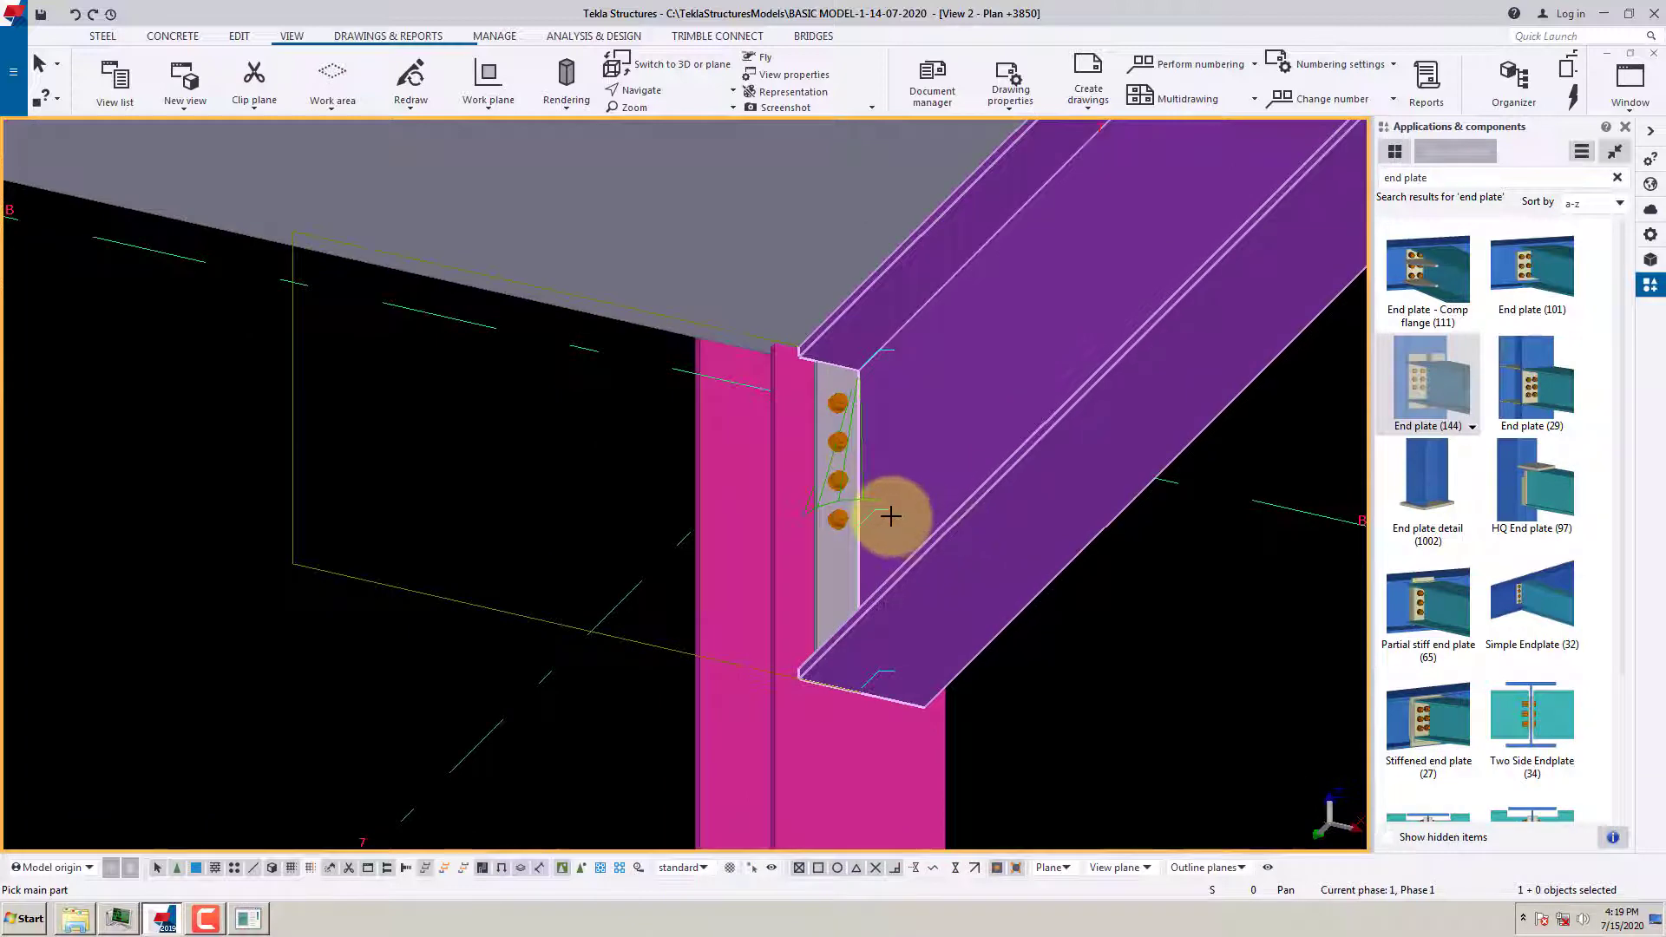
{"action": "scroll", "coordinate": [891, 516], "scroll_direction": "up", "scroll_amount": 2}
{"action": "scroll", "coordinate": [514, 400], "scroll_direction": "down", "scroll_amount": 2}
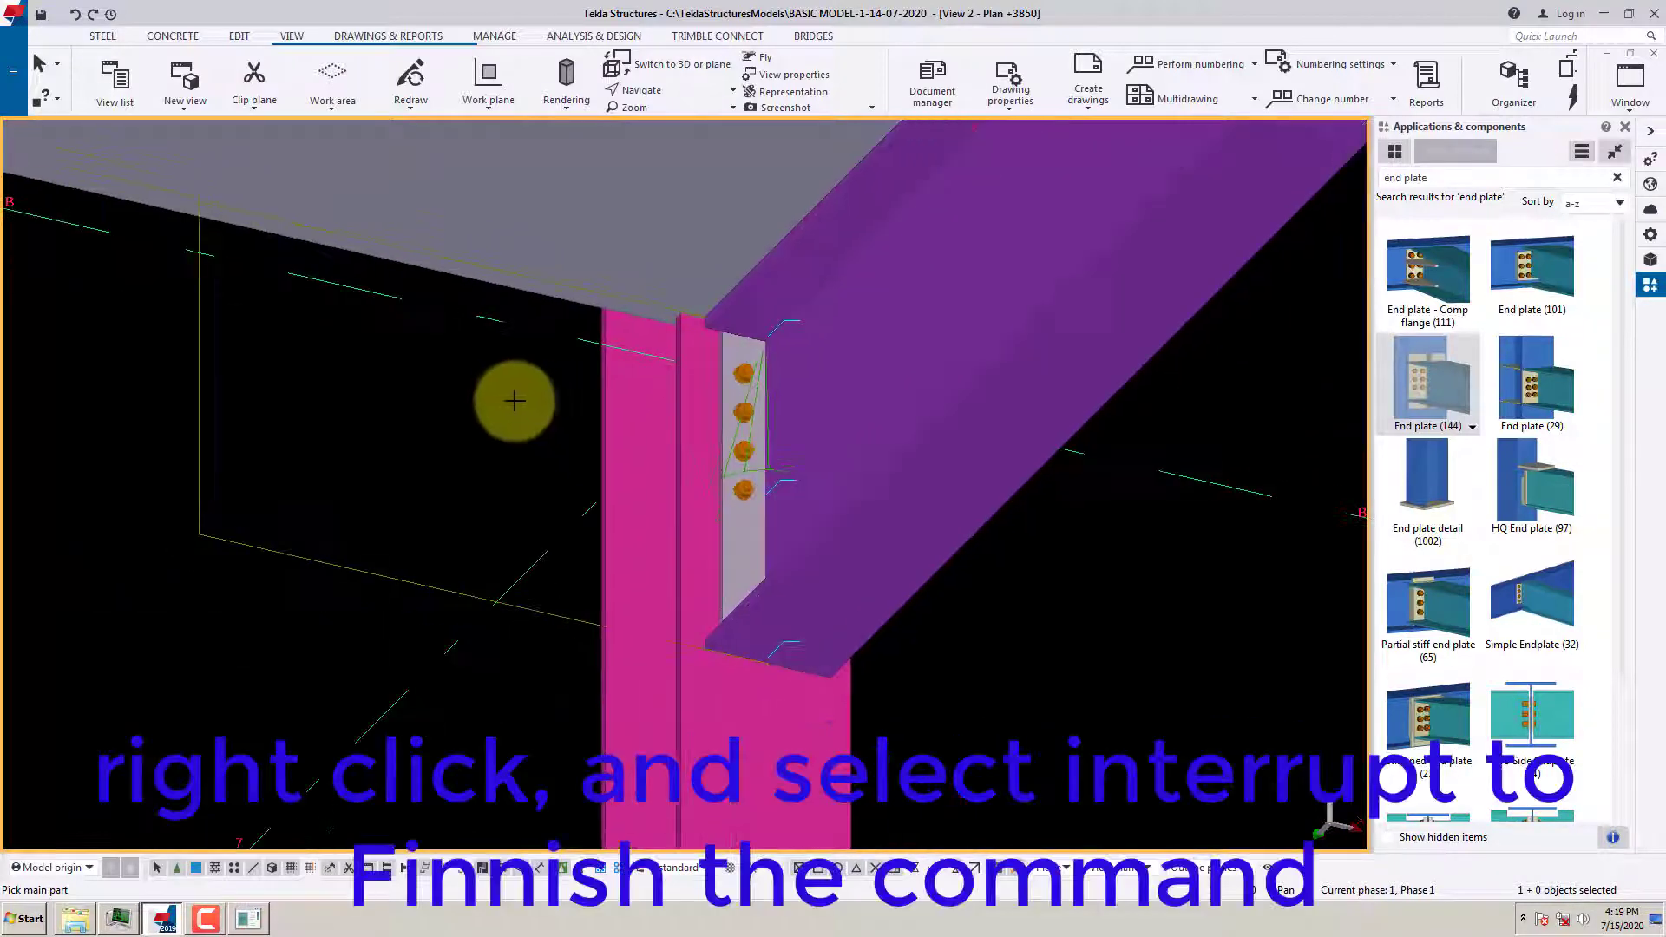
{"action": "left_click", "coordinate": [705, 452]}
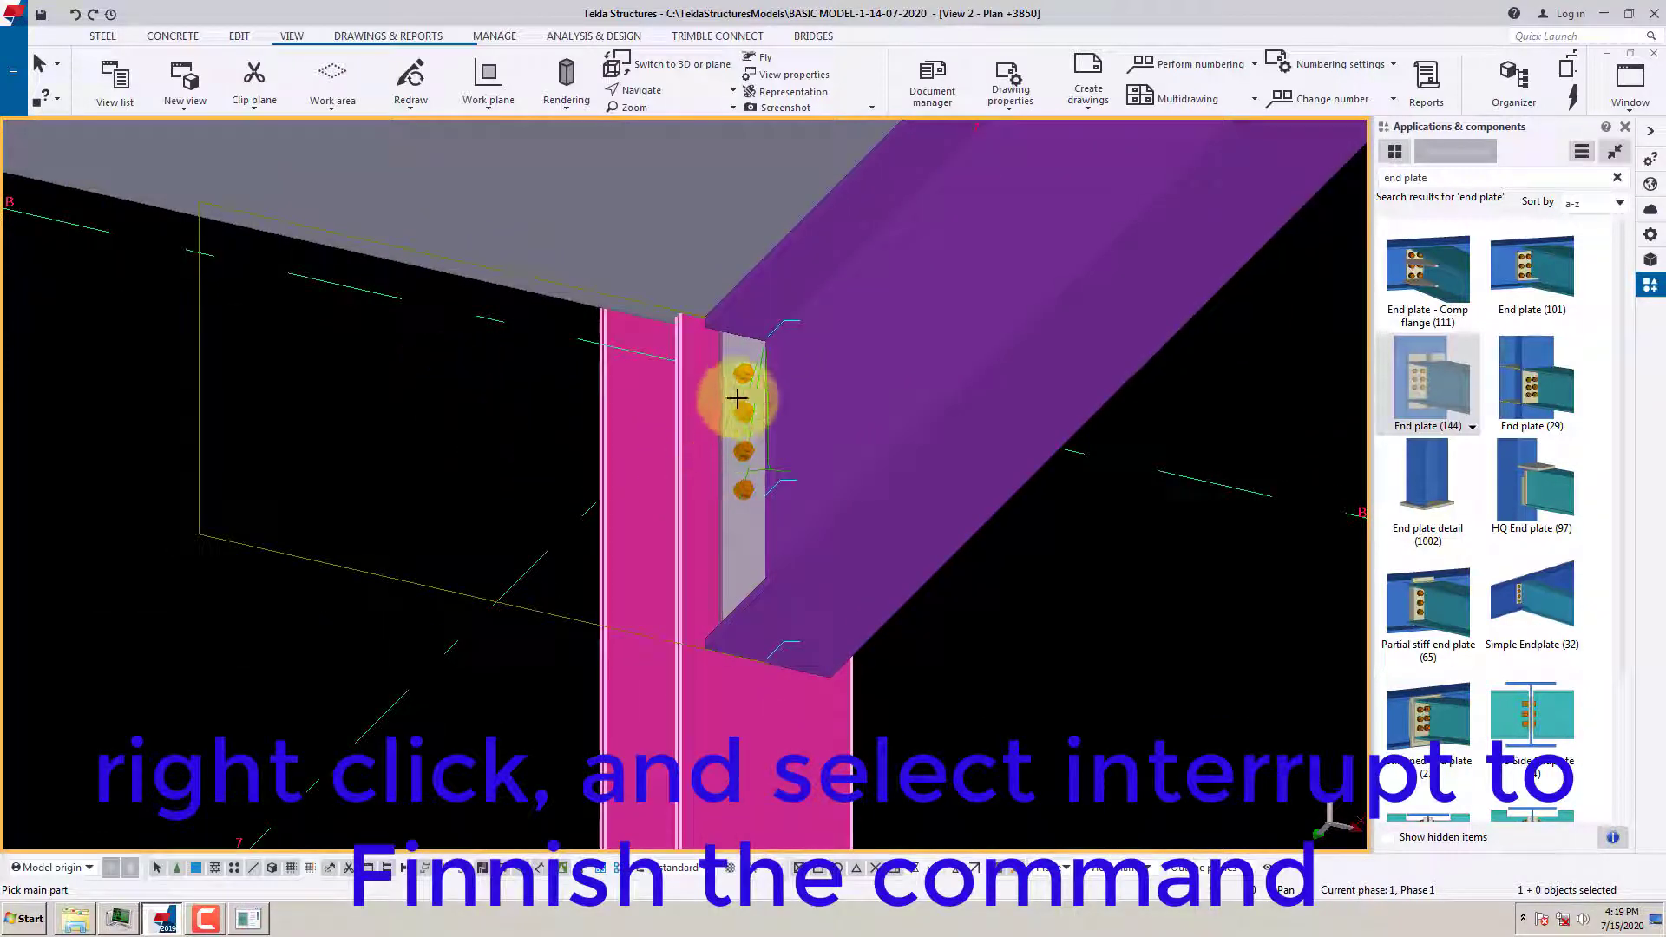
{"action": "right_click", "coordinate": [475, 372]}
{"action": "left_click", "coordinate": [503, 392]}
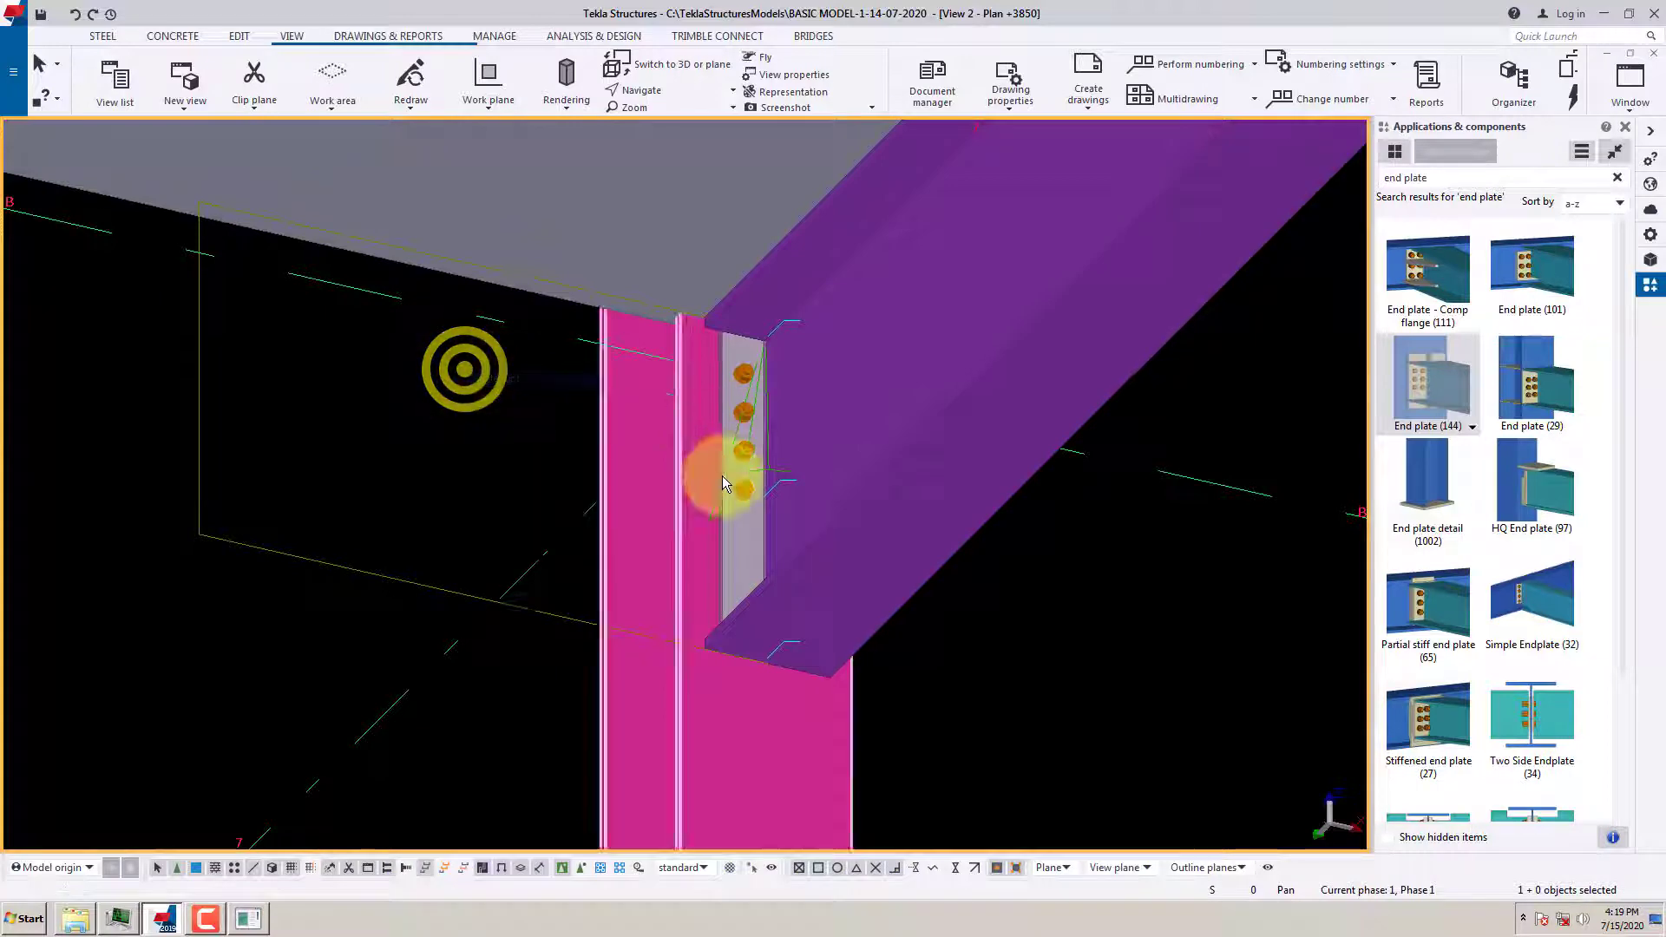
Create the default component views of the end plate connection and tile all open views vertically
{"action": "right_click", "coordinate": [741, 525]}
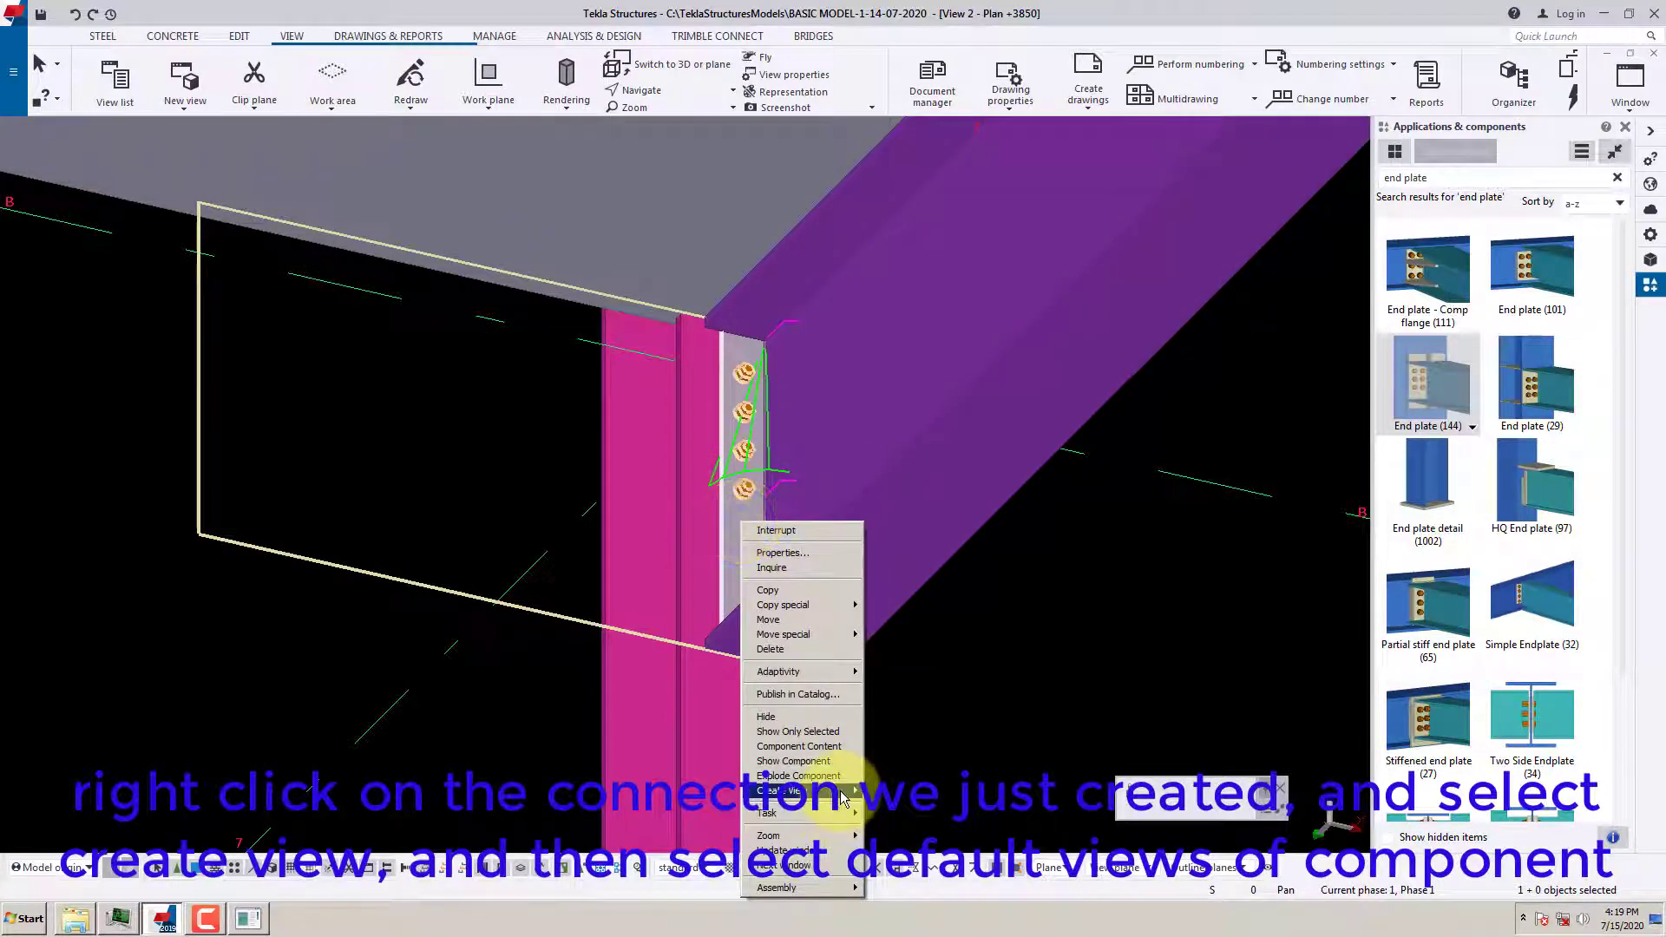
{"action": "mouse_move", "coordinate": [846, 791]}
{"action": "left_click", "coordinate": [851, 449]}
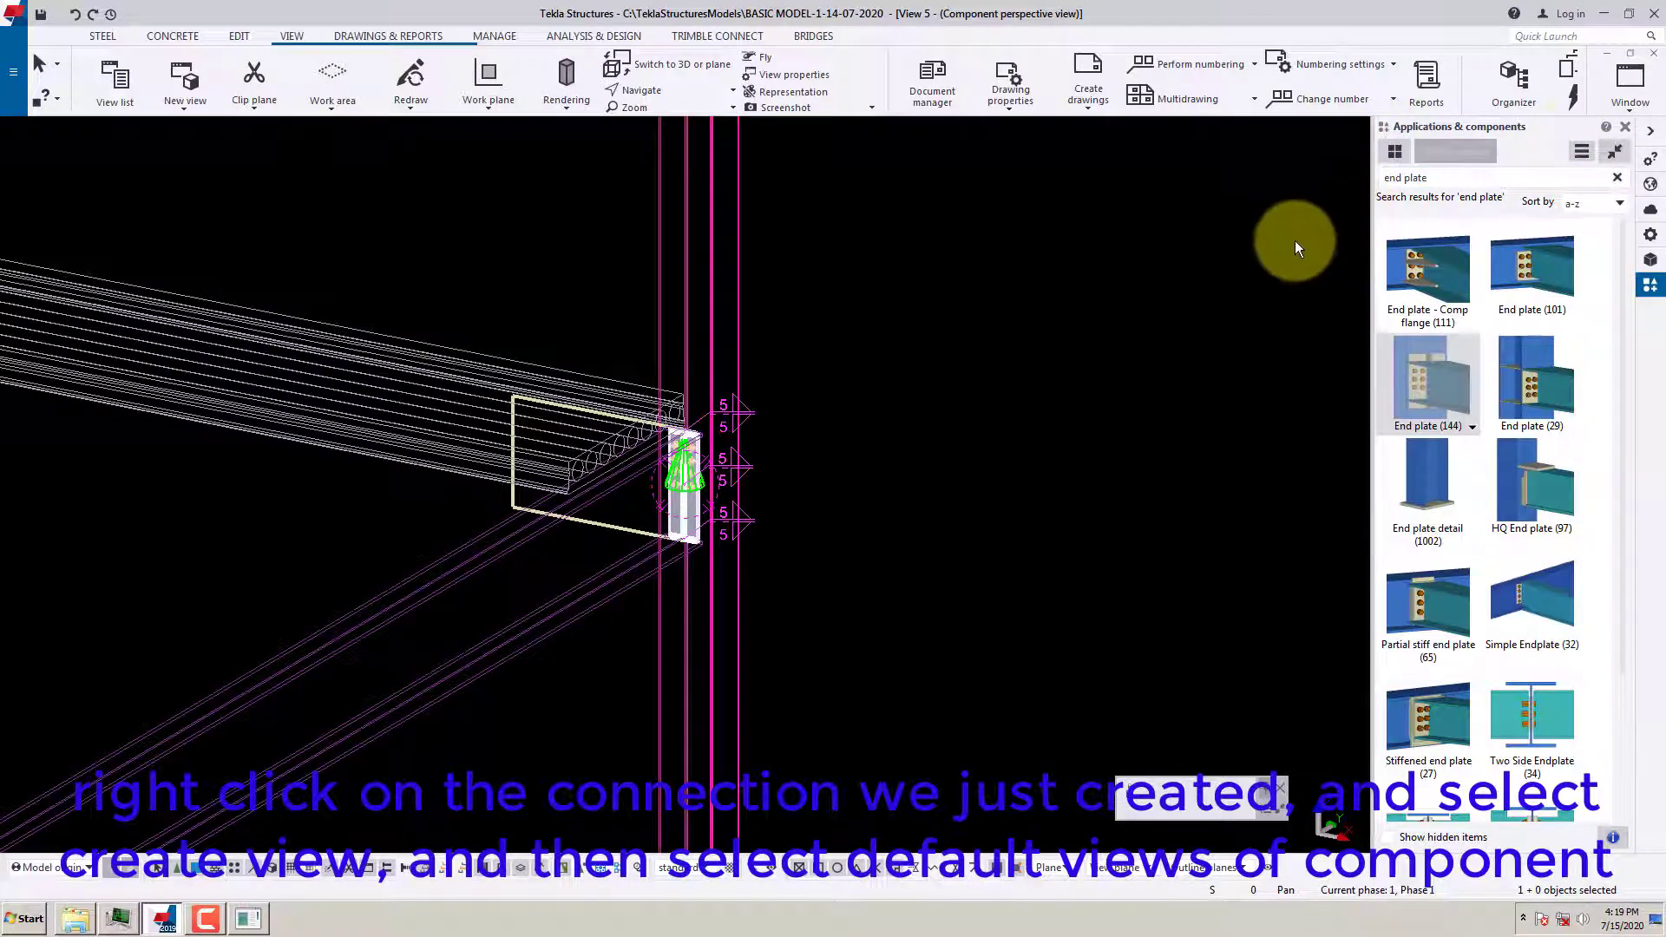
{"action": "left_click", "coordinate": [1630, 91]}
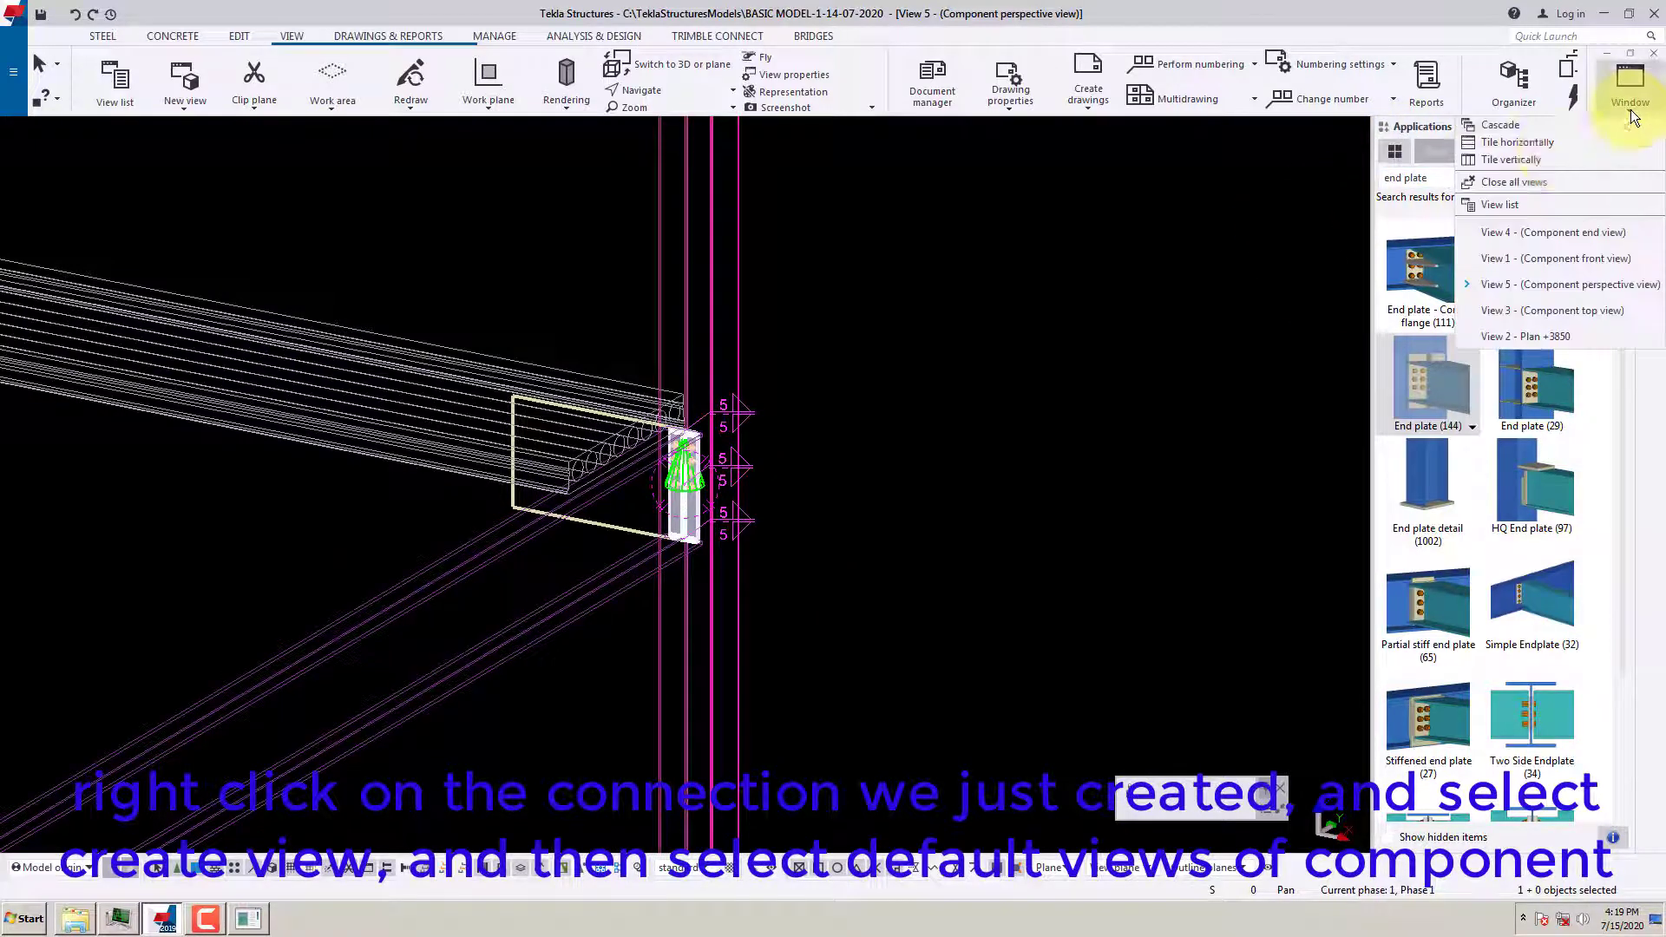
{"action": "left_click", "coordinate": [1512, 160]}
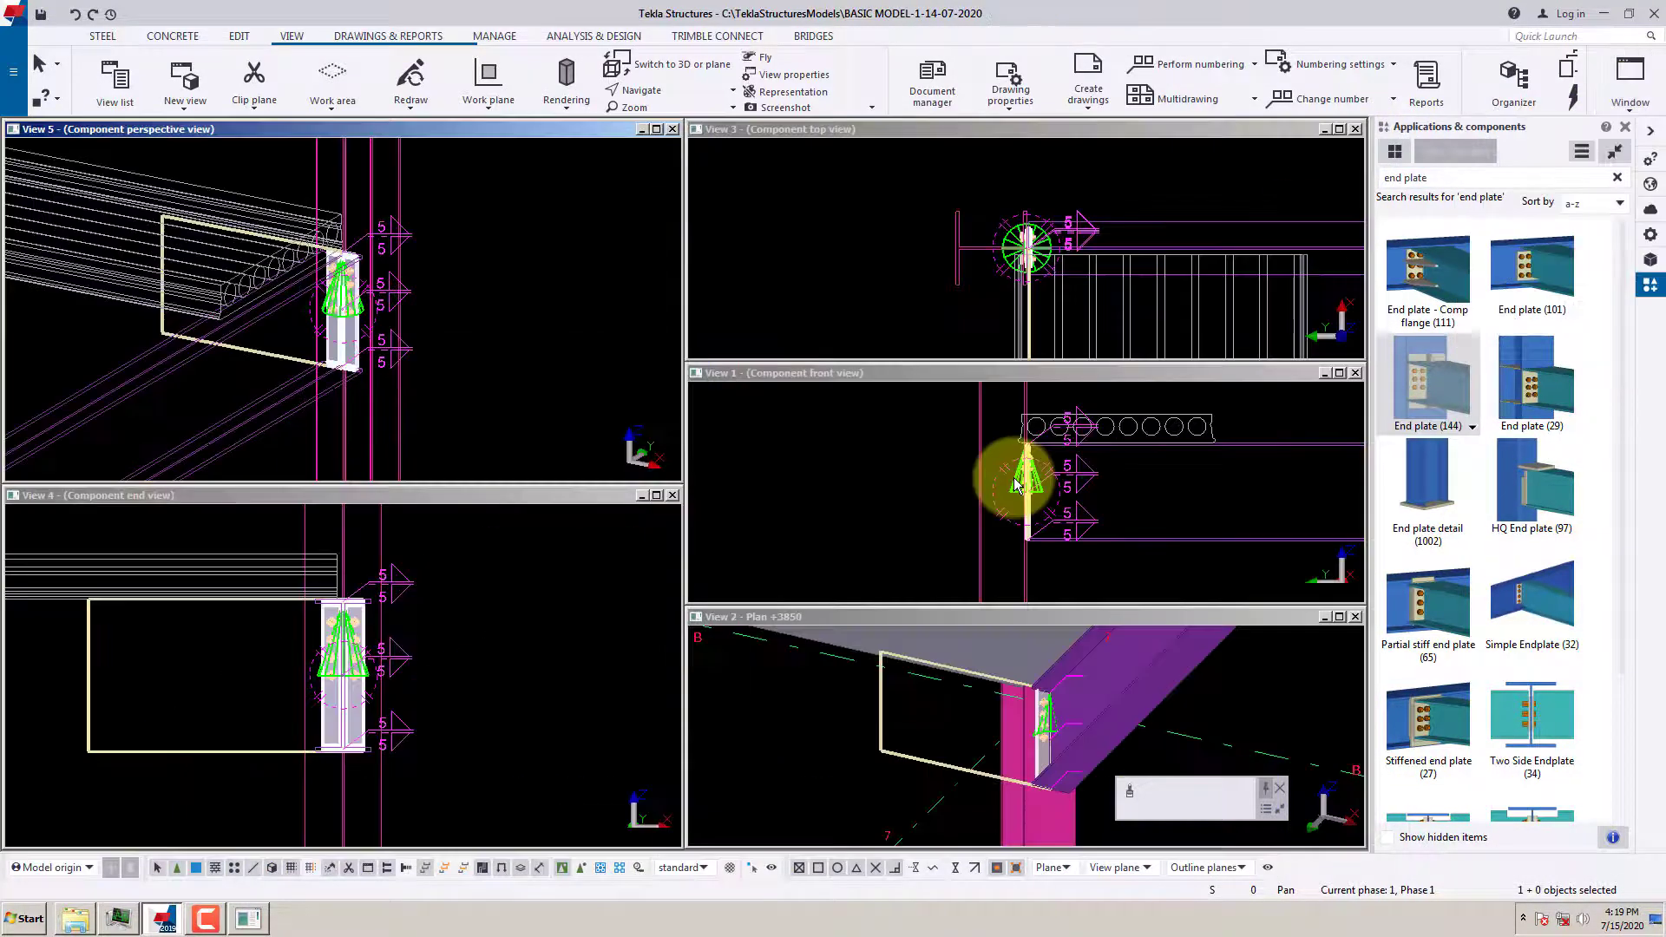
Close the Plan +3850 view and retile the four remaining component views vertically
{"action": "left_click", "coordinate": [1355, 616]}
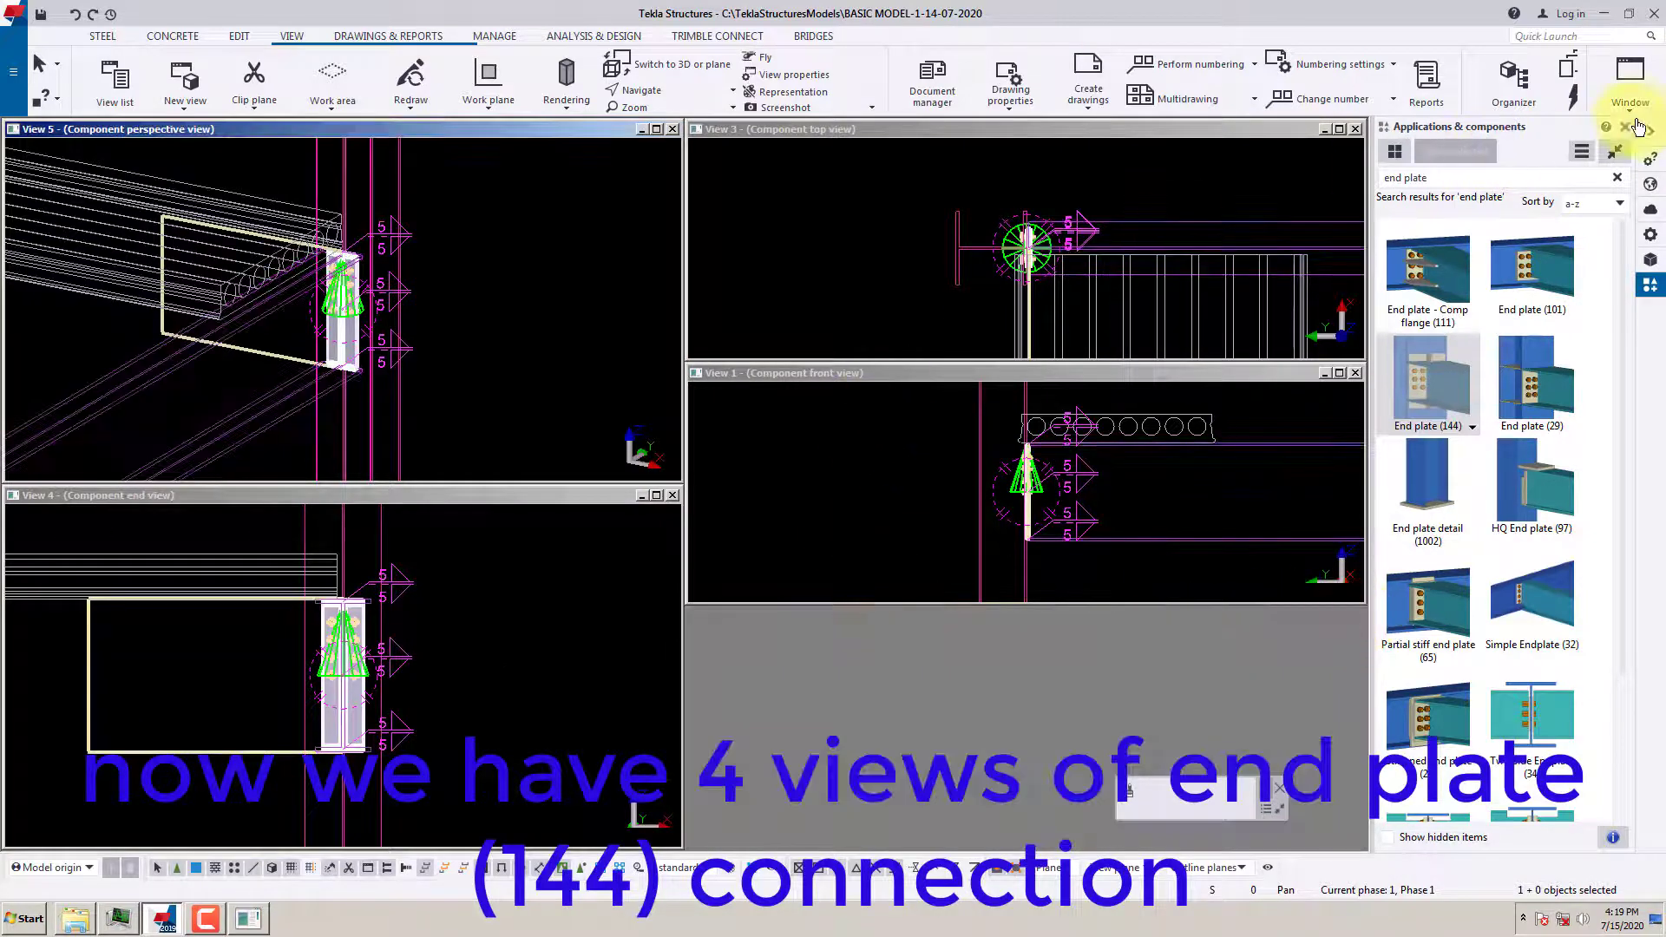
{"action": "left_click", "coordinate": [1631, 87]}
{"action": "left_click", "coordinate": [1536, 162]}
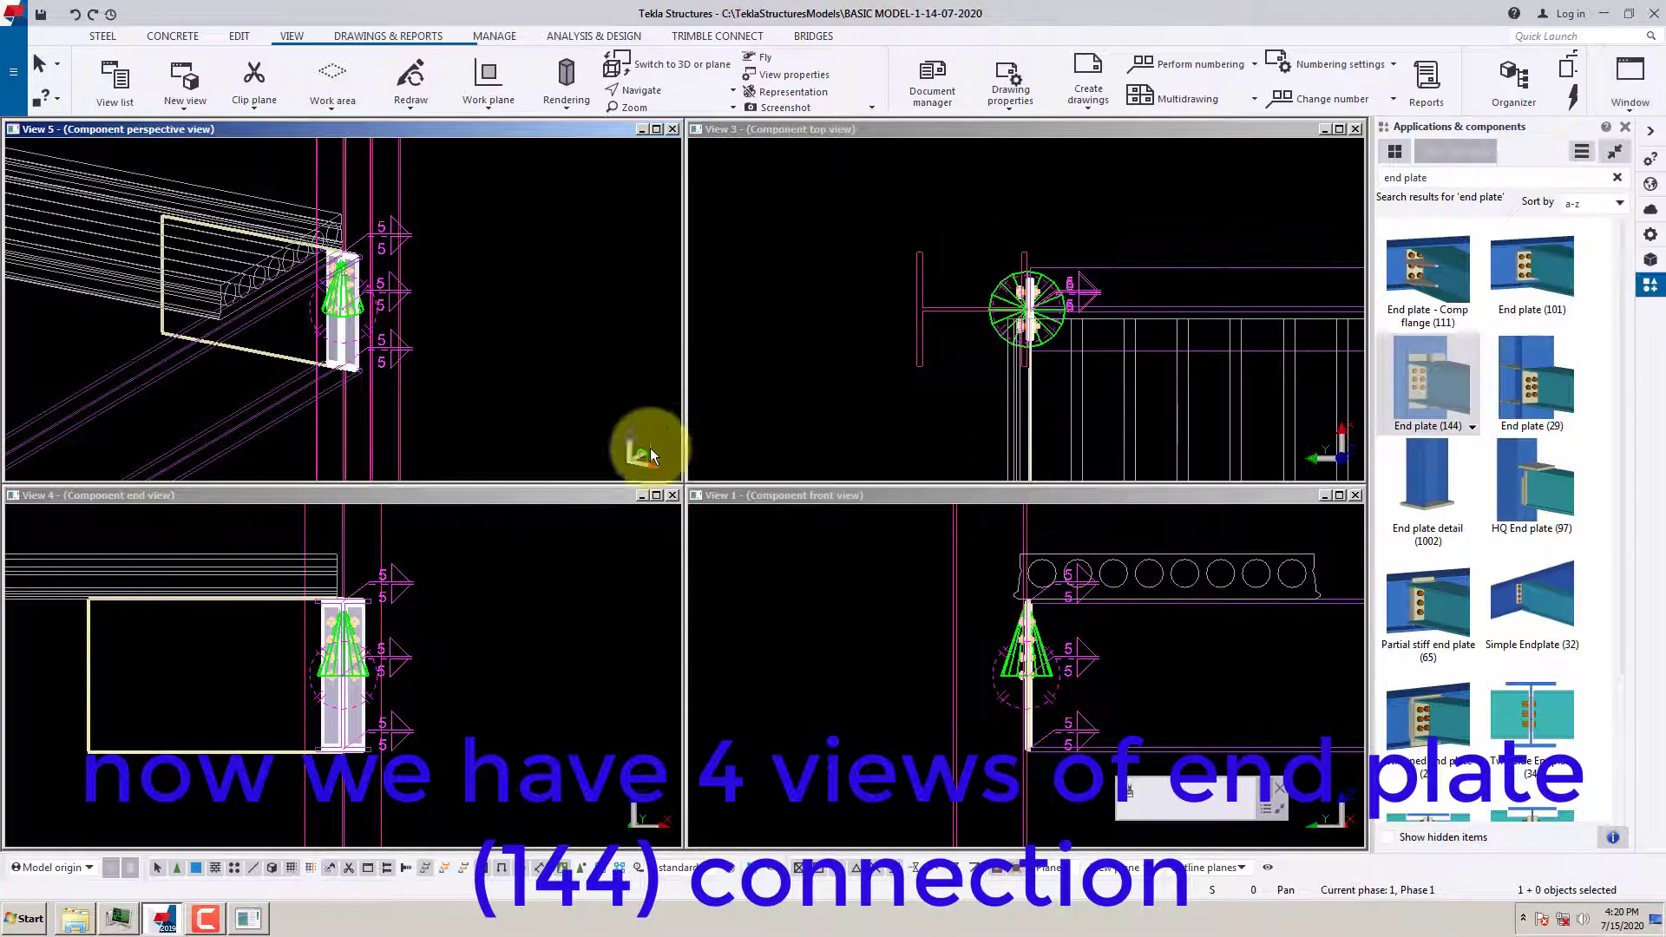
Examine the end plate connection in the component perspective view and close up in the front view
{"action": "mouse_move", "coordinate": [487, 333]}
{"action": "middle_mouse_down"}
{"action": "mouse_move", "coordinate": [506, 316]}
{"action": "mouse_move", "coordinate": [577, 327]}
{"action": "mouse_move", "coordinate": [558, 309]}
{"action": "middle_mouse_up"}
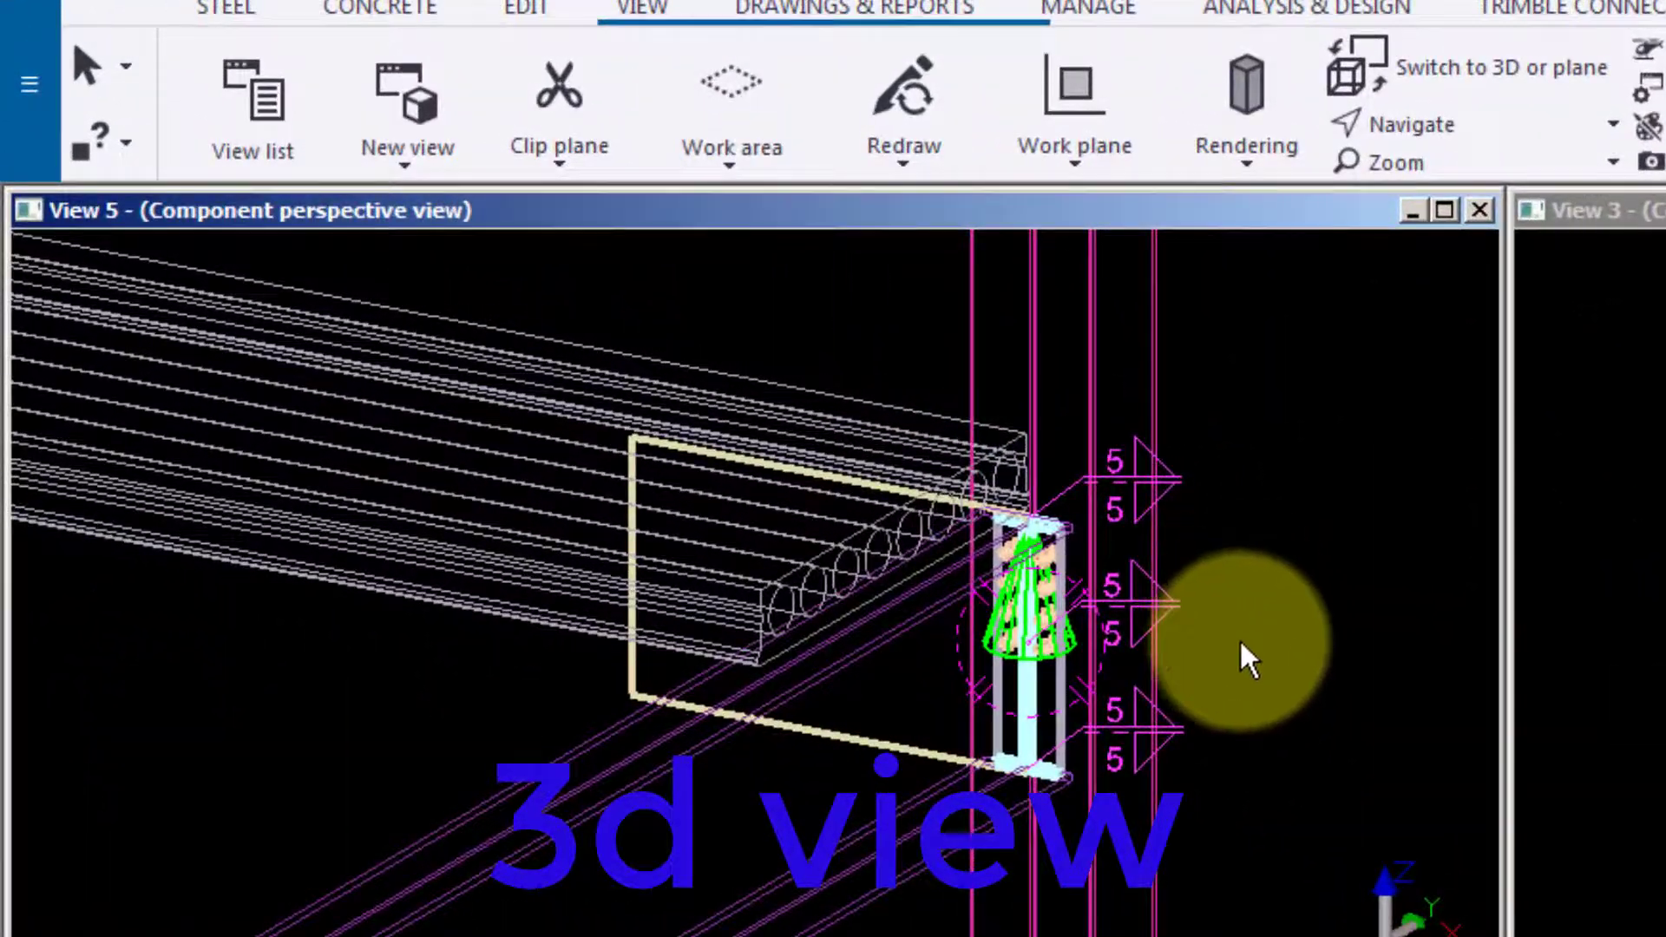
{"action": "middle_click_drag", "start_coordinate": [620, 359], "coordinate": [642, 351]}
{"action": "middle_click_drag", "start_coordinate": [1290, 641], "coordinate": [1284, 642]}
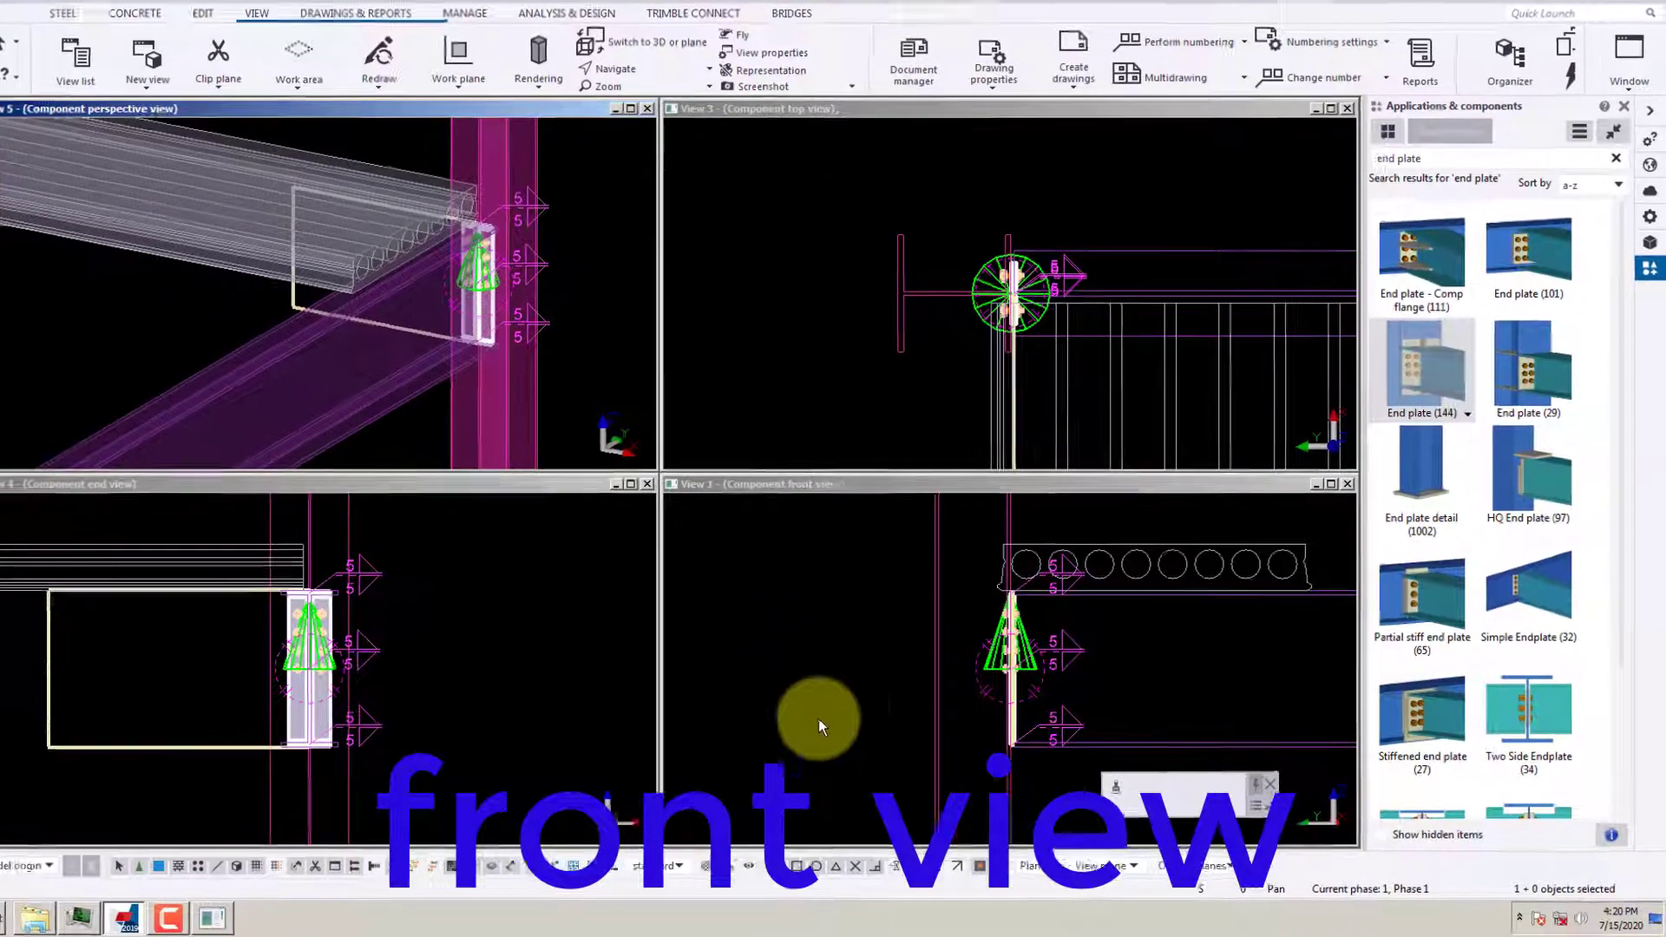
{"action": "left_click", "coordinate": [893, 662]}
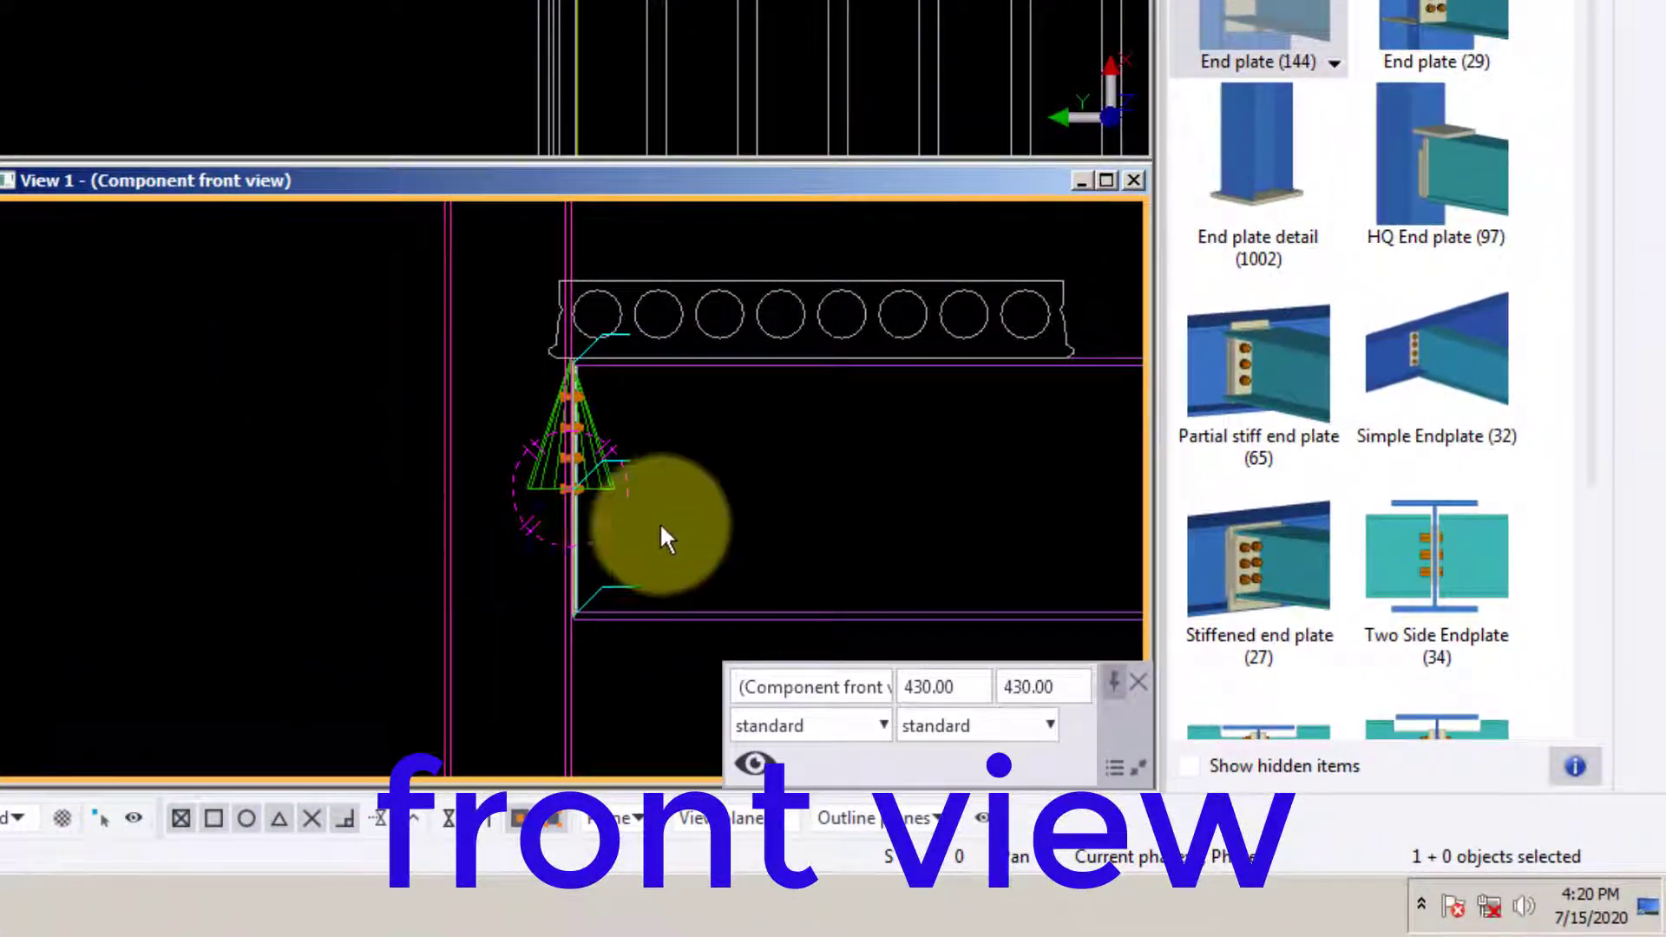
{"action": "scroll", "coordinate": [665, 518], "scroll_direction": "up", "scroll_amount": 2}
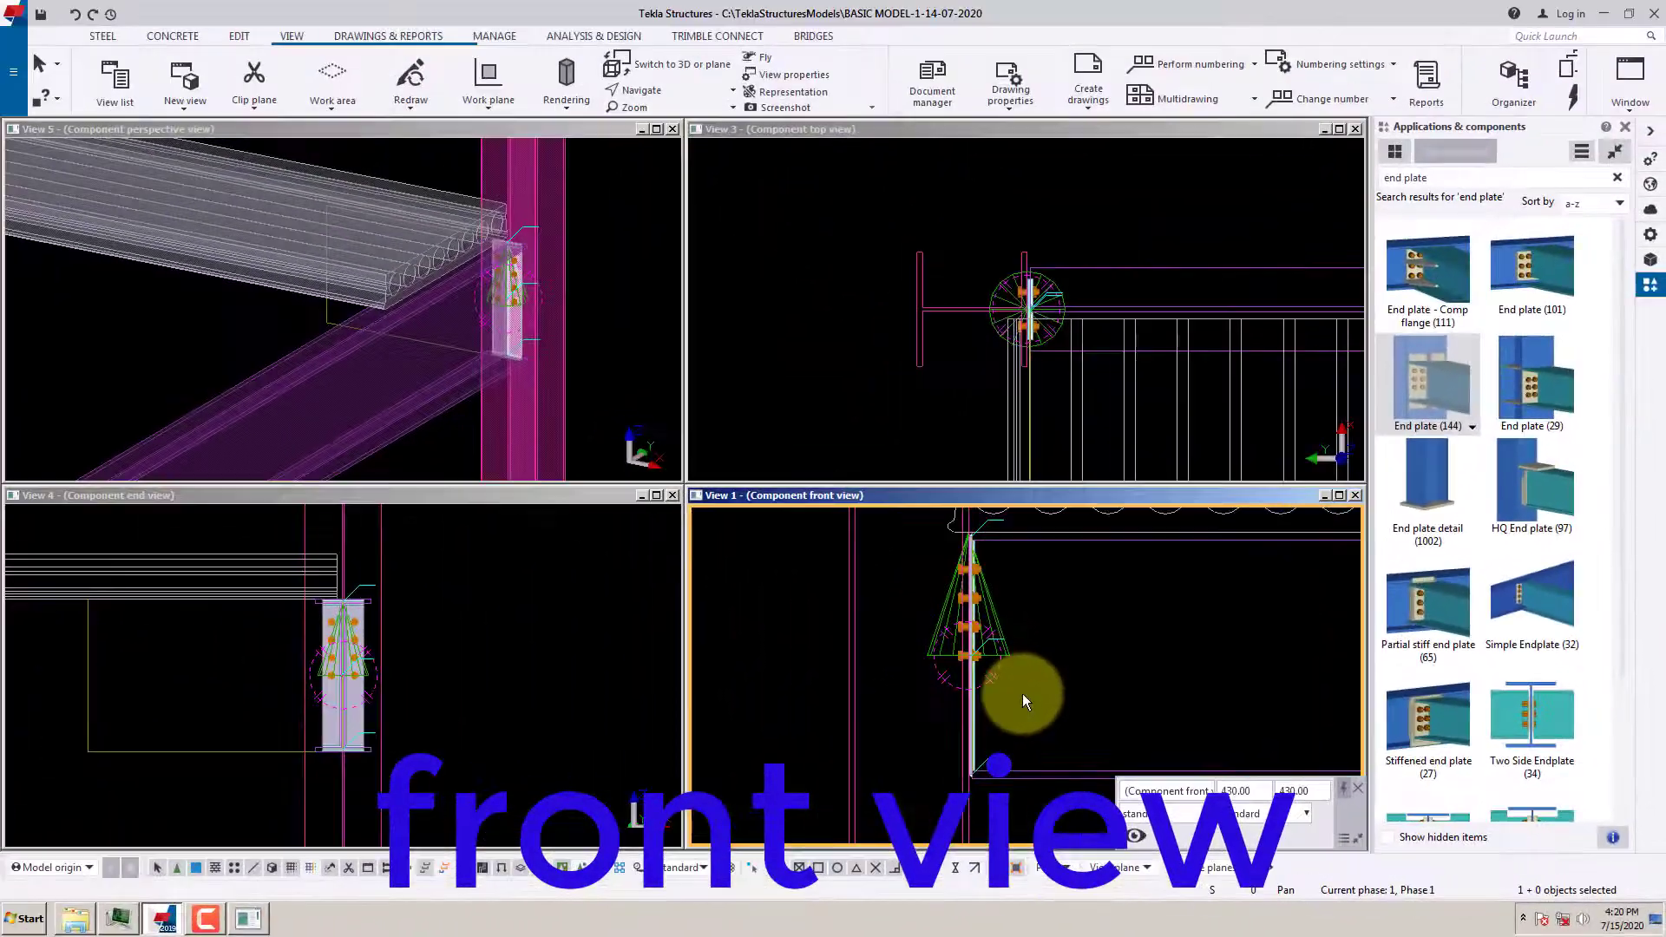
Enlarge the connection in the component end view and display that view's parts as shaded wireframe
{"action": "left_click", "coordinate": [497, 679]}
{"action": "scroll", "coordinate": [346, 681], "scroll_direction": "up", "scroll_amount": 2}
{"action": "middle_click_drag", "start_coordinate": [347, 679], "coordinate": [468, 720]}
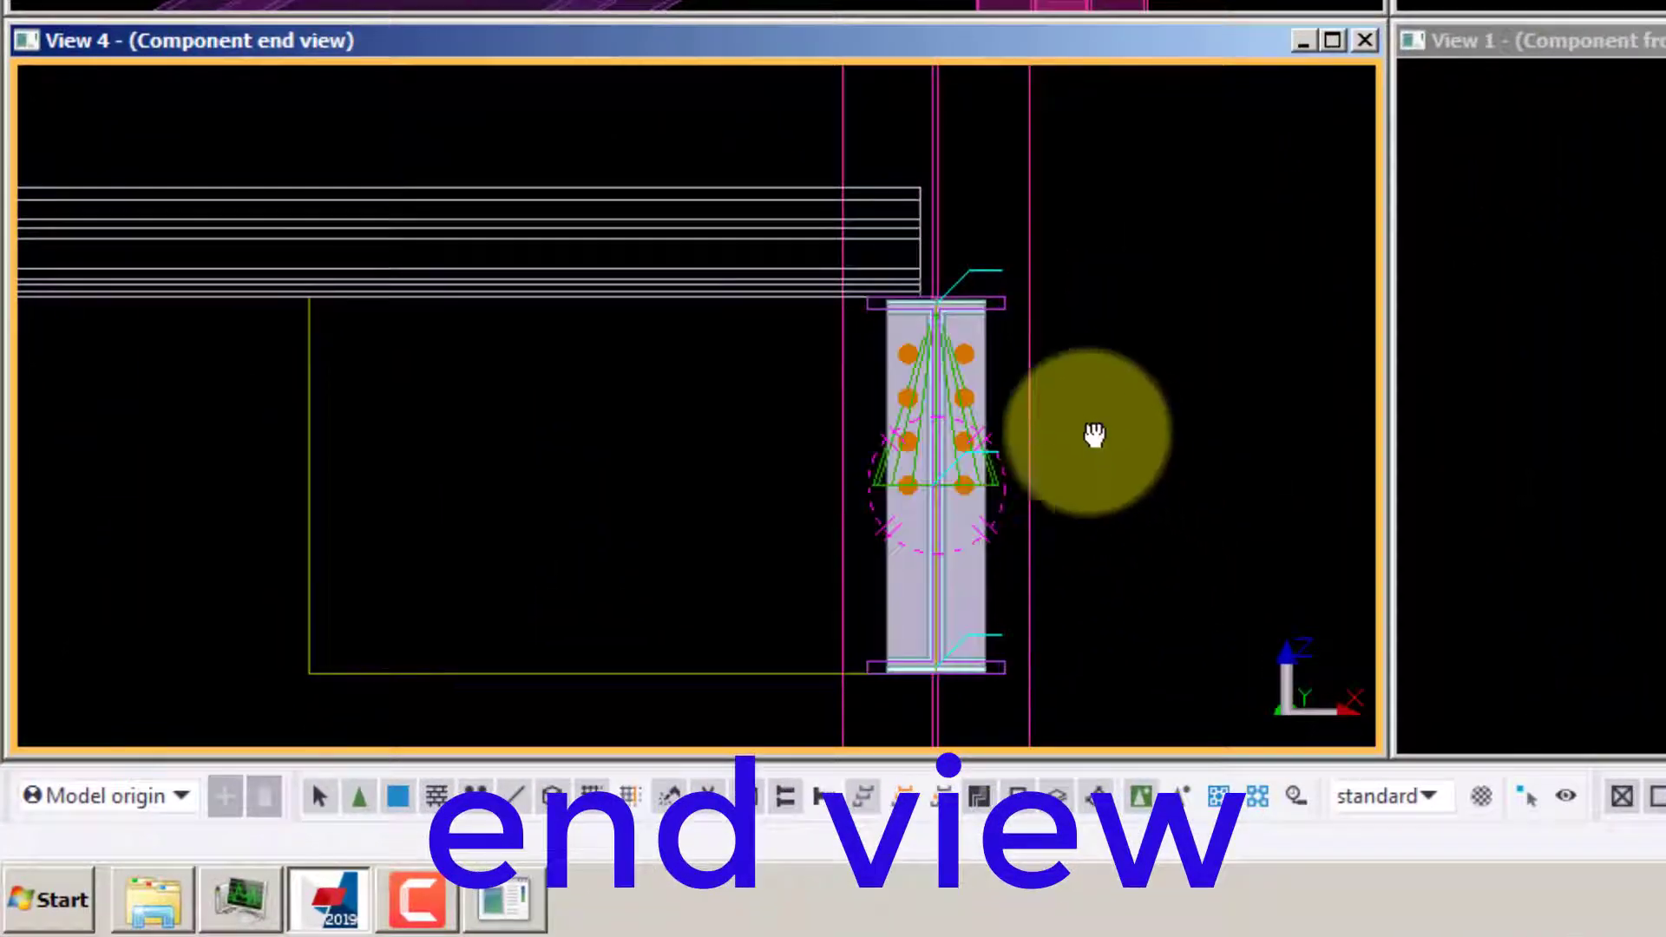
{"action": "middle_click_drag", "start_coordinate": [1095, 434], "coordinate": [1086, 424]}
{"action": "key", "text": "ctrl+2"}
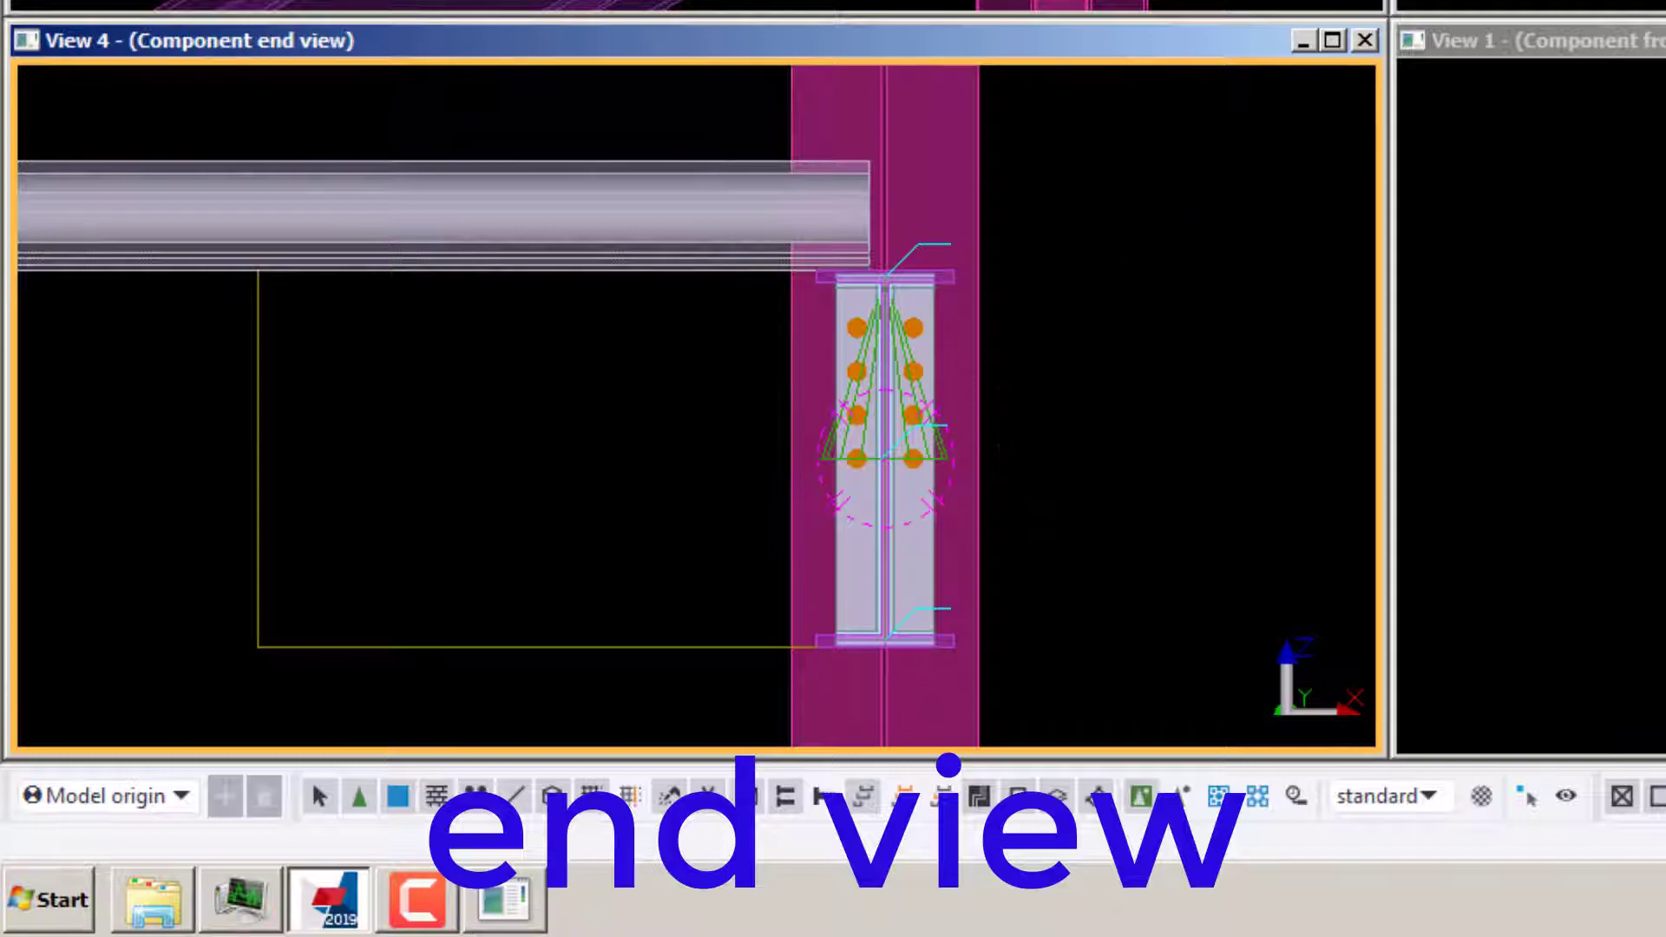
Examine the end plate and its bolts against the column flange in the component top view
{"action": "left_click", "coordinate": [866, 50]}
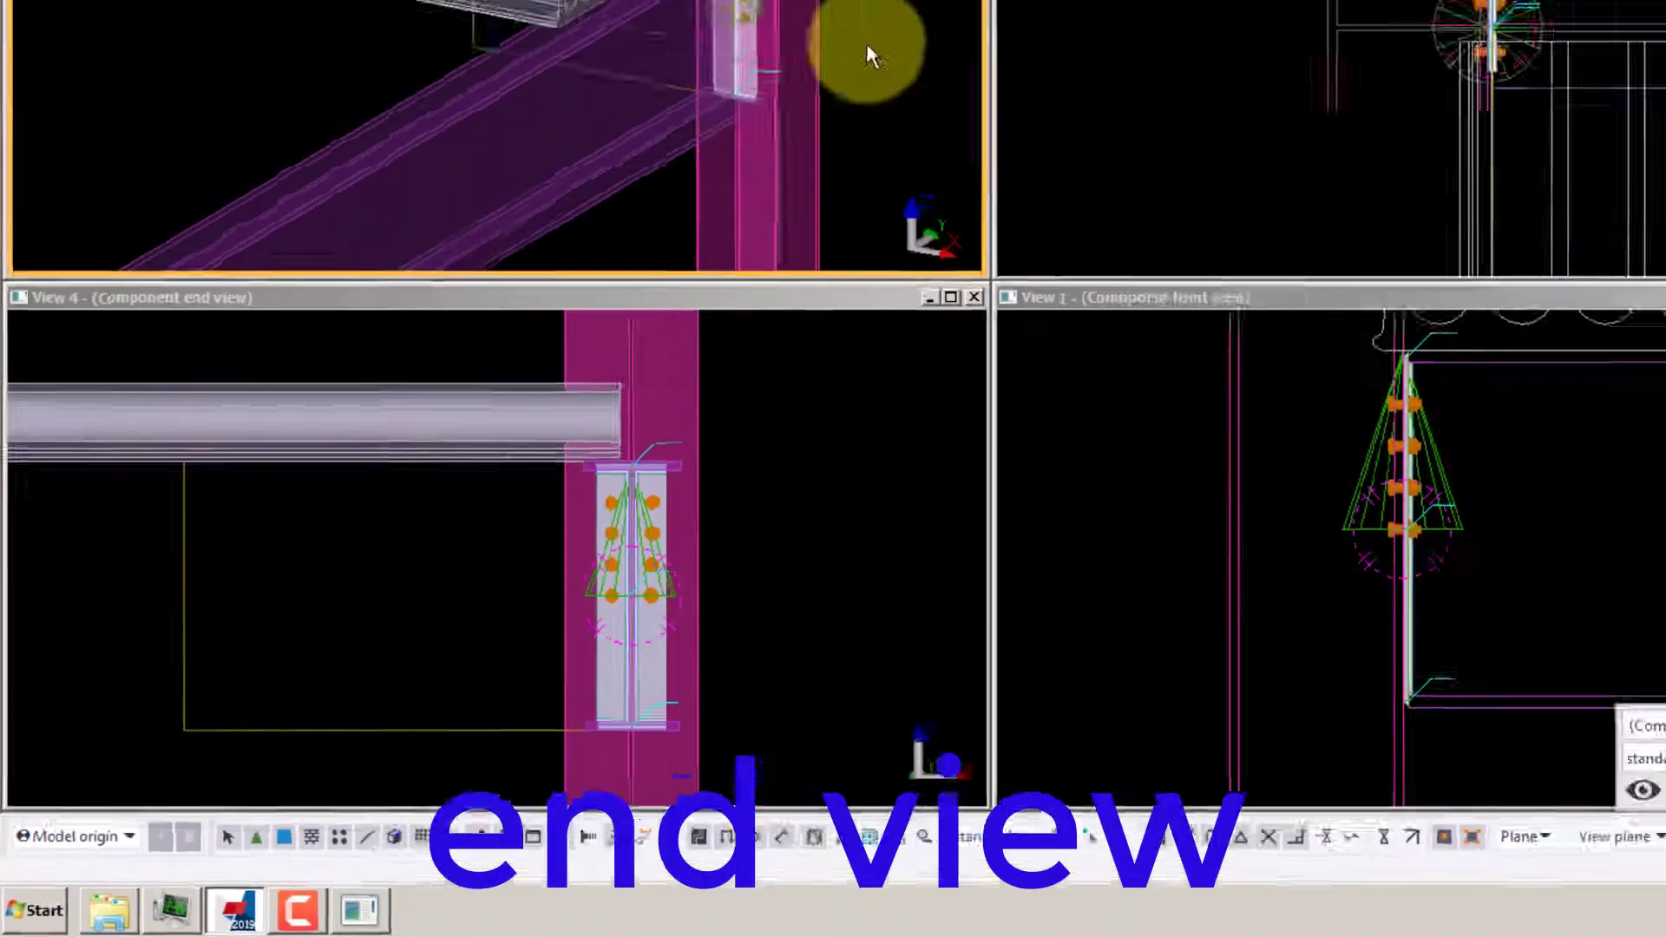
{"action": "middle_click_drag", "start_coordinate": [351, 627], "coordinate": [257, 564]}
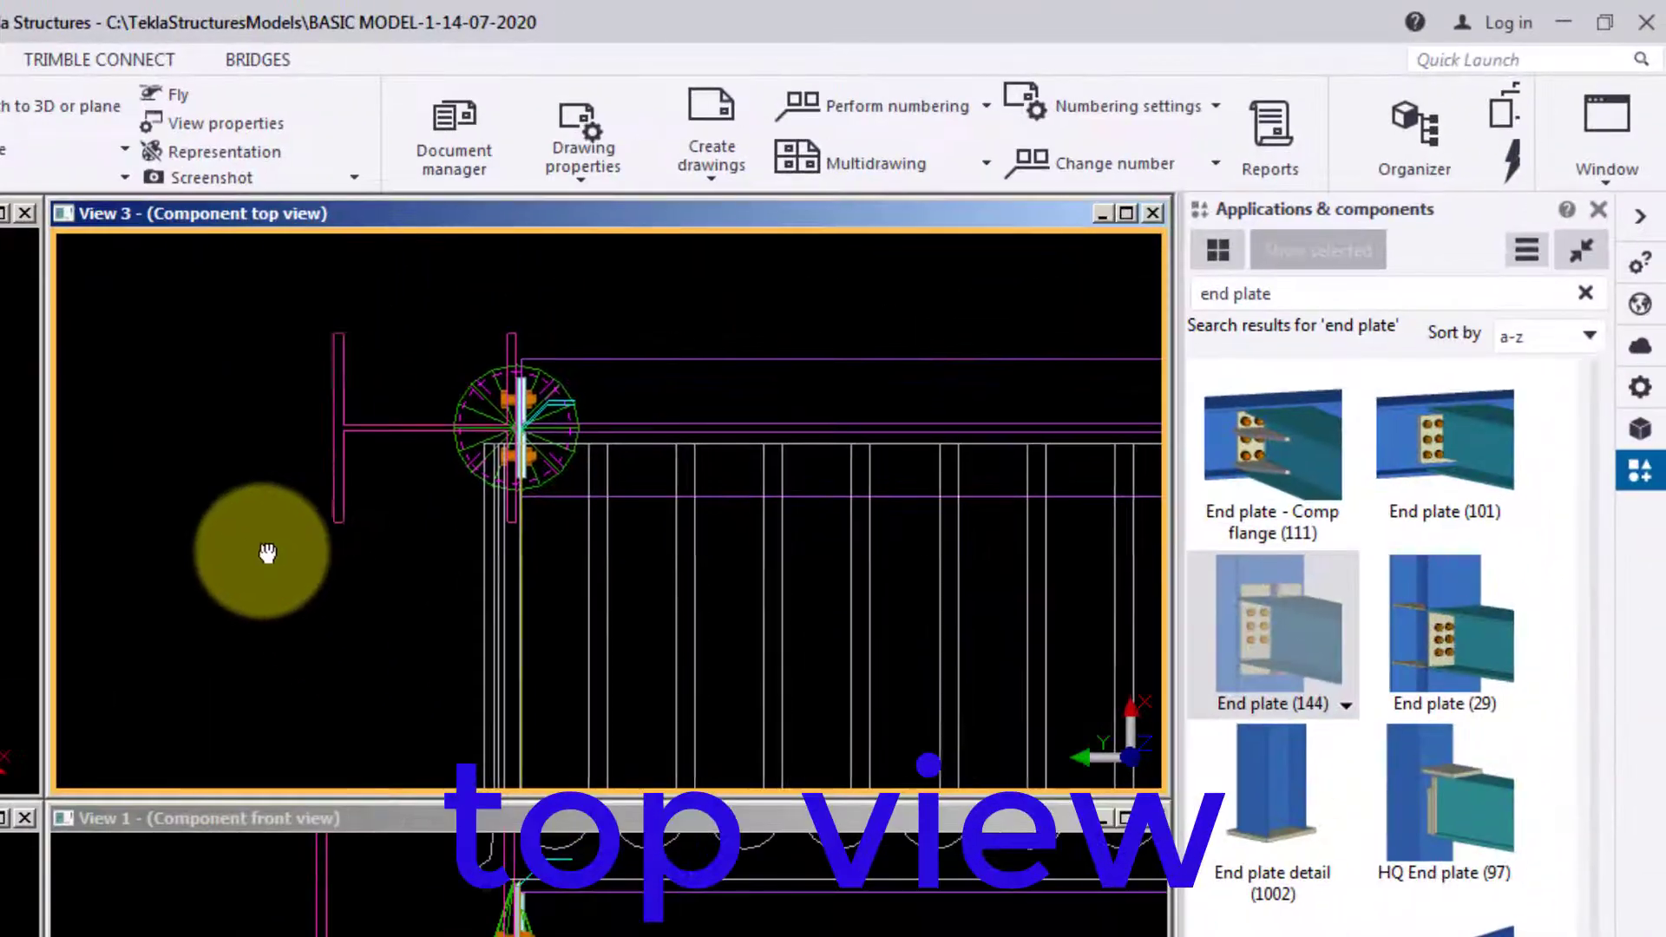
{"action": "scroll", "coordinate": [502, 324], "scroll_direction": "up", "scroll_amount": 3}
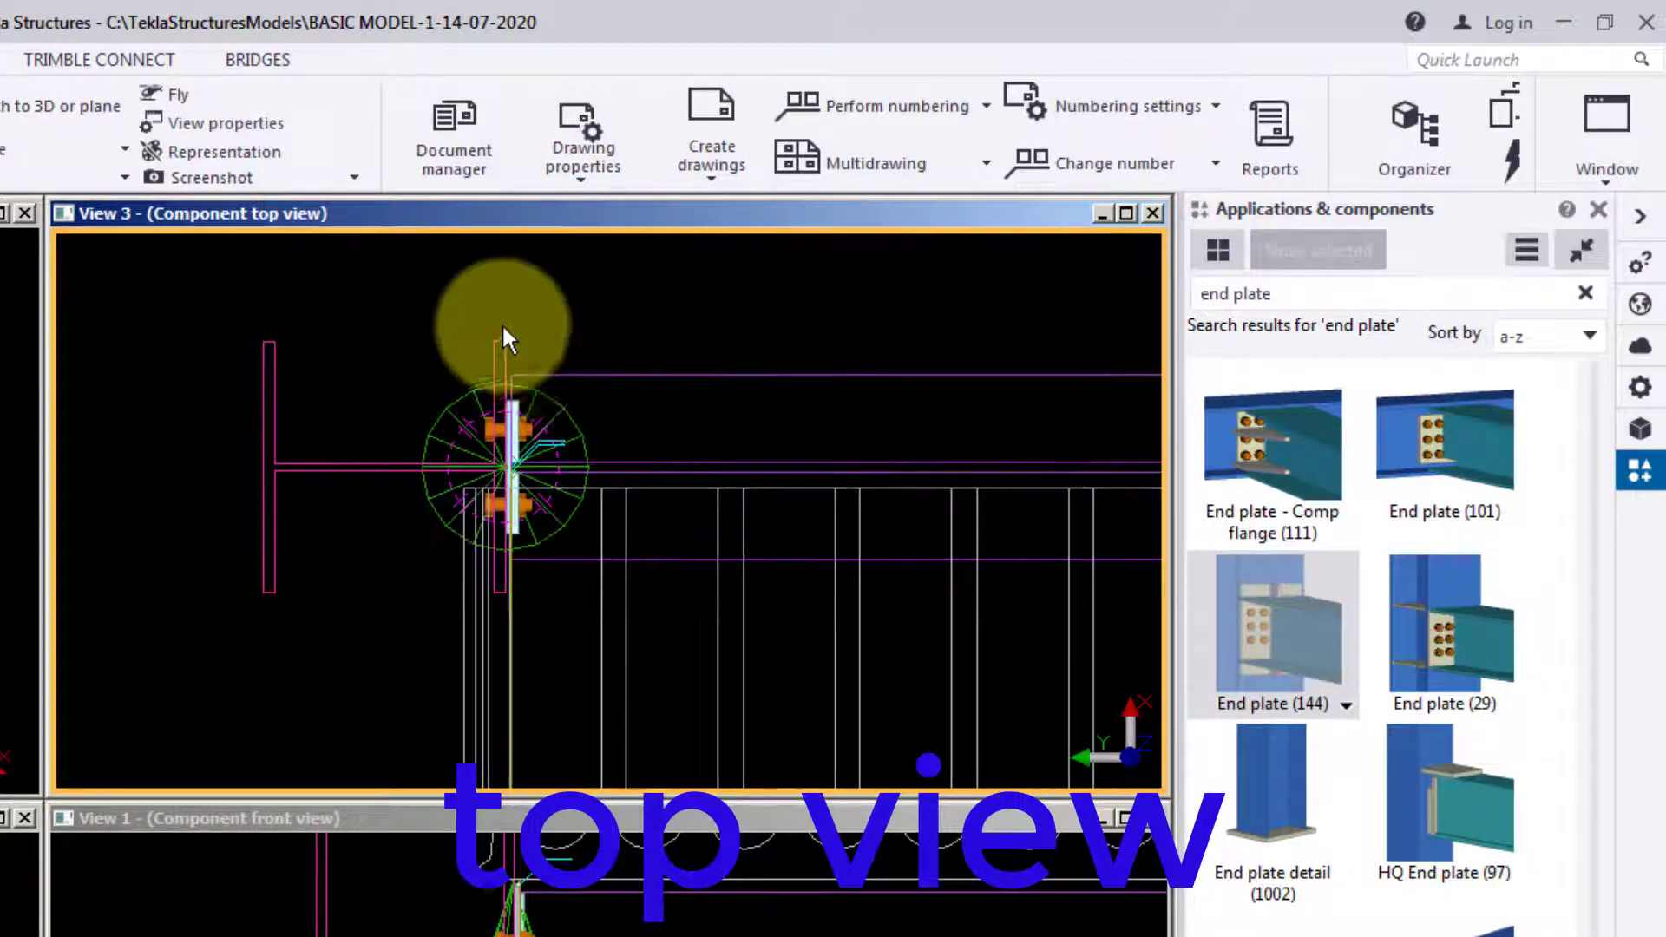
{"action": "scroll", "coordinate": [273, 528], "scroll_direction": "down", "scroll_amount": 1}
{"action": "scroll", "coordinate": [273, 528], "scroll_direction": "down", "scroll_amount": 1}
{"action": "middle_click_drag", "start_coordinate": [297, 638], "coordinate": [325, 587]}
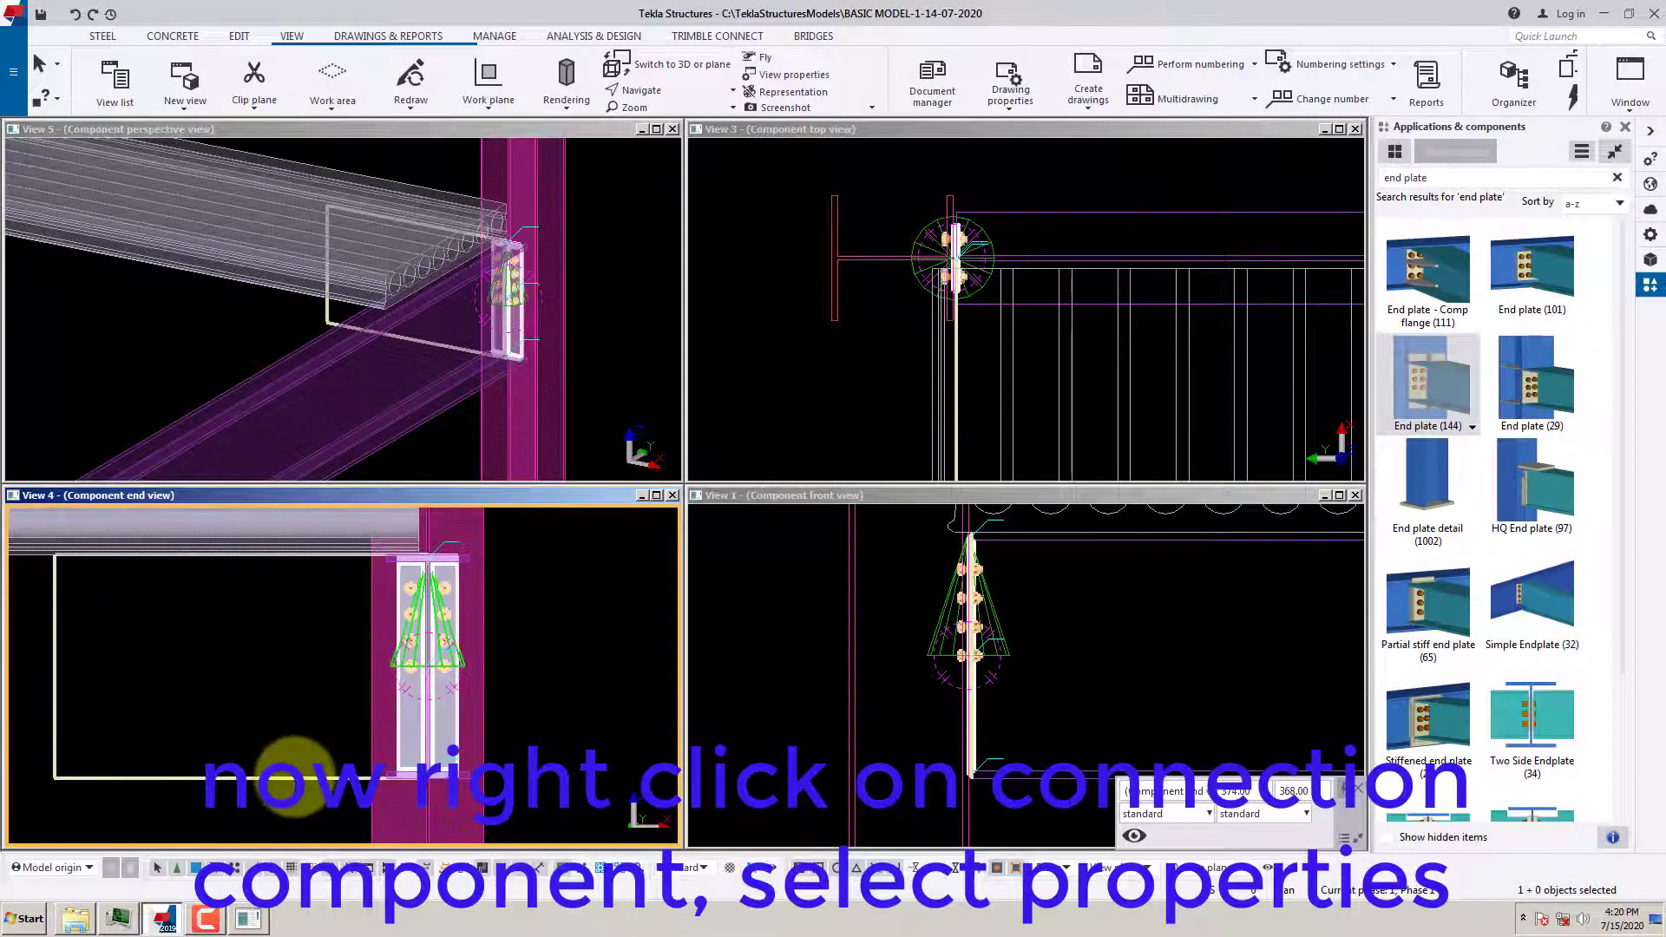
Open the end plate connection's properties and modify it with the vertical bolt group position set to Middle and 6 bolt rows
{"action": "right_click", "coordinate": [295, 775]}
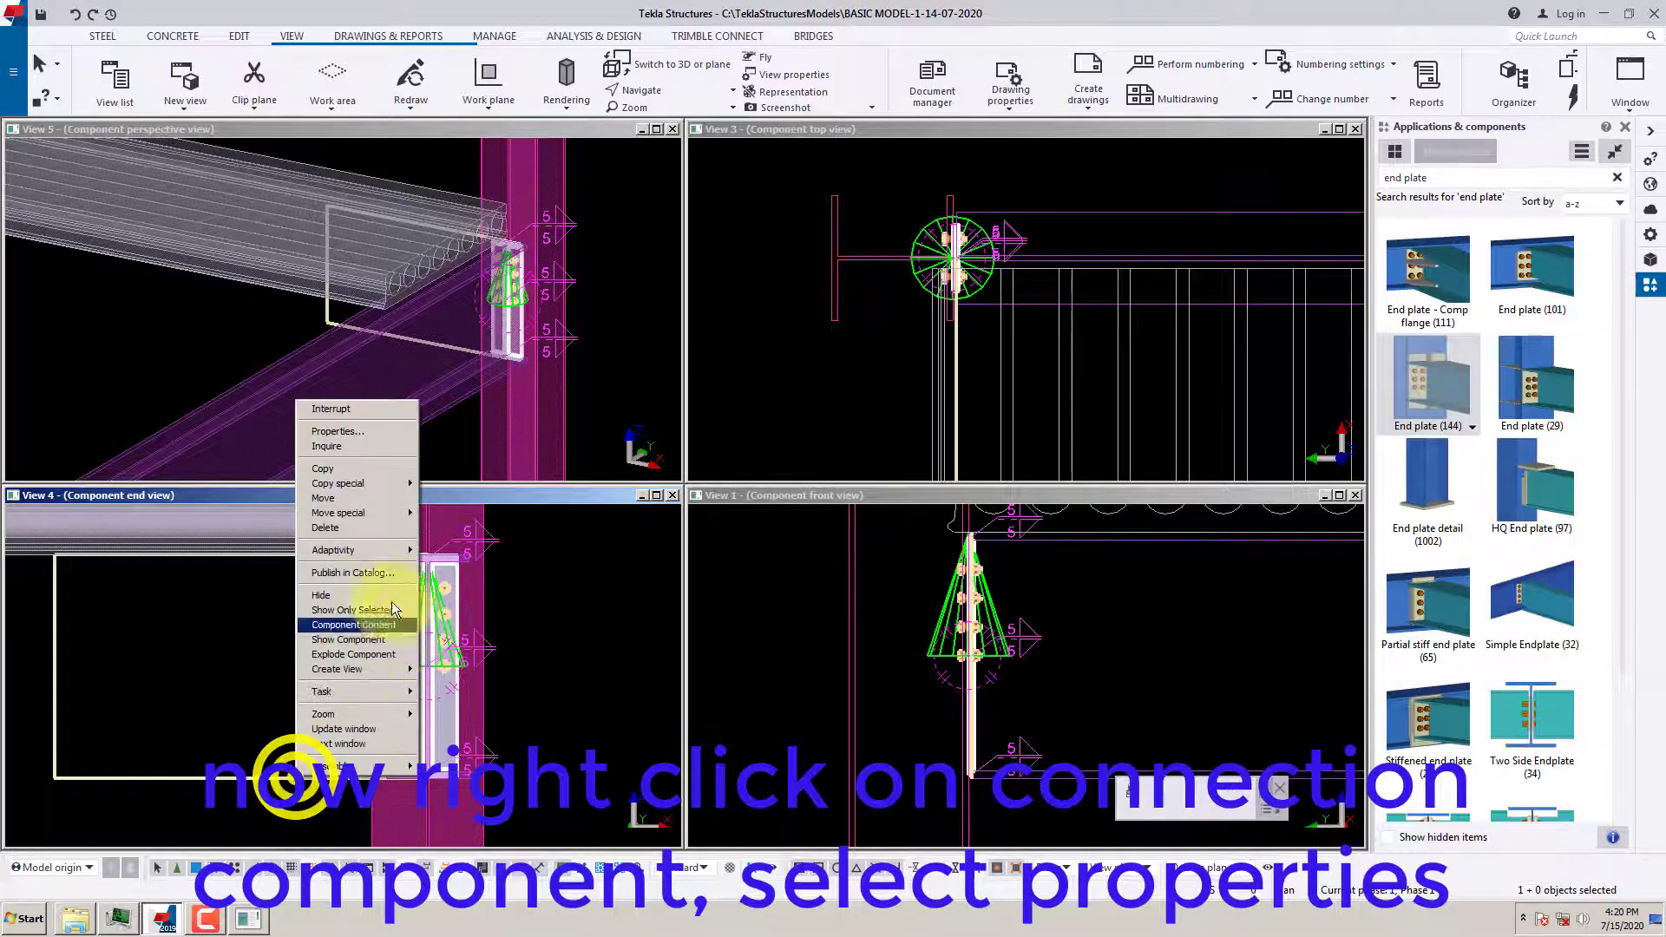
{"action": "left_click", "coordinate": [344, 431]}
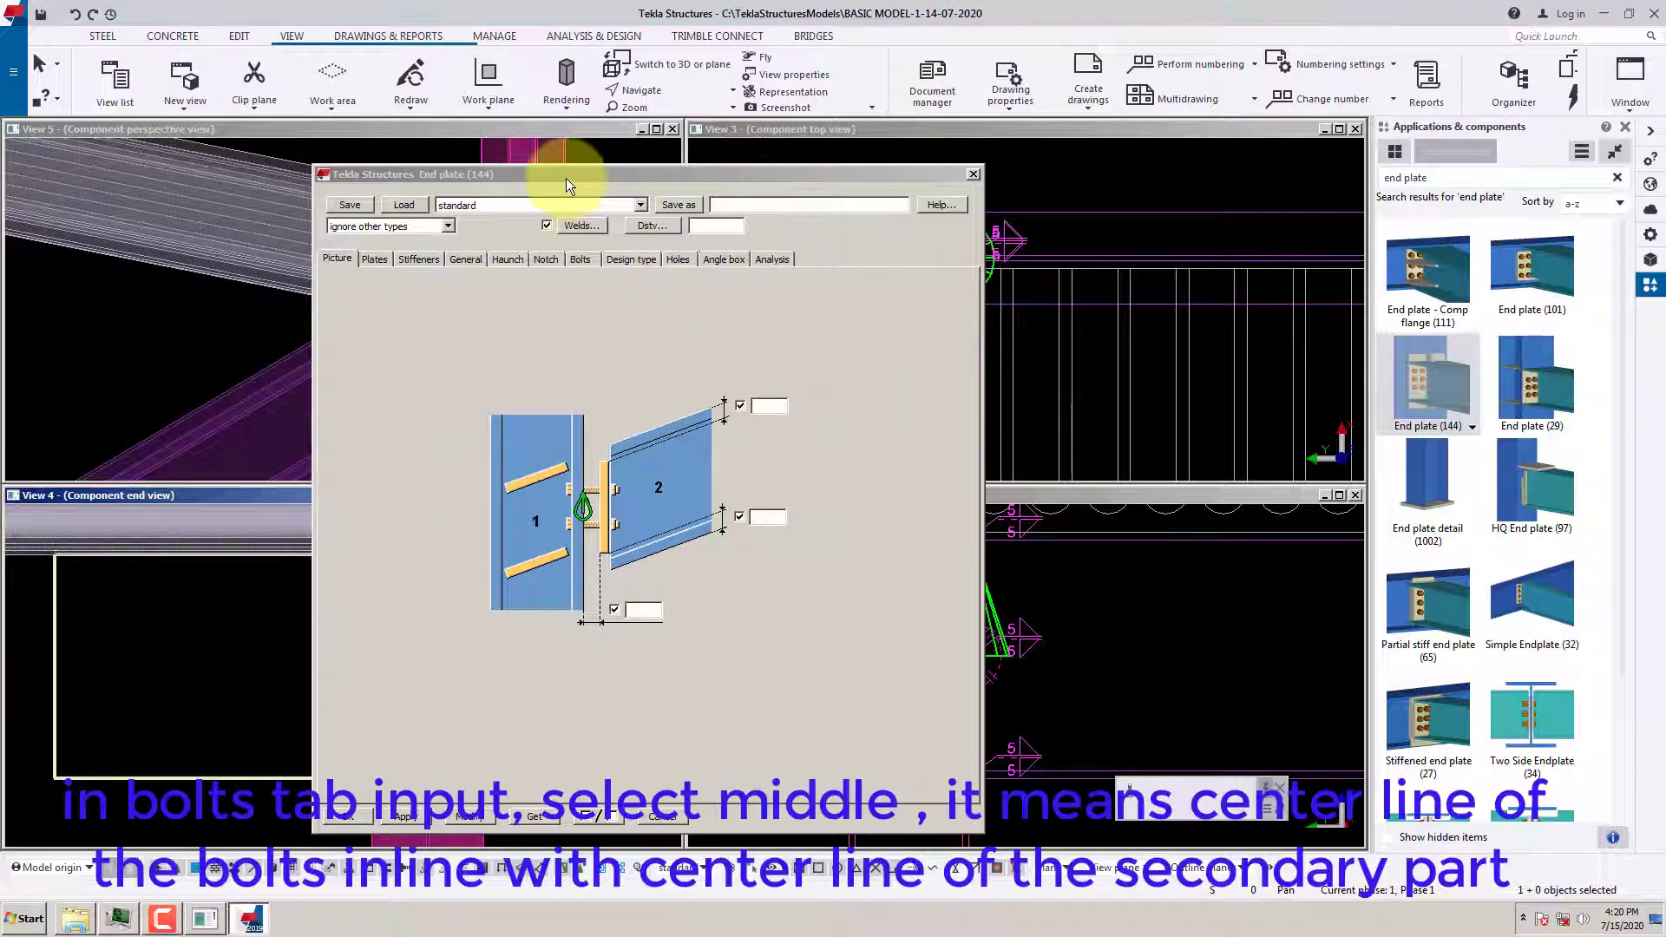
{"action": "left_click_drag", "start_coordinate": [566, 179], "coordinate": [909, 184]}
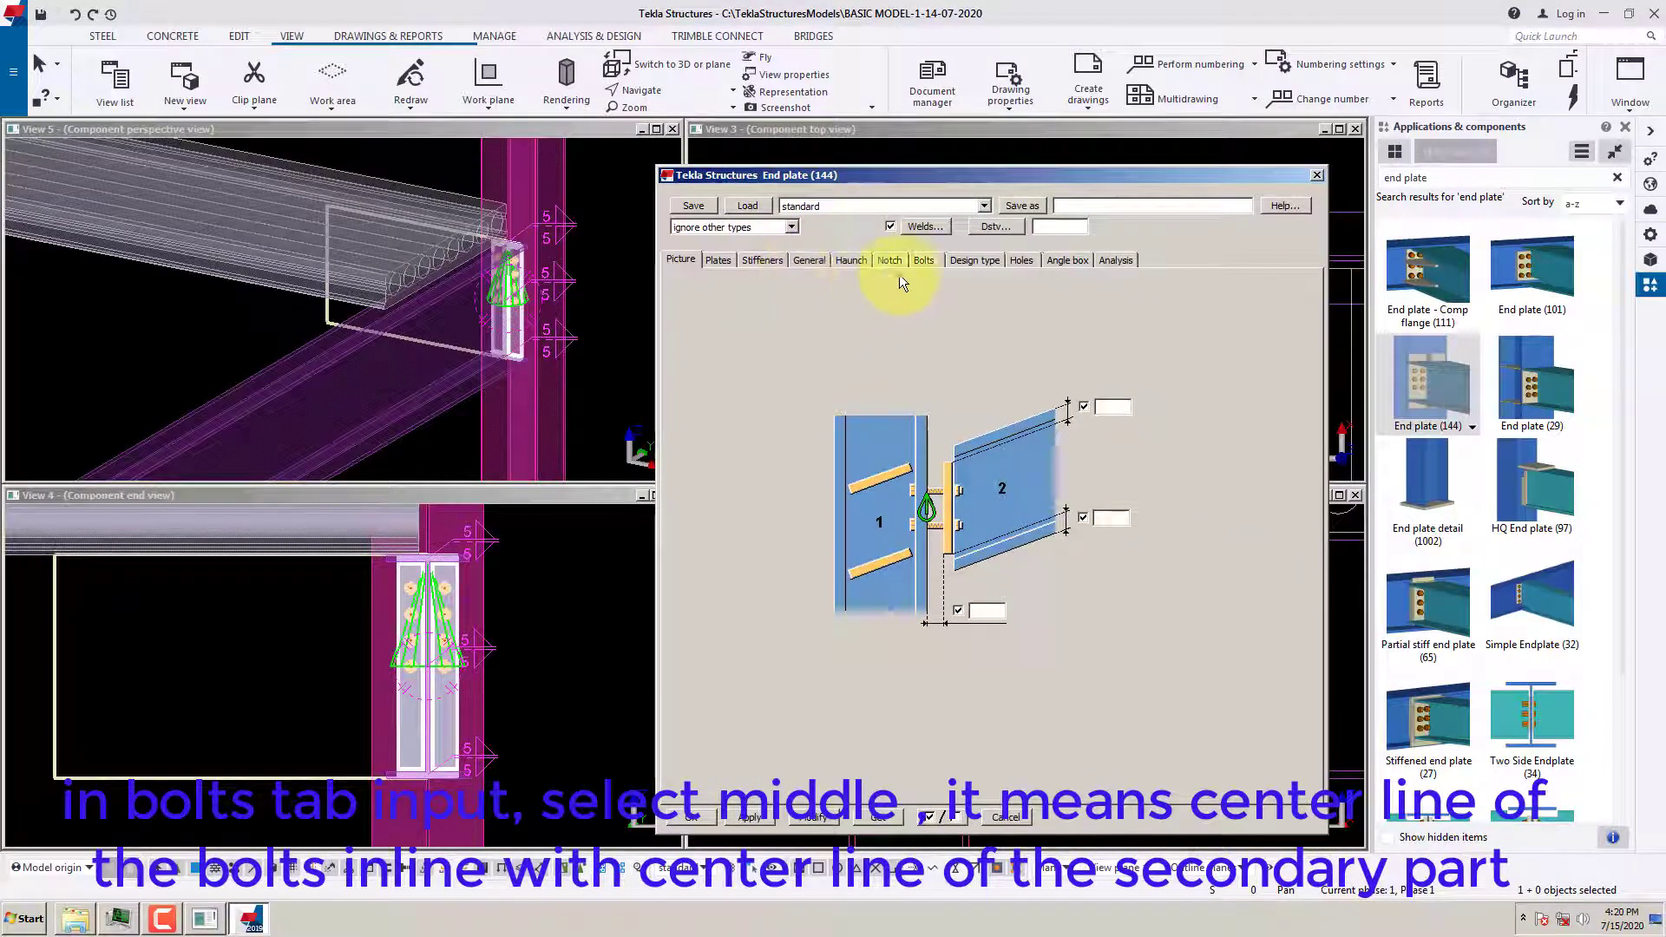
{"action": "left_click", "coordinate": [924, 261]}
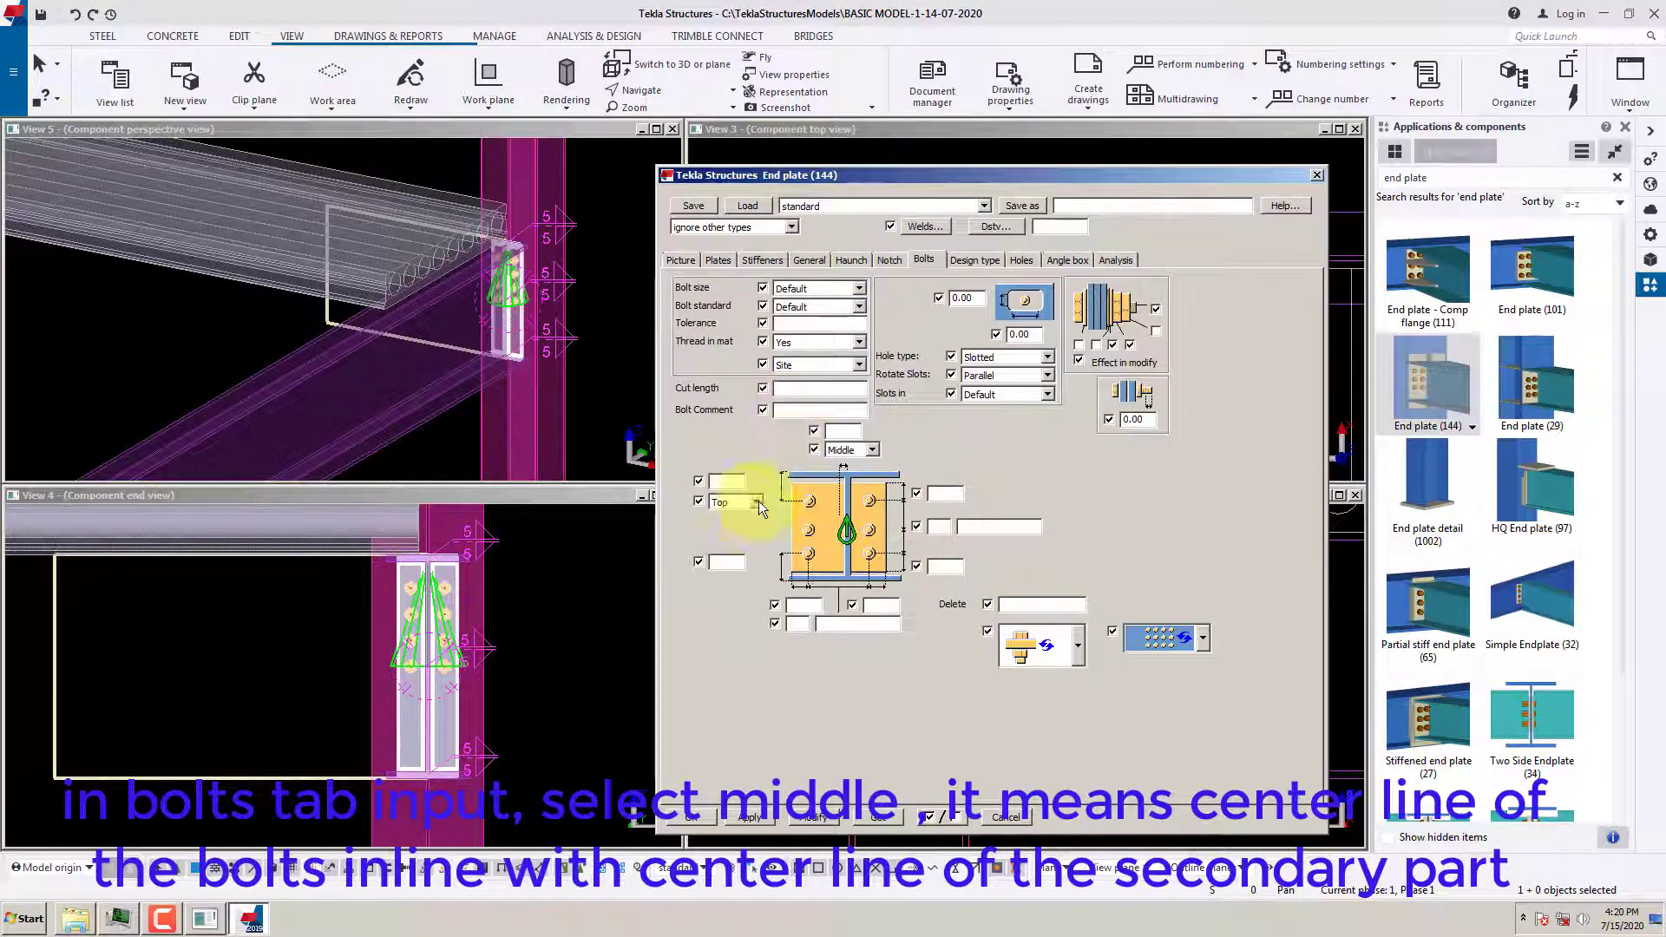
{"action": "left_click", "coordinate": [757, 503]}
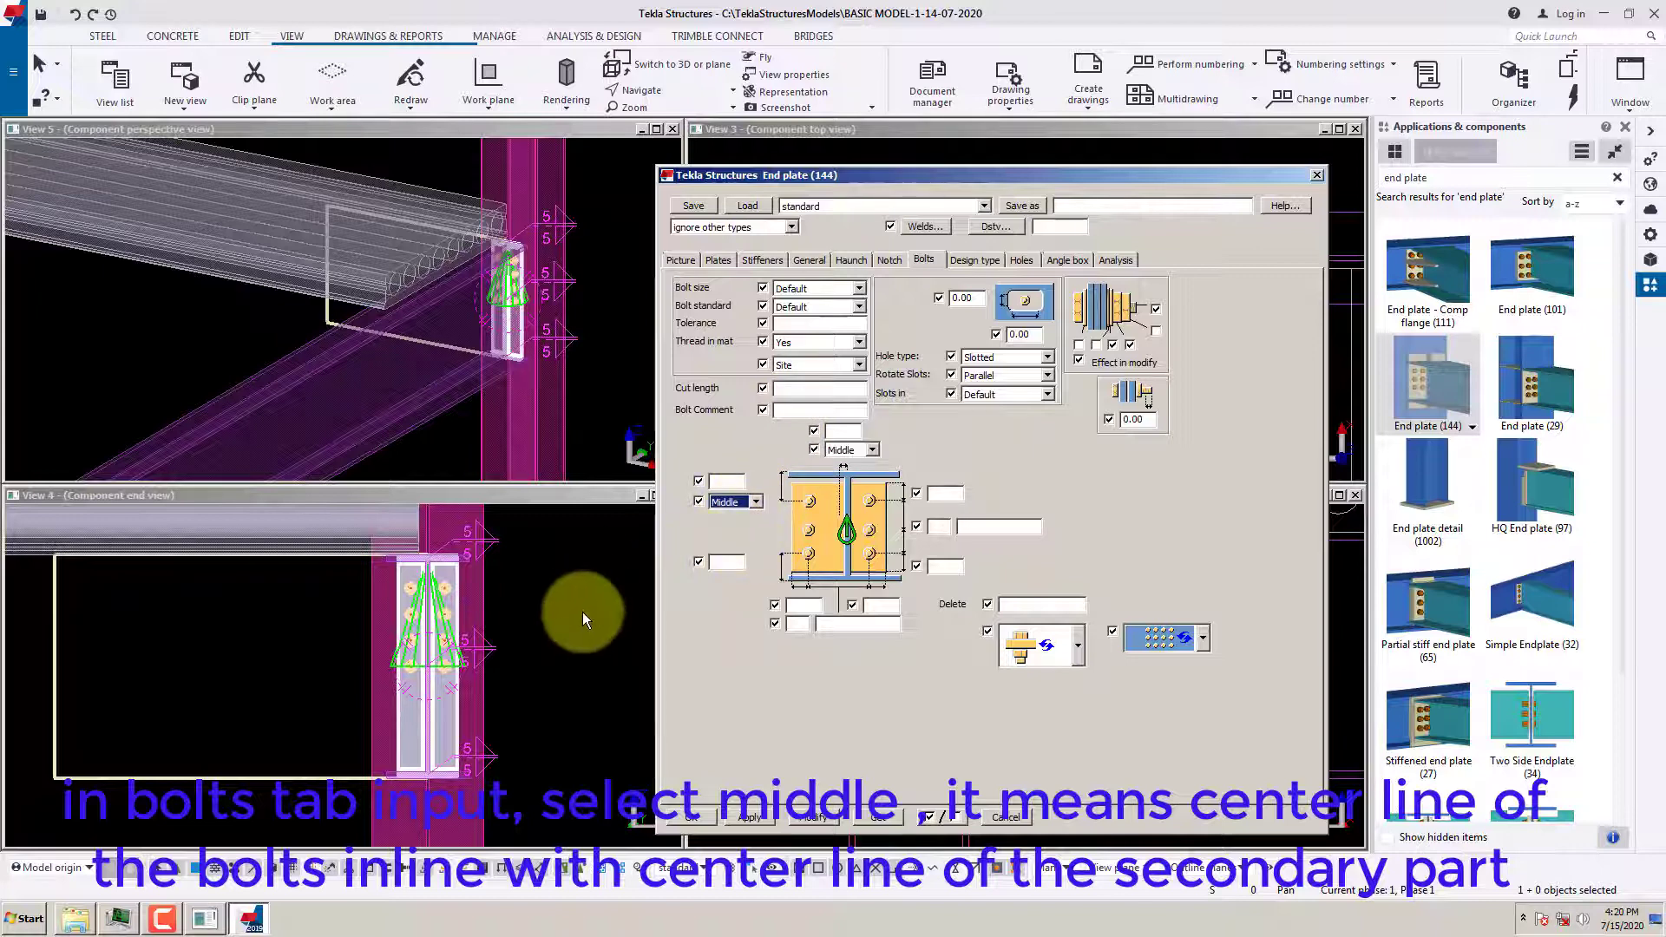
{"action": "left_click", "coordinate": [935, 528]}
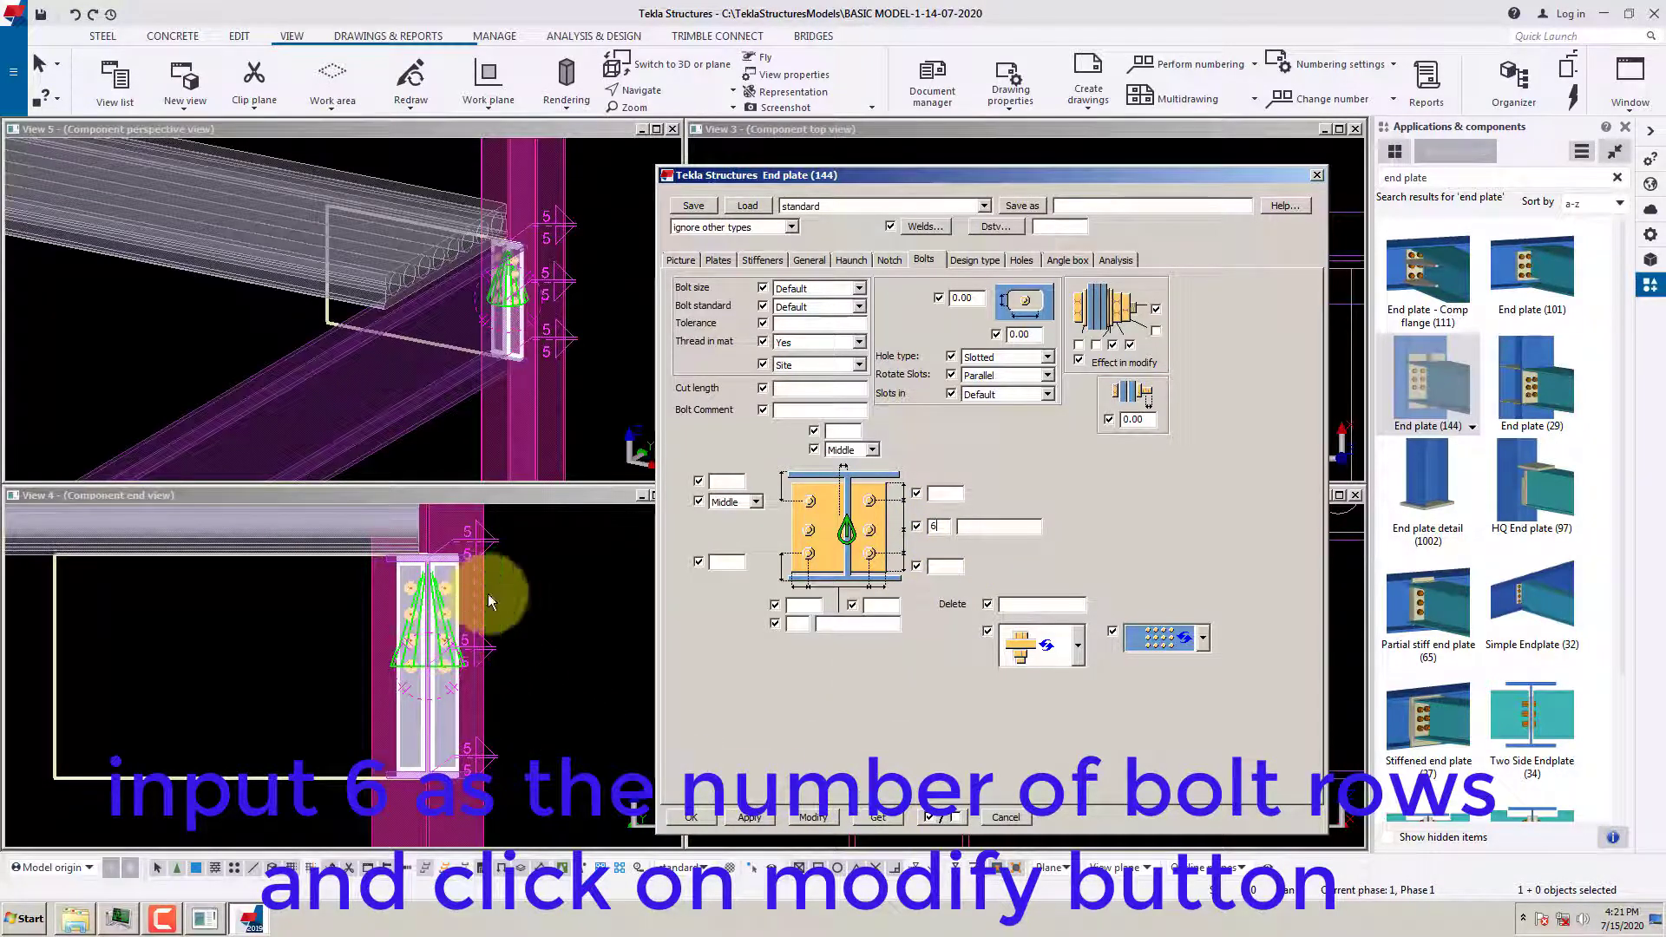
{"action": "left_click", "coordinate": [815, 820]}
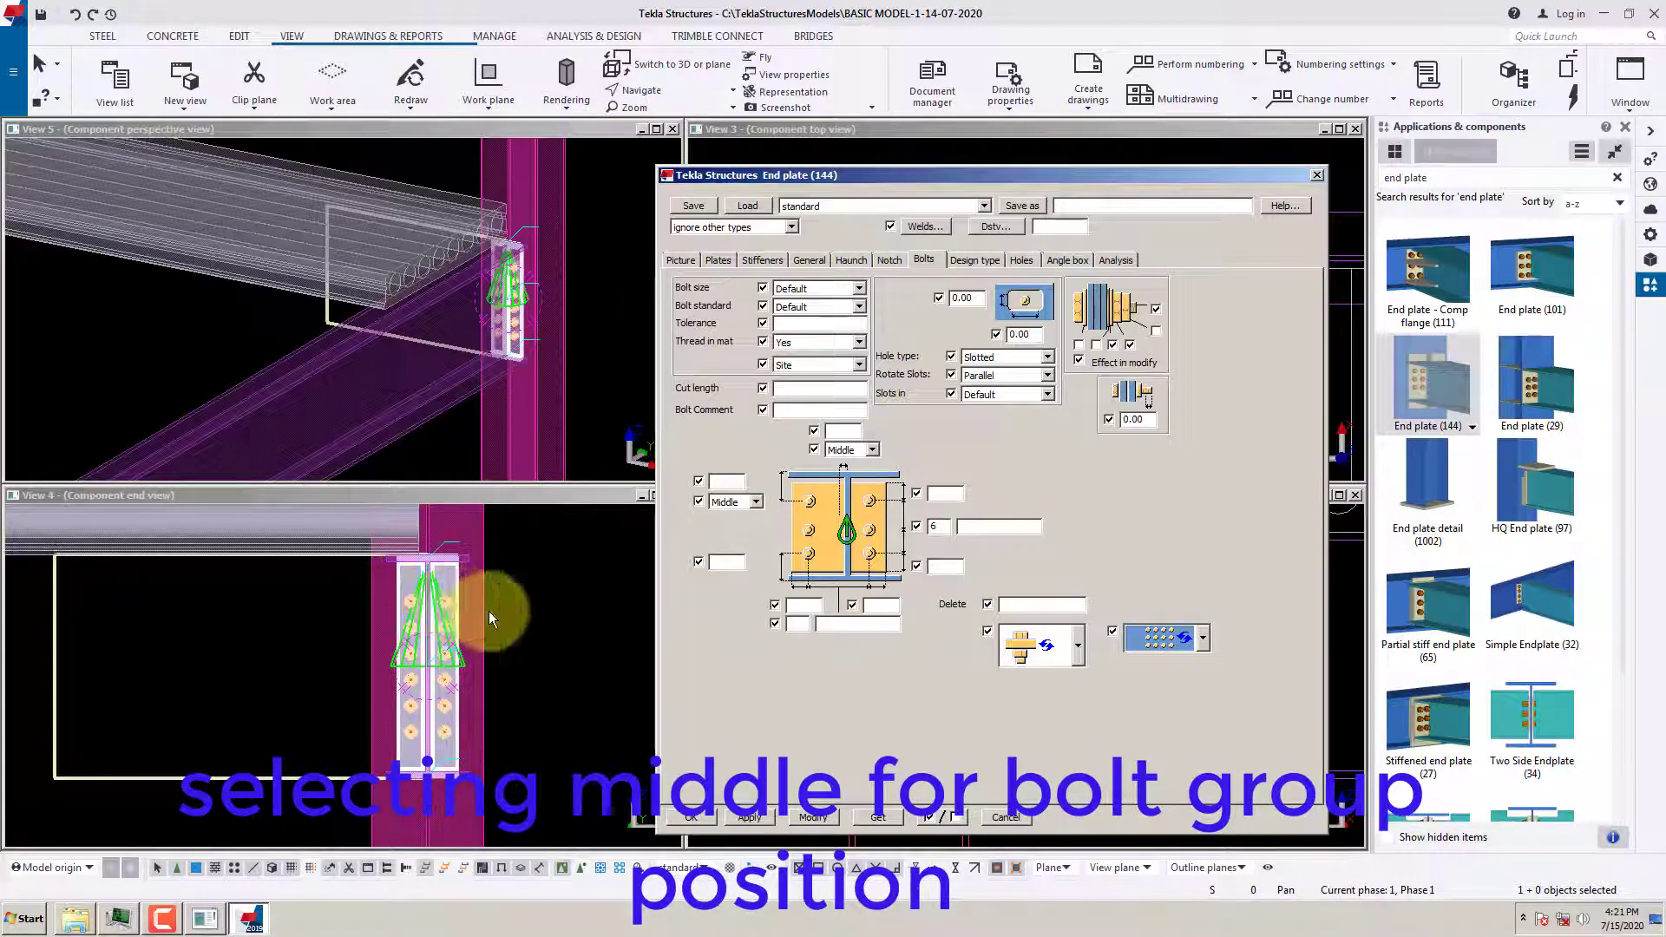
Modify the connection with the vertical bolt group position set first to Top and then to Below to compare the bolt placement
{"action": "left_click", "coordinate": [755, 502]}
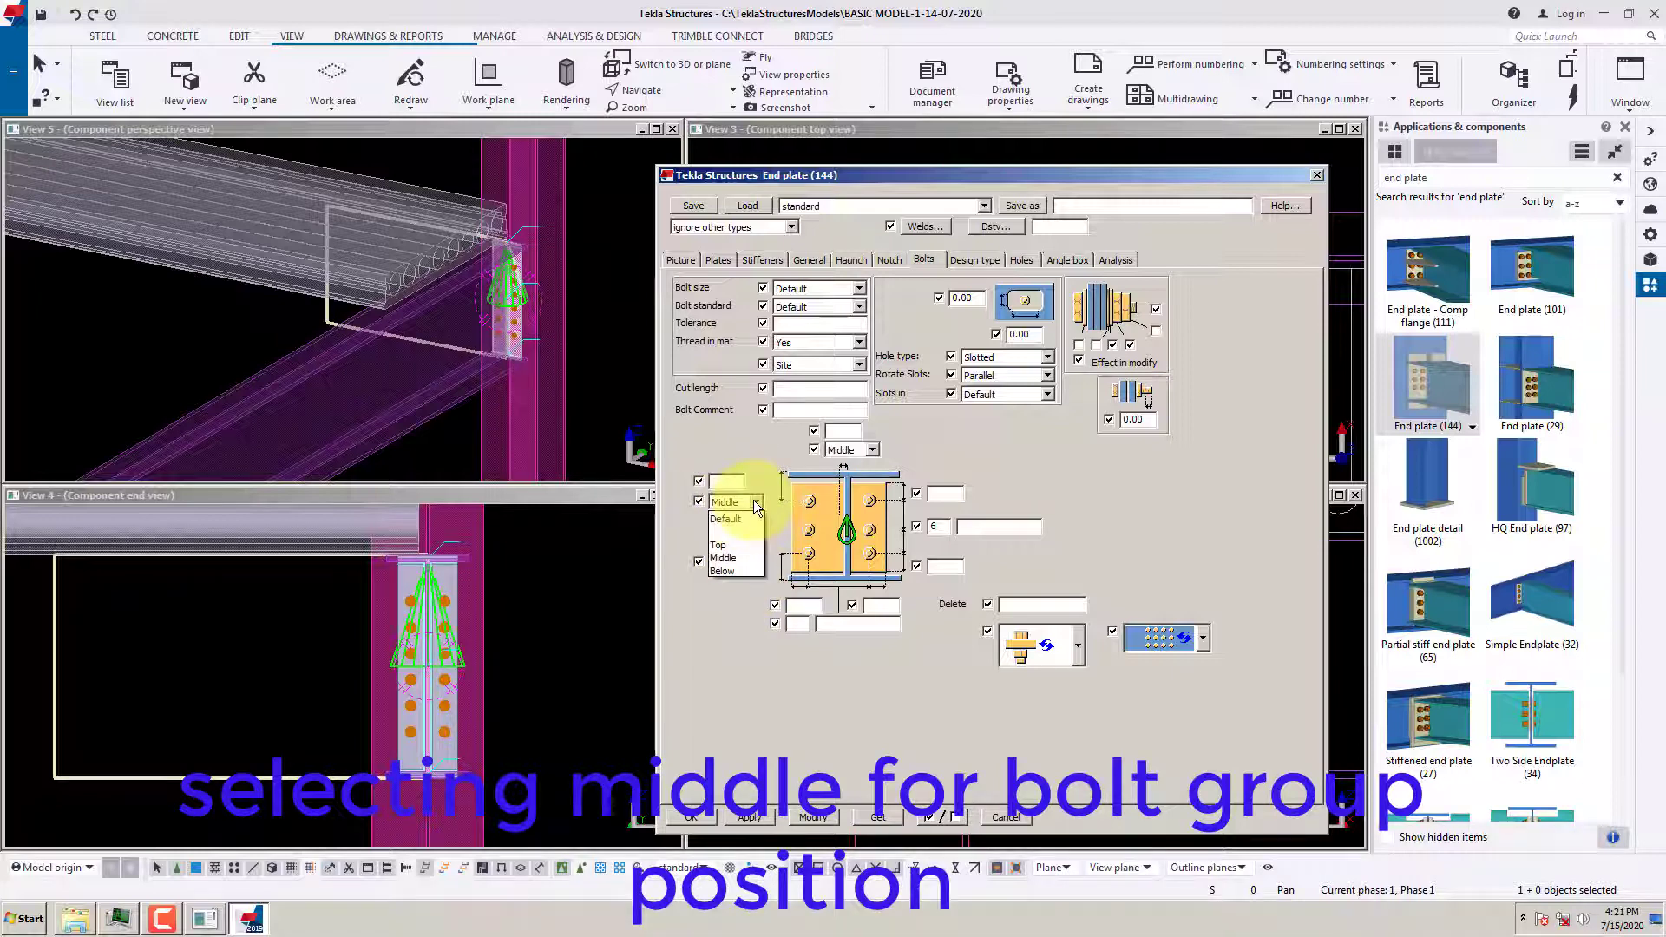
{"action": "left_click", "coordinate": [727, 536]}
{"action": "left_click", "coordinate": [813, 817]}
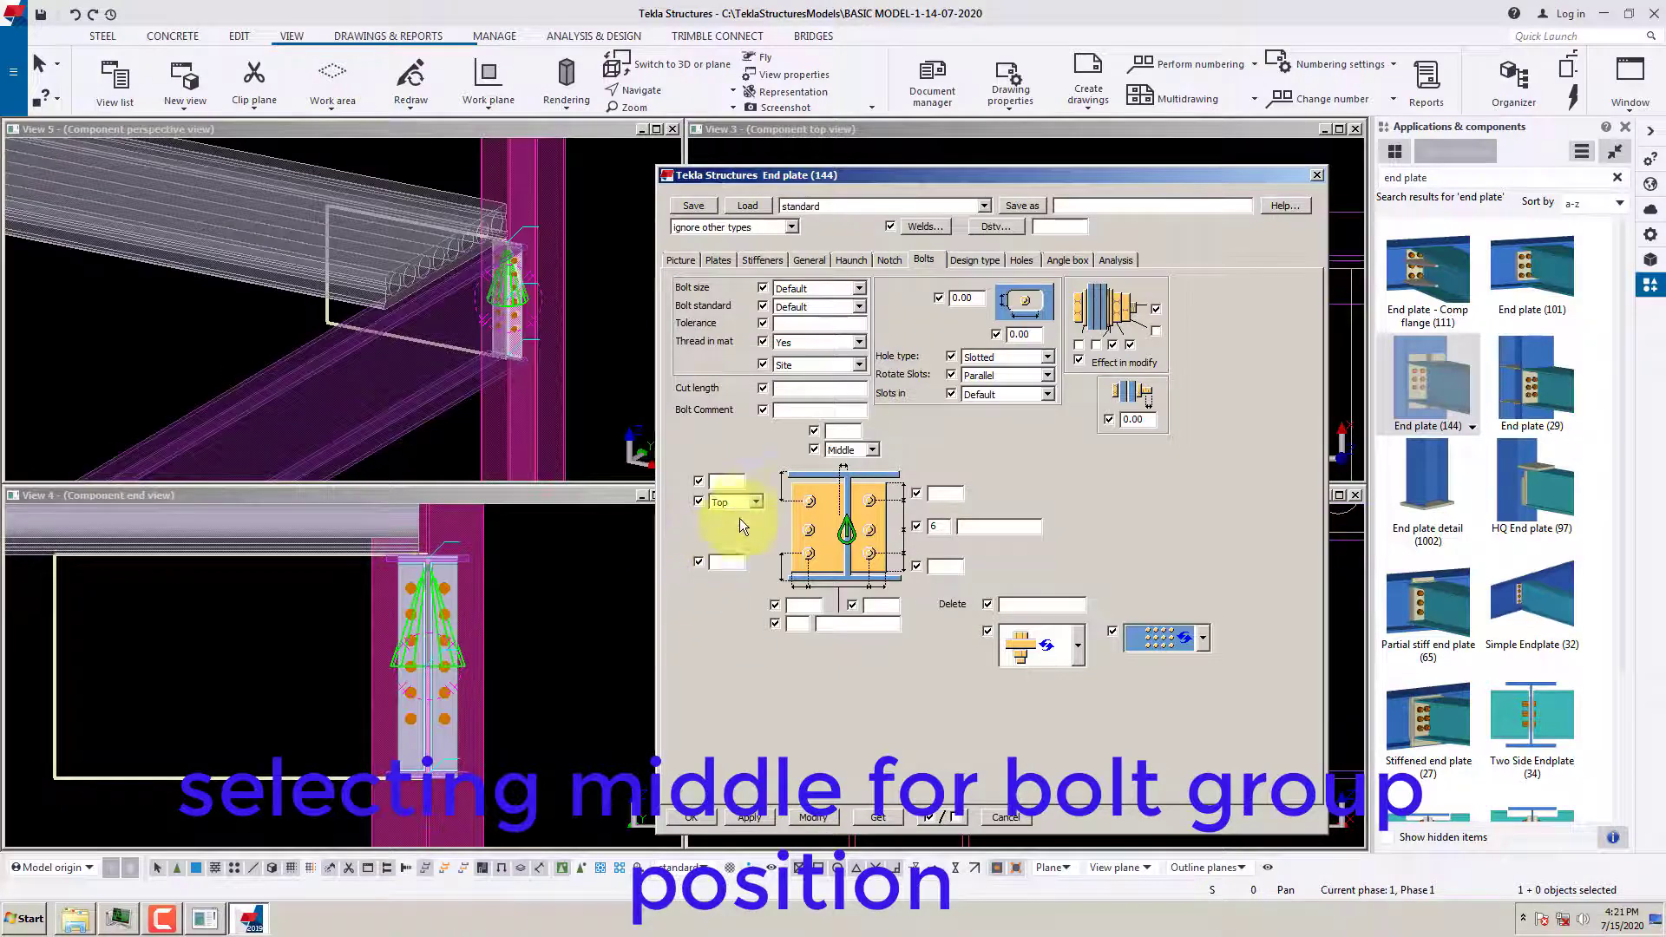
{"action": "left_click", "coordinate": [757, 504]}
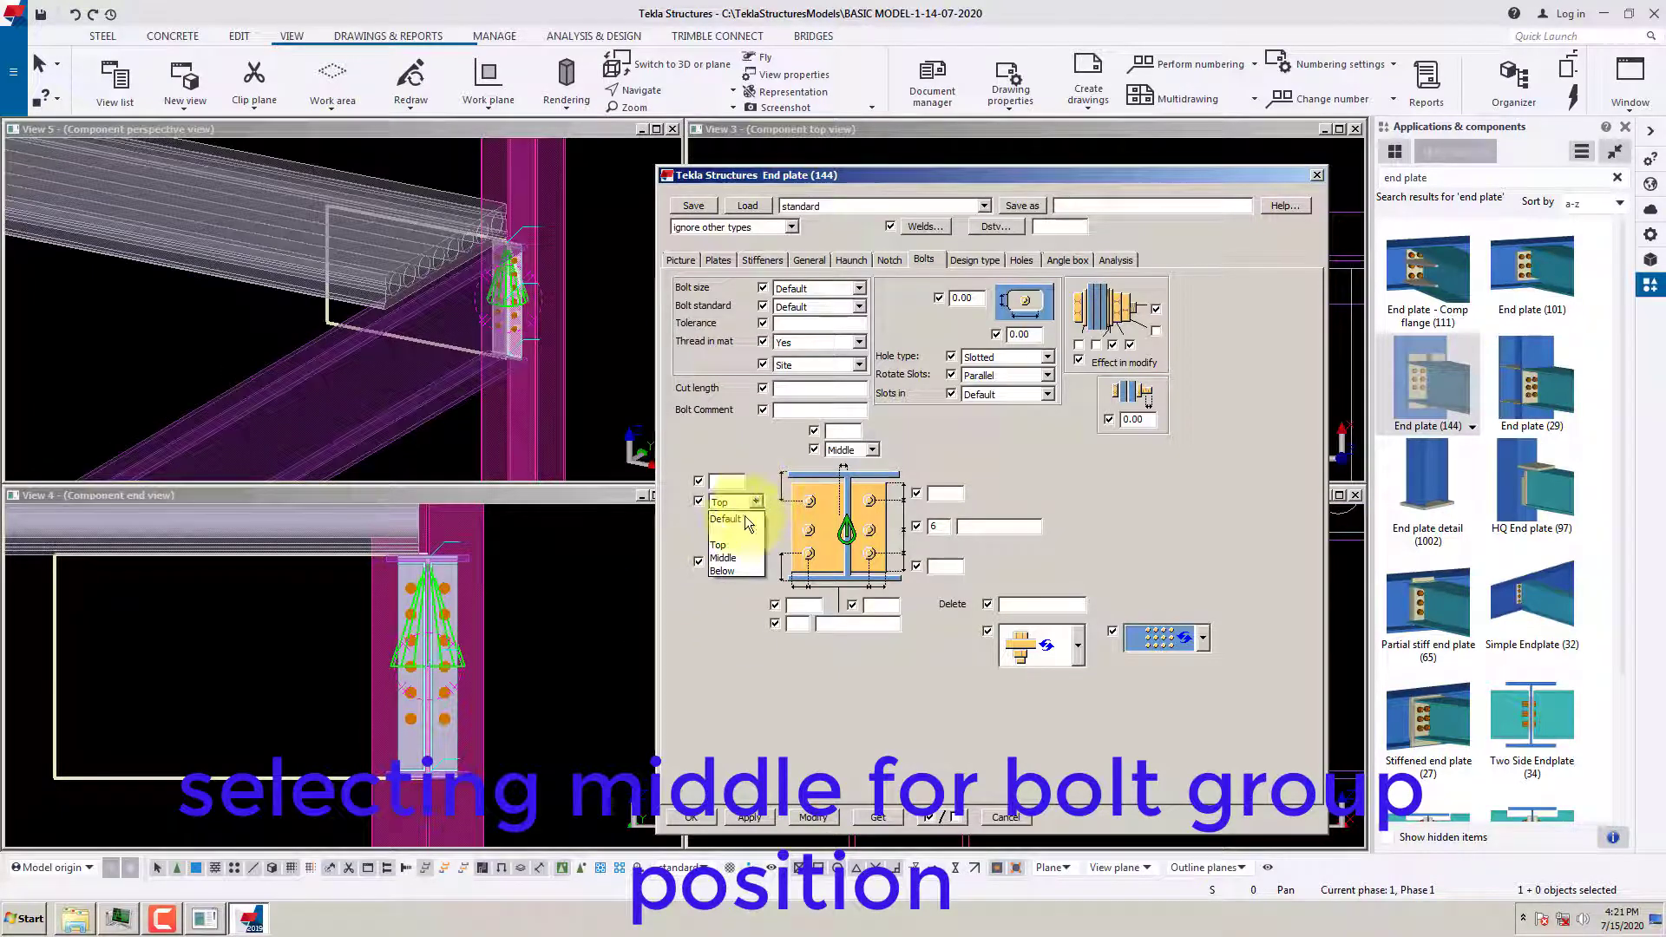
{"action": "left_click", "coordinate": [725, 562]}
{"action": "left_click", "coordinate": [813, 817]}
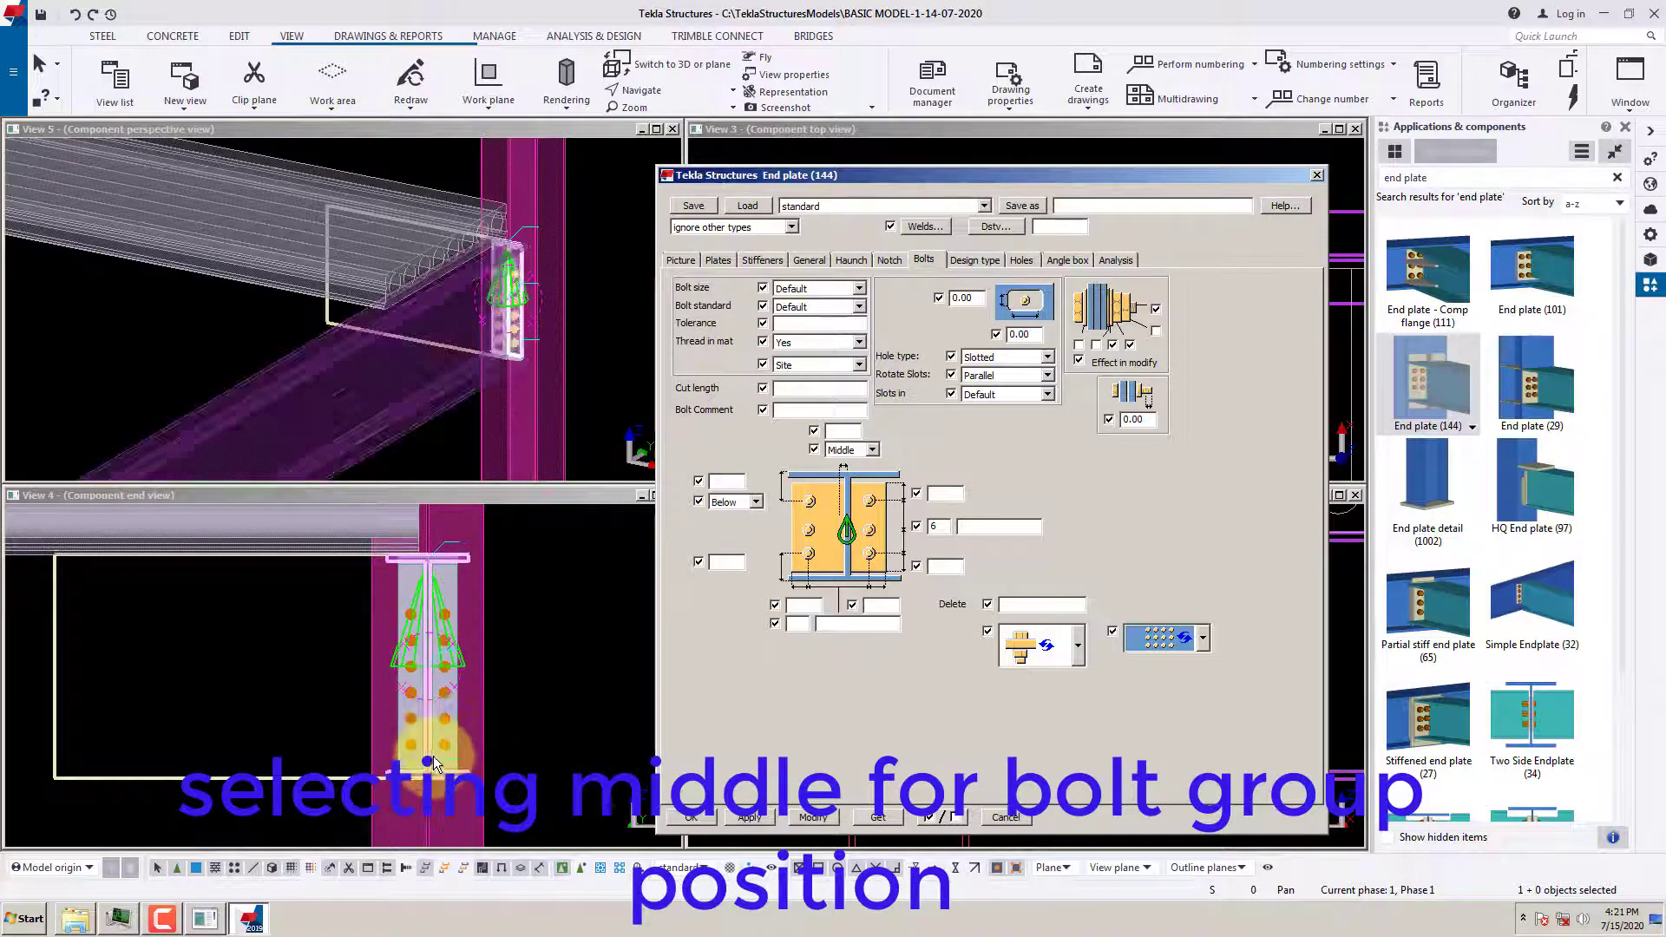
Try to modify the connection with the vertical bolt group position set back to Middle
{"action": "left_click", "coordinate": [517, 633]}
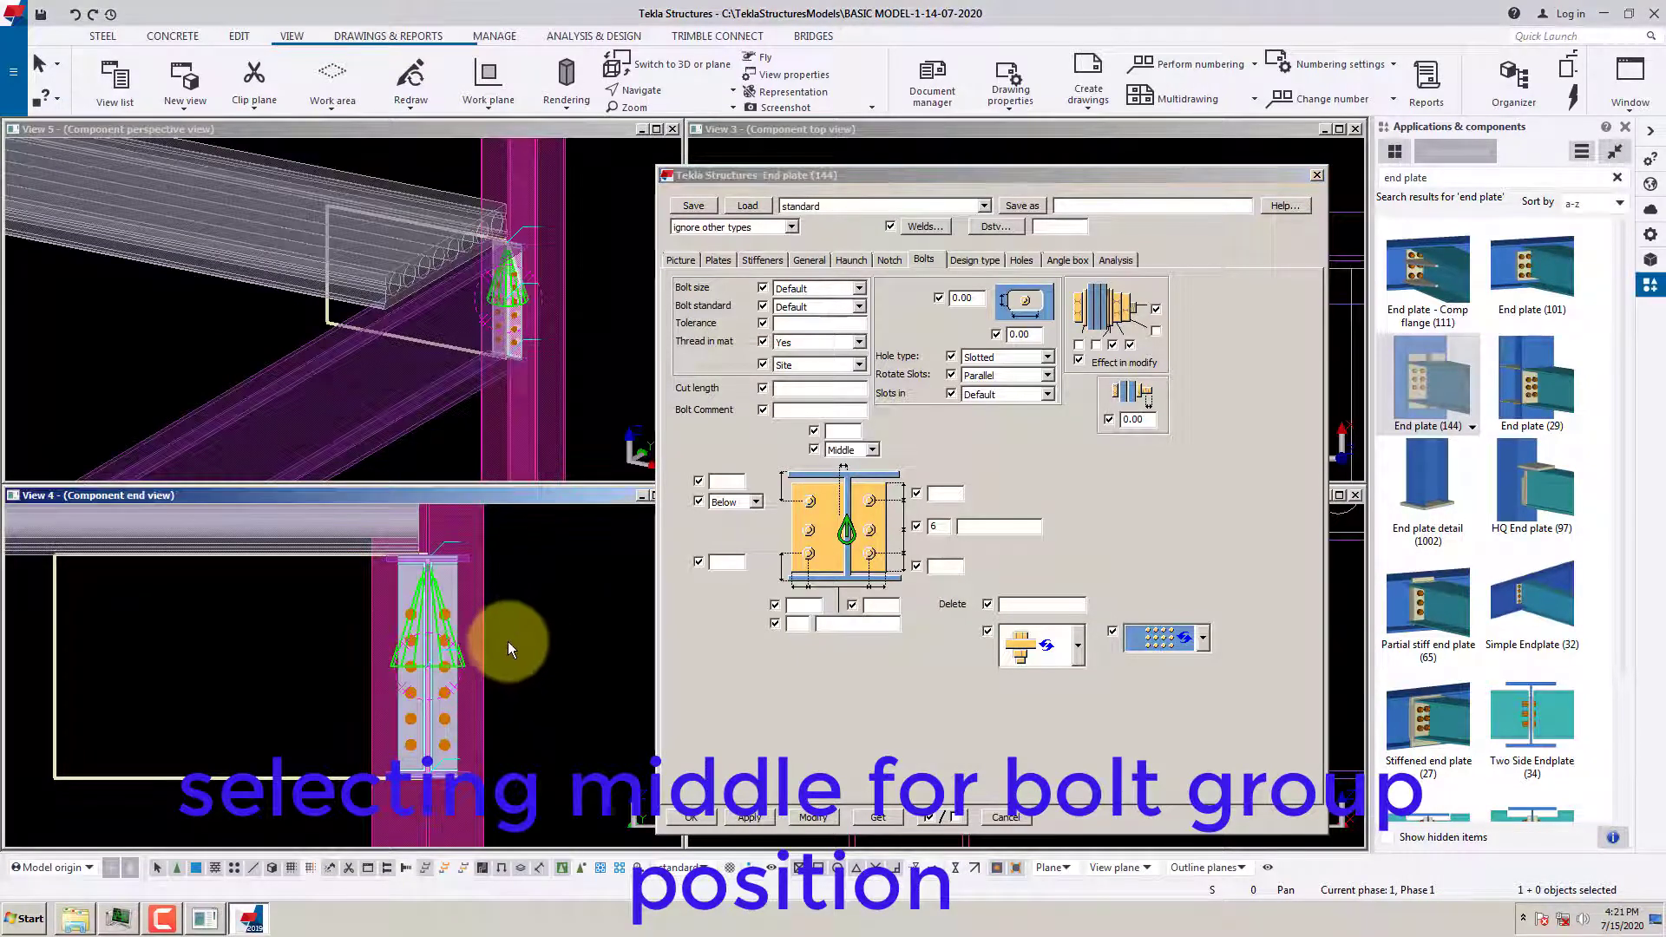
{"action": "scroll", "coordinate": [510, 653], "scroll_direction": "up", "scroll_amount": 2}
{"action": "scroll", "coordinate": [512, 658], "scroll_direction": "down", "scroll_amount": 1}
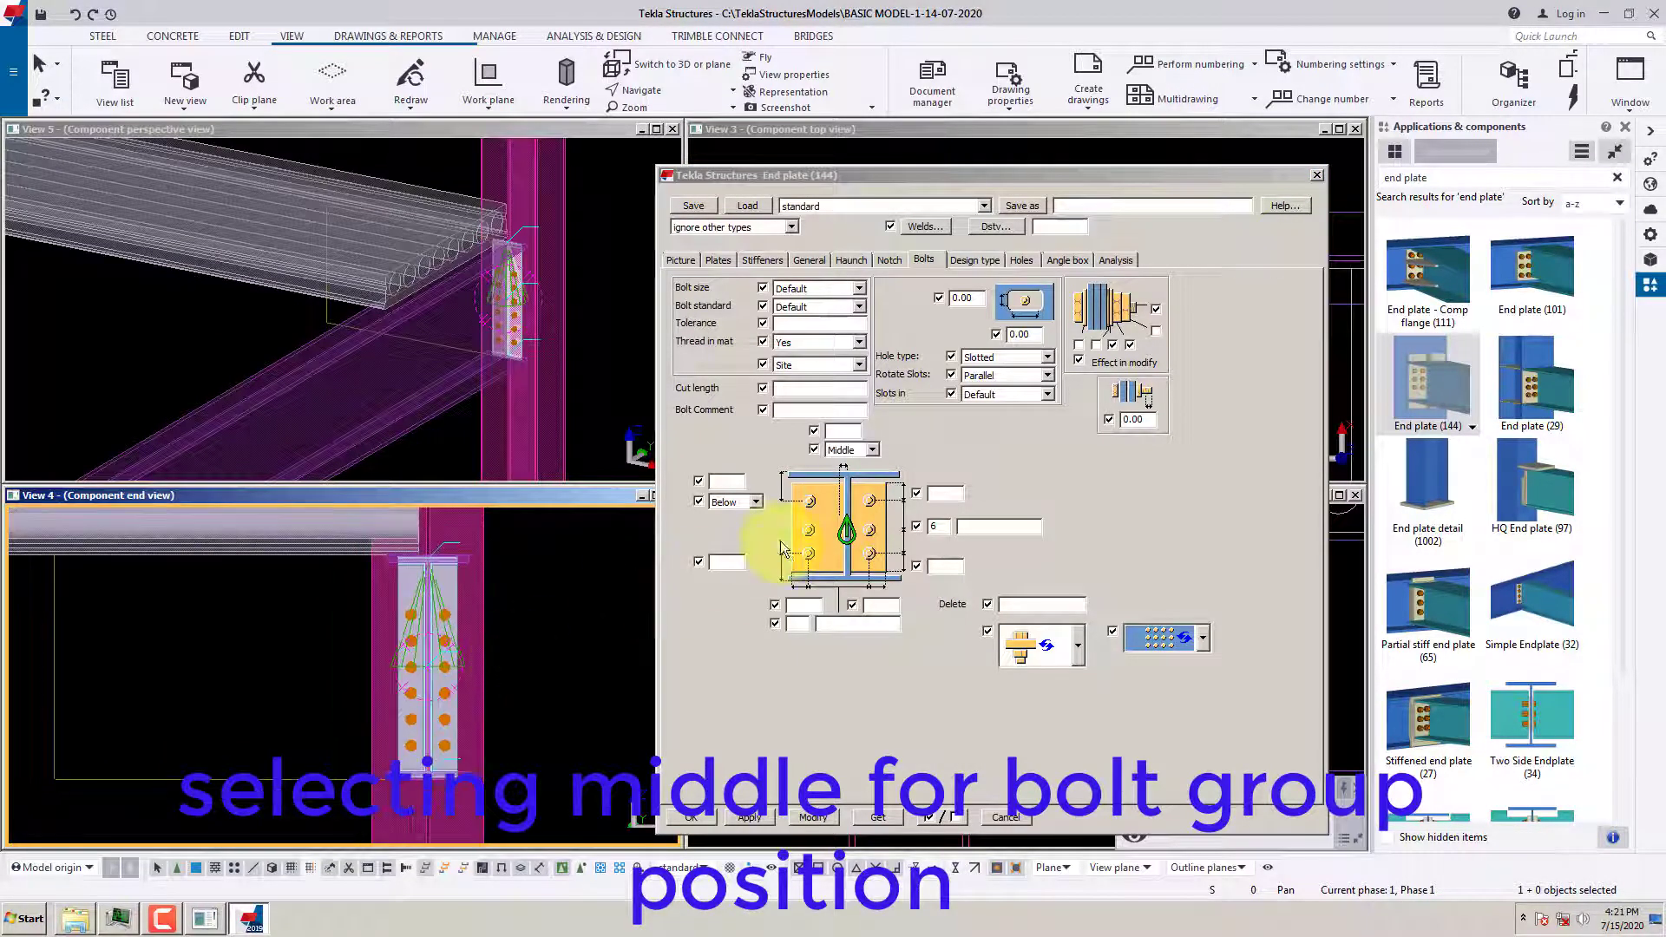
{"action": "left_click", "coordinate": [755, 502]}
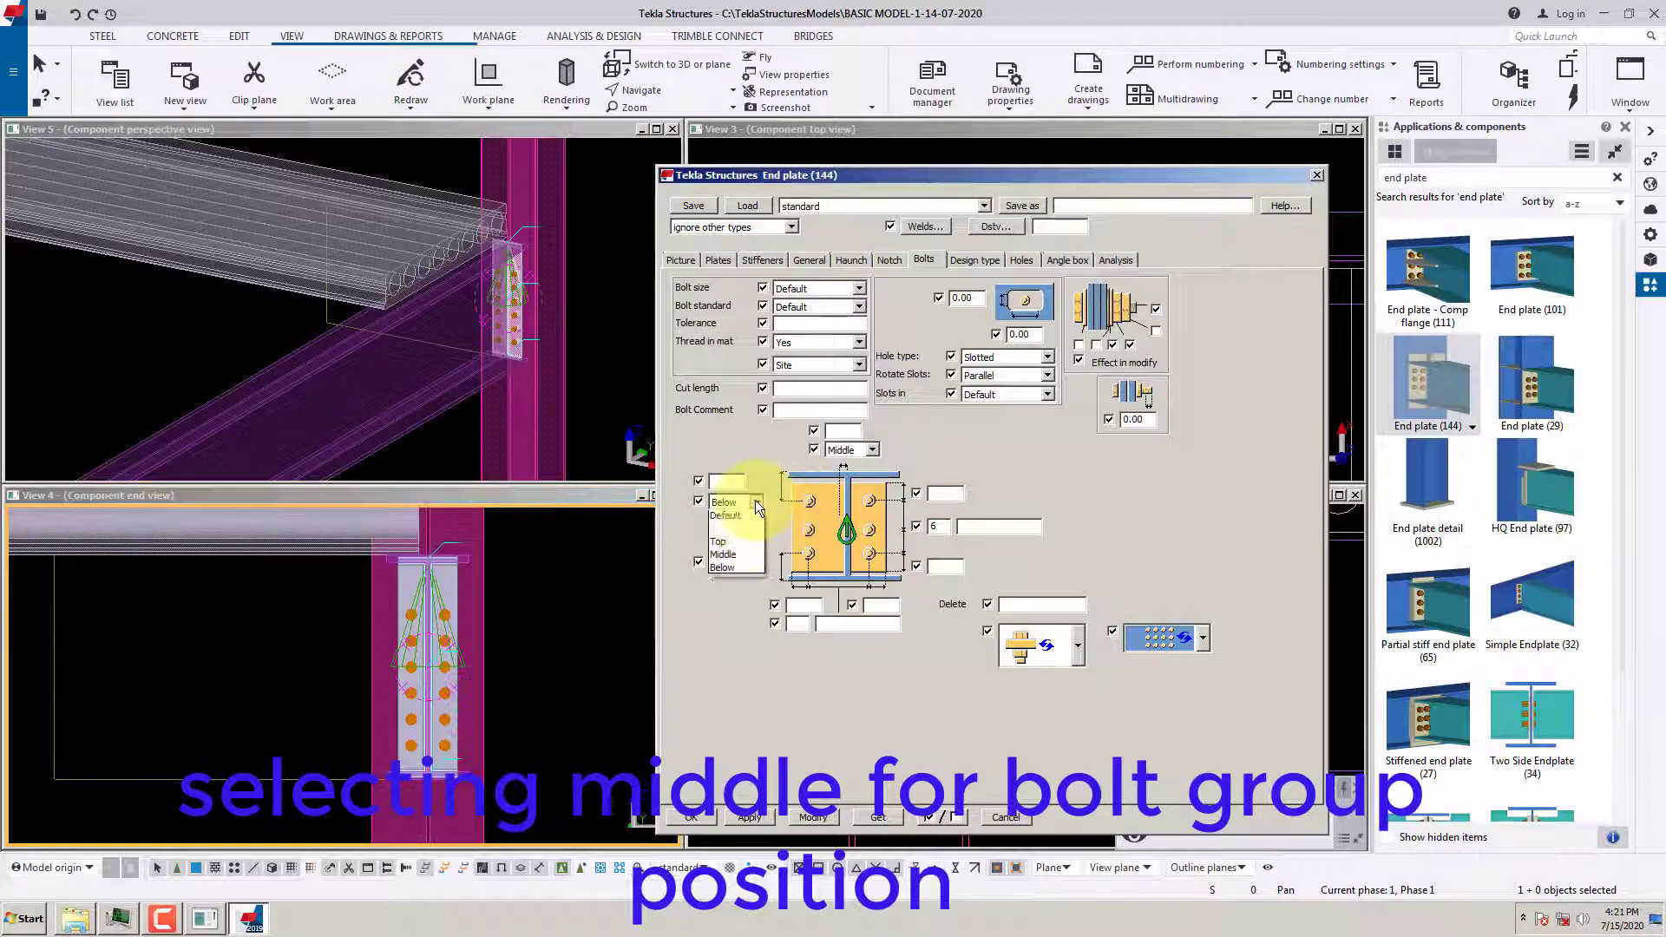
{"action": "left_click", "coordinate": [724, 555]}
{"action": "left_click", "coordinate": [813, 818]}
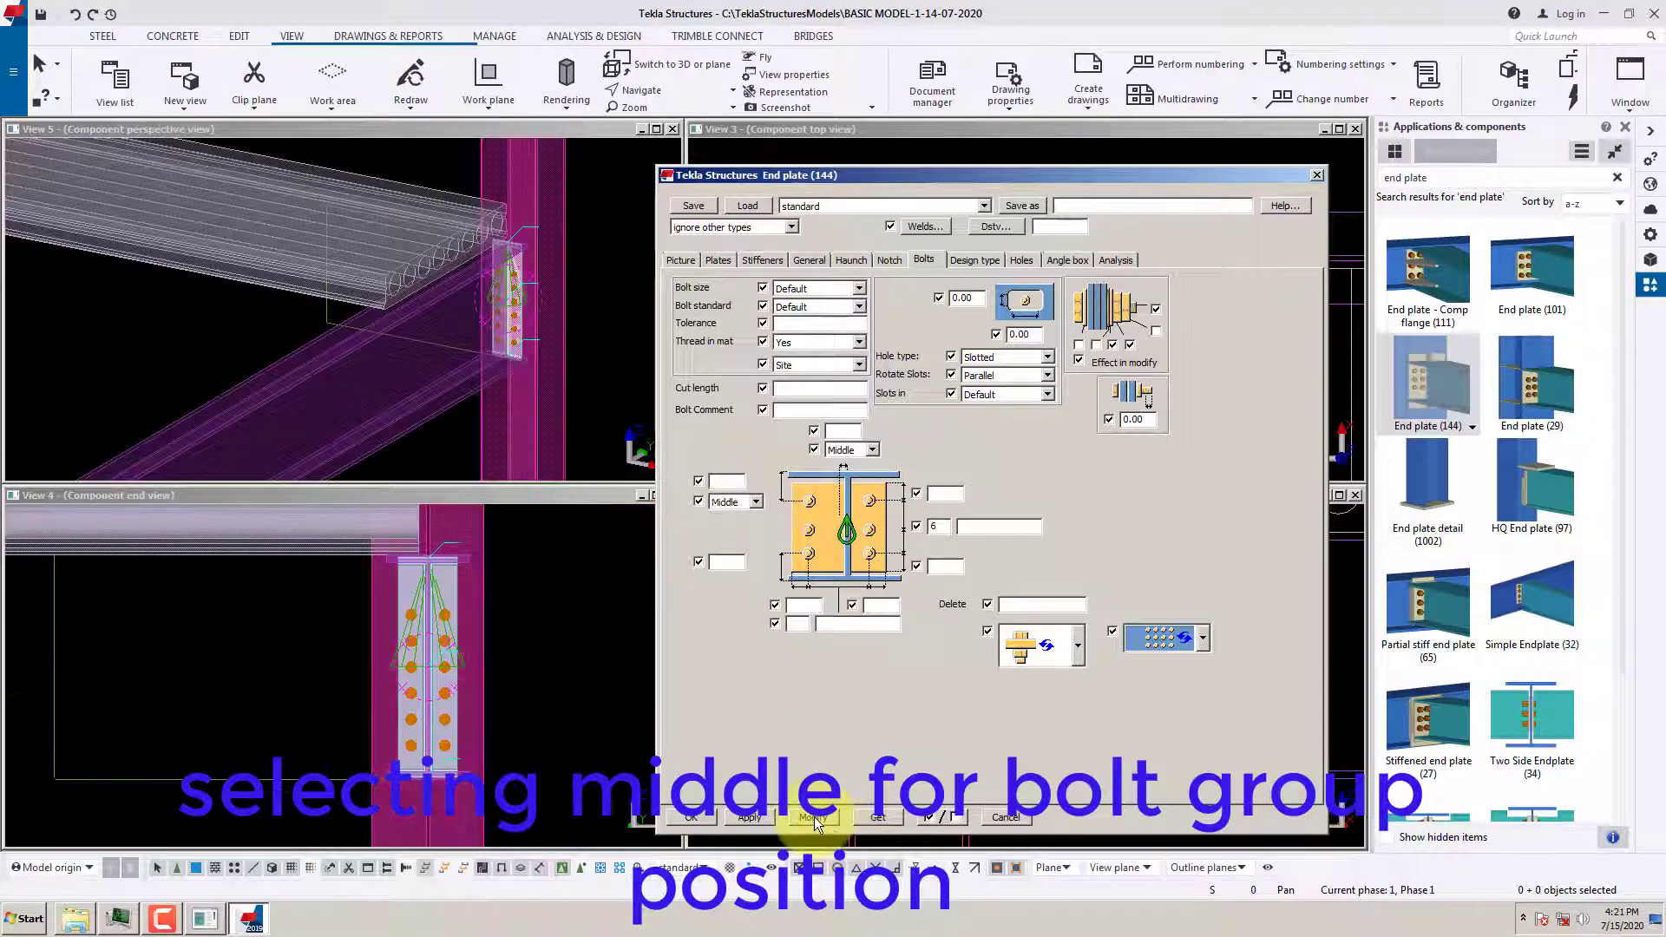
{"action": "left_click", "coordinate": [1146, 204]}
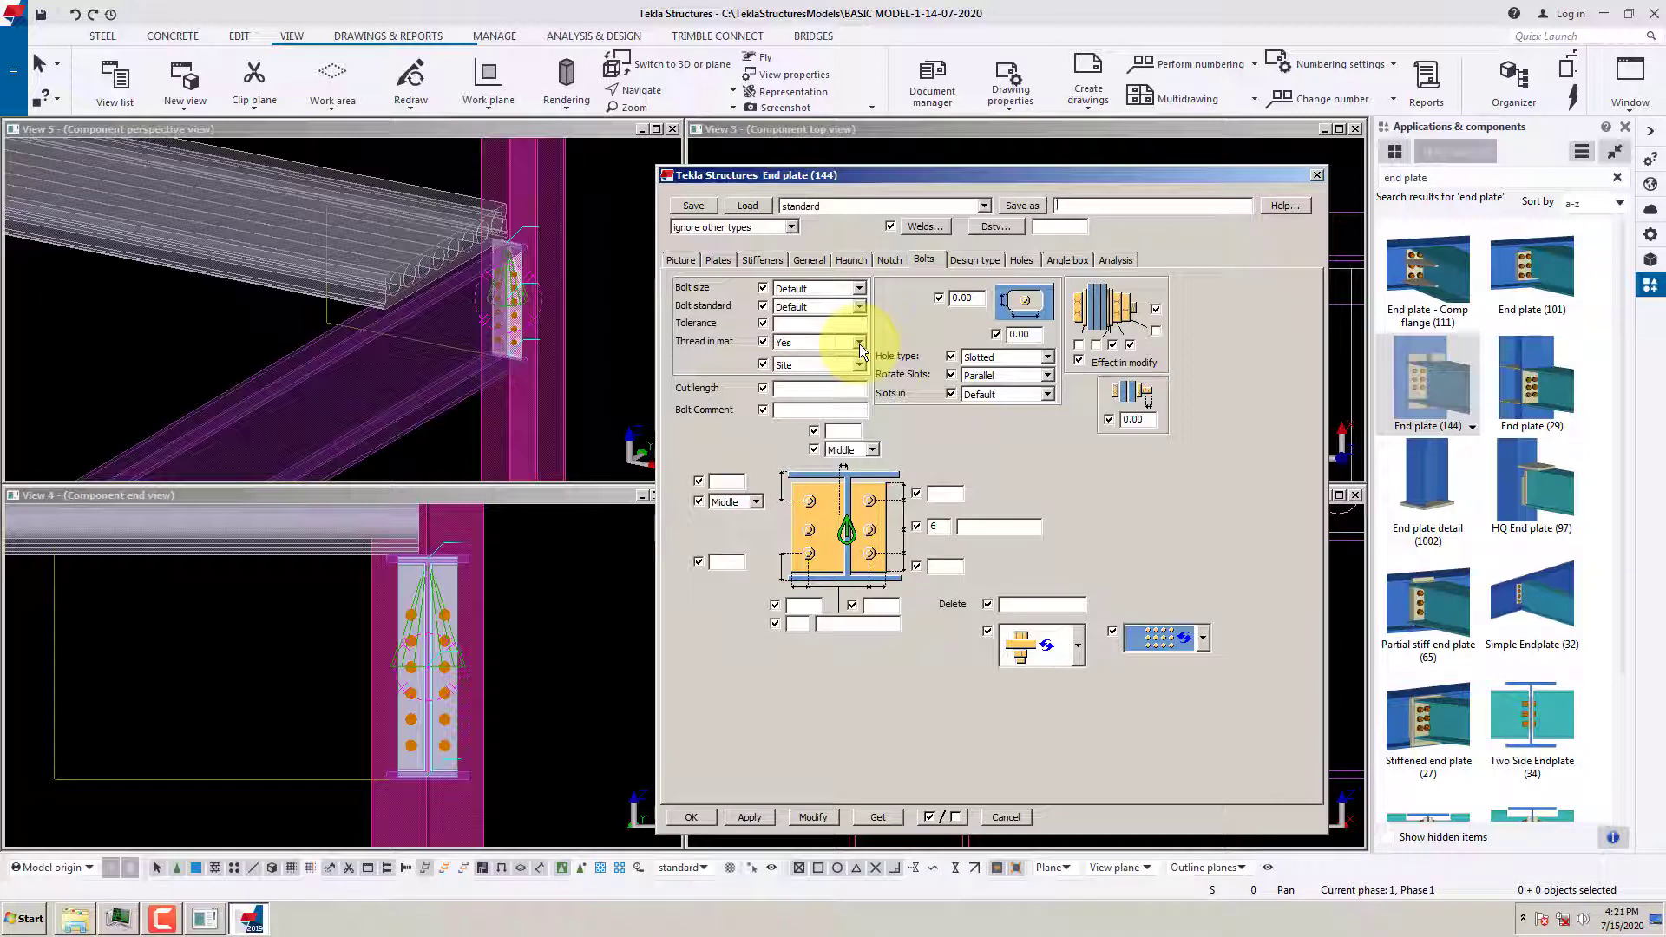
{"action": "type", "text": "6_"}
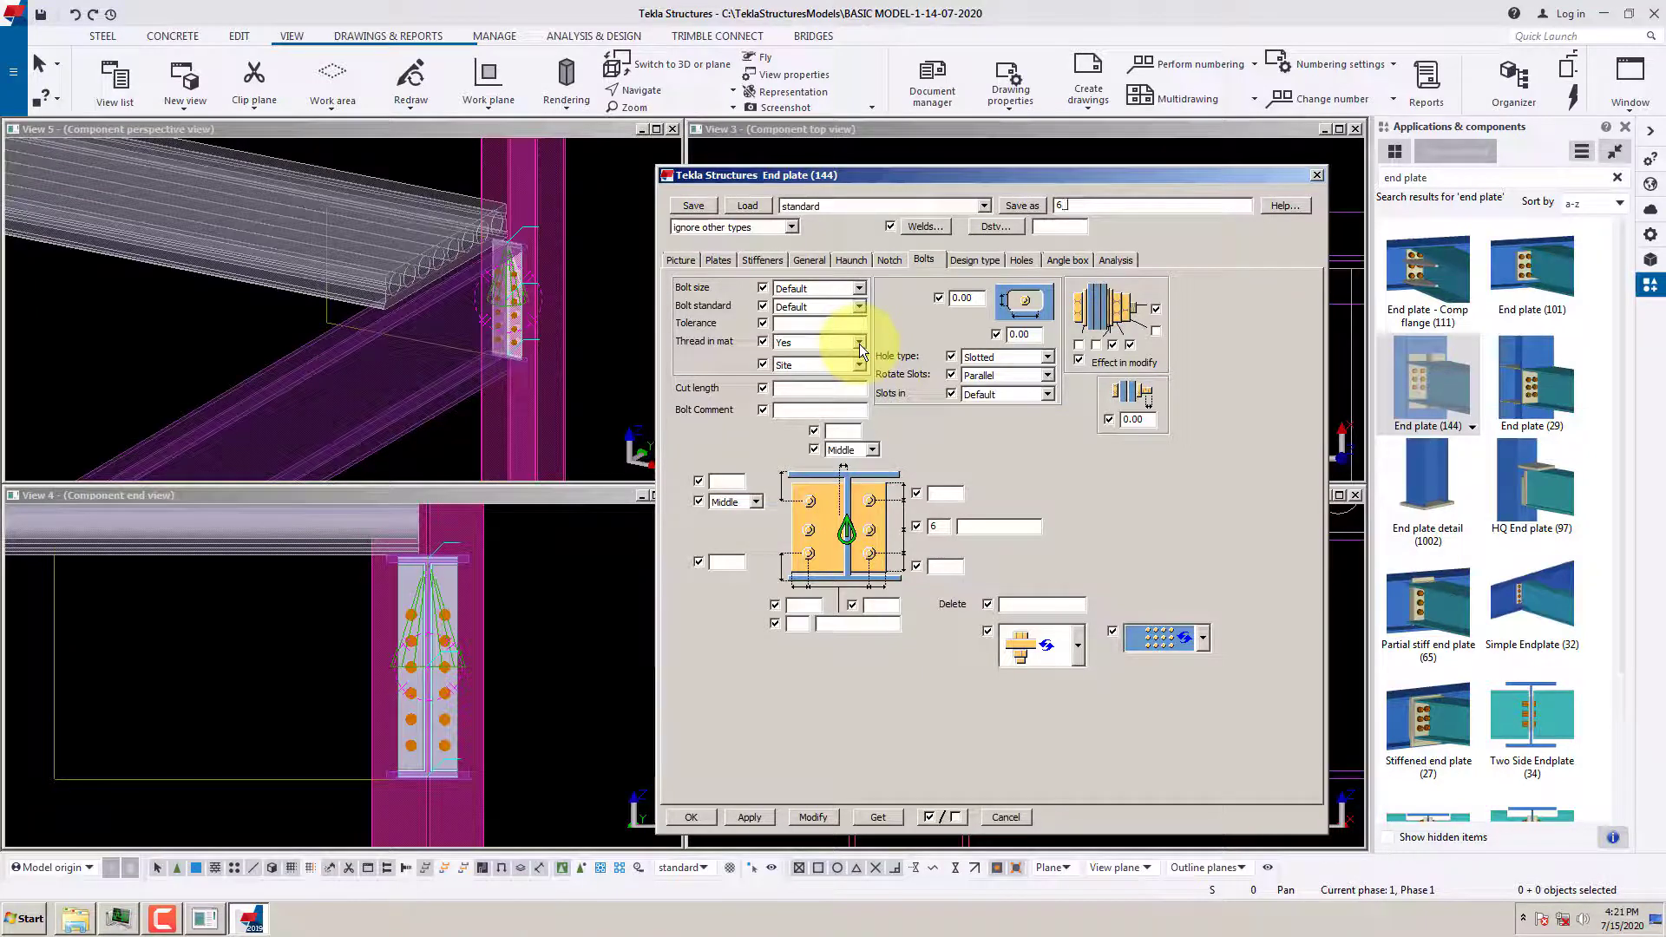
{"action": "type", "text": "bolt"}
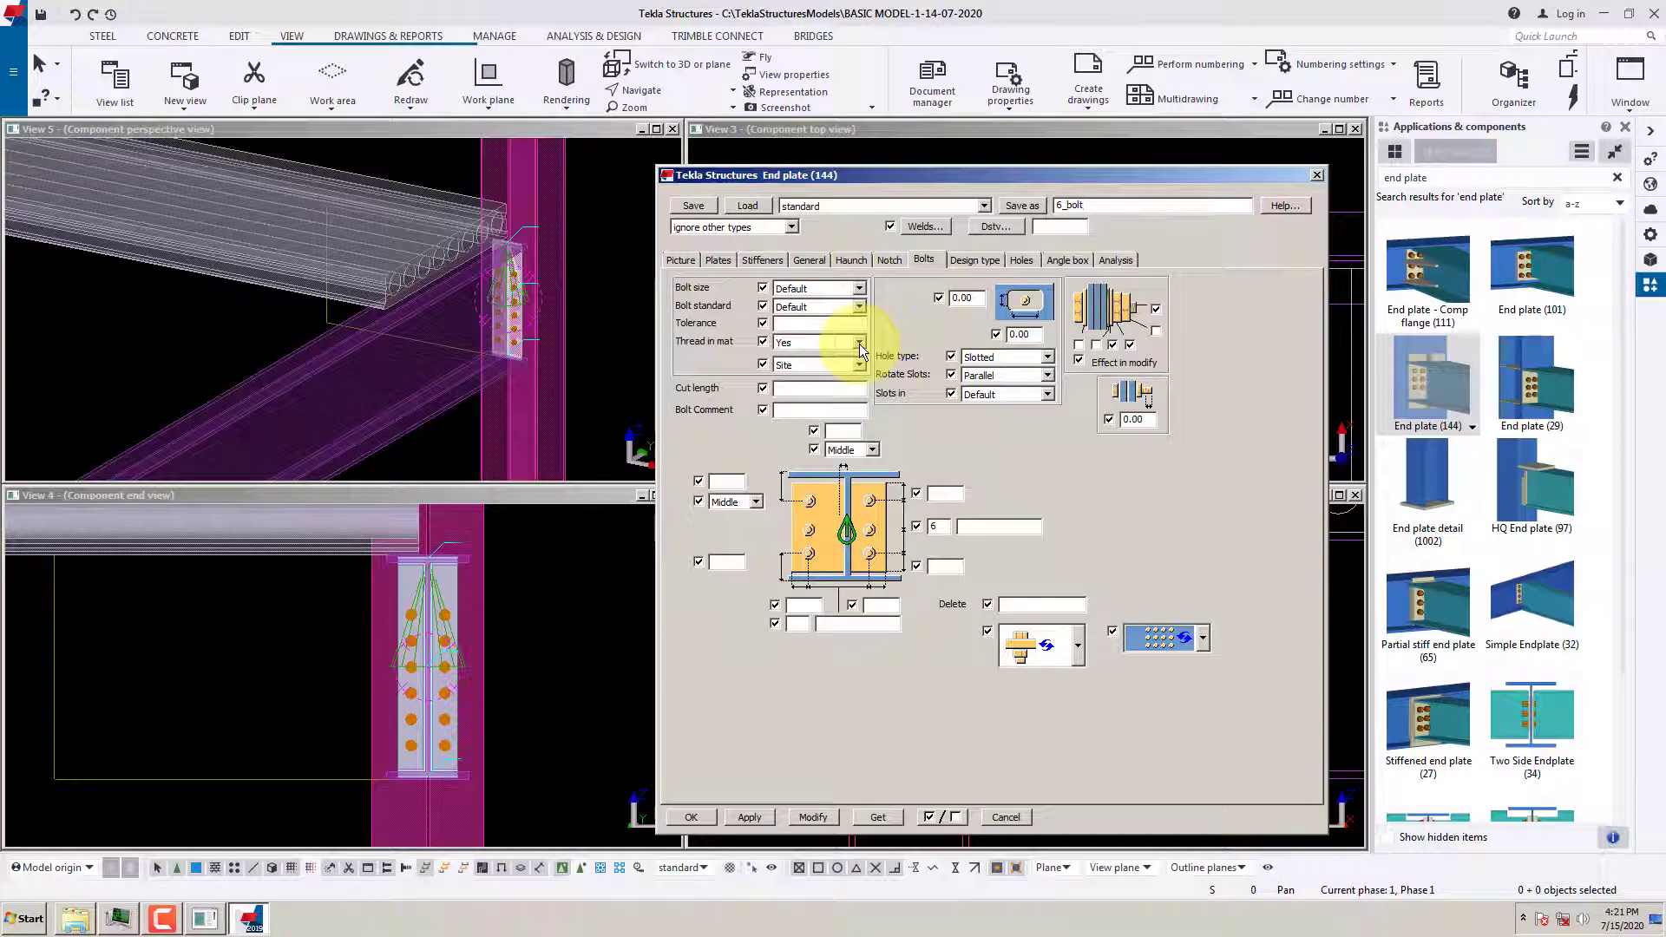
{"action": "type", "text": "s_type"}
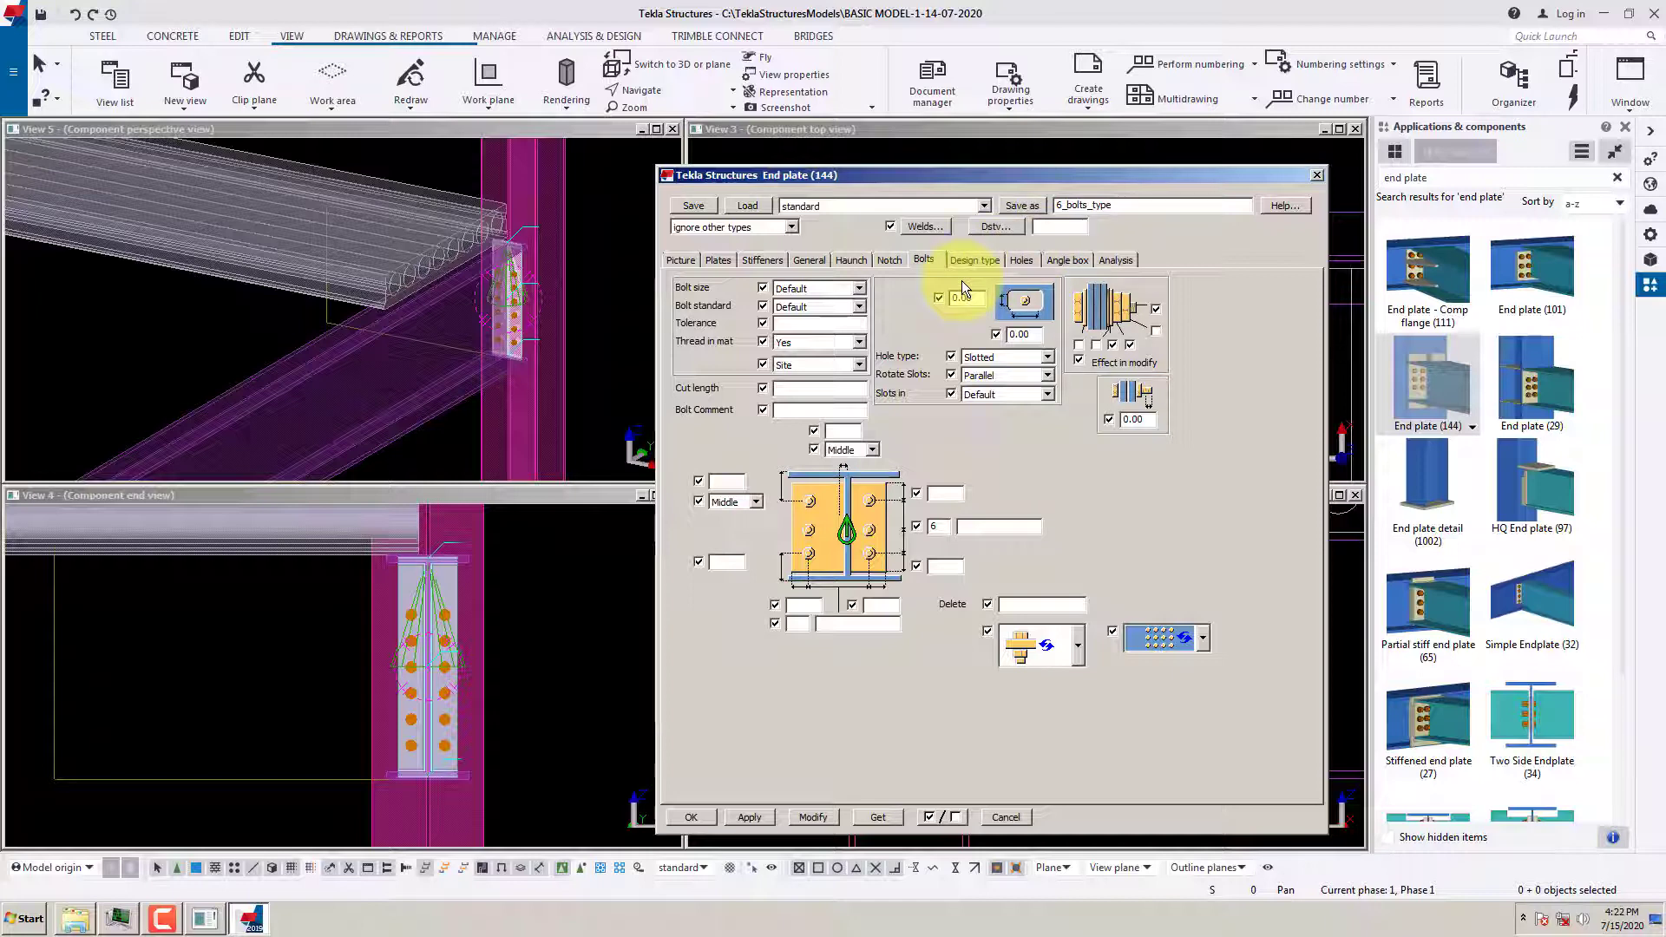
{"action": "left_click", "coordinate": [1318, 176]}
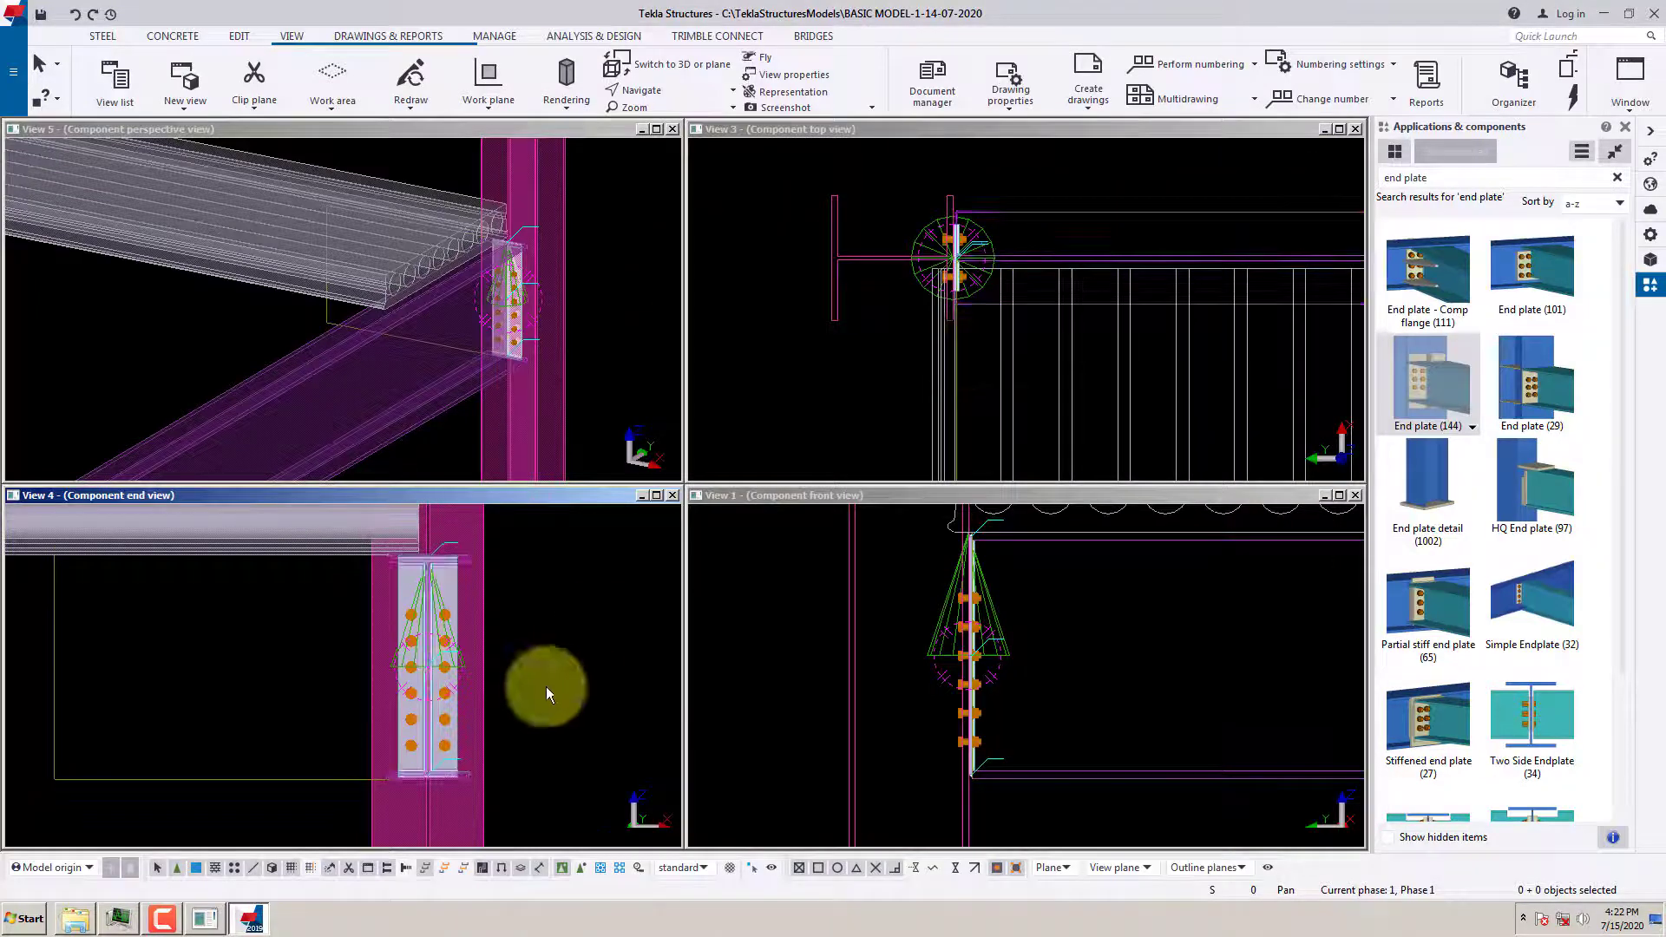
Select the end plate connection, reopen its properties and apply Middle as the vertical bolt group position
{"action": "left_click", "coordinate": [446, 722]}
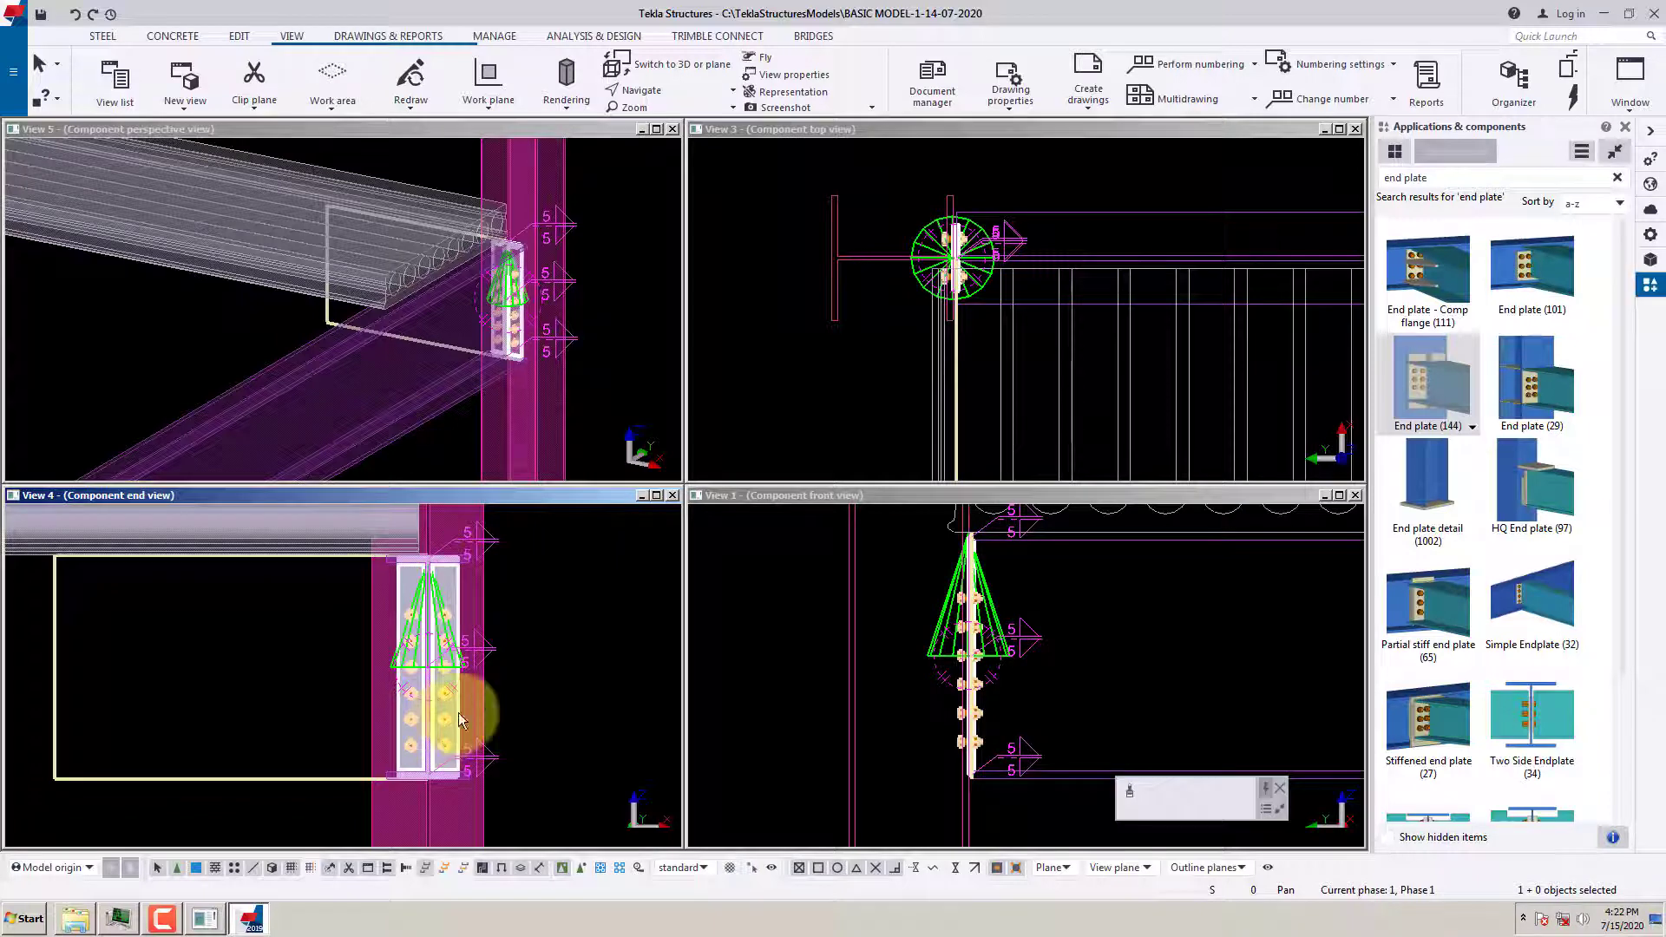
{"action": "right_click", "coordinate": [457, 611]}
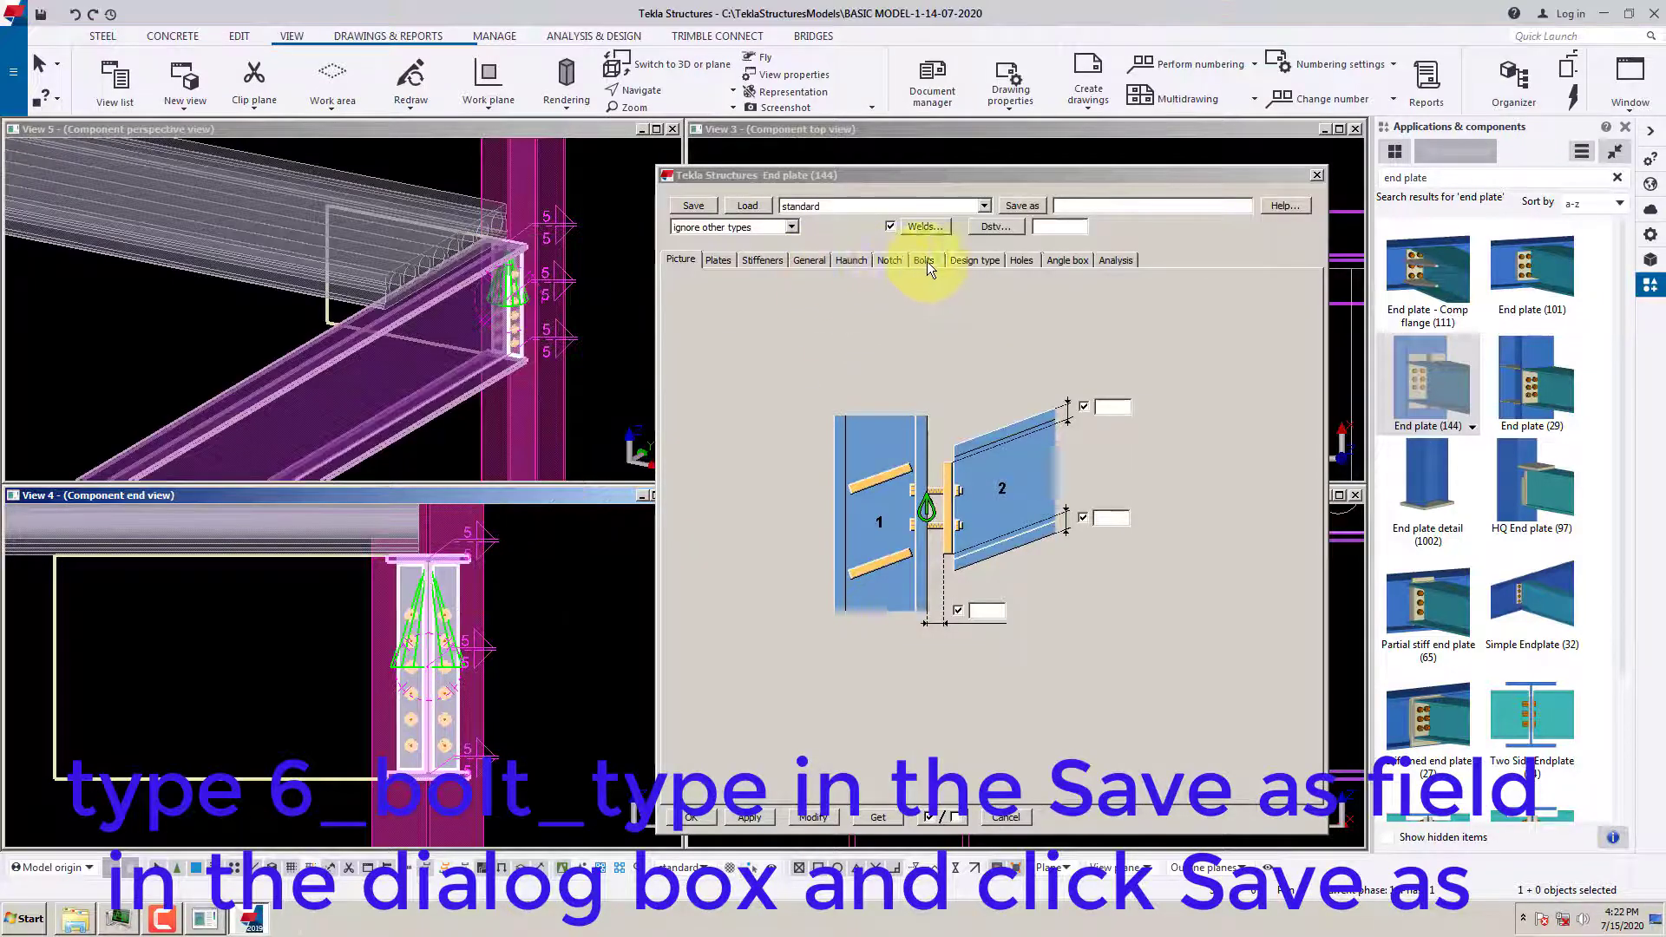
{"action": "left_click", "coordinate": [925, 260]}
{"action": "left_click", "coordinate": [753, 501]}
{"action": "left_click", "coordinate": [723, 558]}
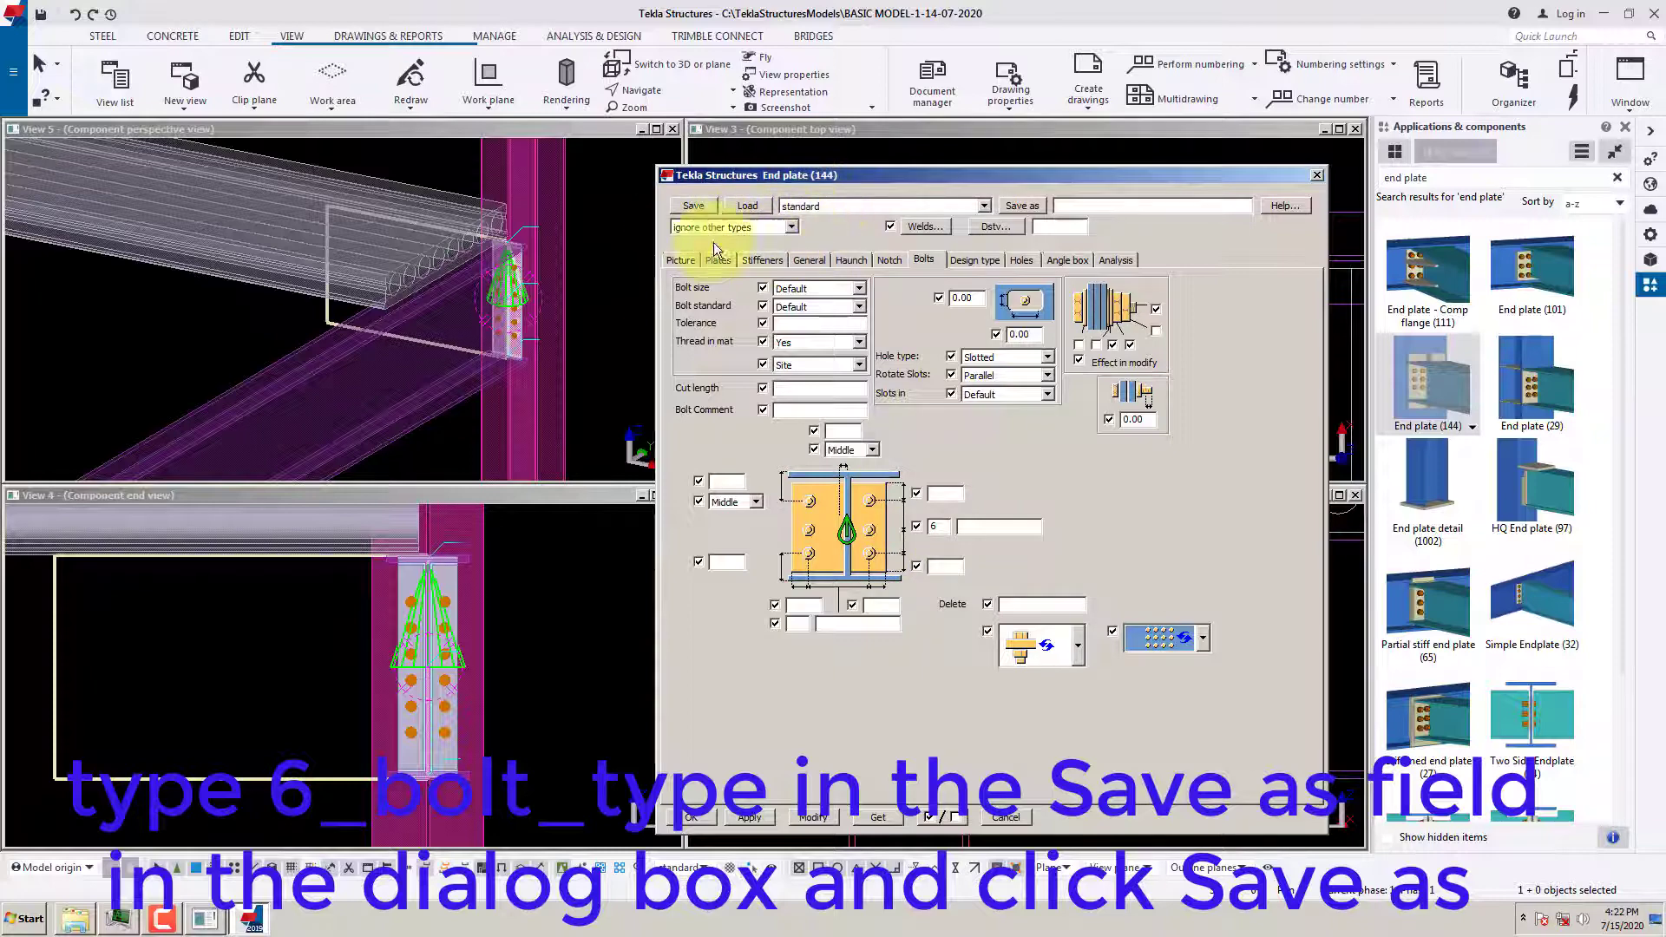
Save the connection's properties under the name 6_bolts_type
{"action": "left_click", "coordinate": [1105, 209]}
{"action": "type", "text": "6"}
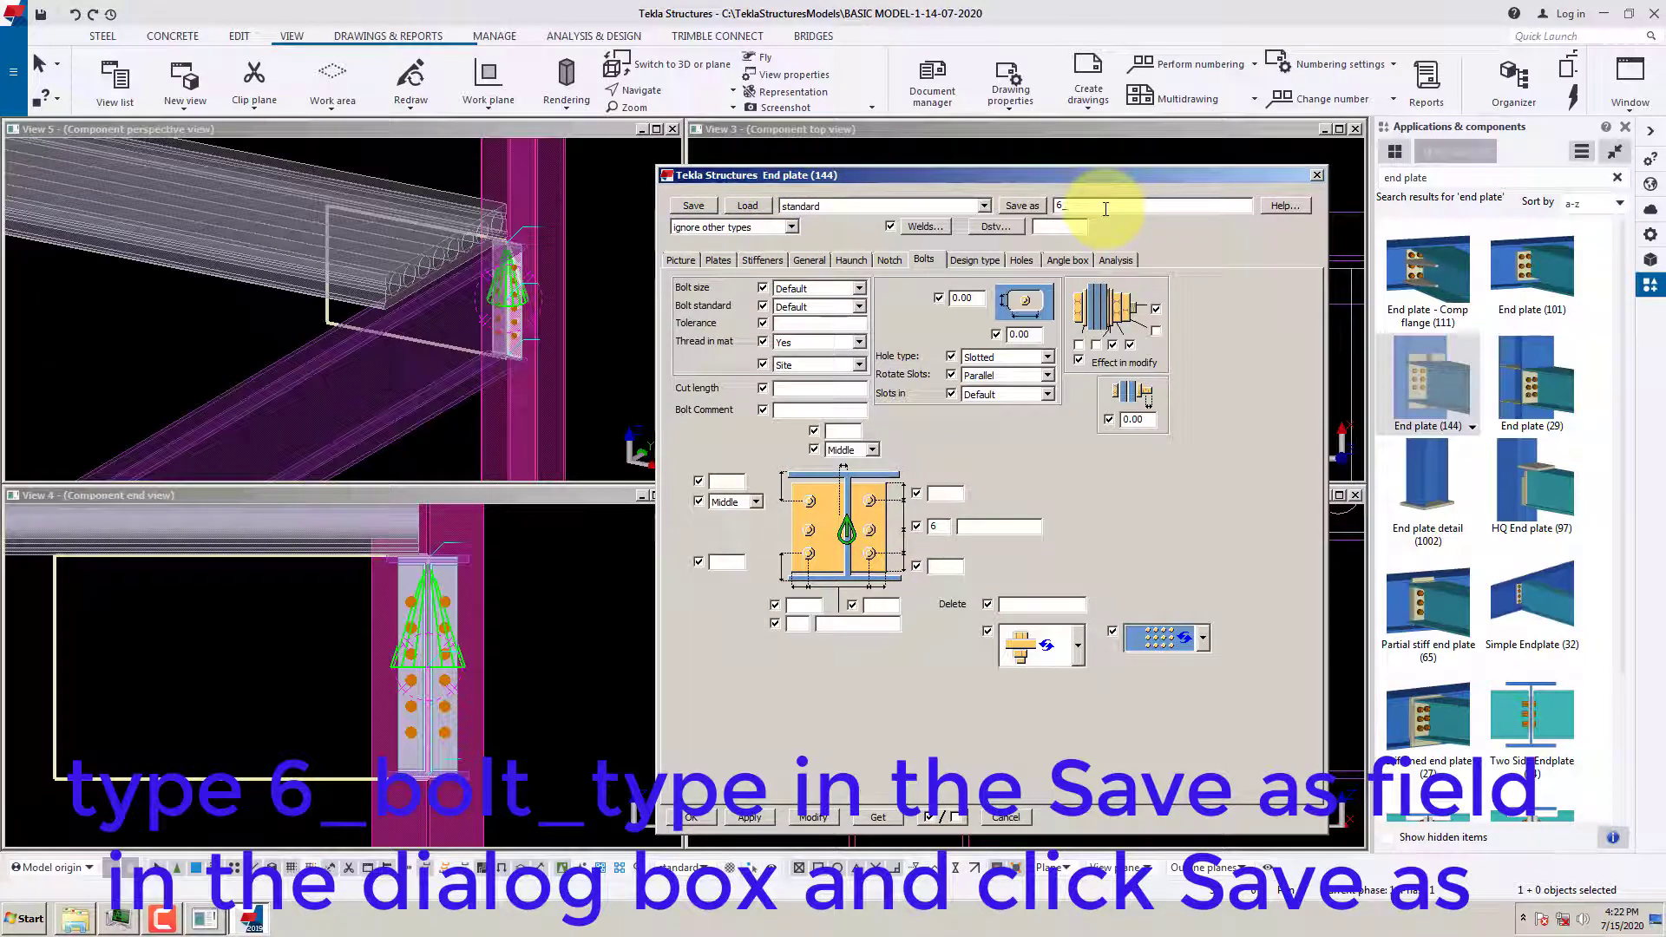
{"action": "type", "text": "_bolts_type"}
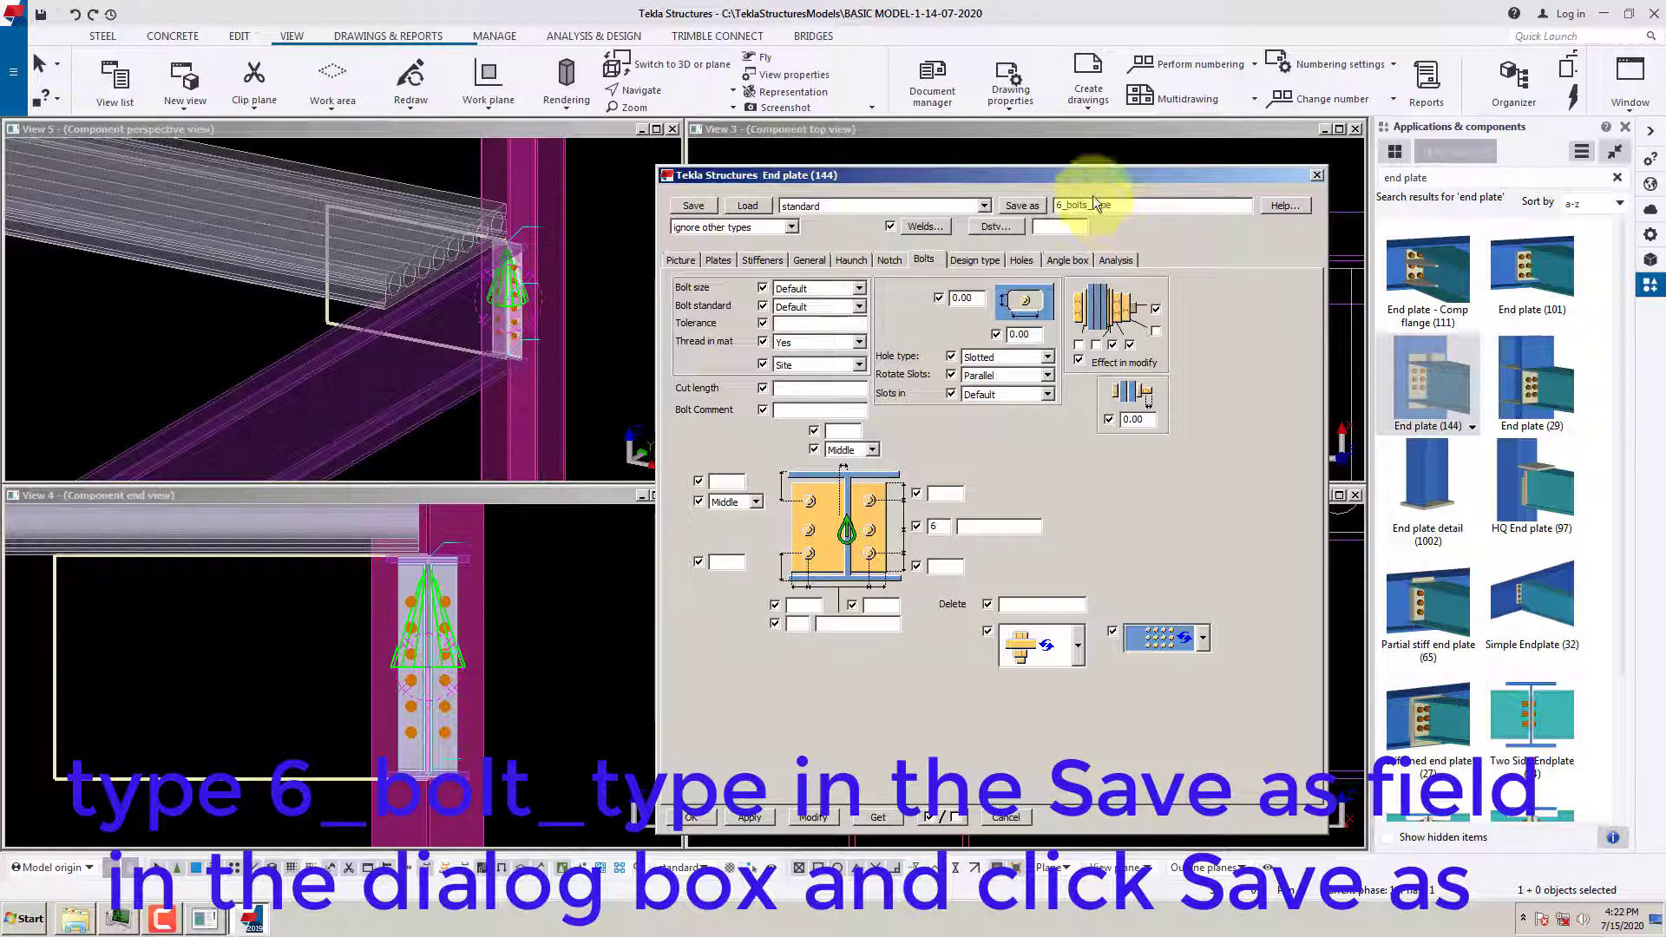
{"action": "left_click", "coordinate": [1024, 207]}
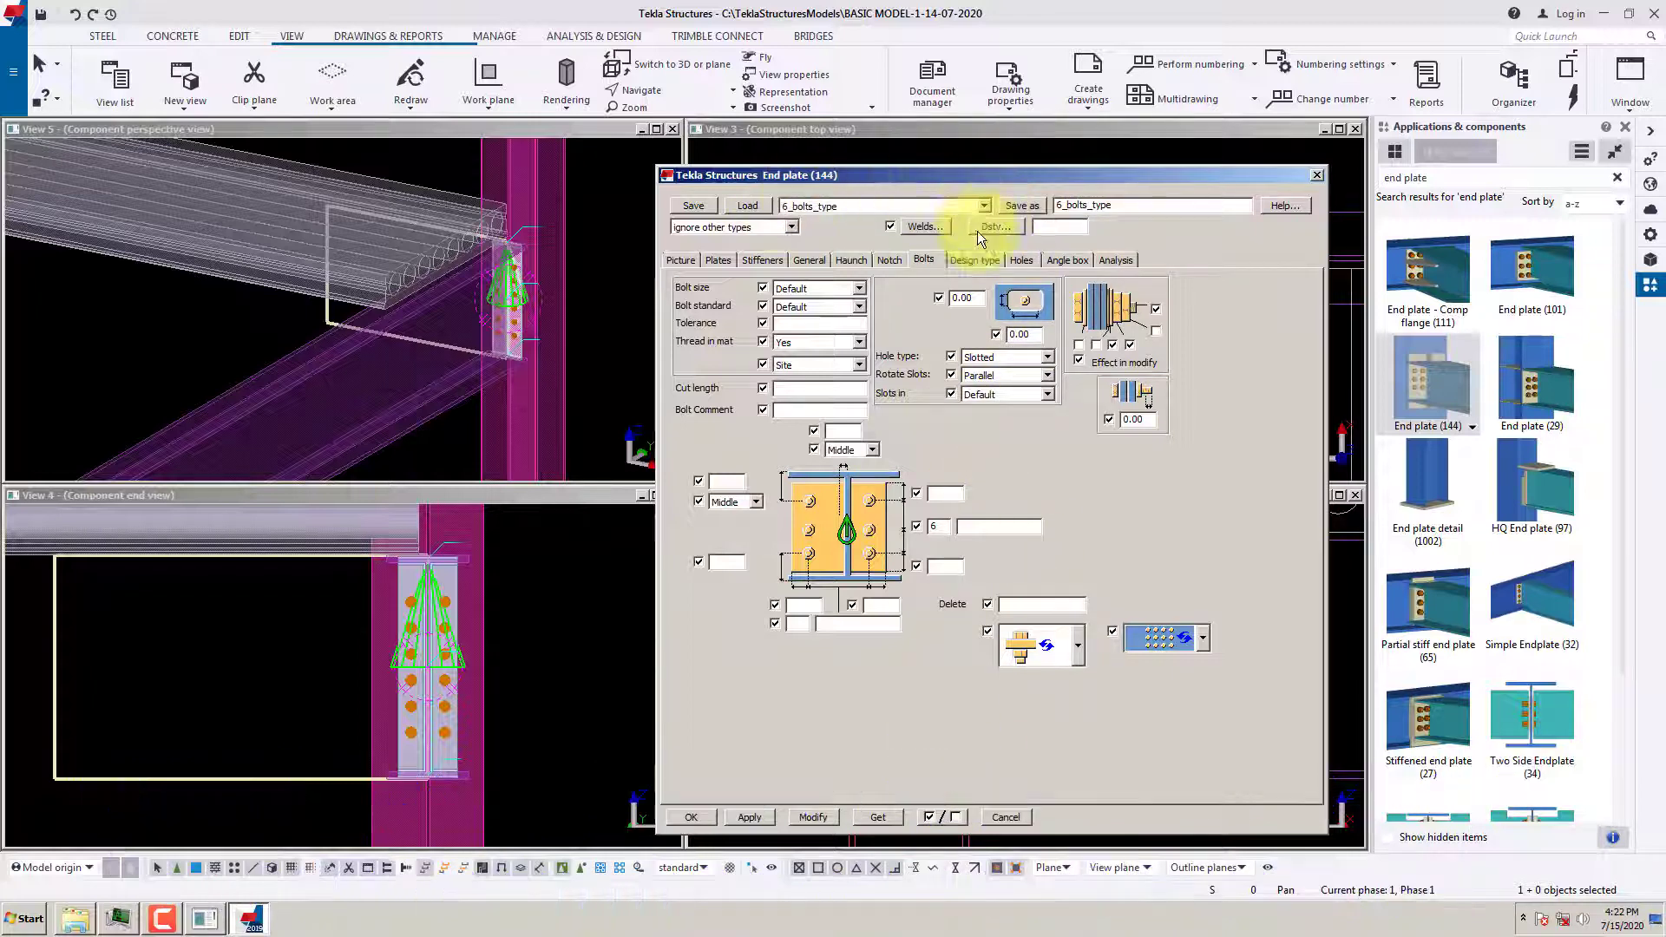
{"action": "left_click", "coordinate": [979, 206]}
{"action": "left_click", "coordinate": [979, 206]}
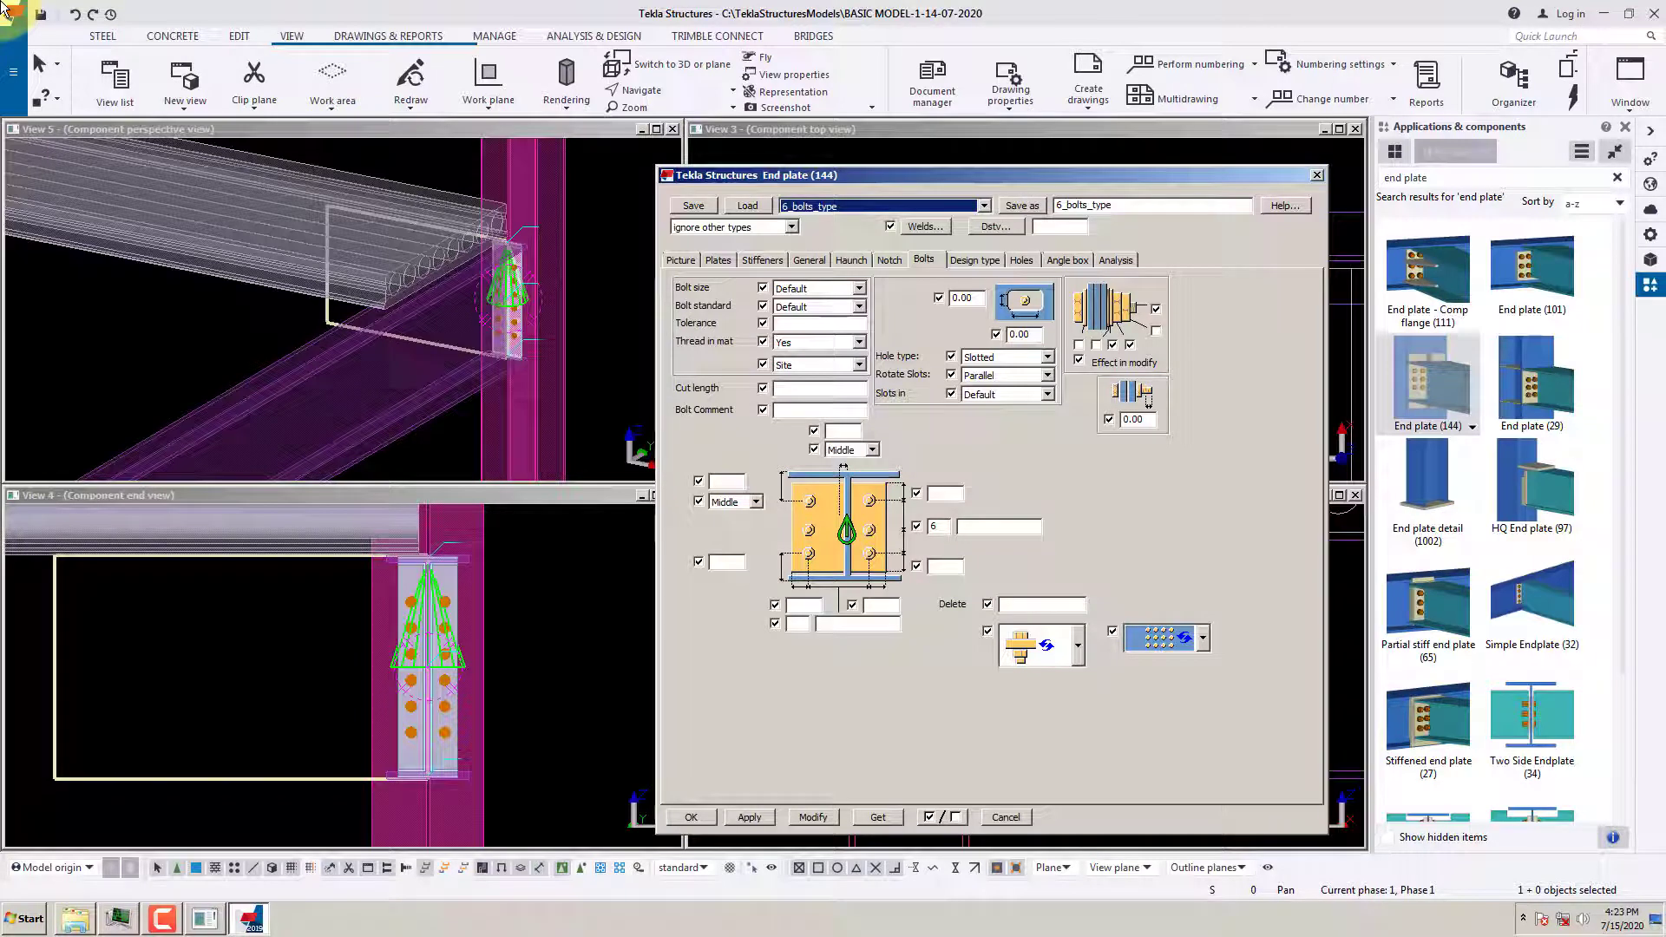
Choose the standard property set and enter 5_bolts_type as the name for a new one
{"action": "left_click", "coordinate": [984, 205]}
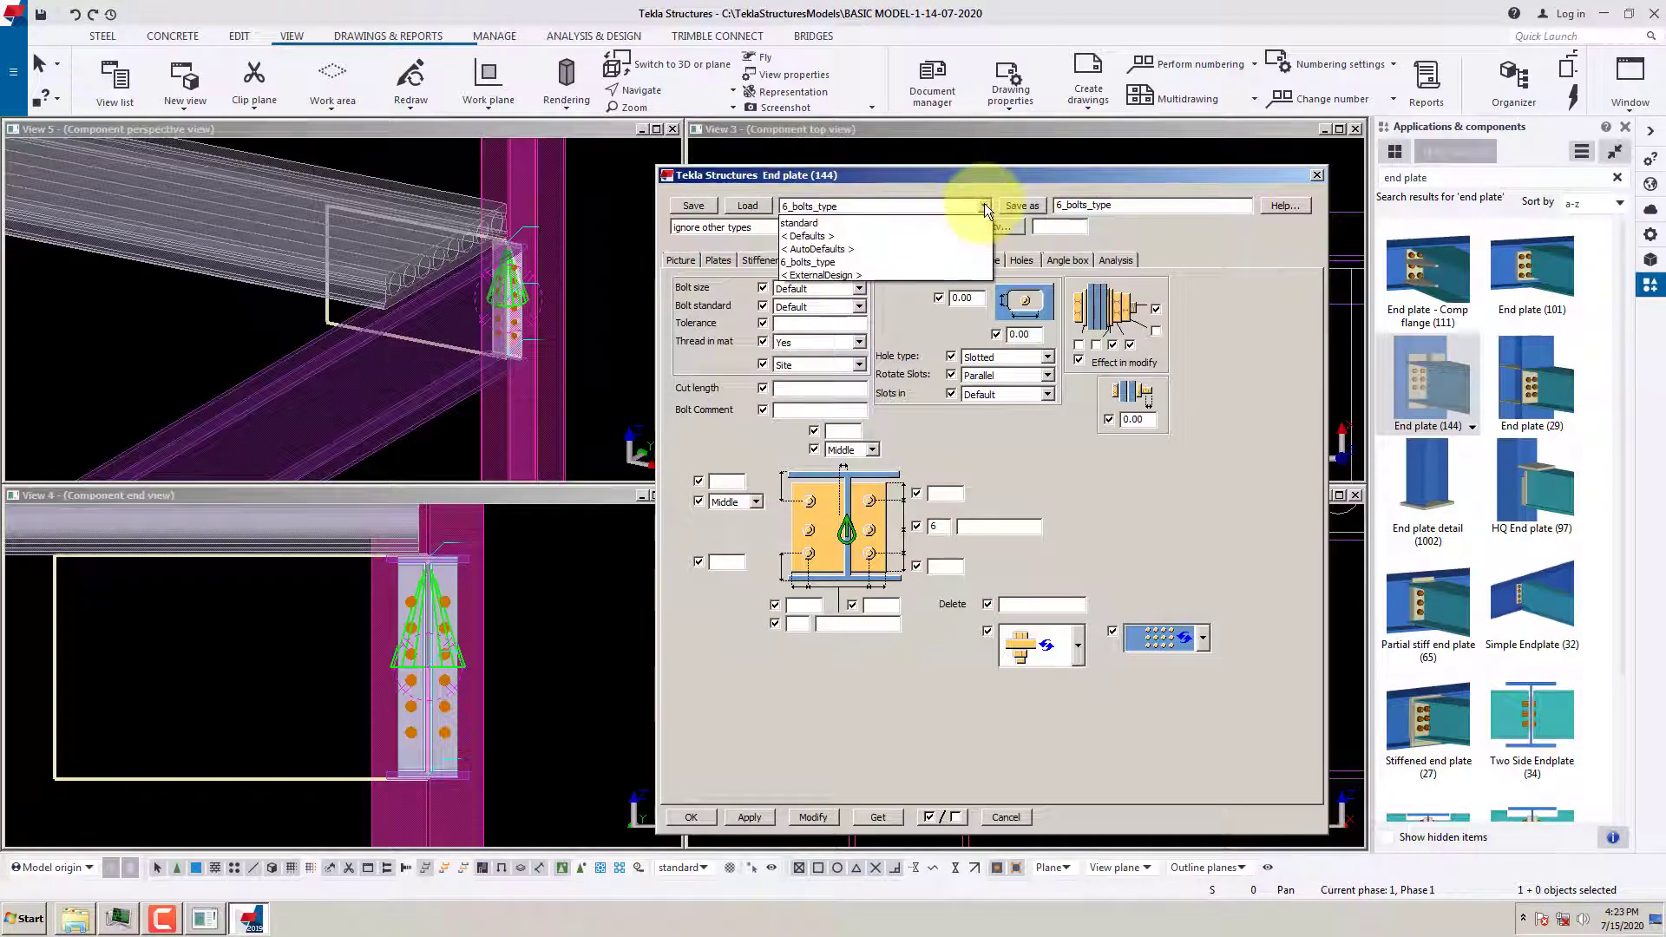
{"action": "left_click", "coordinate": [796, 222]}
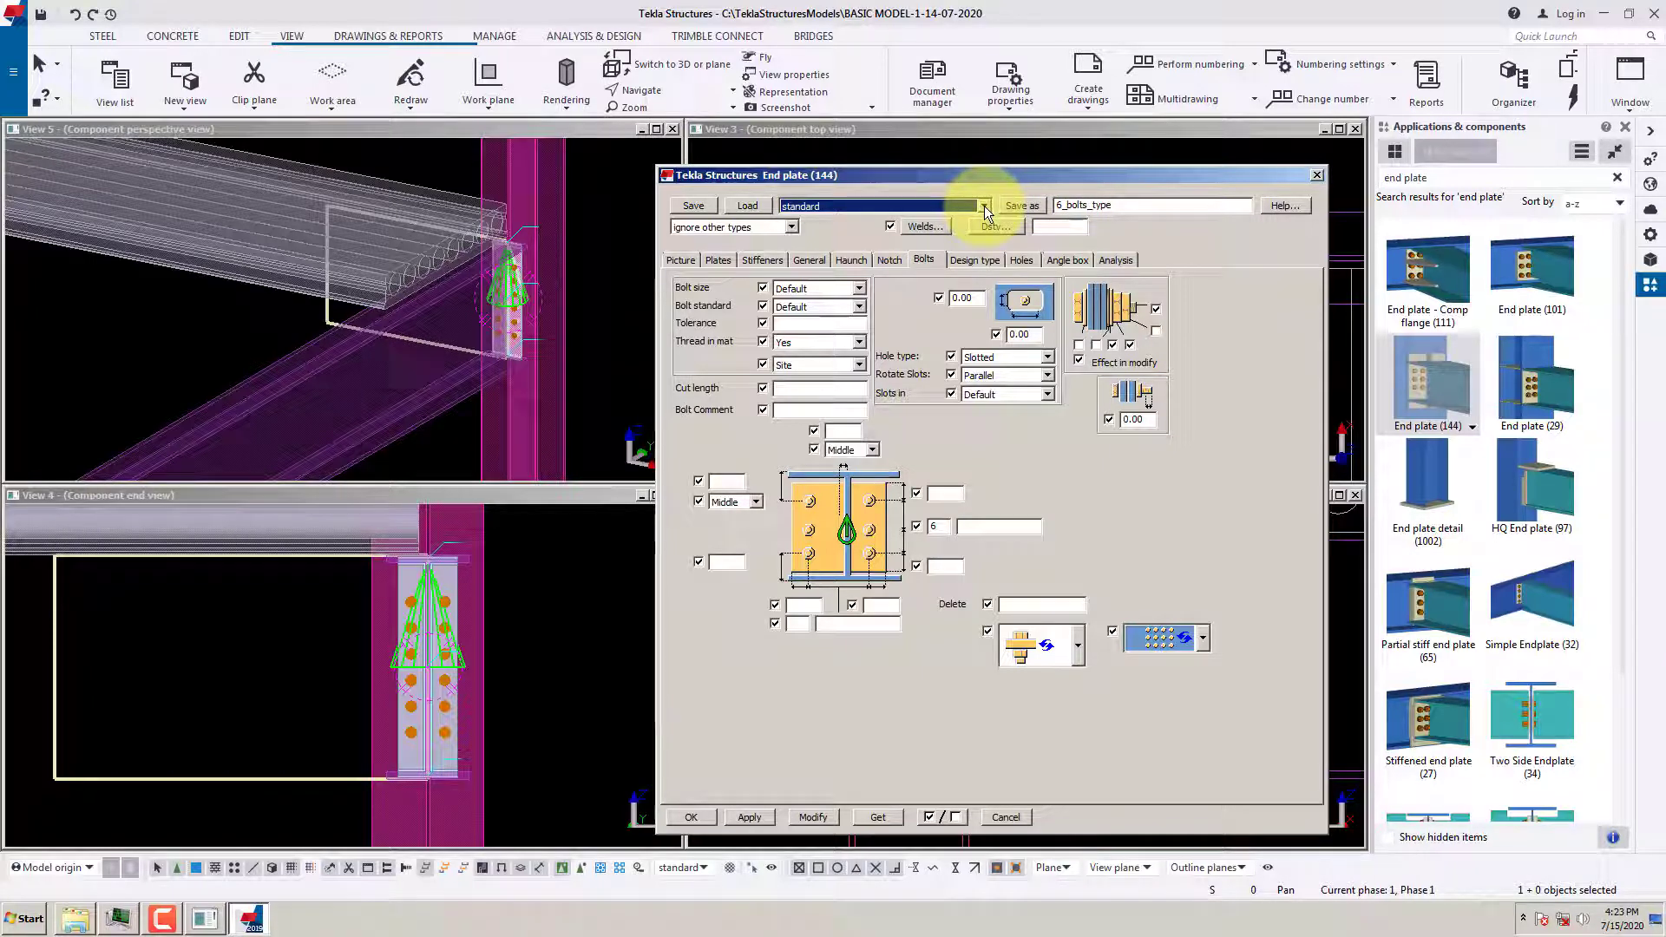
{"action": "left_click", "coordinate": [1052, 205]}
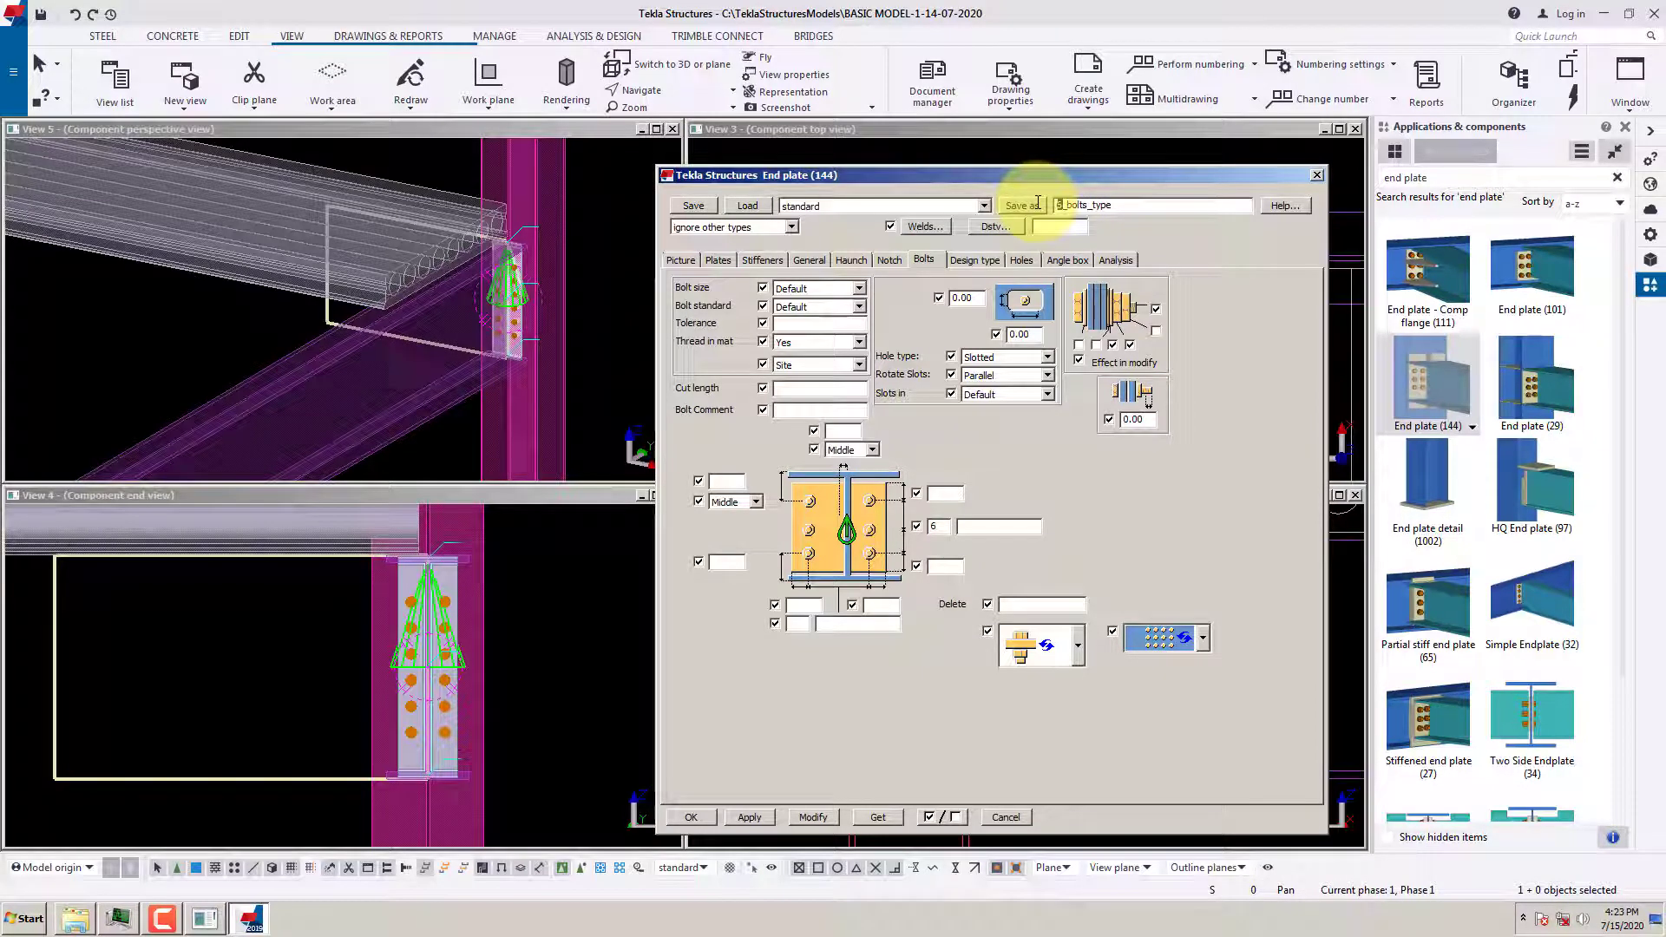
{"action": "key", "text": "Delete"}
{"action": "type", "text": "5"}
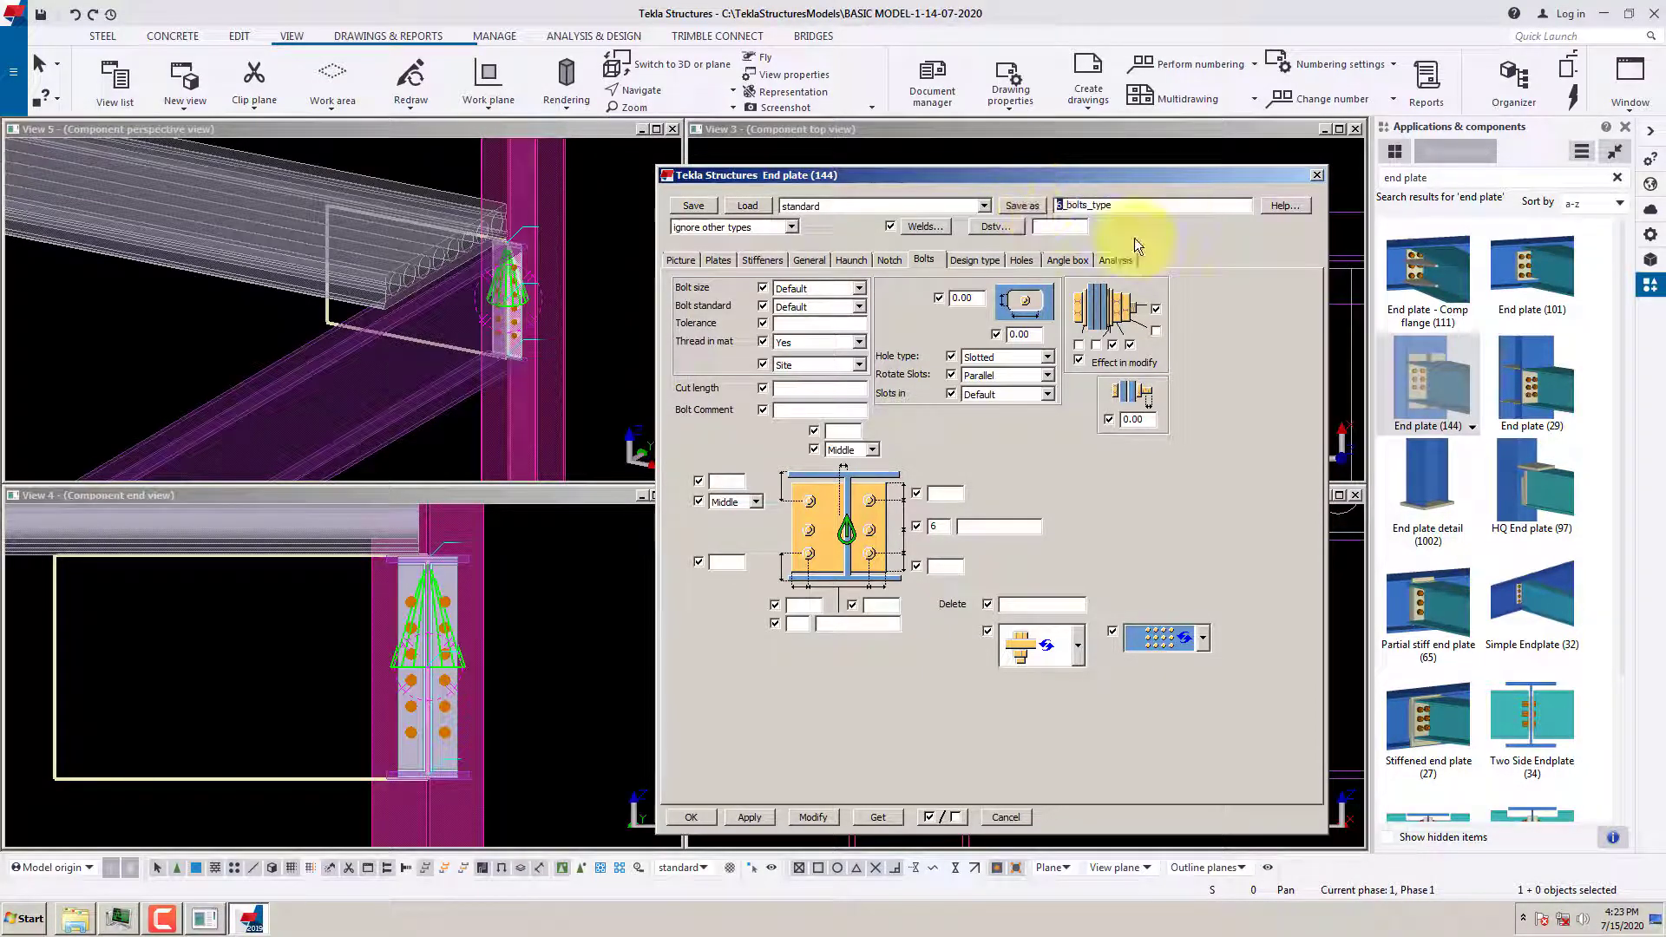
{"action": "left_click", "coordinate": [984, 205]}
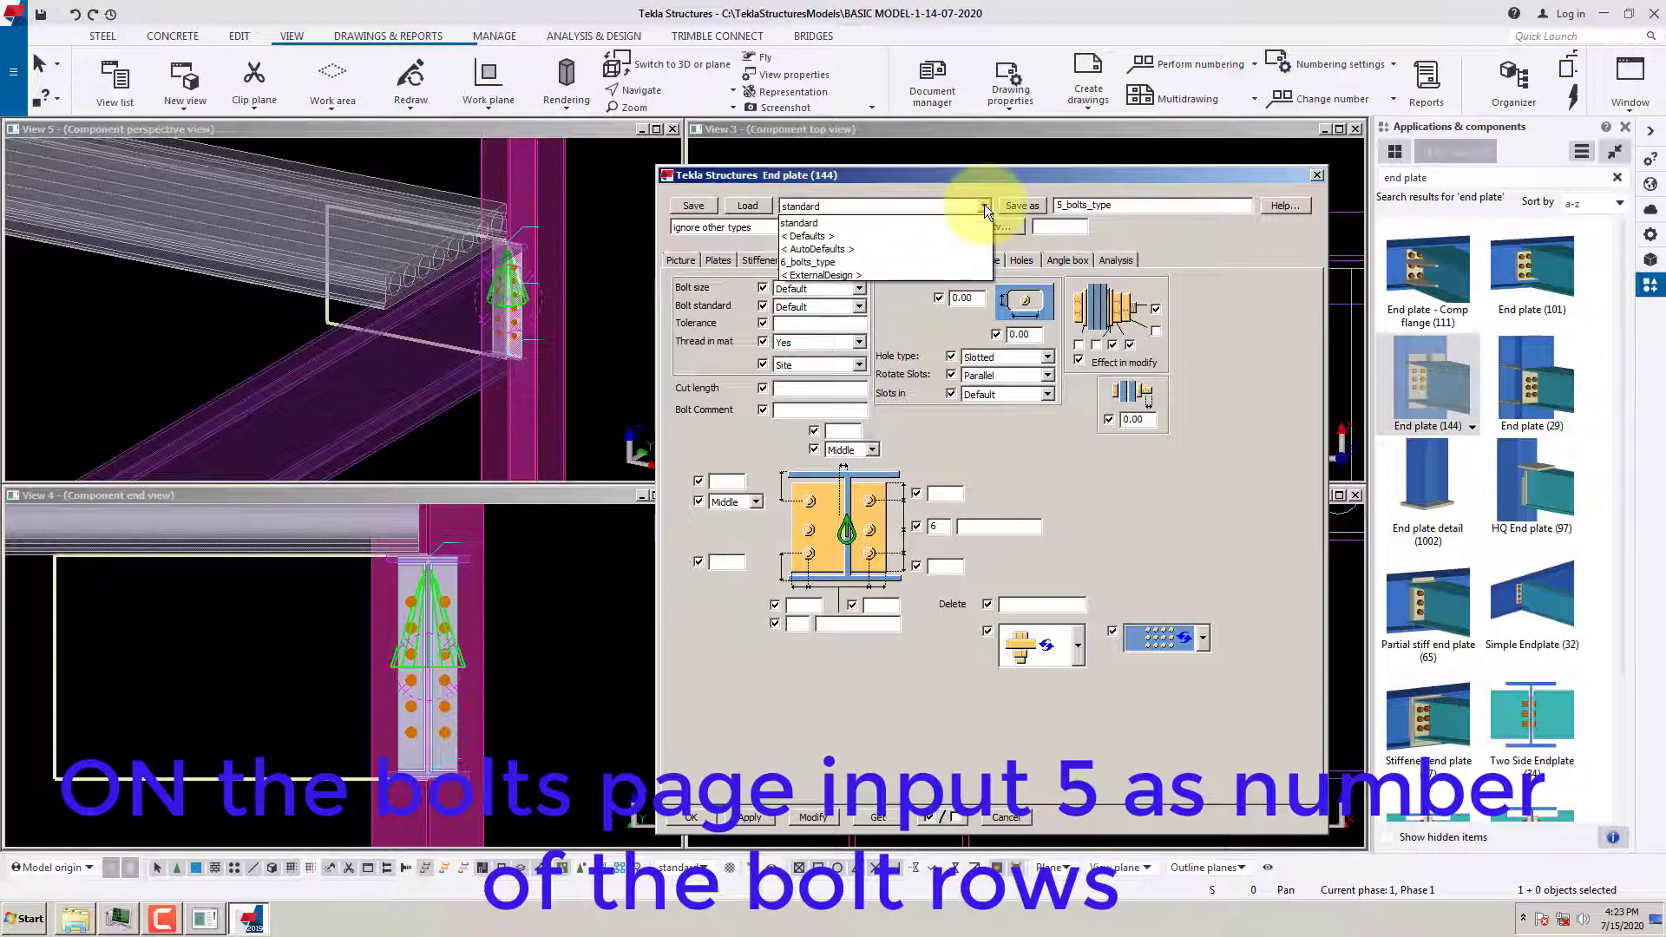
{"action": "left_click", "coordinate": [911, 181]}
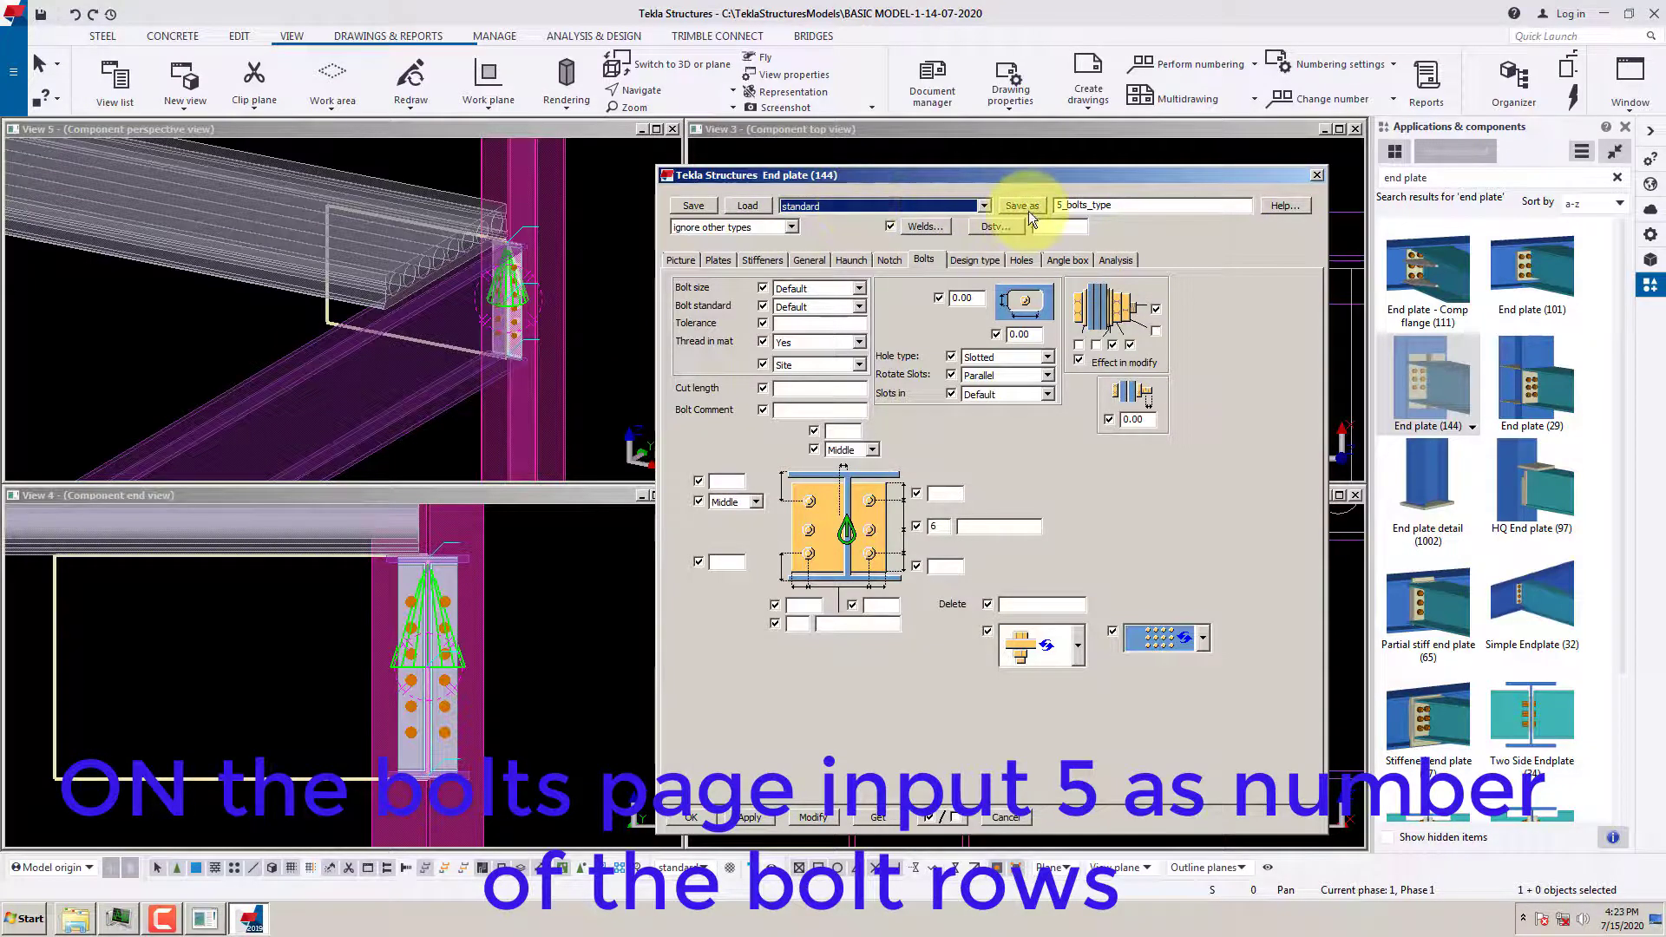
{"action": "double_click", "coordinate": [1085, 205]}
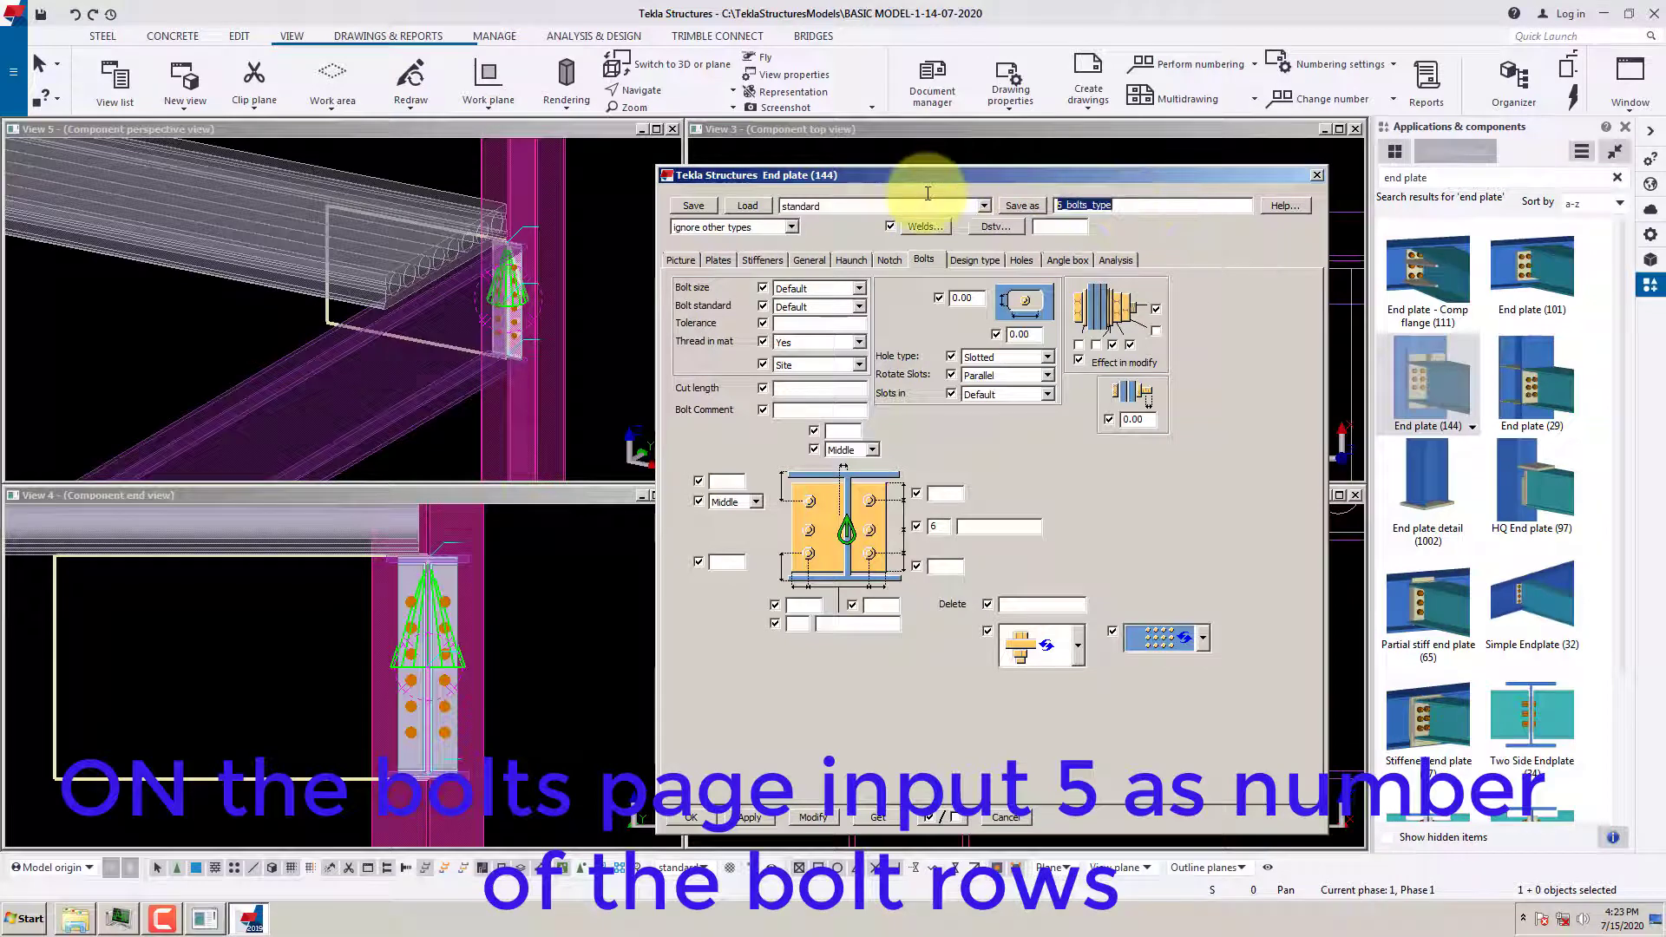
{"action": "left_click", "coordinate": [984, 205]}
{"action": "left_click", "coordinate": [876, 182]}
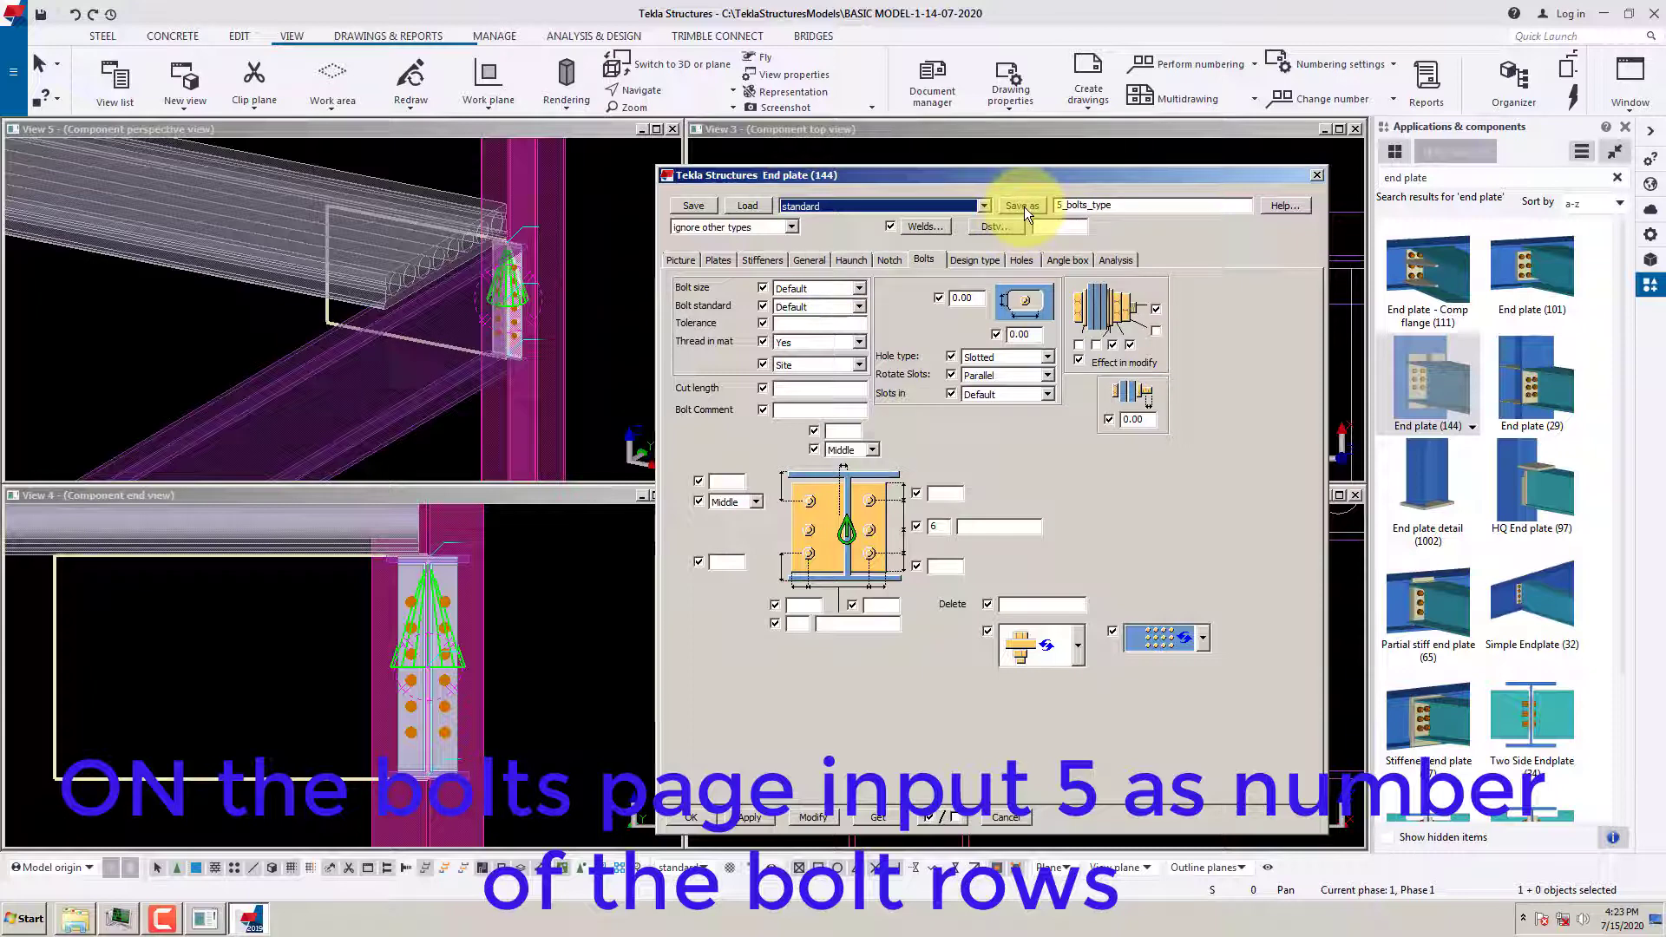
Set the number of bolt rows to 5, save the properties as 5_bolts_type and accept the connection dialog
{"action": "left_click", "coordinate": [933, 526]}
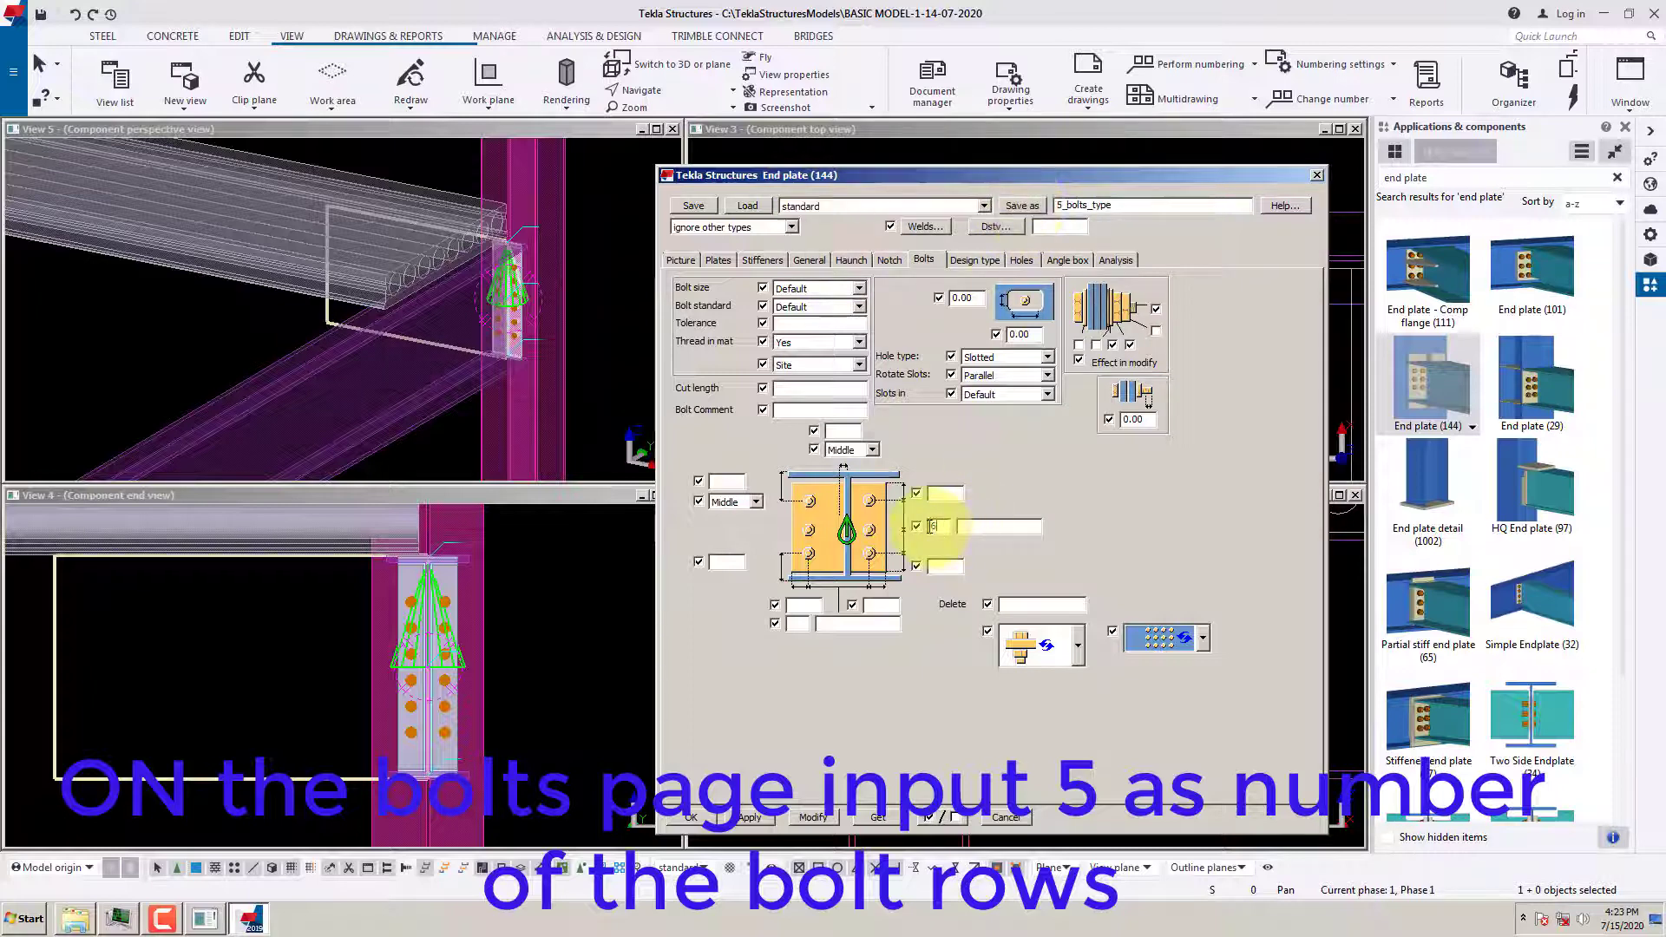
{"action": "type", "text": "5"}
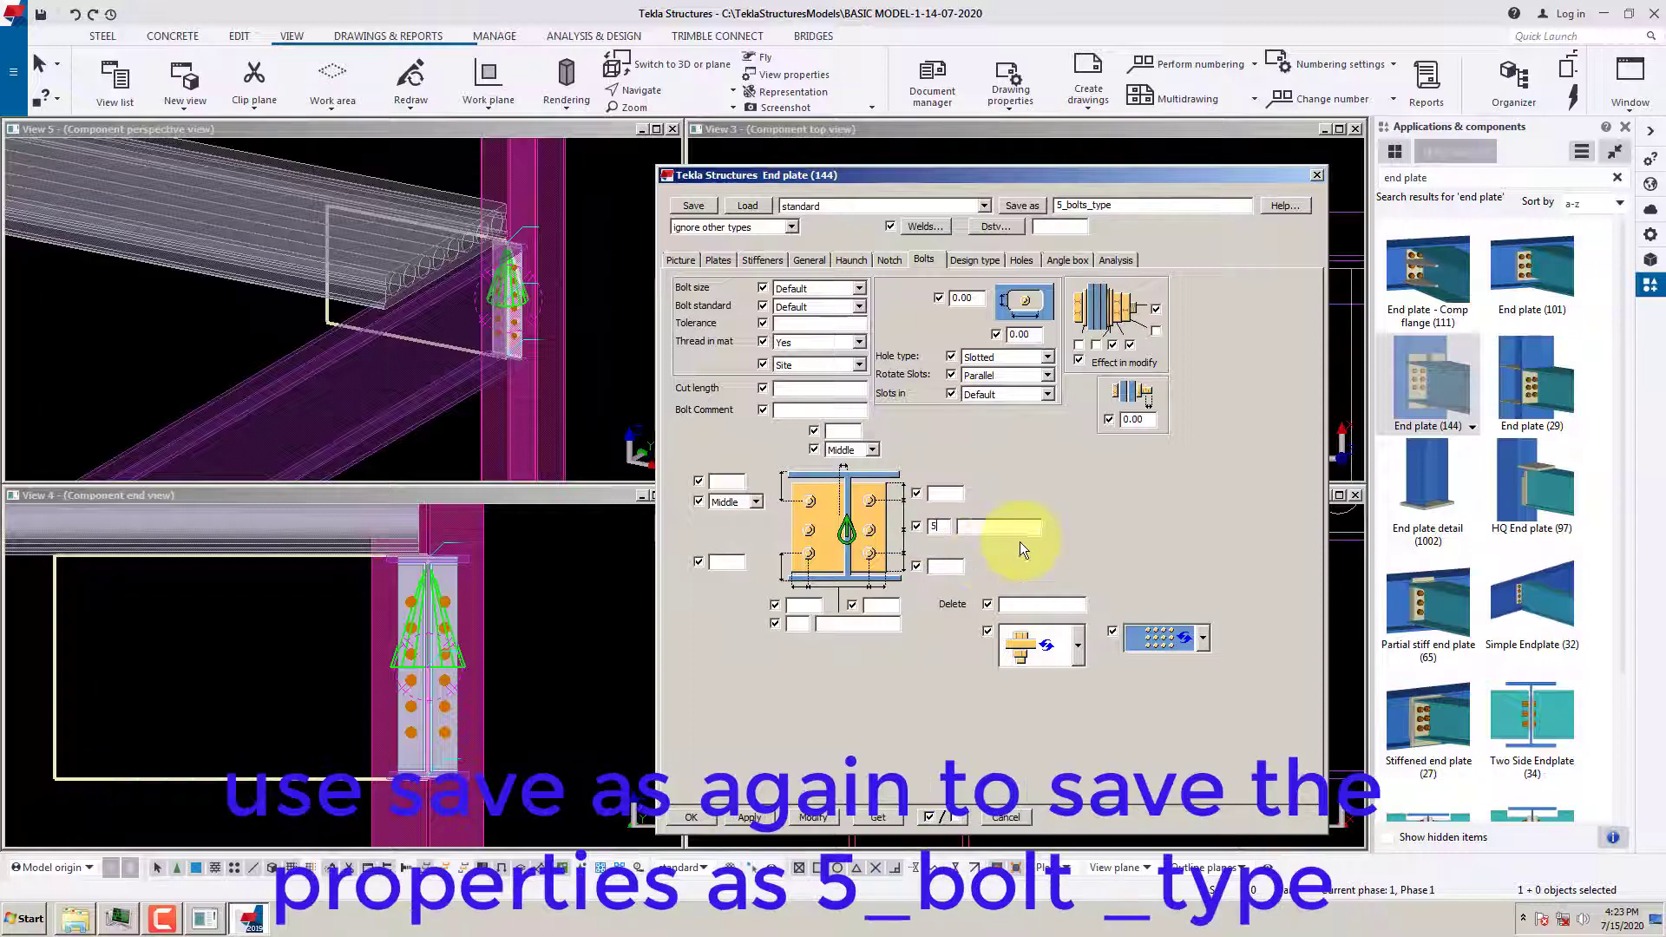
{"action": "left_click", "coordinate": [1019, 205]}
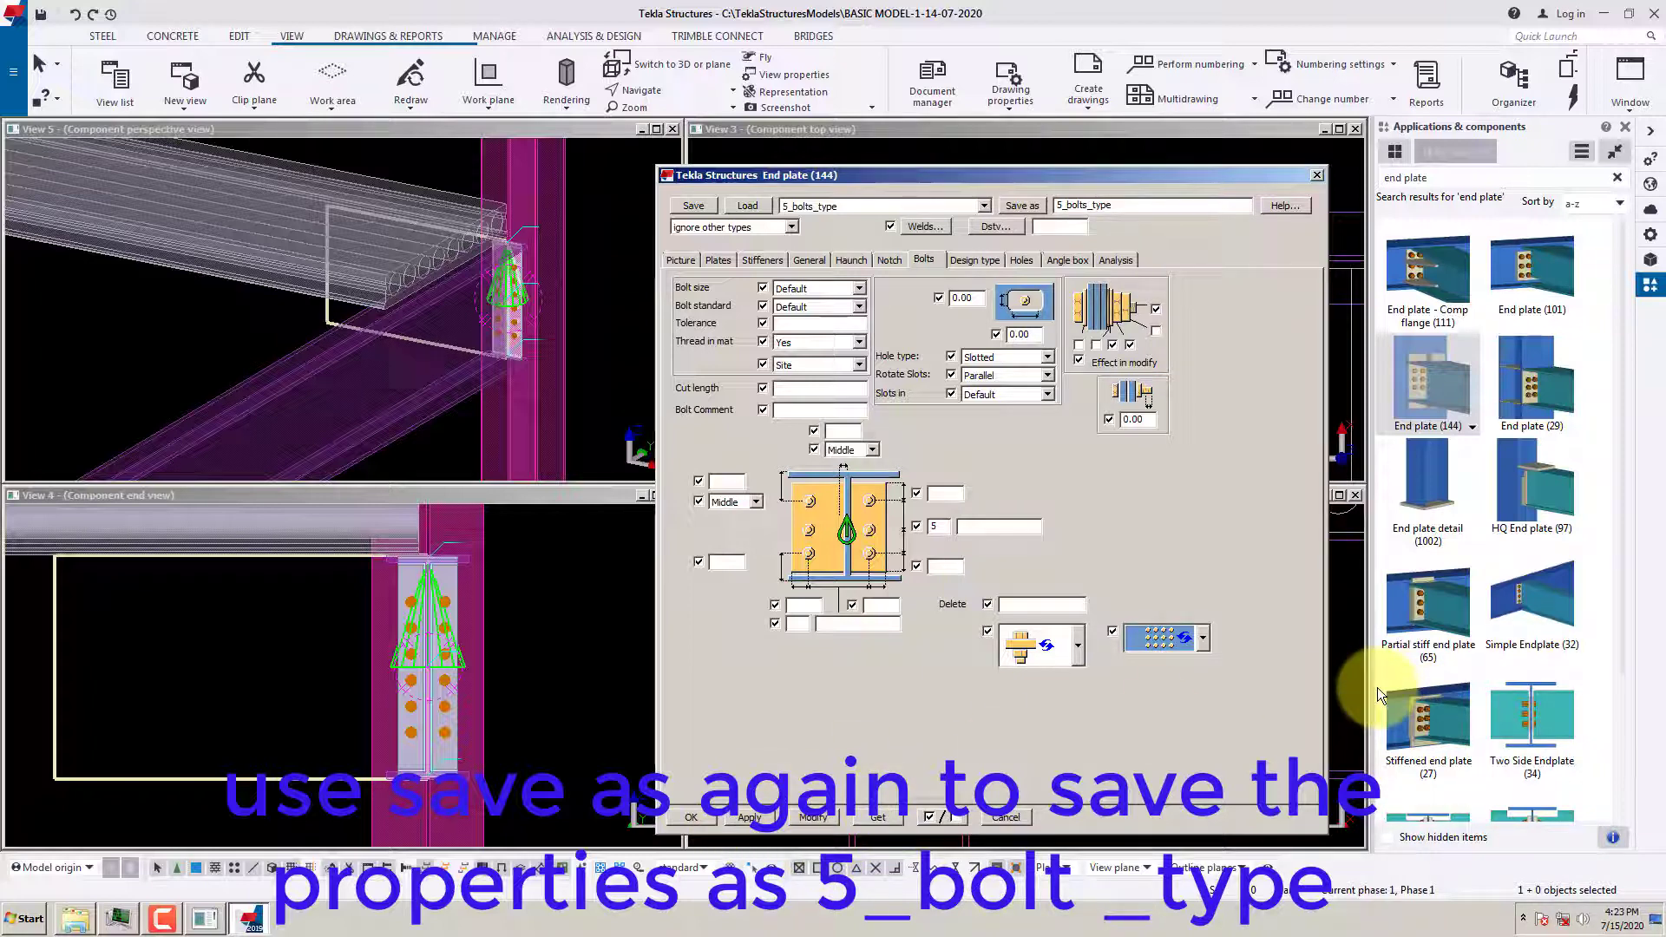
{"action": "left_click", "coordinate": [691, 816]}
Find the AutoDefaults settings command by searching for "auto" and open the AutoDefaults setup
{"action": "middle_click_drag", "start_coordinate": [576, 653], "coordinate": [503, 660]}
{"action": "scroll", "coordinate": [479, 657], "scroll_direction": "down", "scroll_amount": 2}
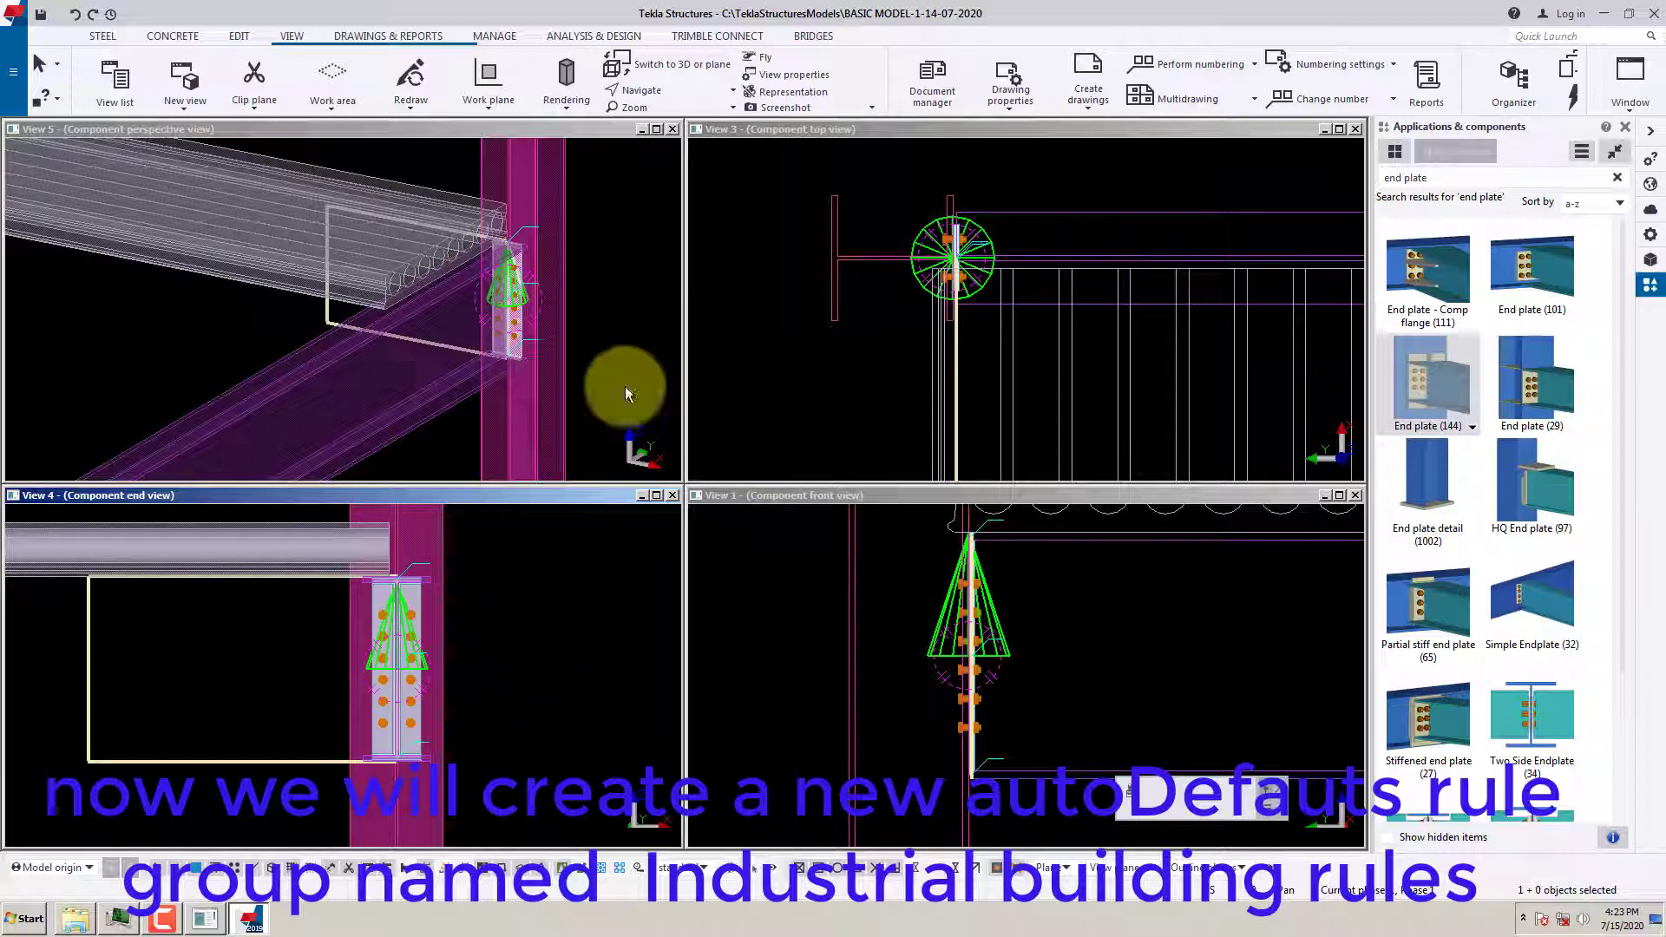
{"action": "left_click", "coordinate": [420, 415]}
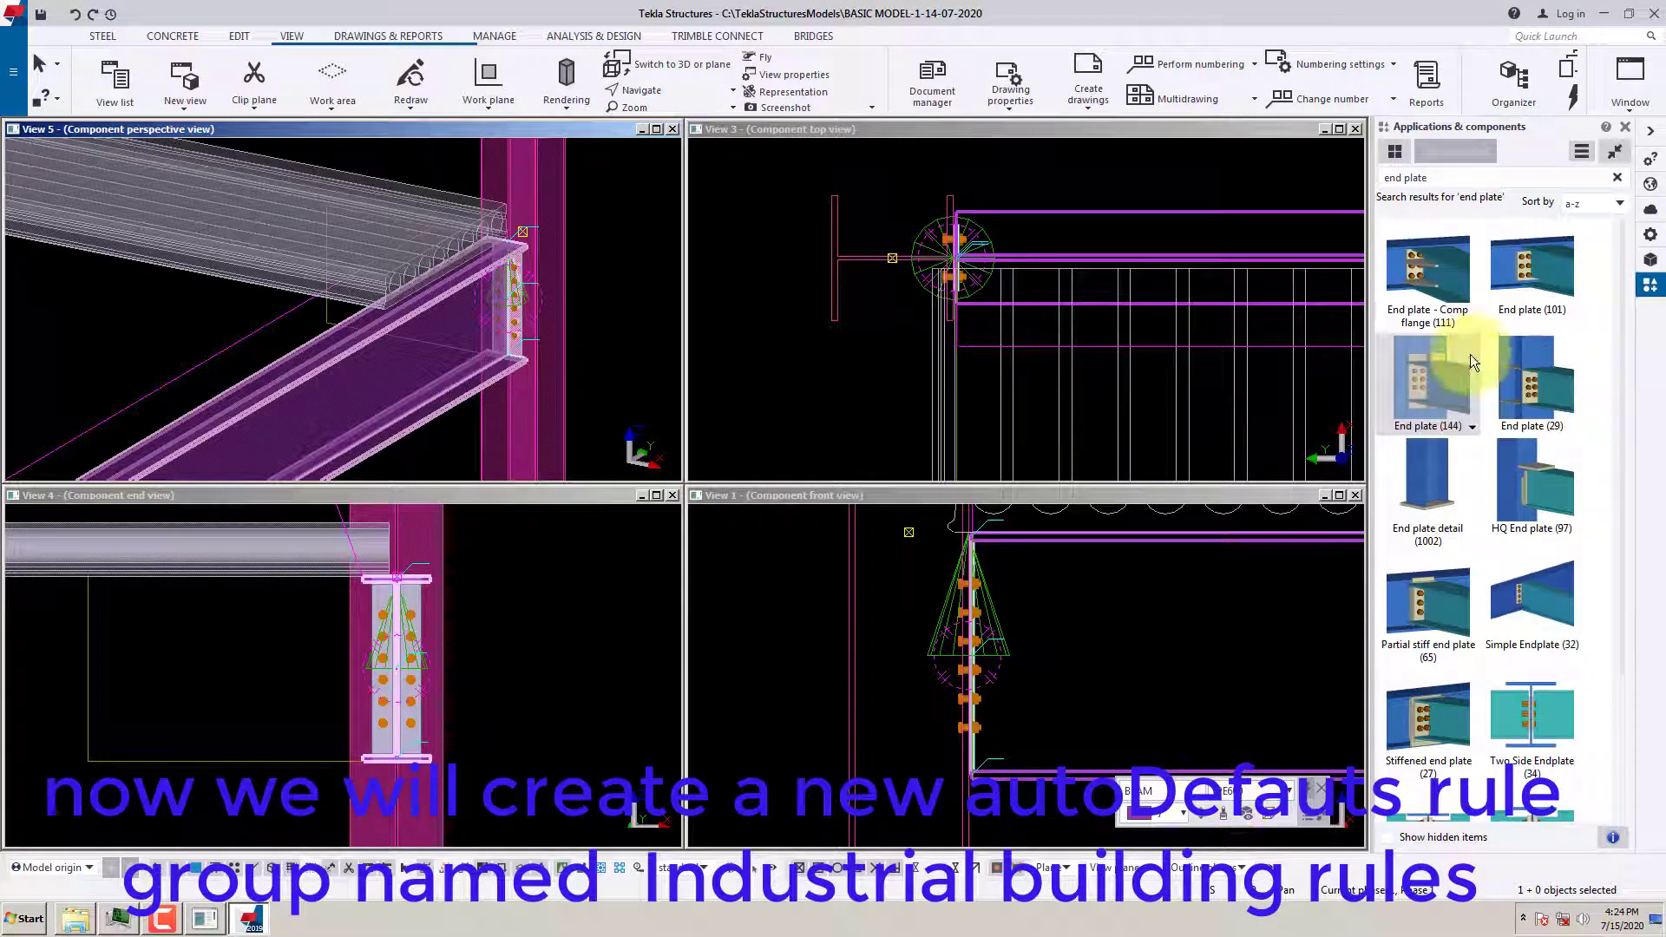
{"action": "left_click", "coordinate": [1549, 34]}
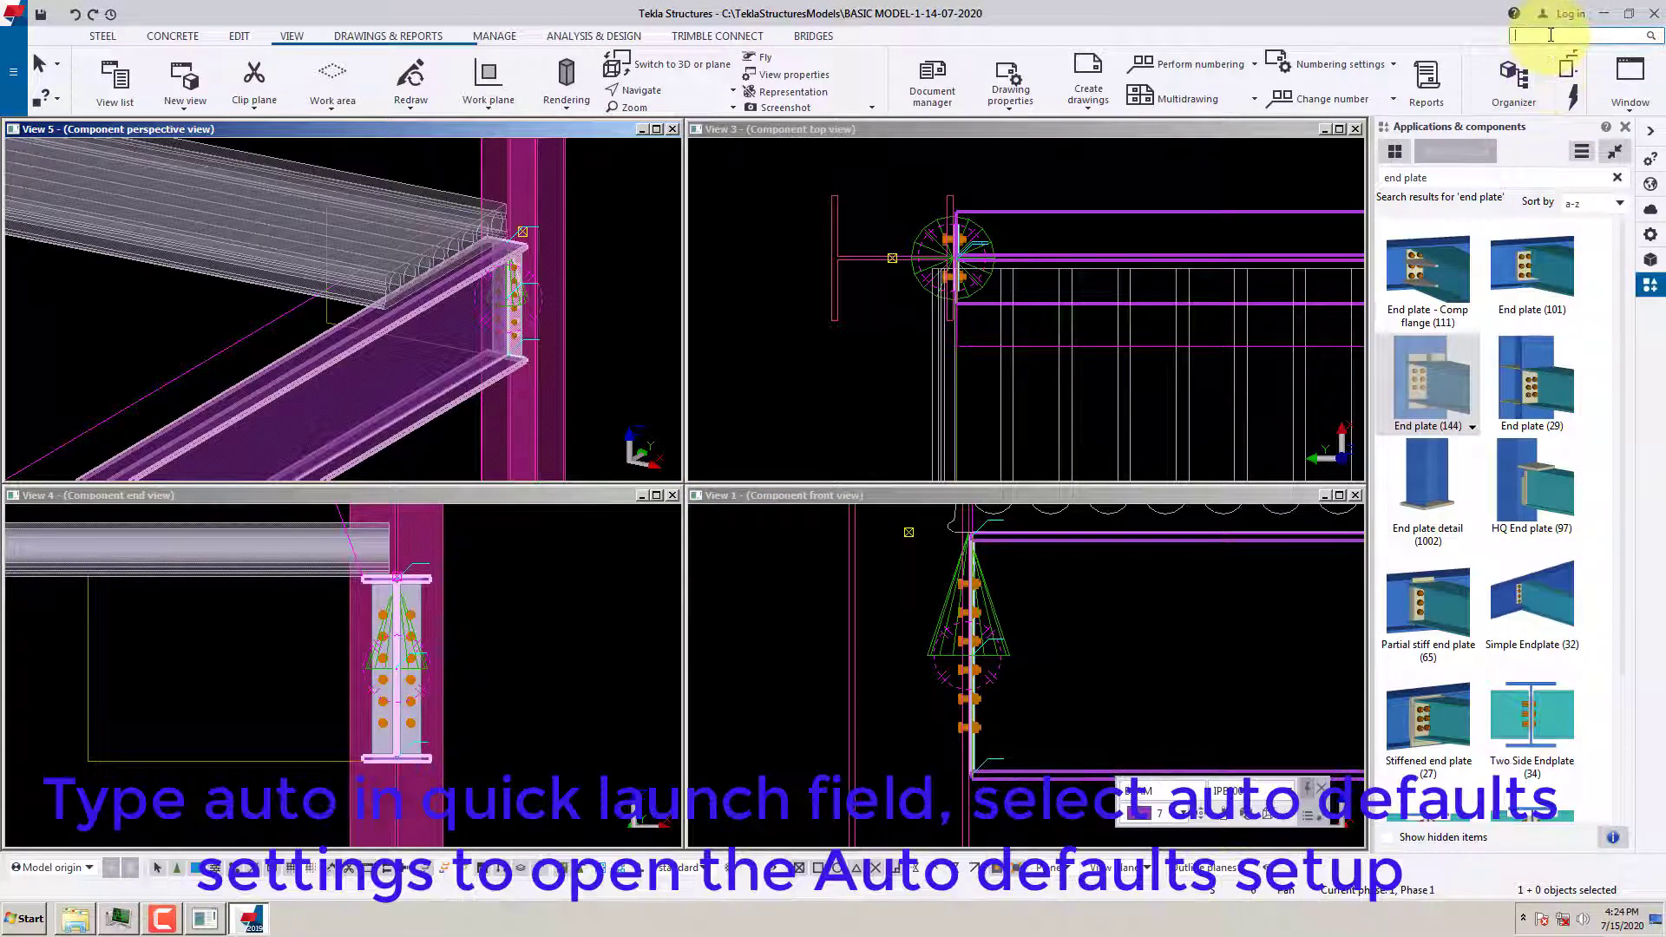
{"action": "type", "text": "aut"}
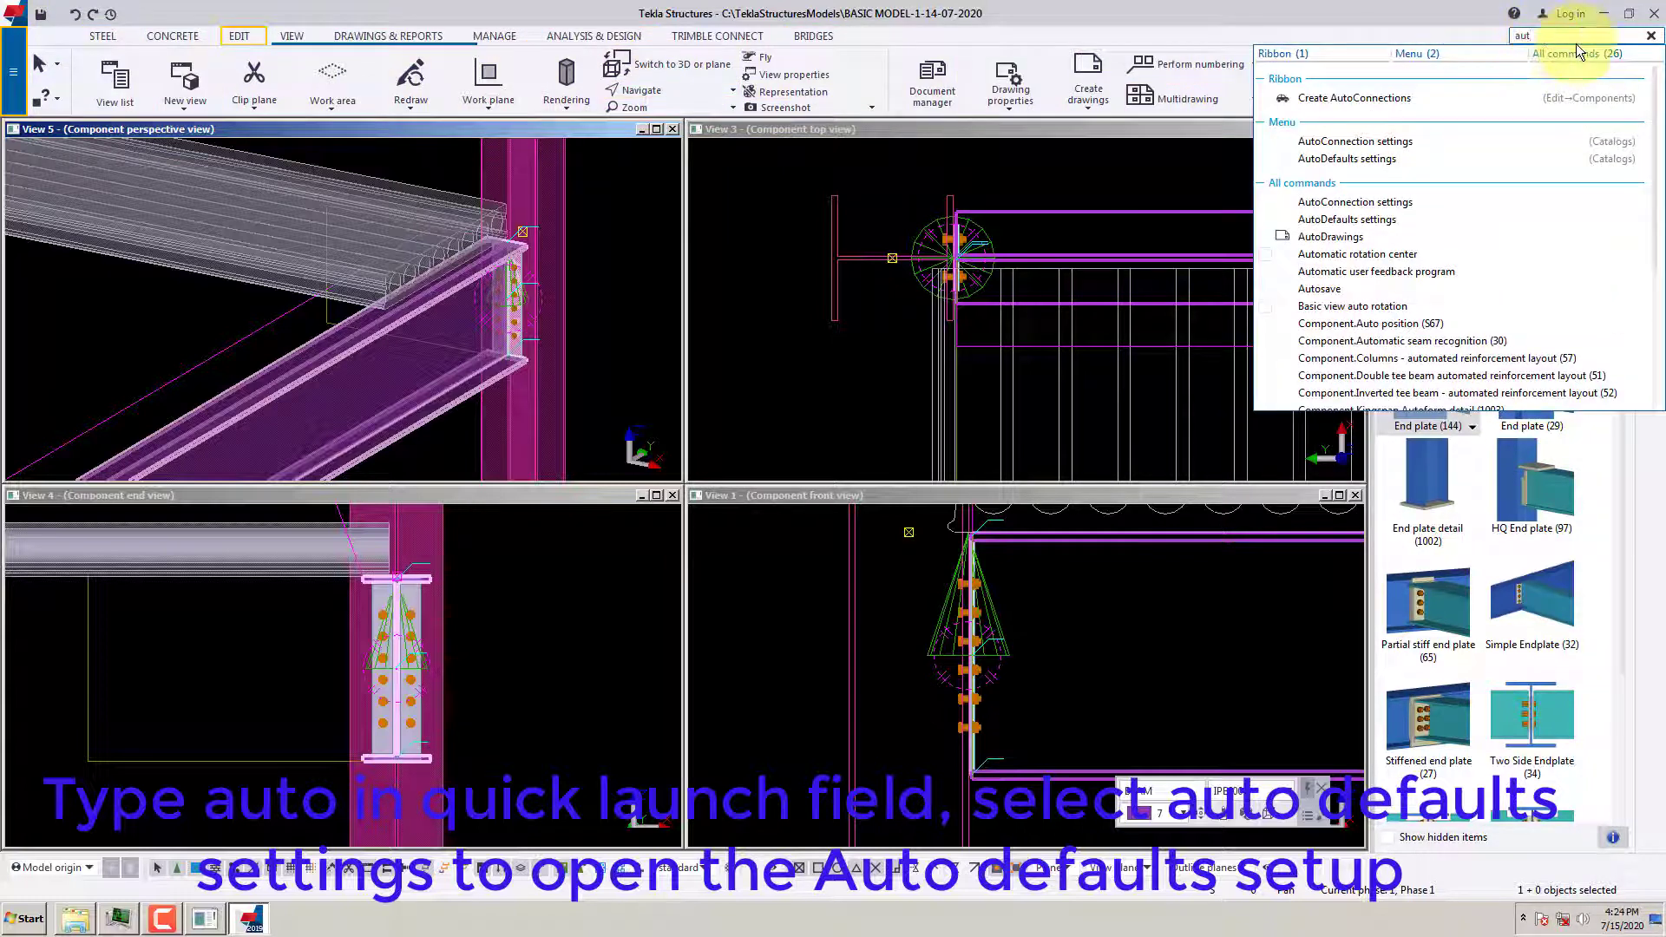
{"action": "type", "text": "o"}
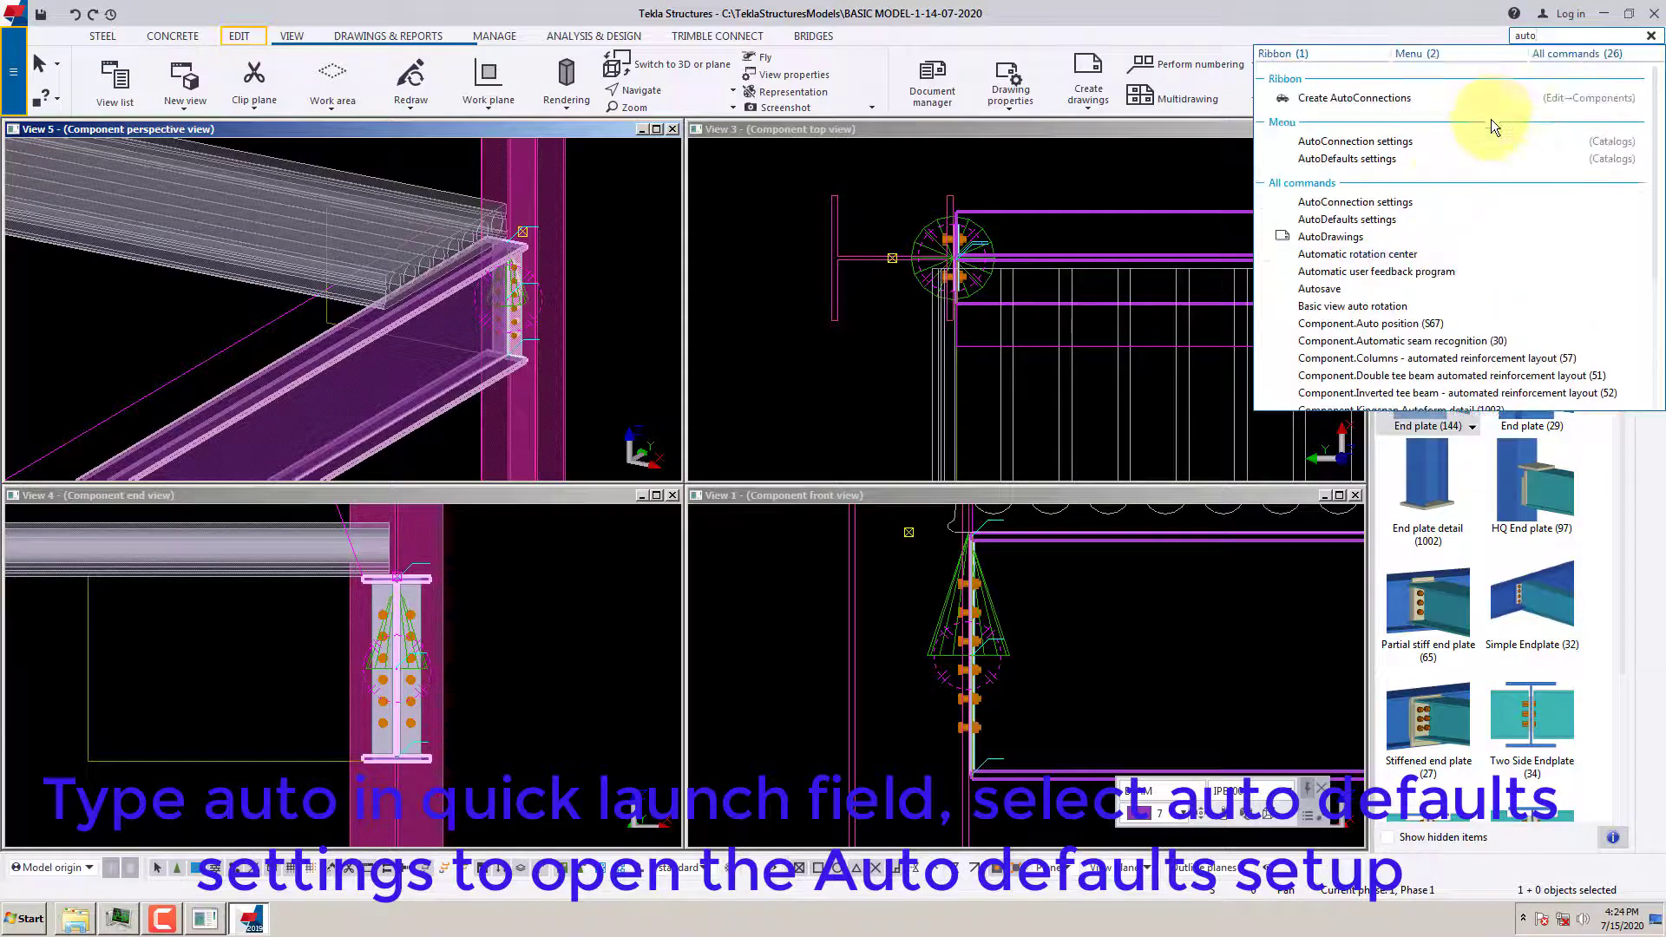
{"action": "left_click", "coordinate": [1371, 160]}
Collapse the Factory Defaults rule group and create a new rule group alongside it
{"action": "left_click", "coordinate": [1010, 234]}
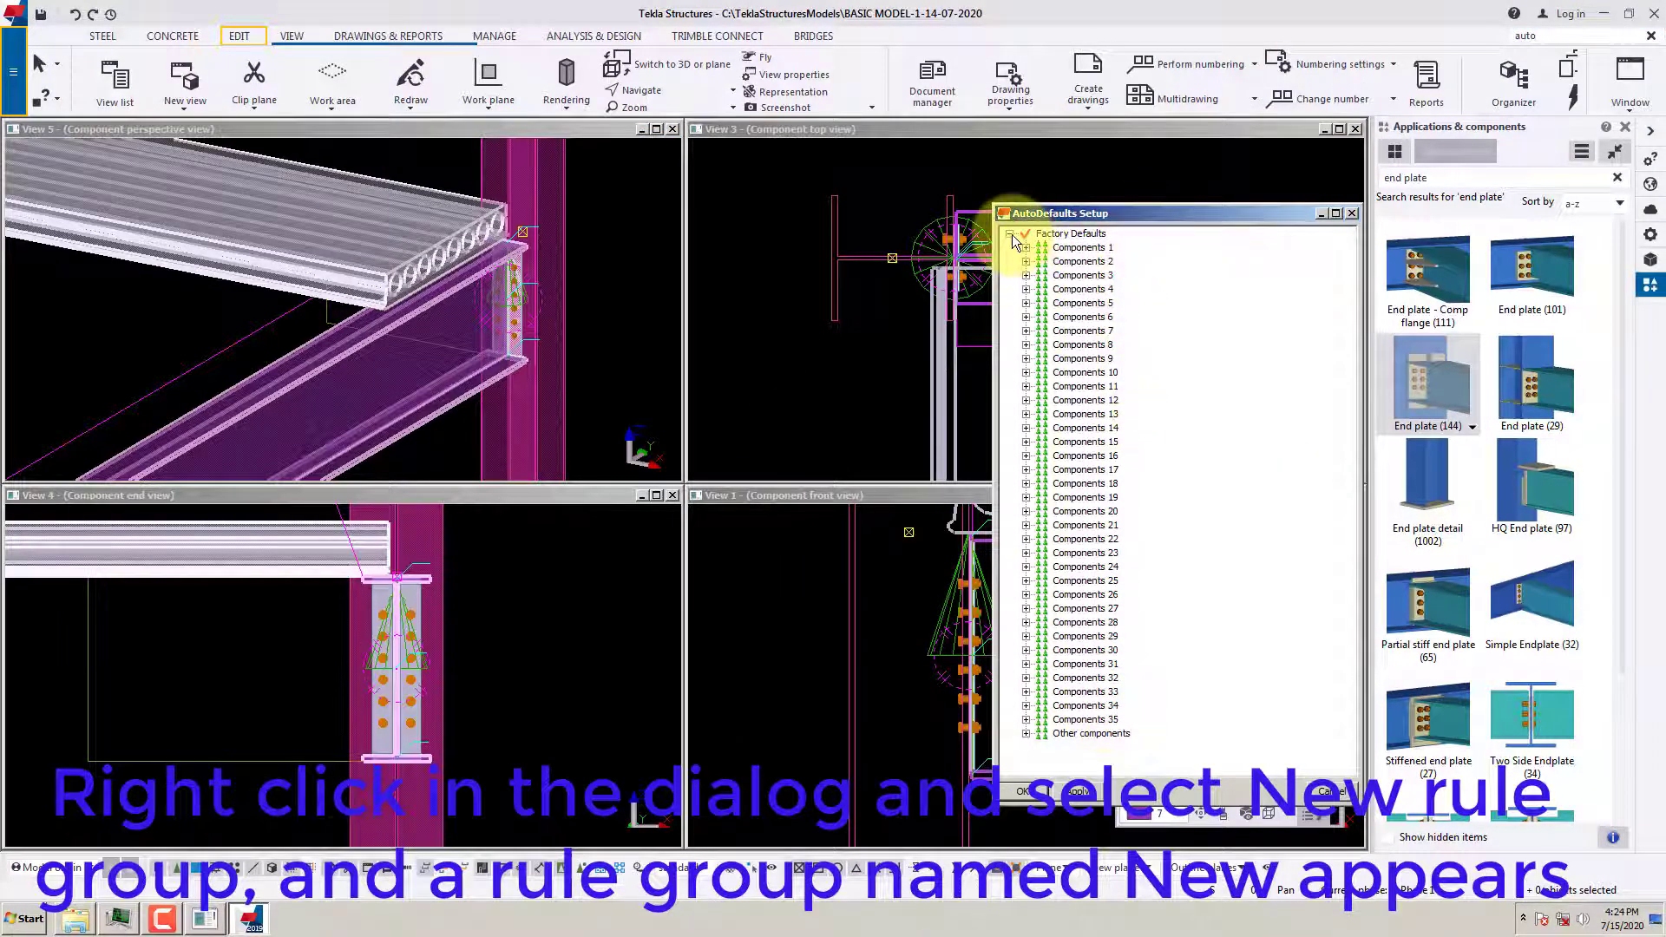
{"action": "double_click", "coordinate": [1060, 233]}
{"action": "right_click", "coordinate": [1073, 234]}
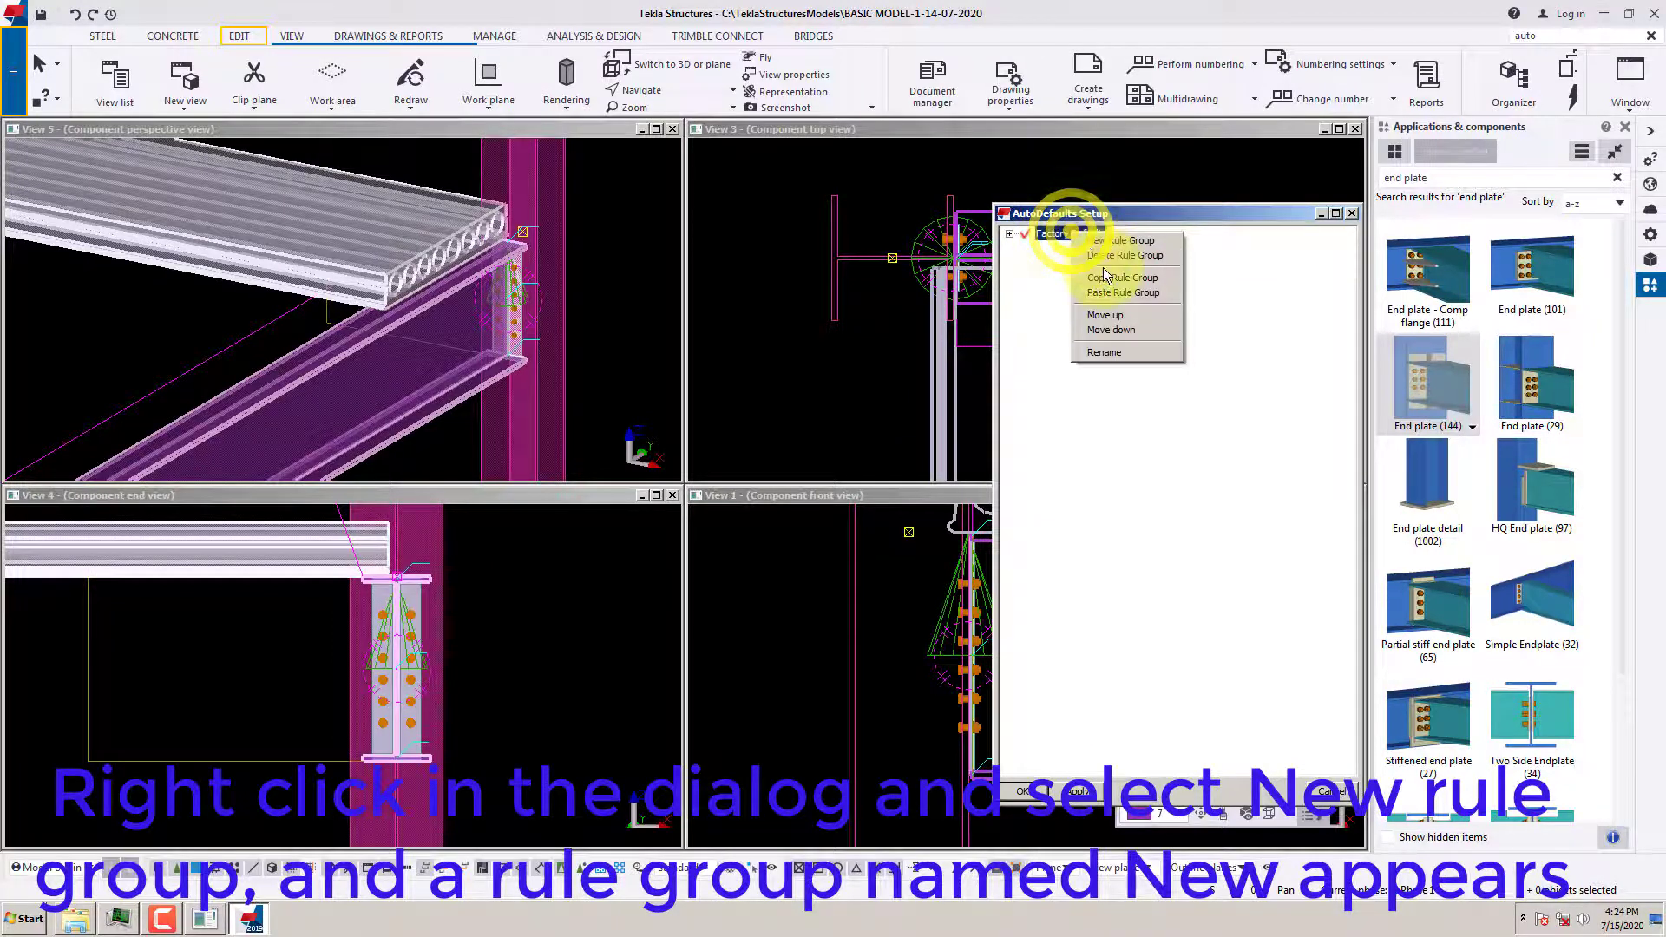
{"action": "left_click", "coordinate": [1121, 241]}
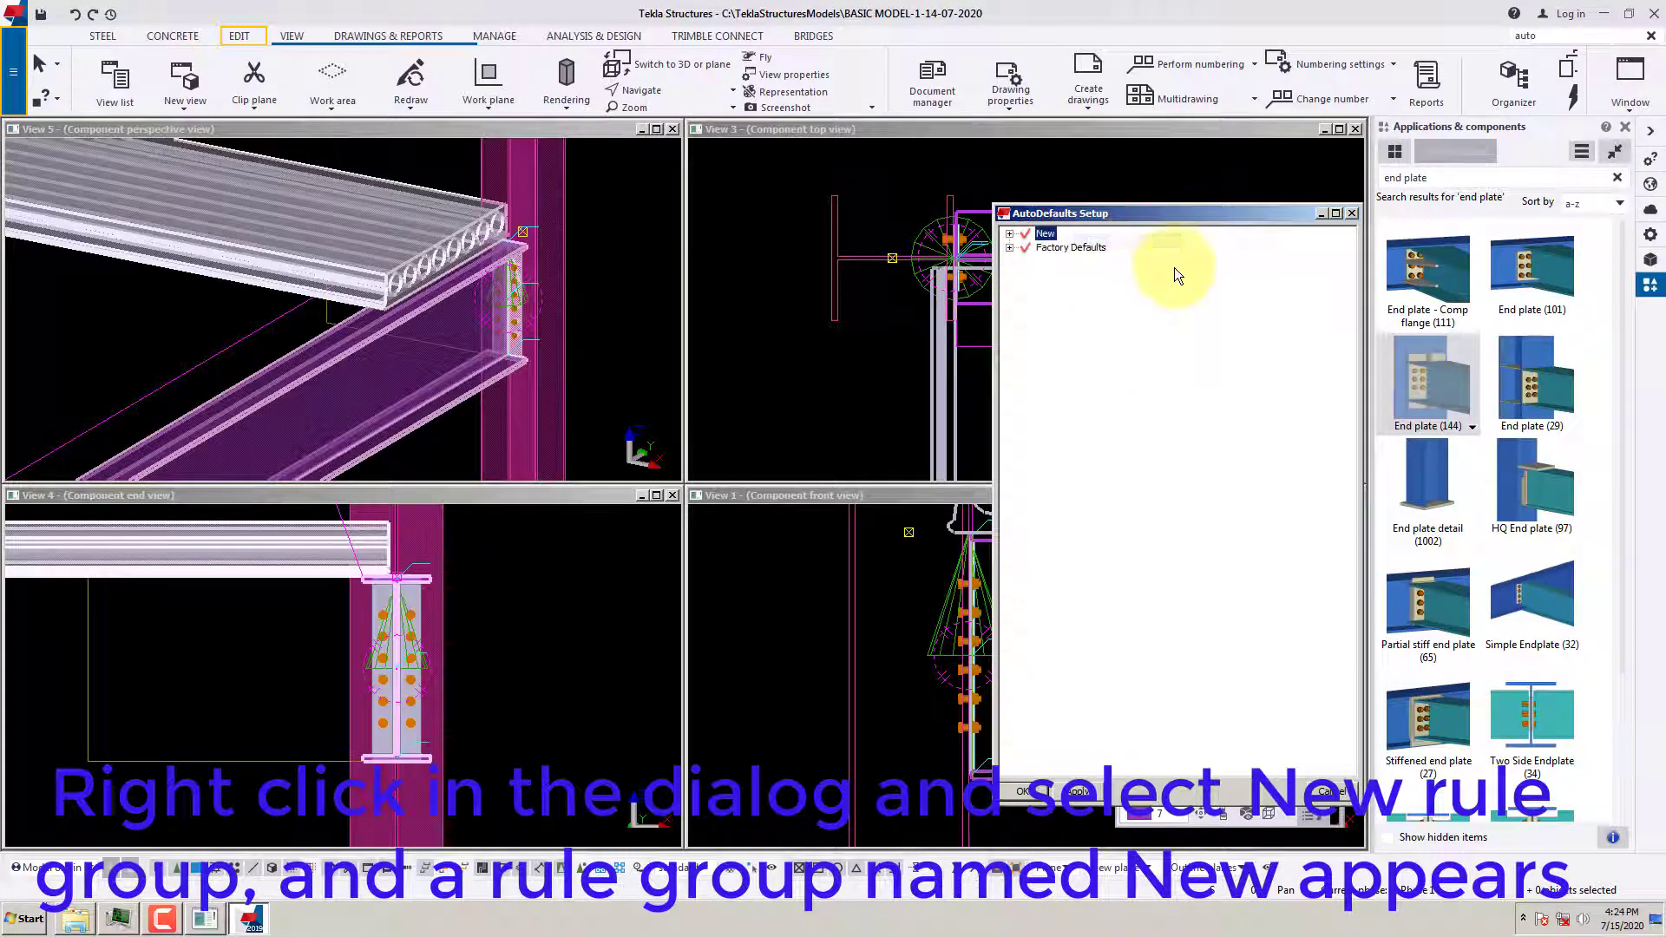
Rename the new rule group as "Industry building rules"
{"action": "right_click", "coordinate": [1042, 236]}
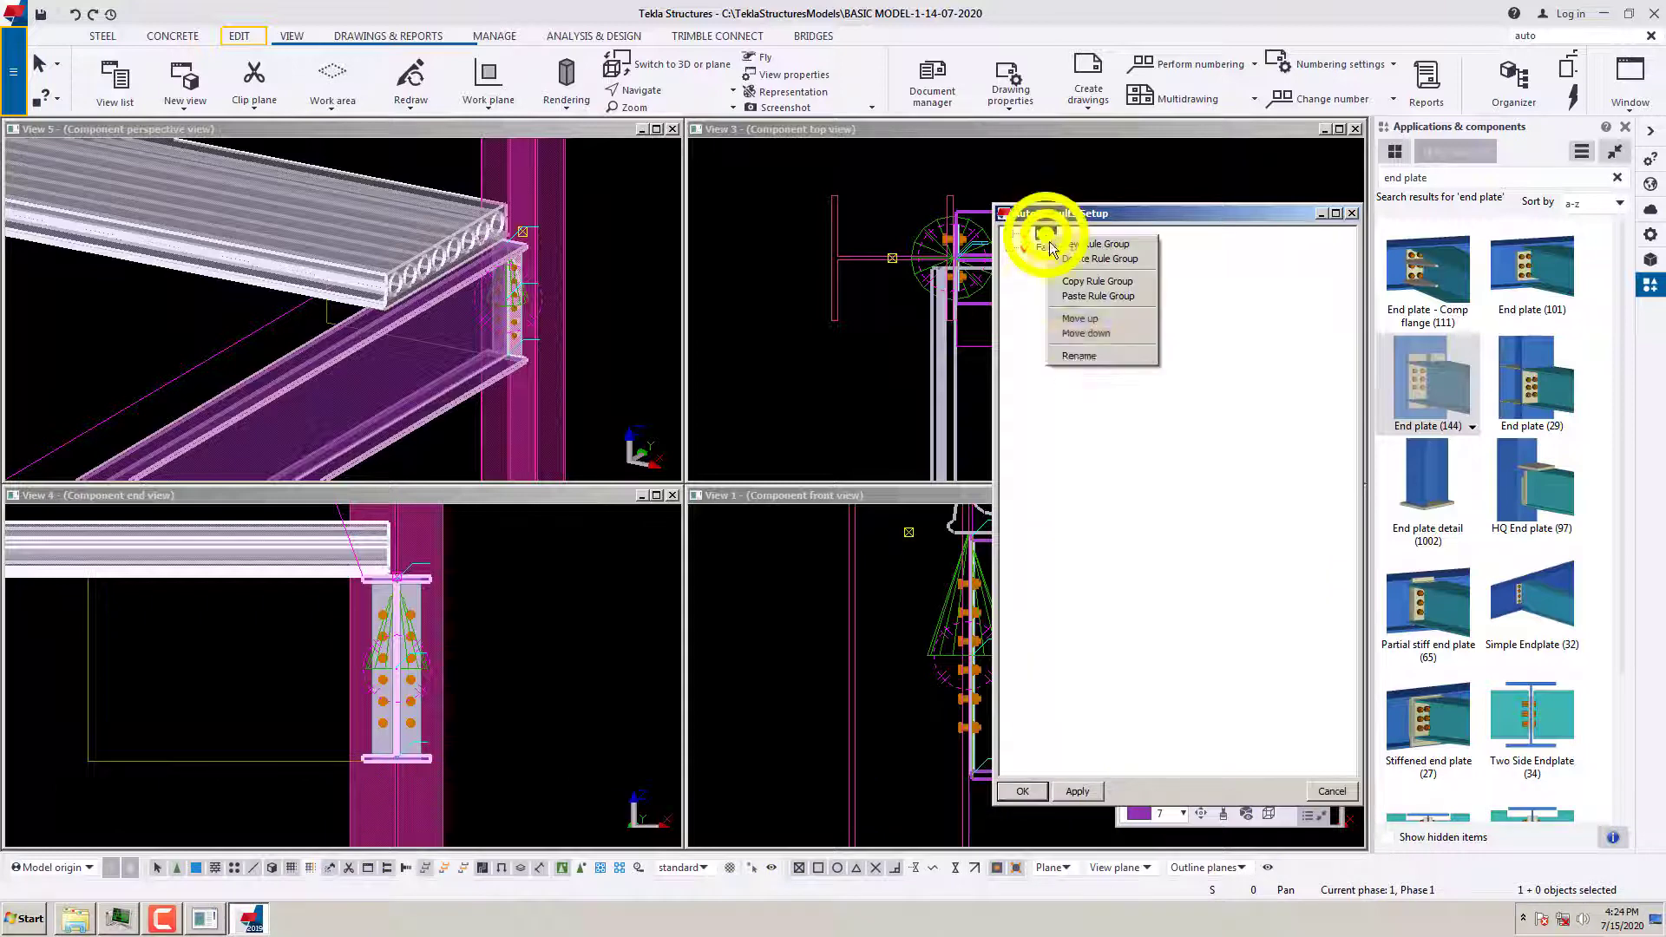
{"action": "left_click", "coordinate": [1086, 355]}
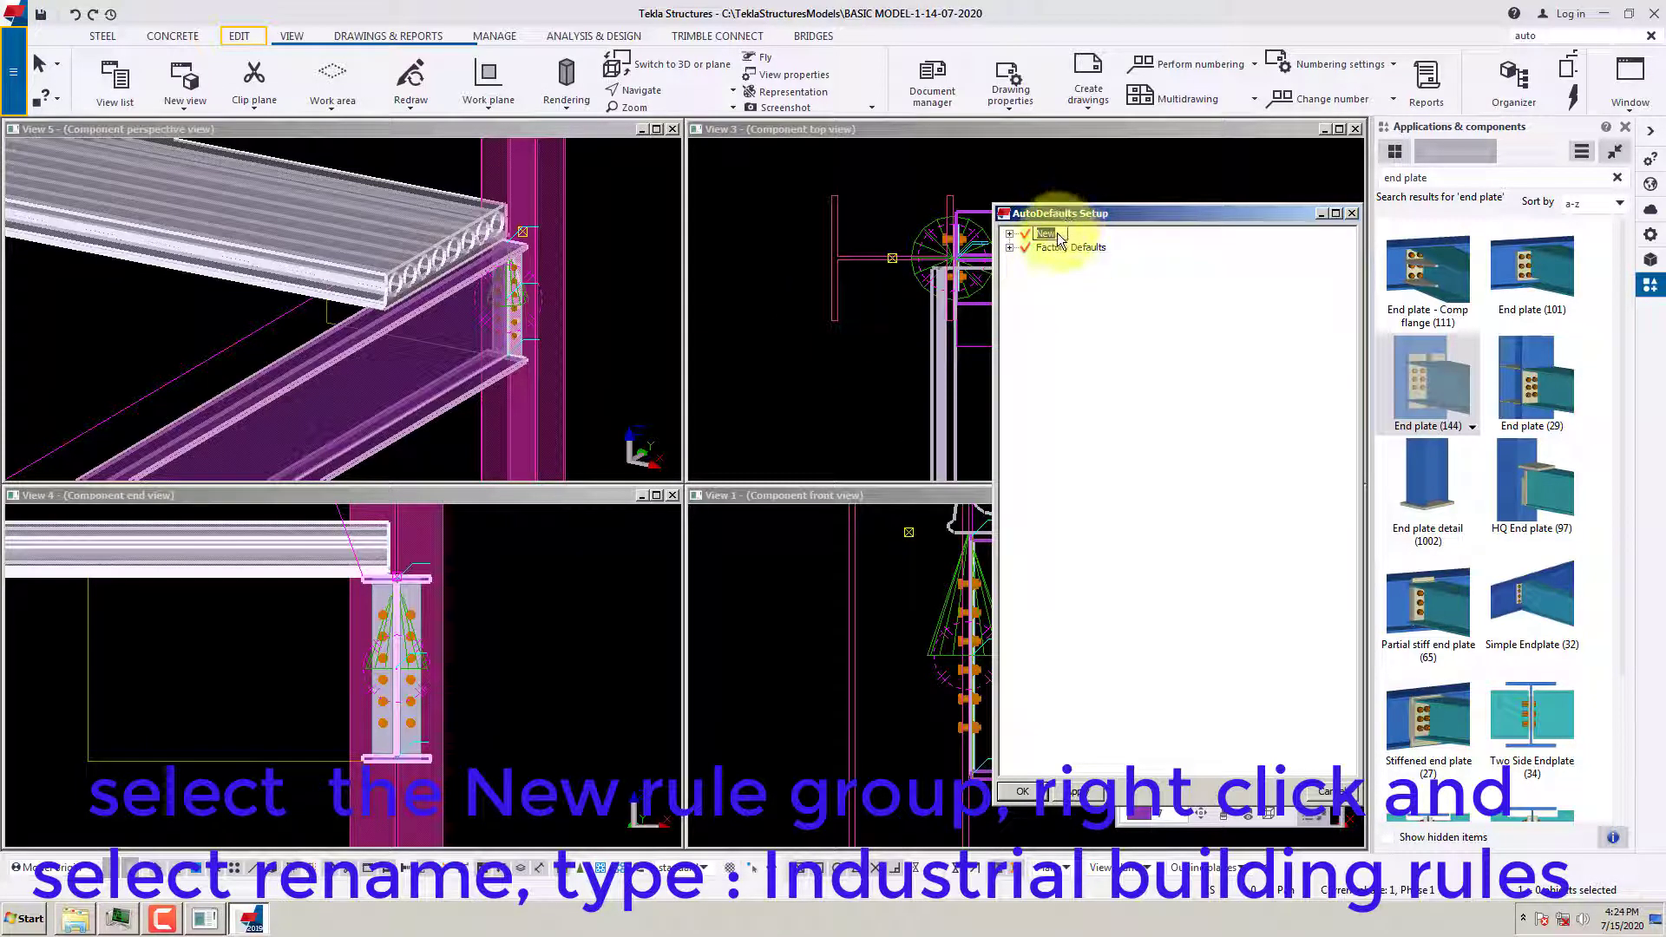
{"action": "type", "text": "I"}
{"action": "type", "text": "N"}
{"action": "type", "text": "d"}
{"action": "type", "text": "ND"}
{"action": "key", "text": "BackSpace"}
{"action": "key", "text": "BackSpace"}
{"action": "type", "text": "ndustry buildi"}
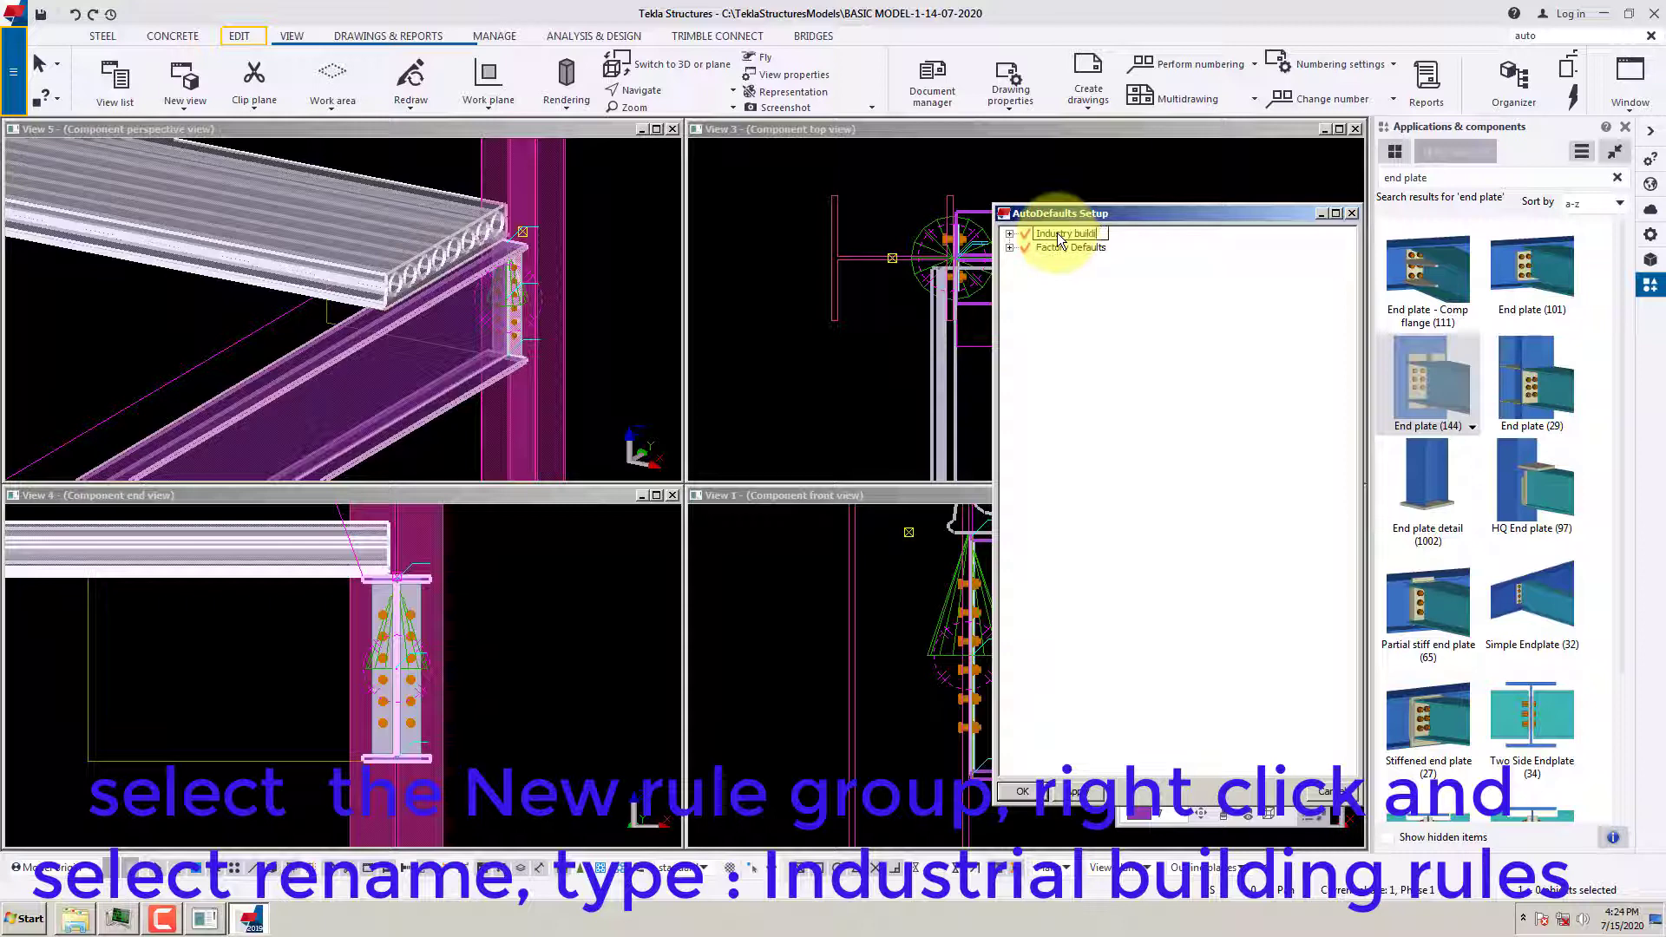
{"action": "type", "text": "ng rules"}
{"action": "key", "text": "Return"}
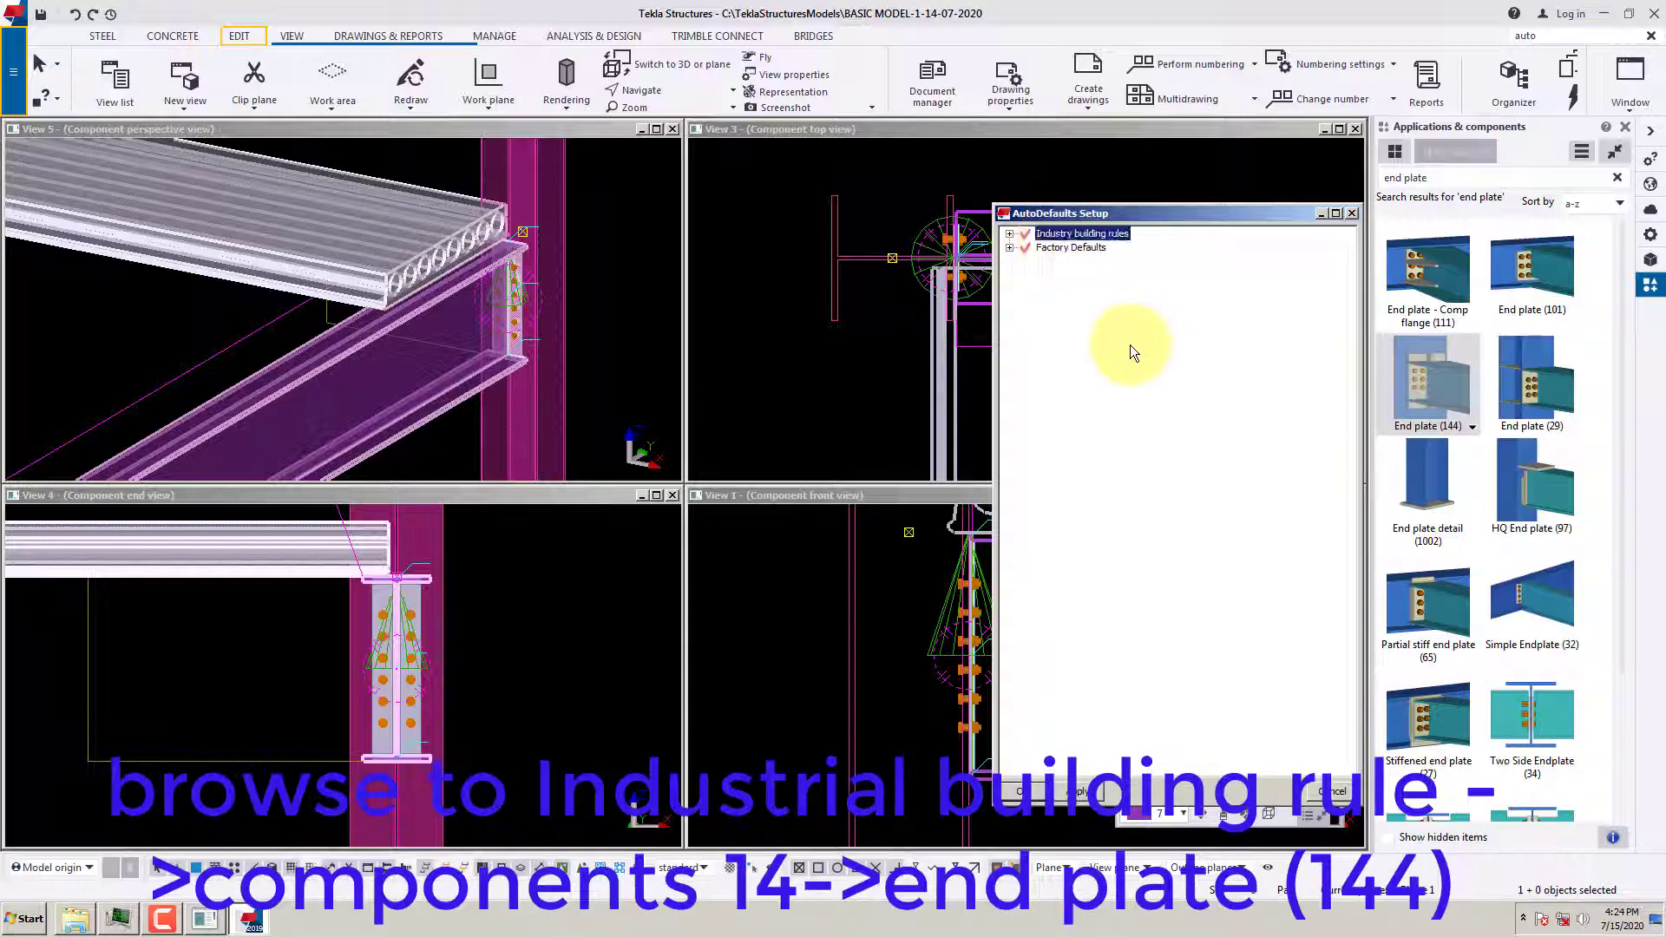
Expand Industry building rules down to Components 14 and select End plate (144)
{"action": "left_click", "coordinate": [1011, 236]}
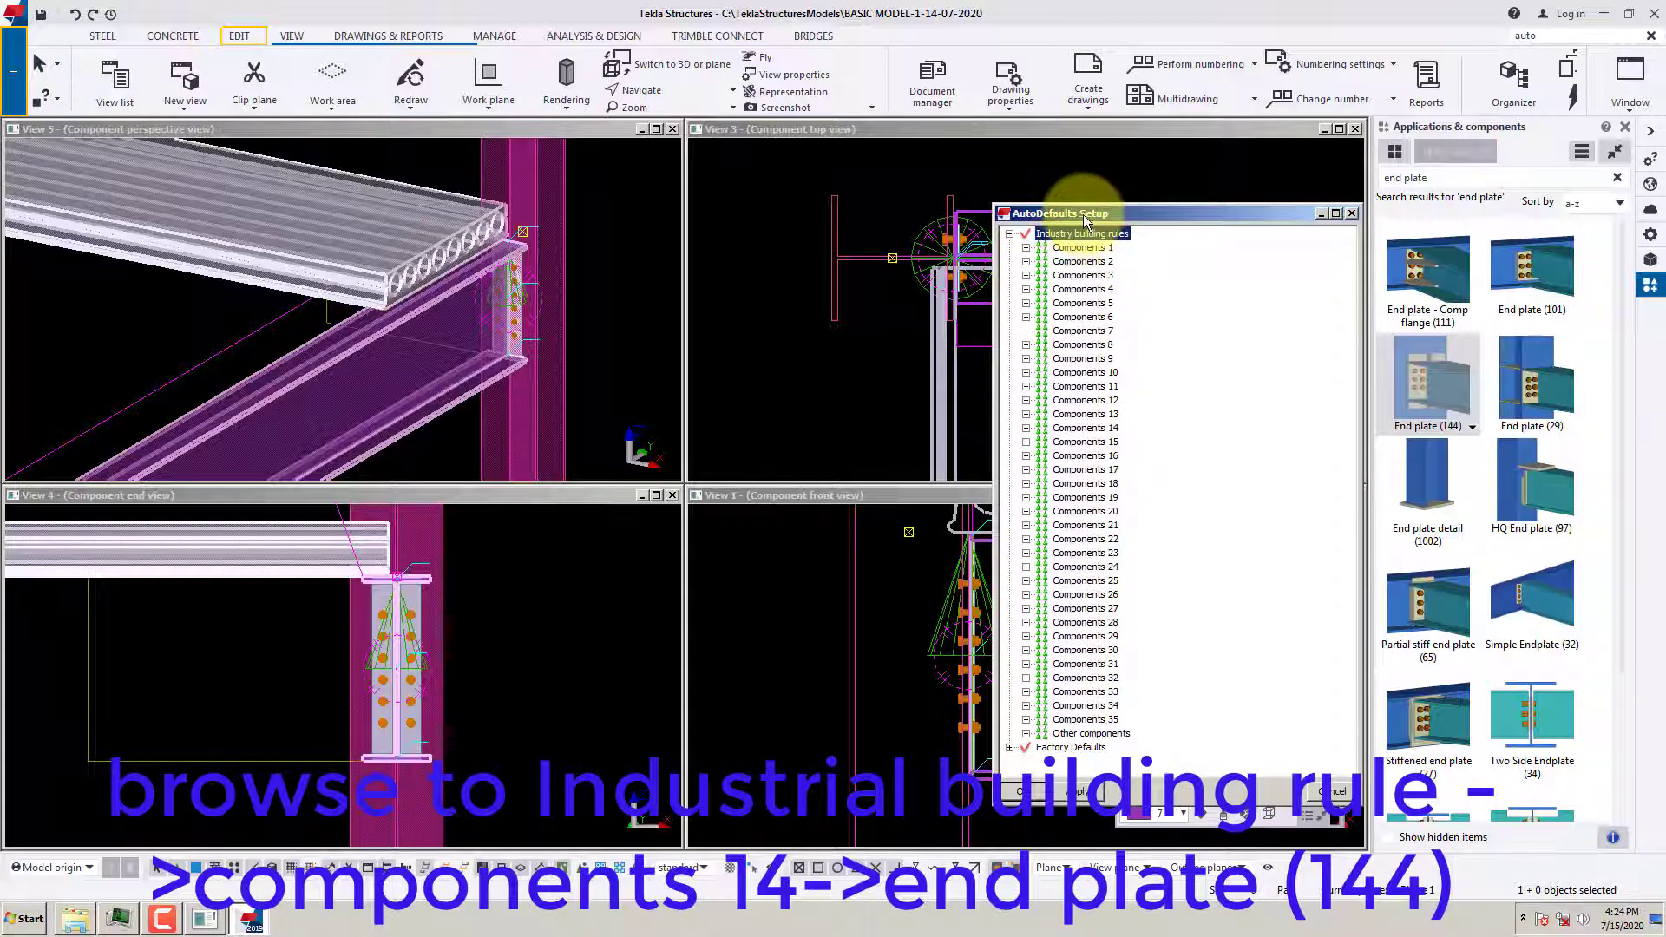
{"action": "left_click_drag", "start_coordinate": [1078, 216], "coordinate": [575, 366]}
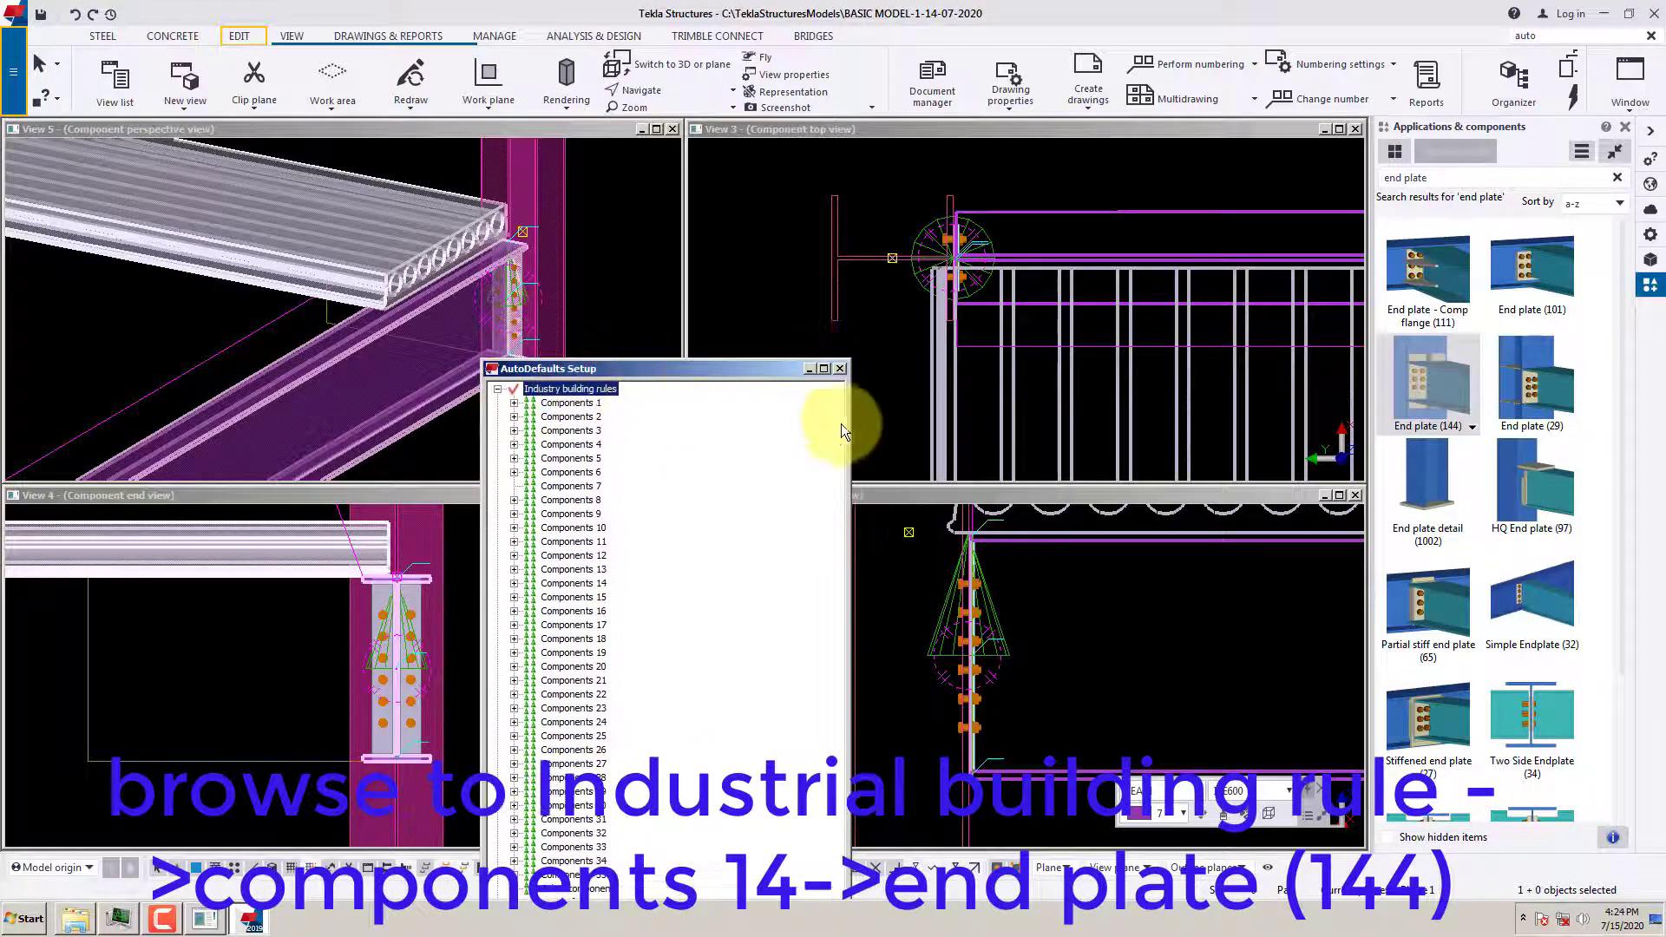
{"action": "left_click", "coordinate": [903, 340]}
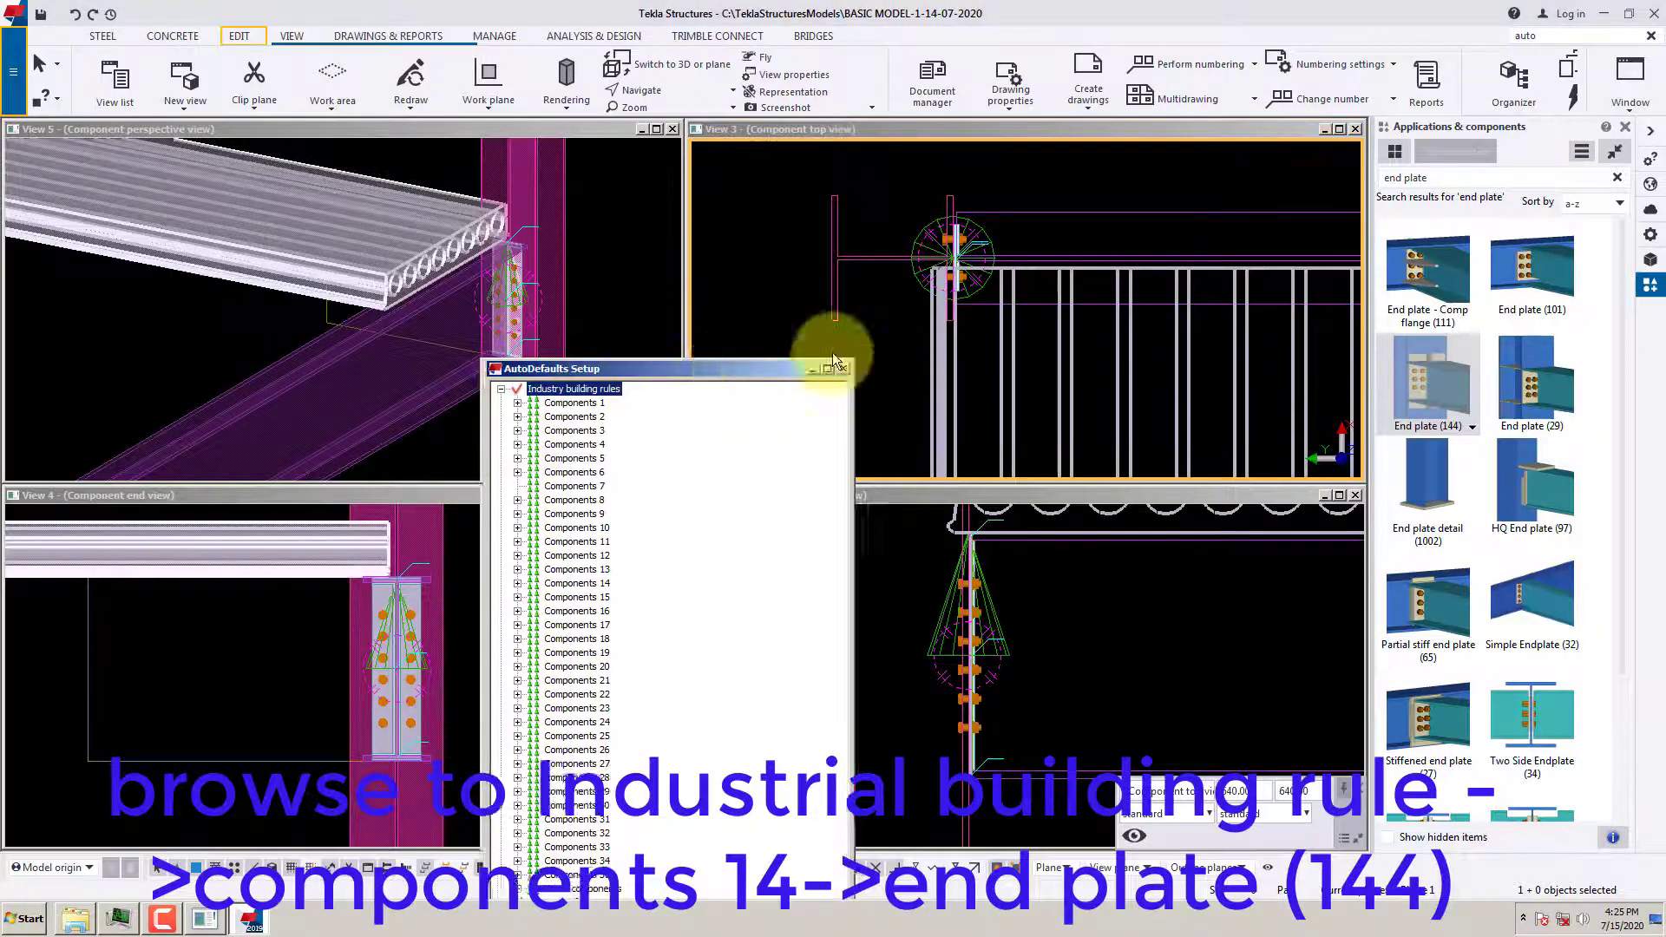
{"action": "left_click_drag", "start_coordinate": [825, 367], "coordinate": [1192, 229]}
{"action": "left_click", "coordinate": [885, 445]}
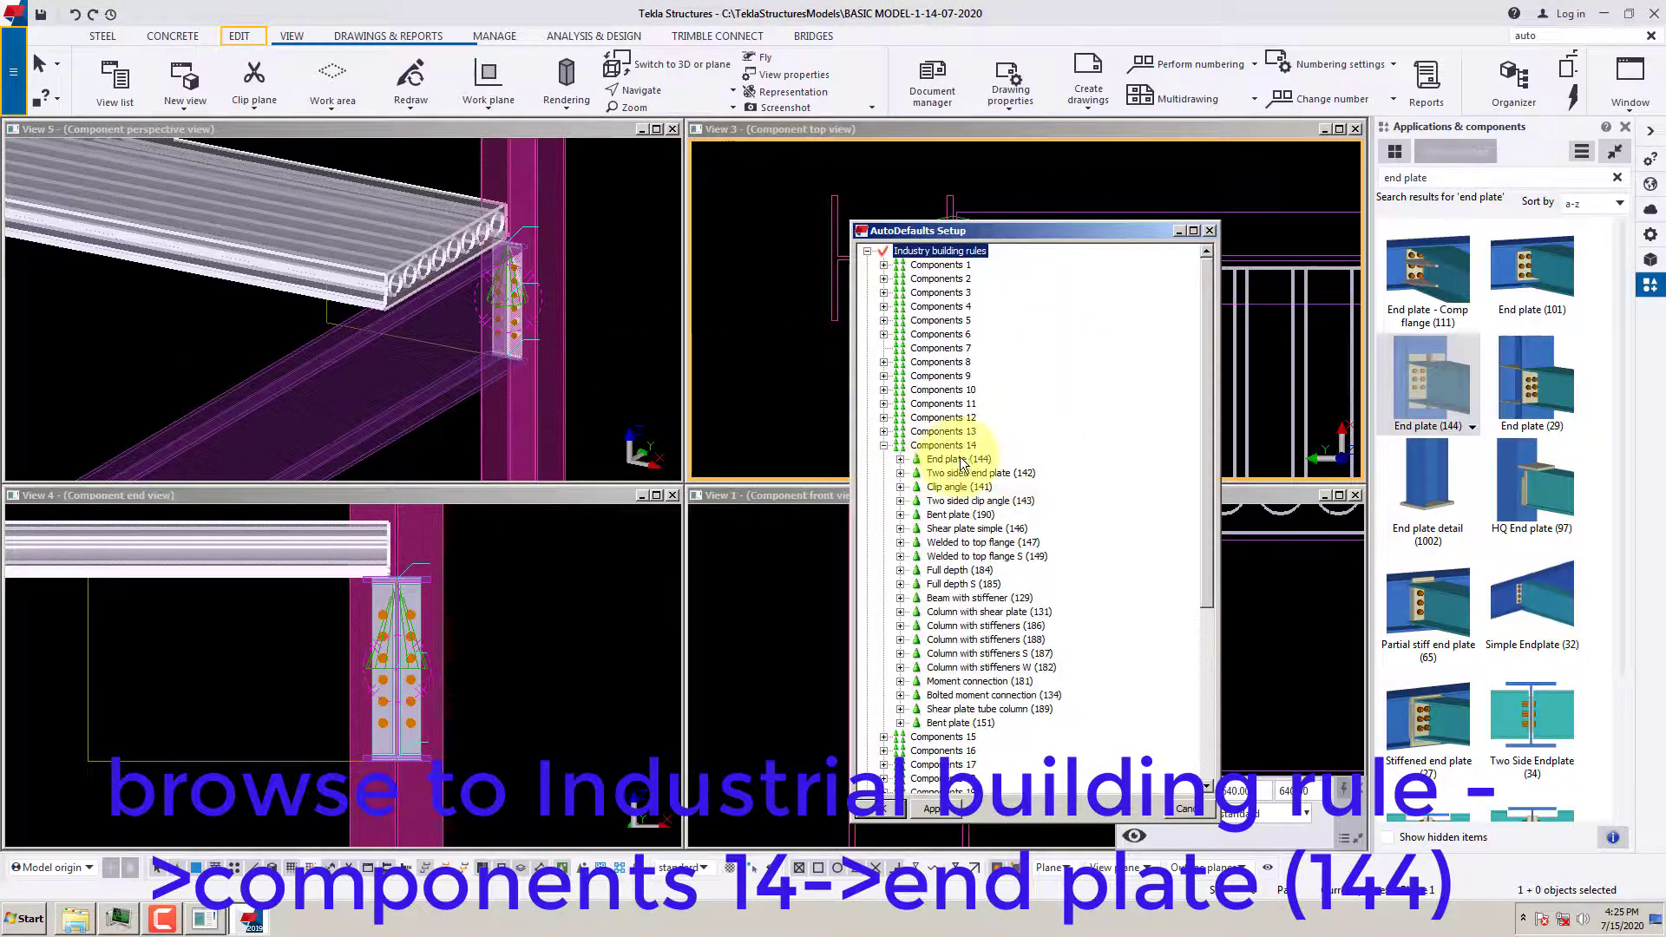
{"action": "left_click", "coordinate": [958, 459]}
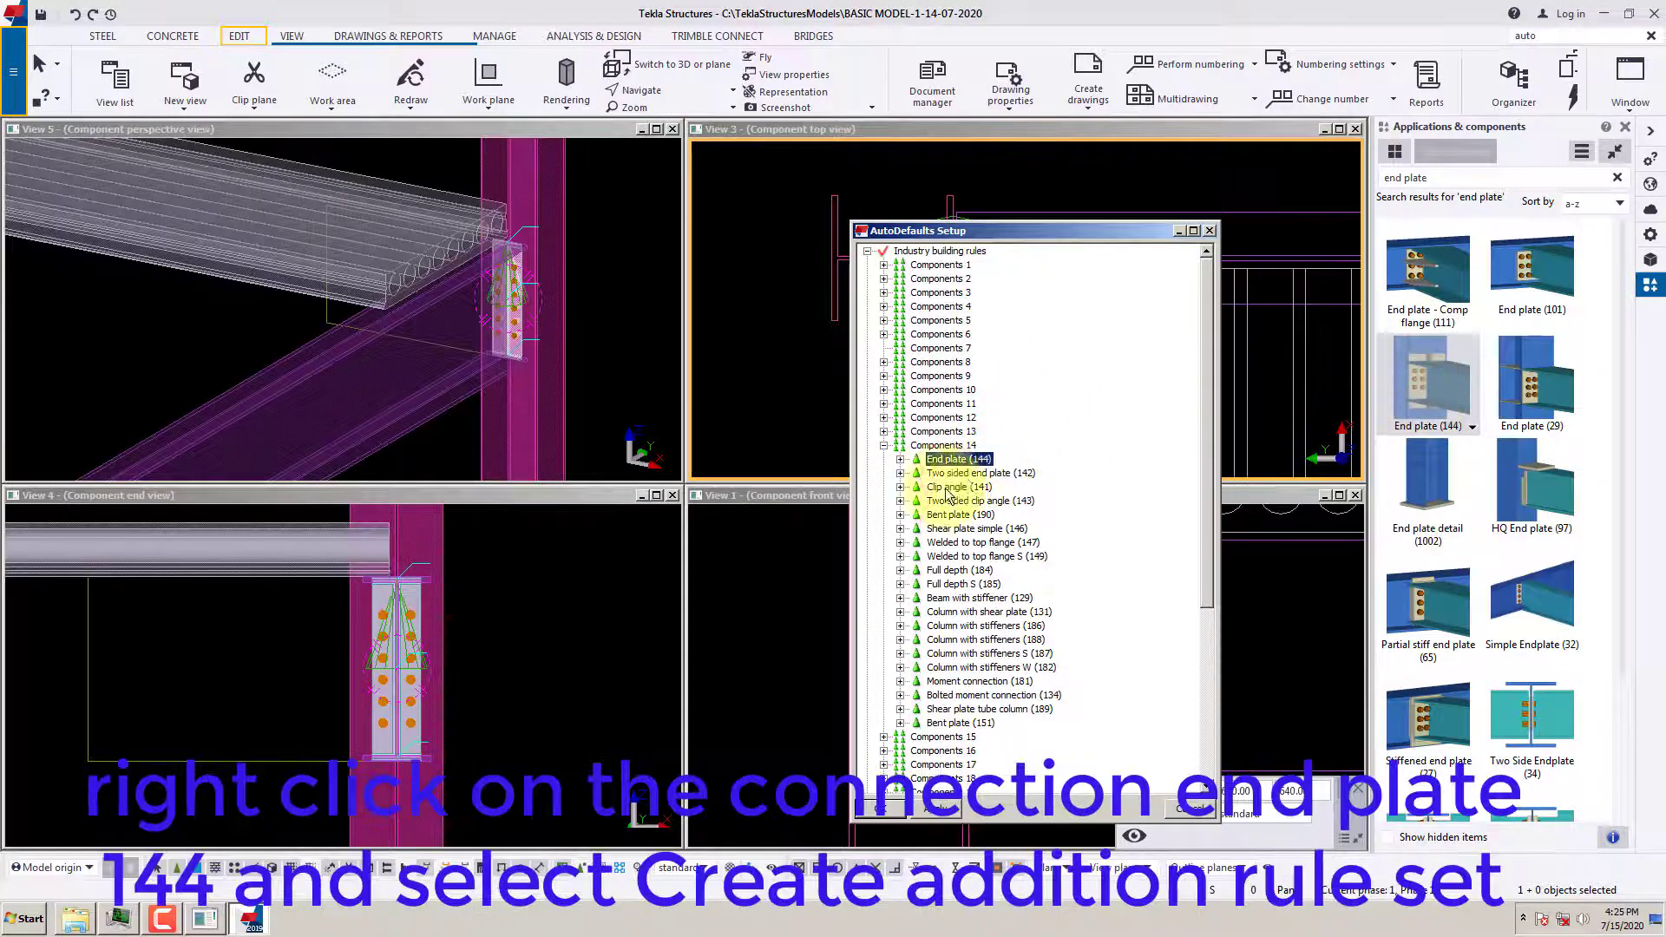
Expand End plate (144) in the rule tree and create an additional rule set for it
{"action": "left_click_drag", "start_coordinate": [972, 230], "coordinate": [657, 281]}
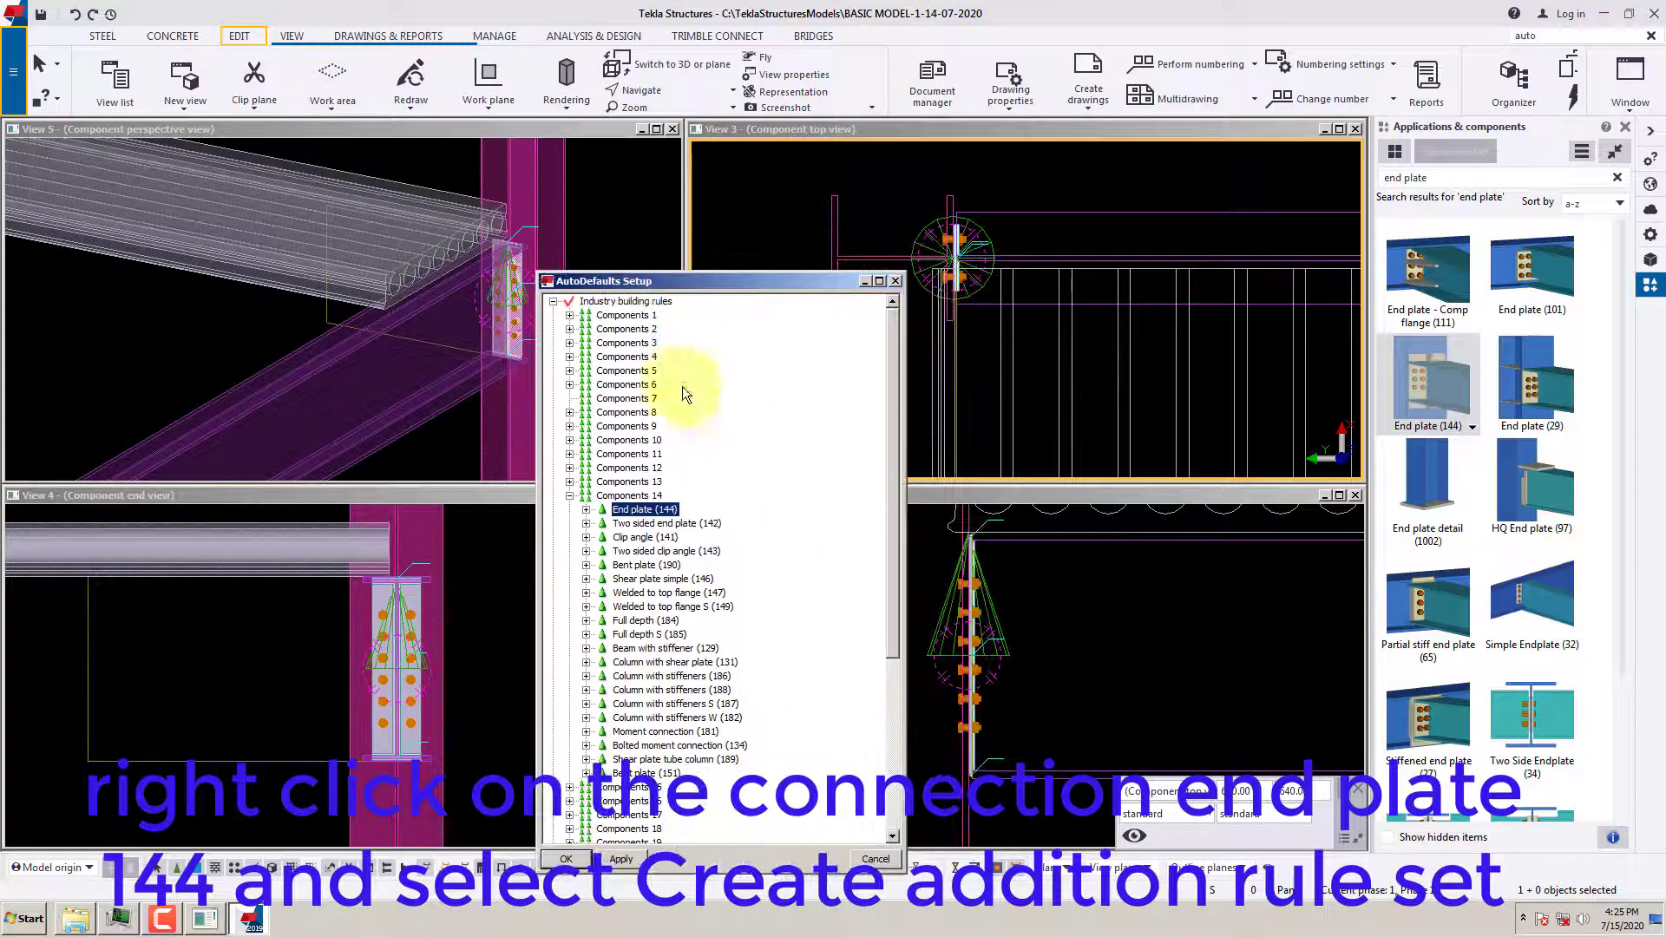
{"action": "left_click", "coordinate": [587, 510]}
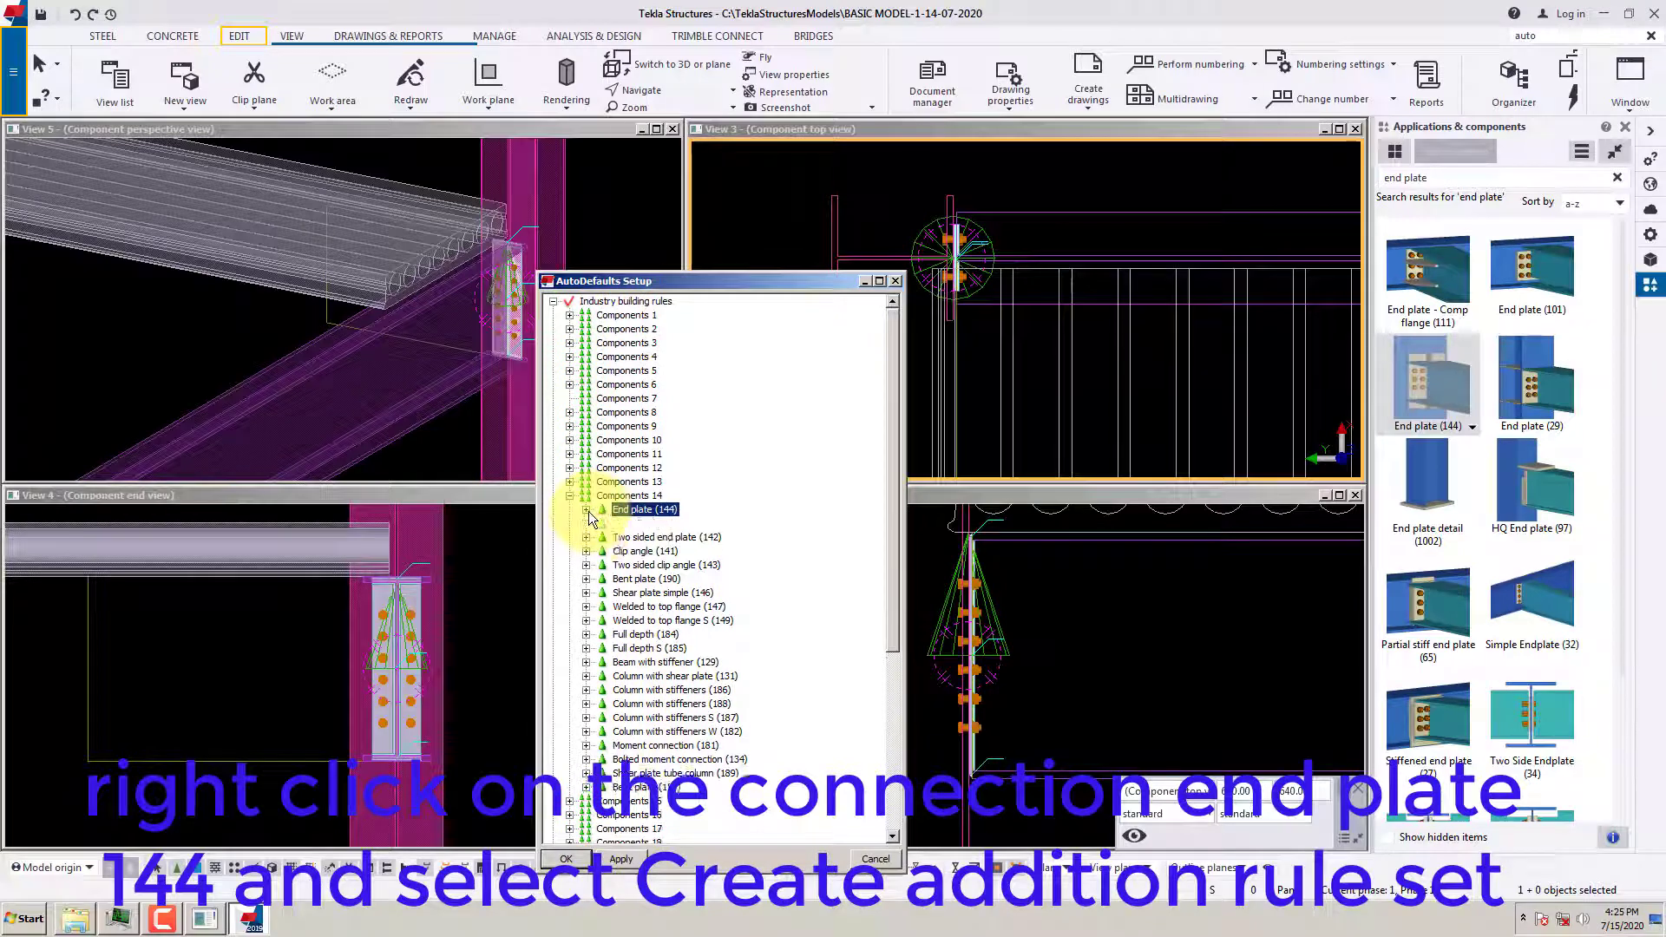
{"action": "right_click", "coordinate": [650, 515]}
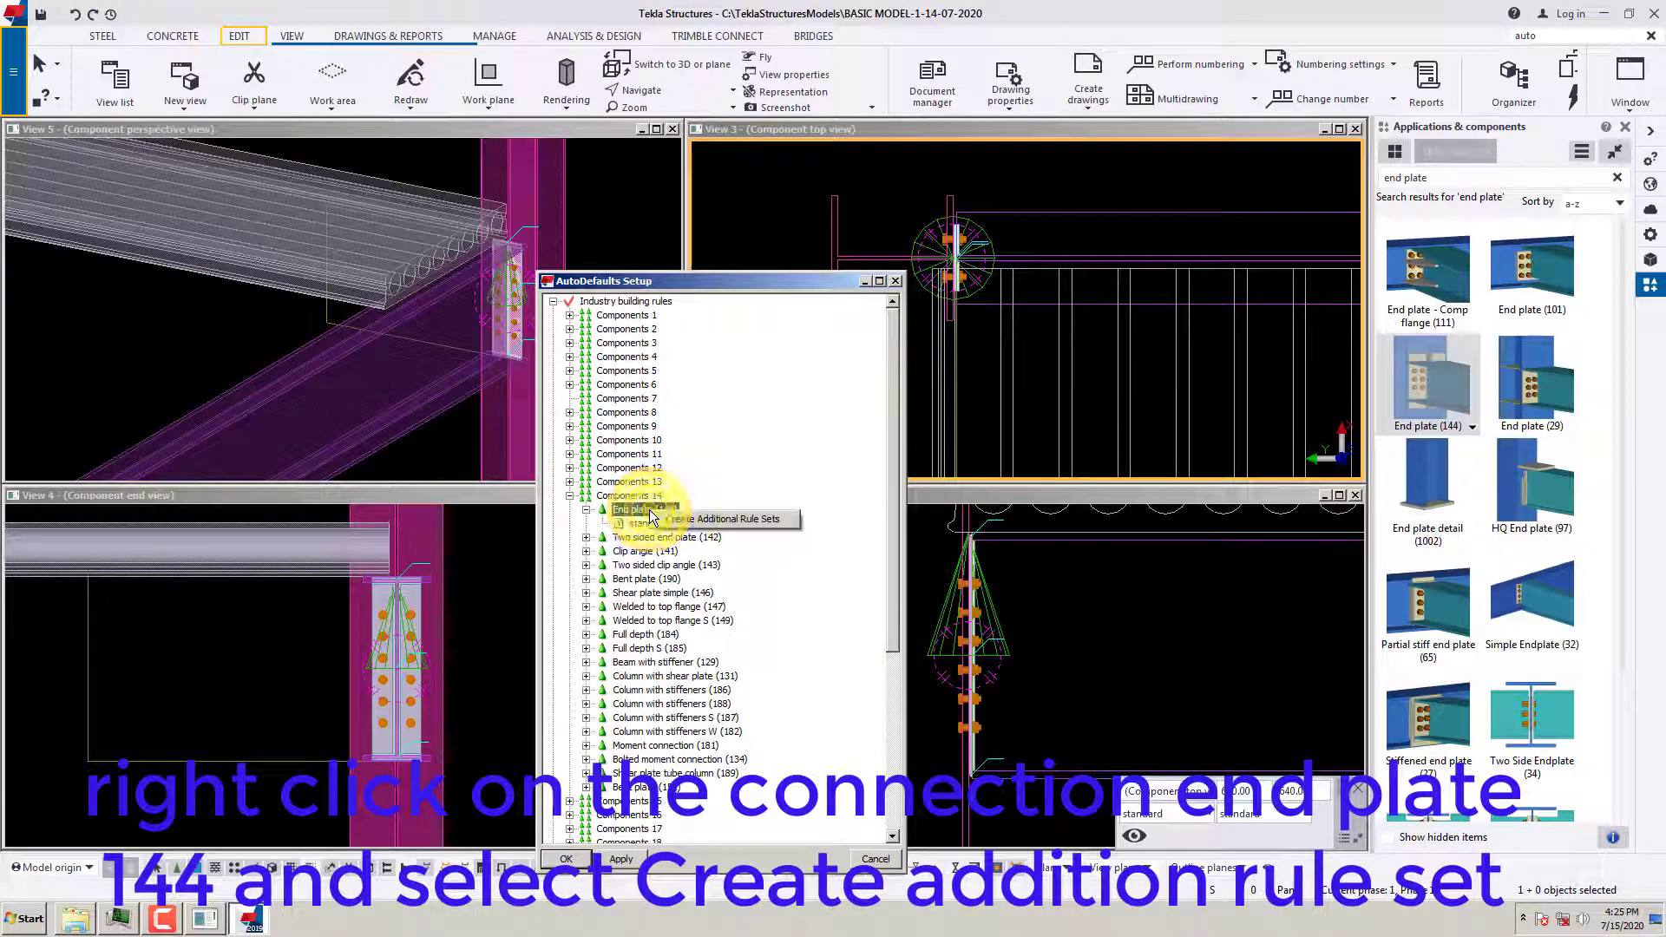
{"action": "left_click", "coordinate": [703, 519]}
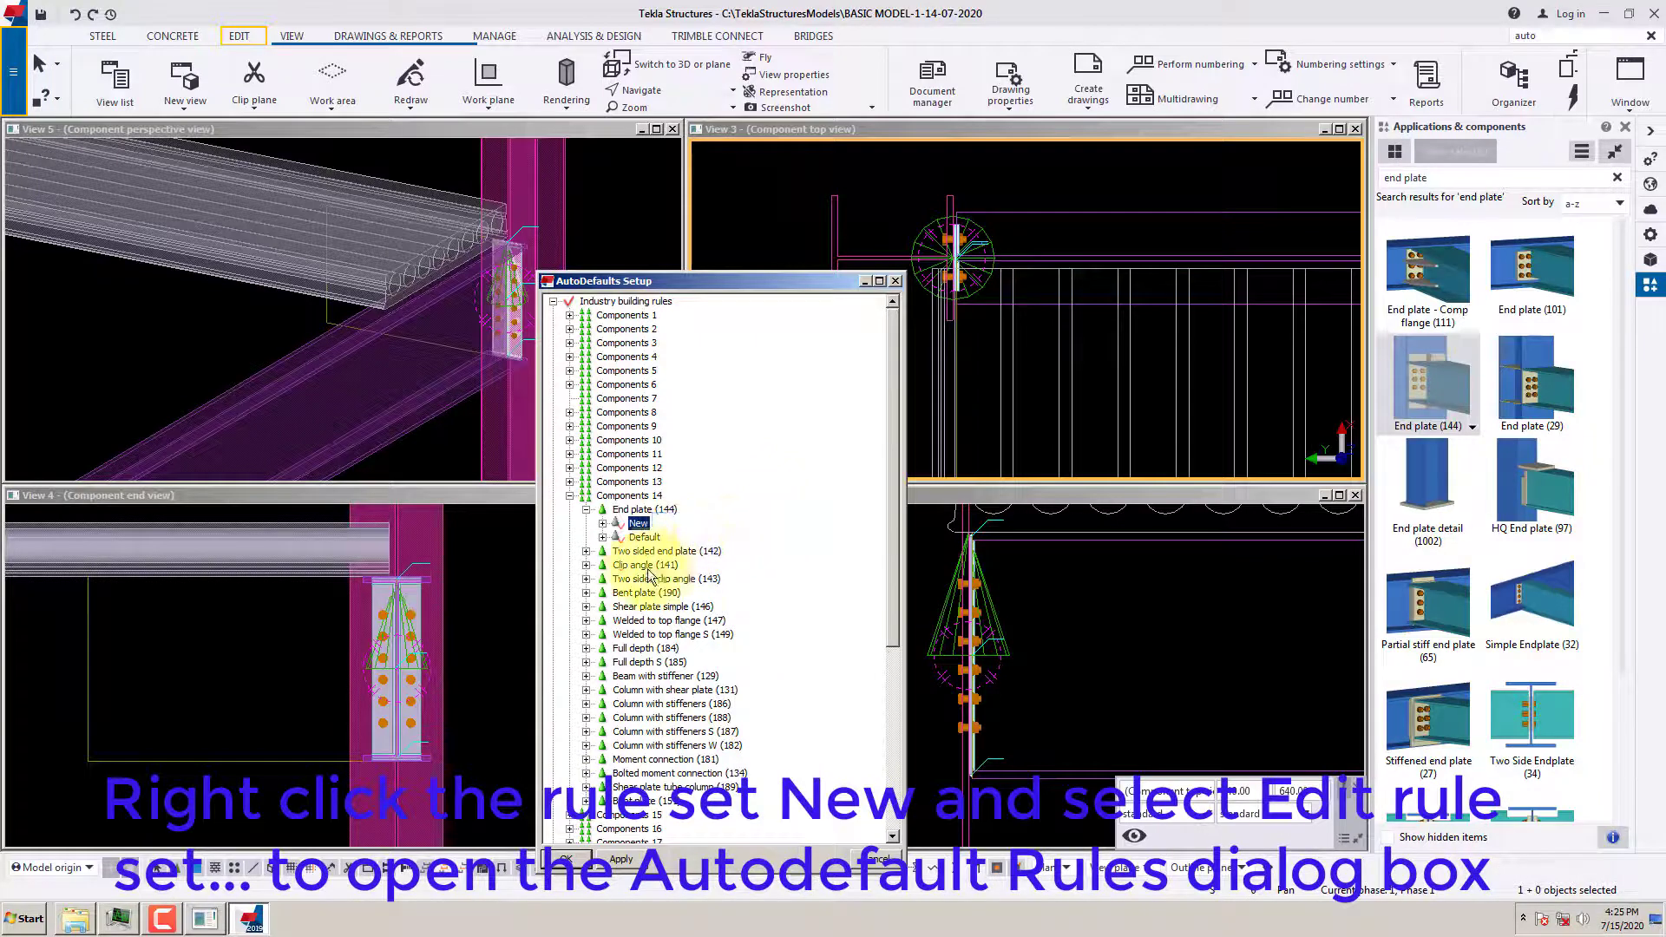
Open the new End plate (144) rule set for editing and add the Secondary 1 profile rule to it
{"action": "right_click", "coordinate": [638, 523]}
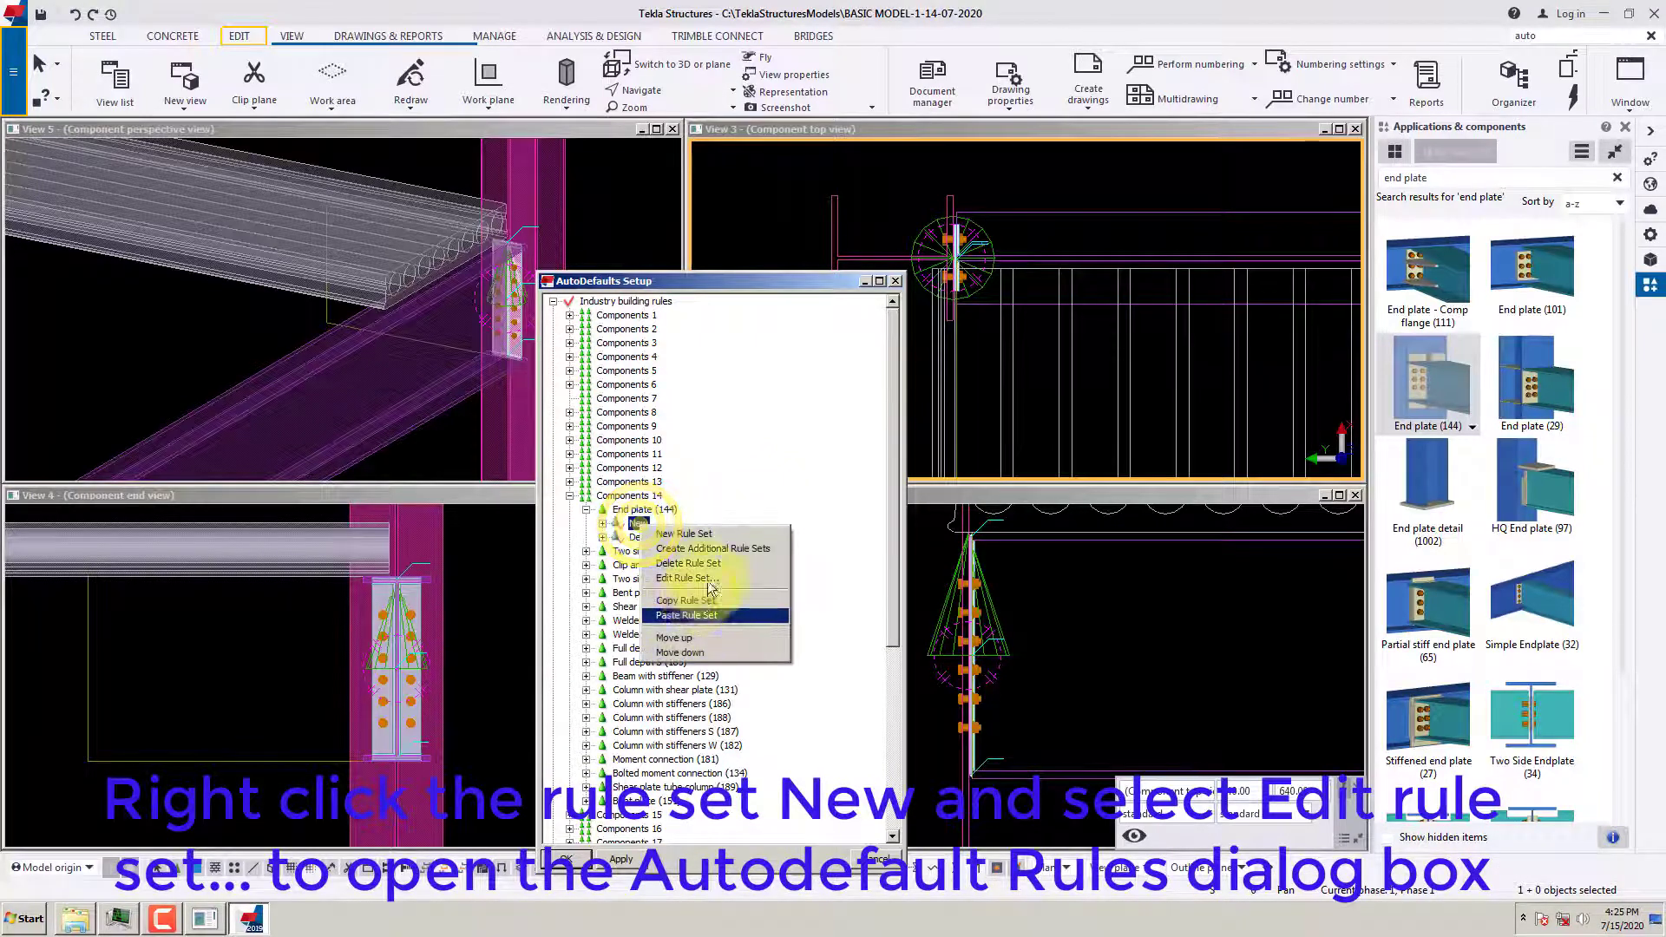
{"action": "left_click", "coordinate": [709, 579]}
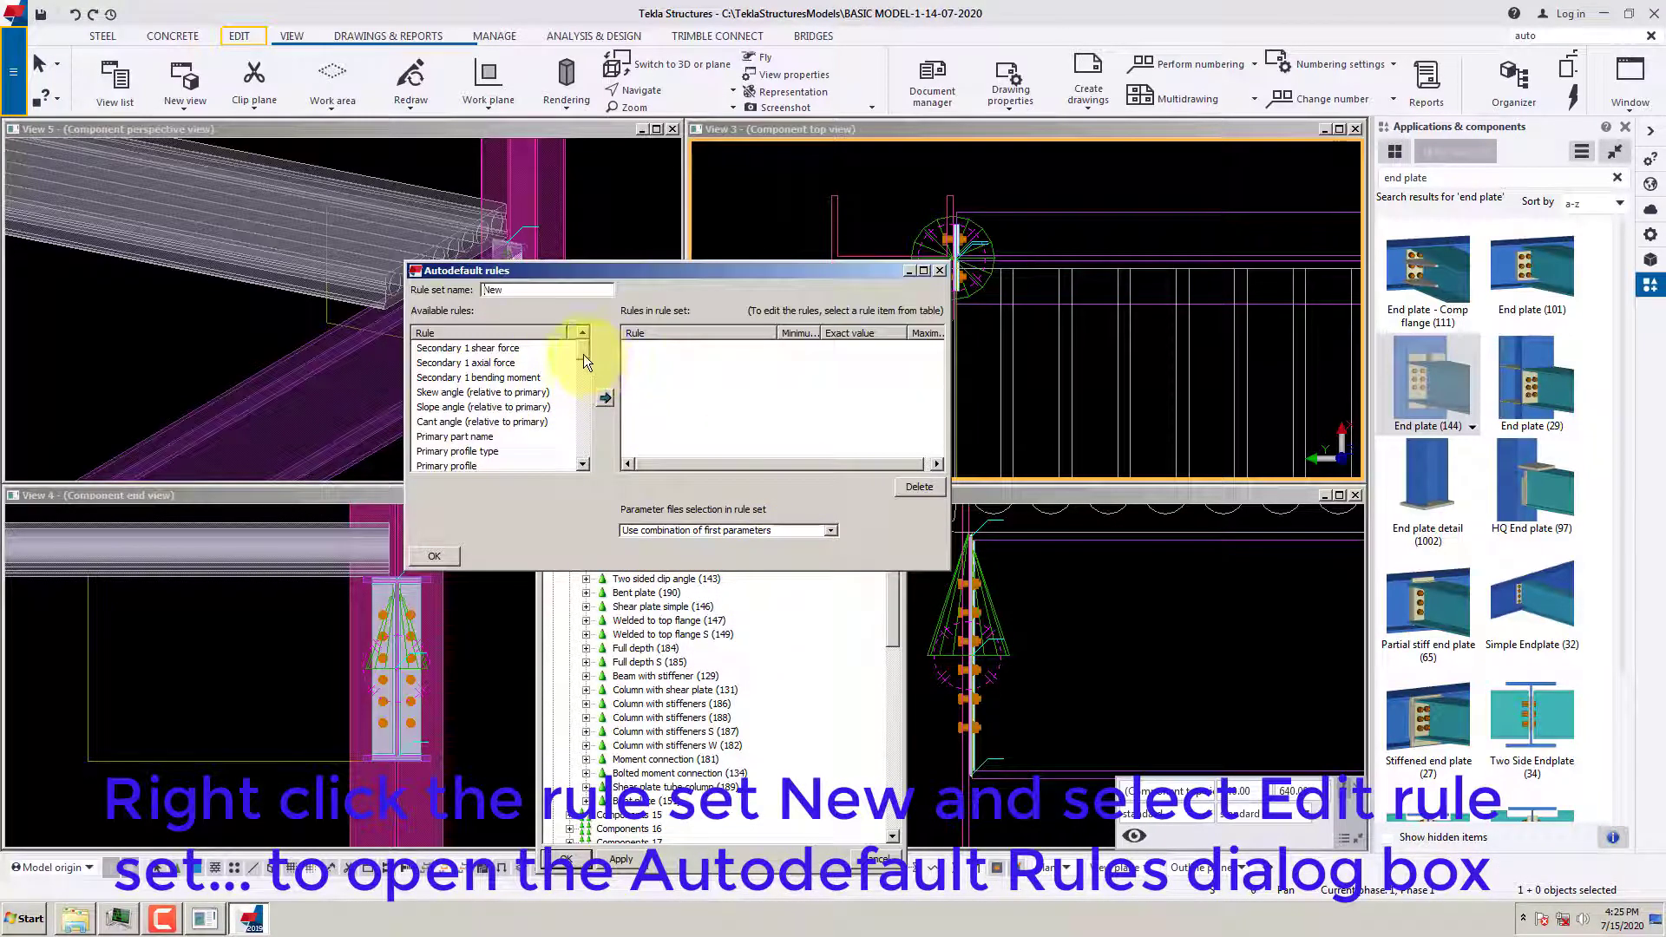
{"action": "left_click_drag", "start_coordinate": [583, 363], "coordinate": [586, 371]}
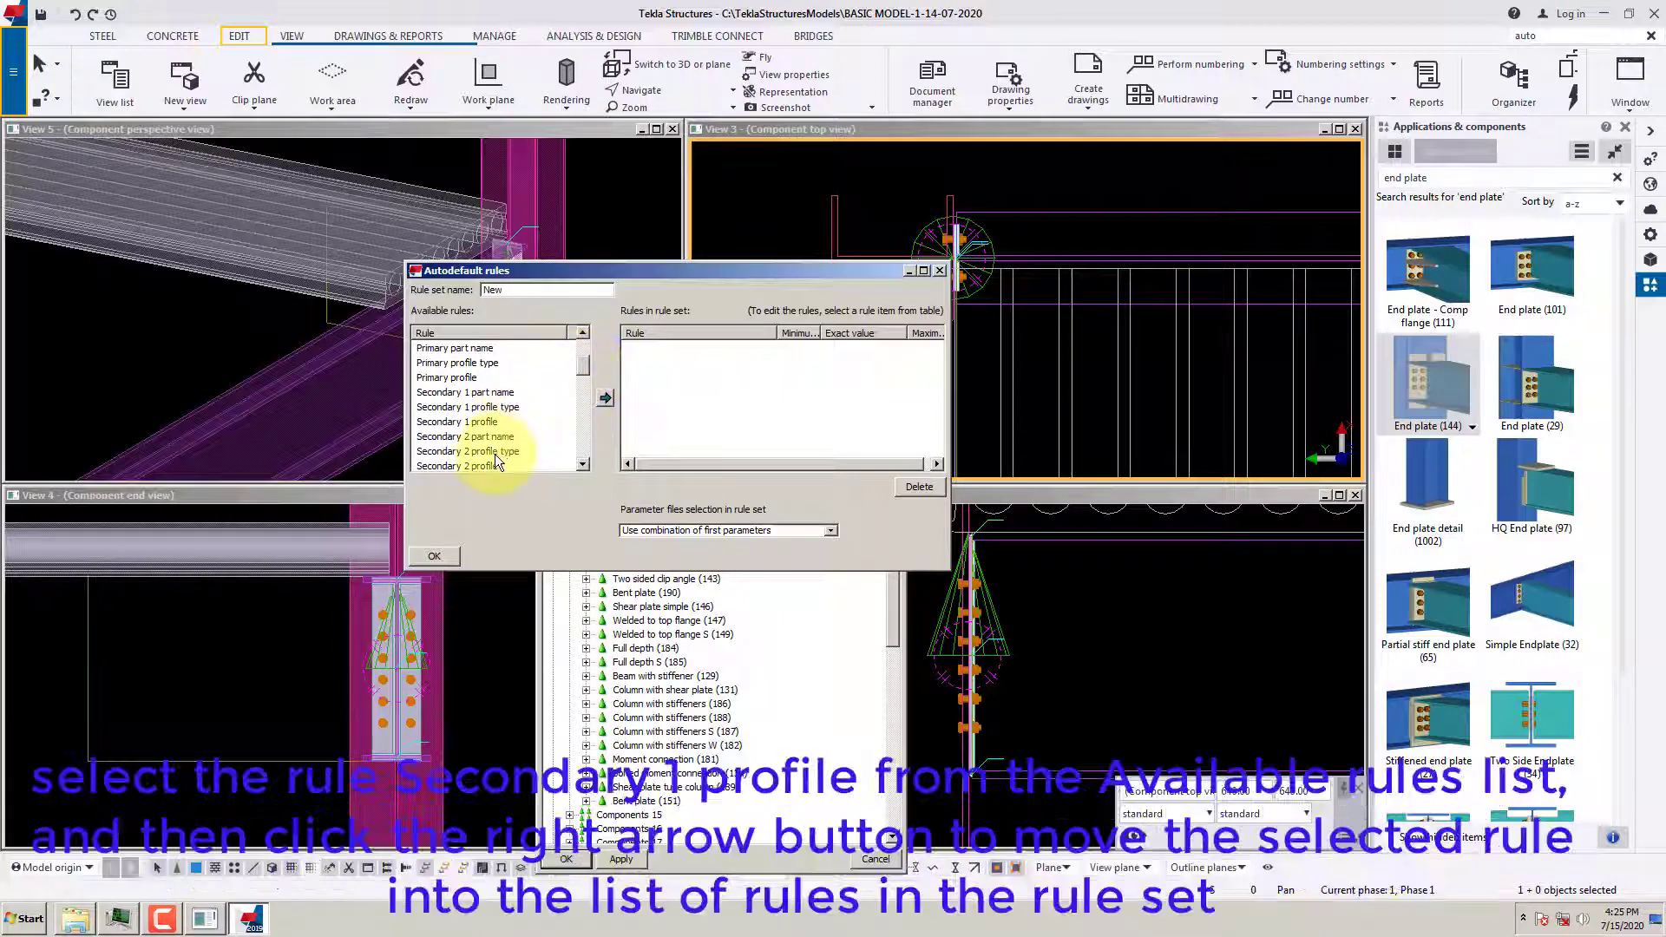
{"action": "left_click", "coordinate": [486, 422]}
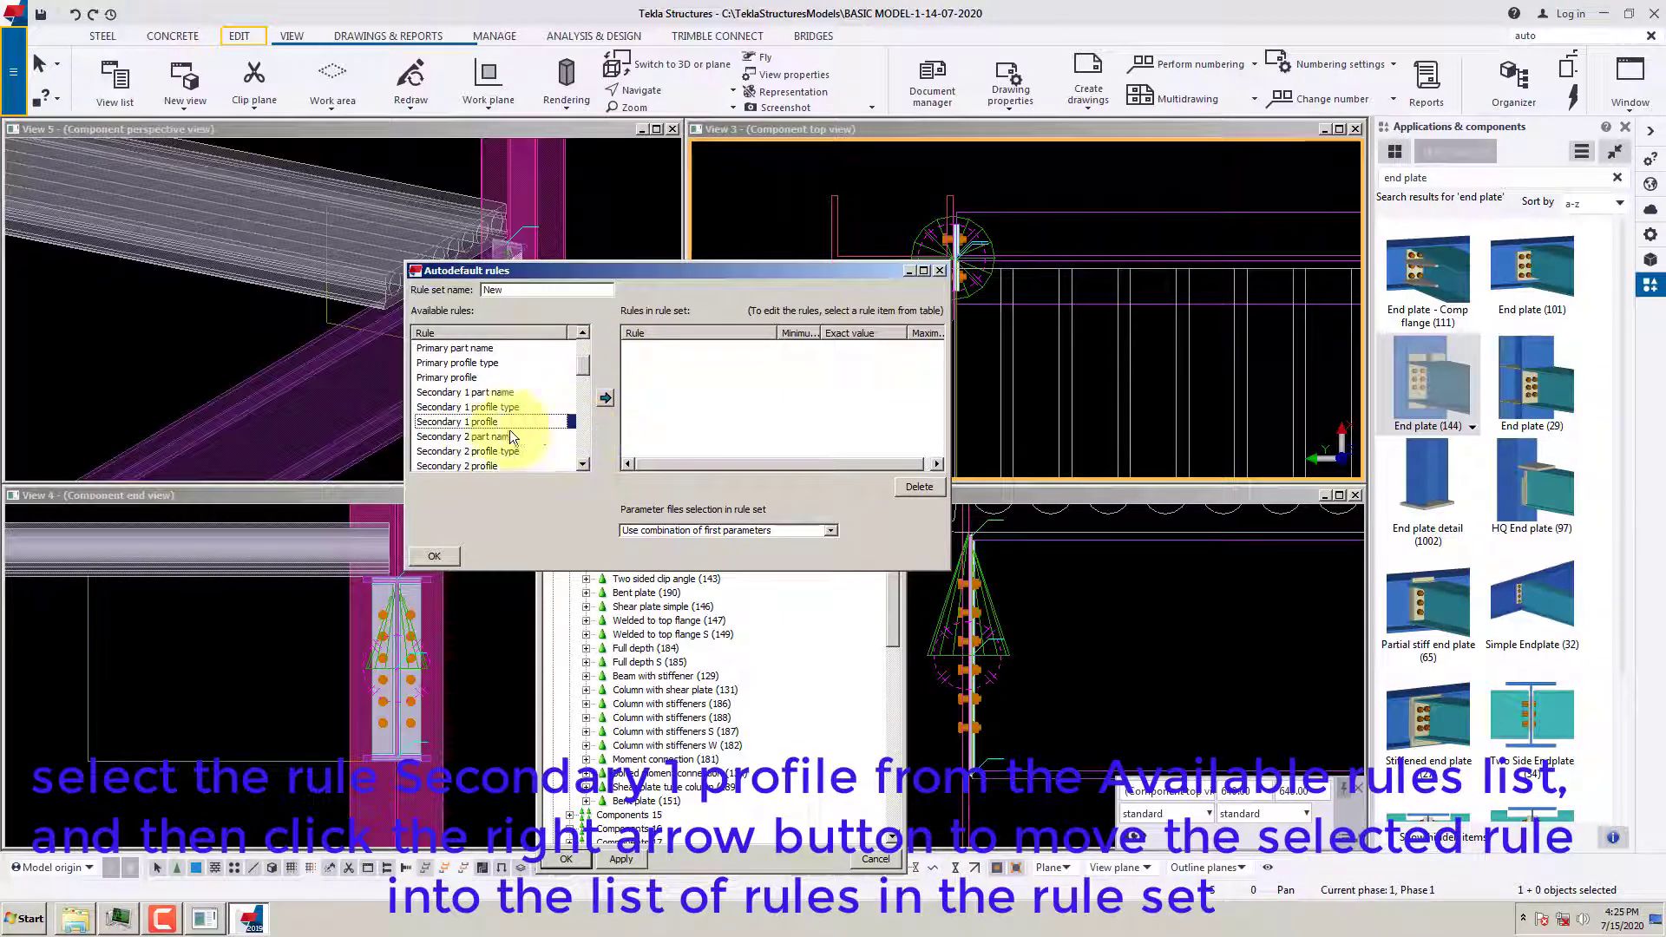
{"action": "left_click", "coordinate": [605, 399]}
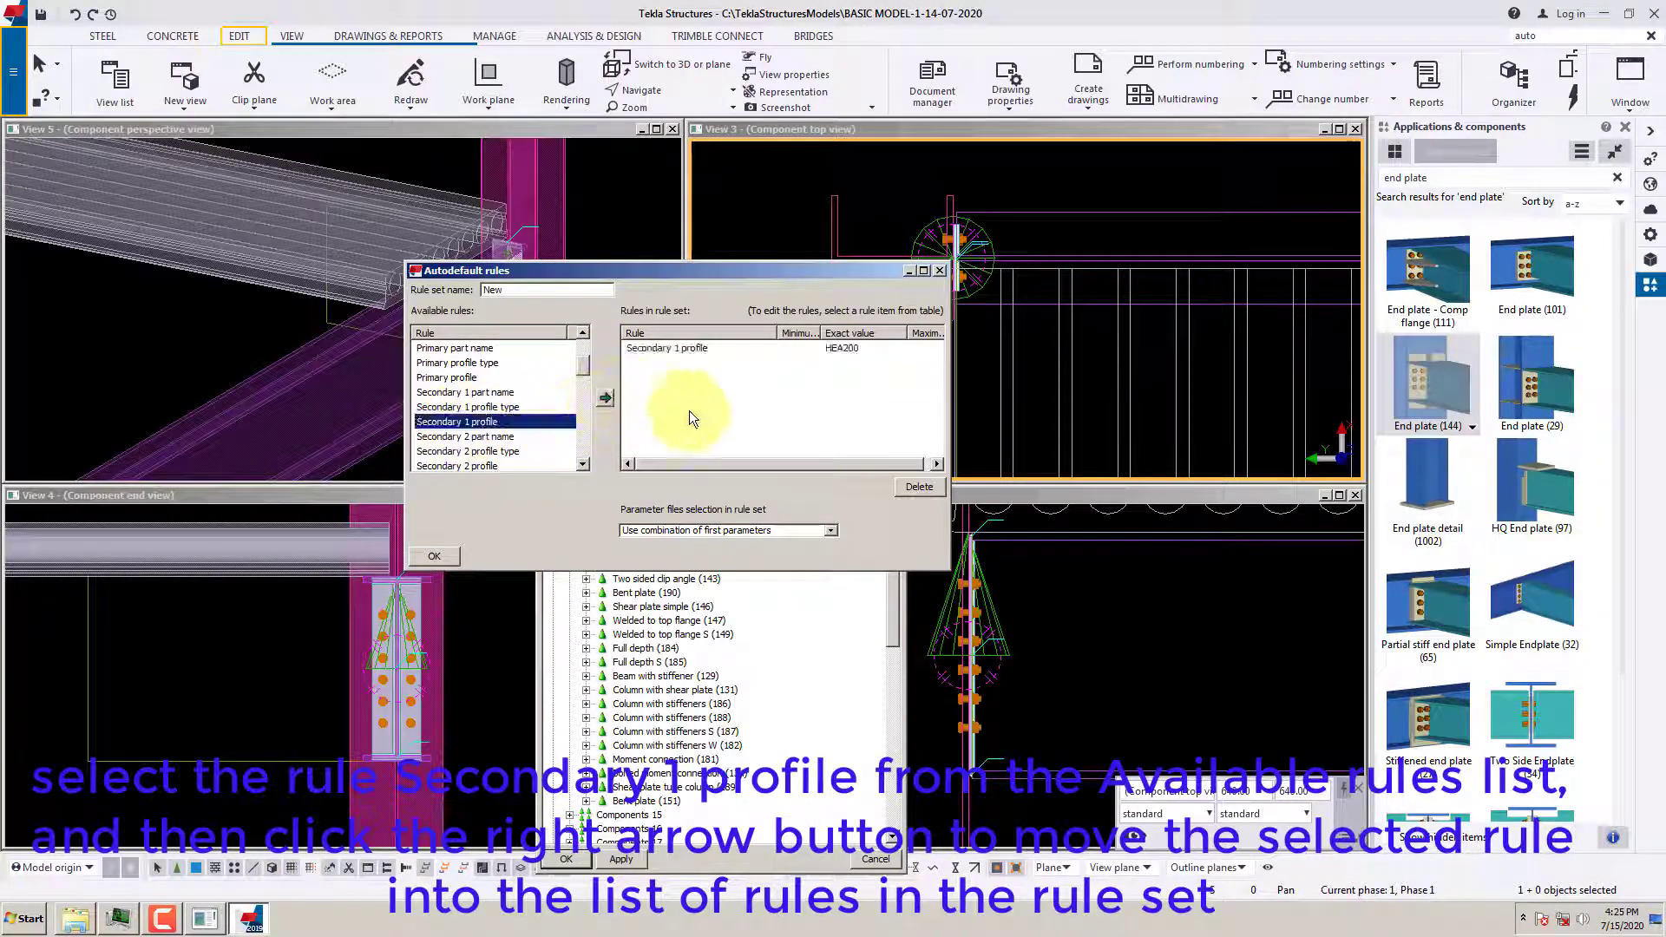
Set the exact value of the Secondary 1 profile rule to IPE600
{"action": "left_click", "coordinate": [866, 349]}
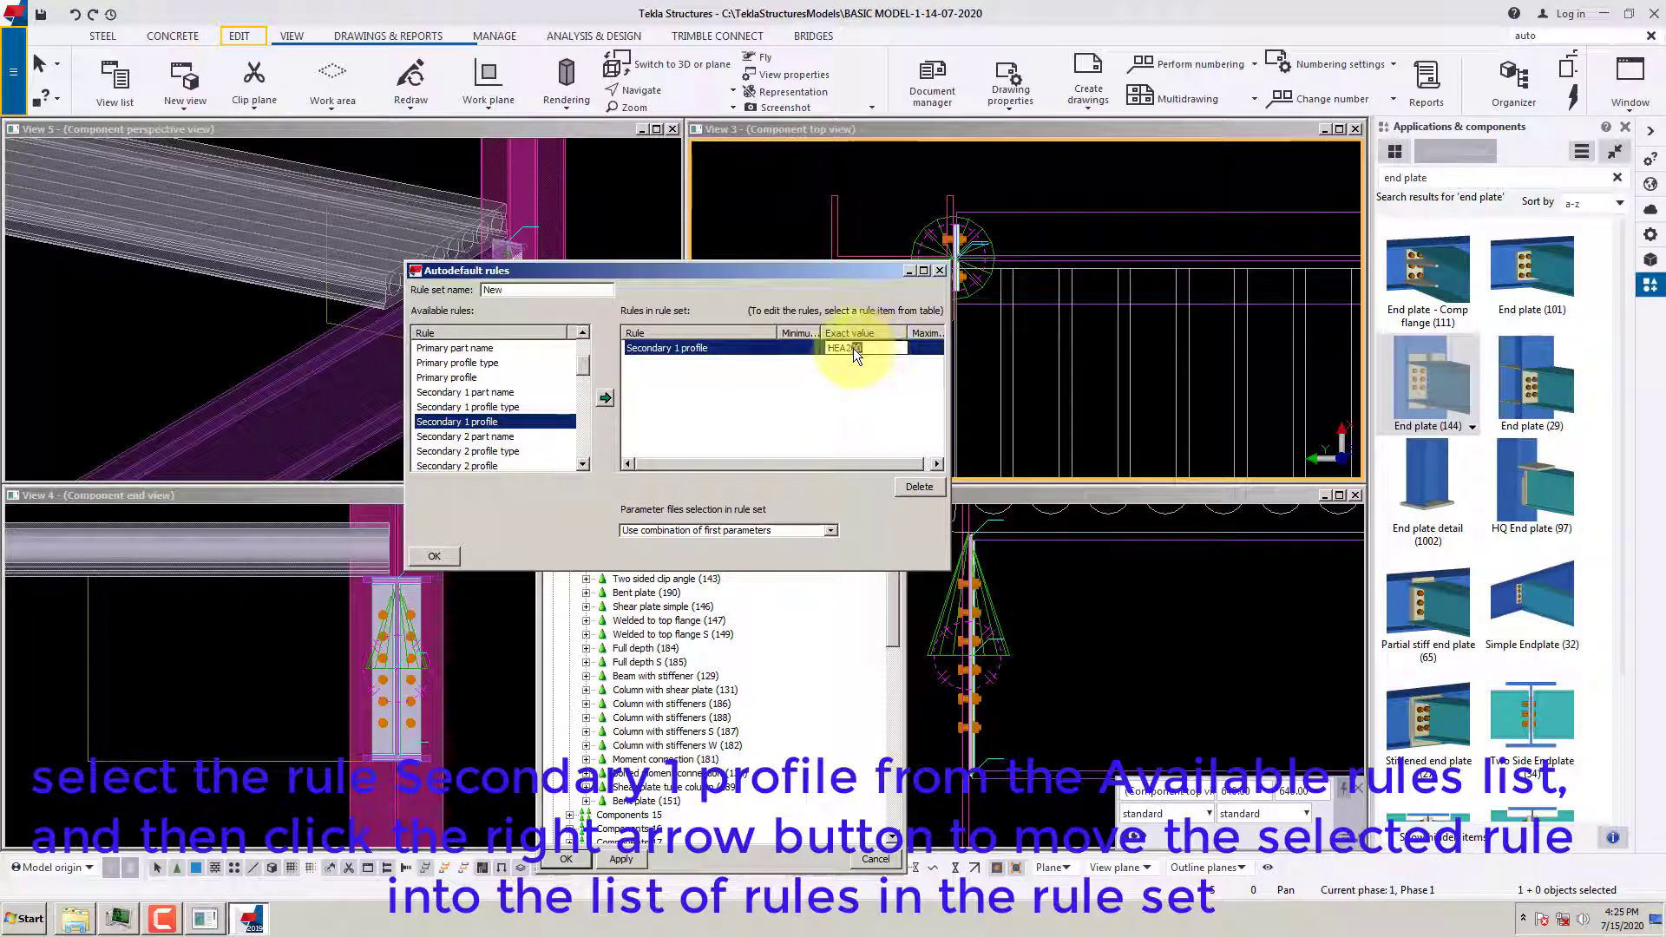
{"action": "key", "text": "BackSpace"}
{"action": "key", "text": "BackSpace"}
{"action": "key", "text": "BackSpace"}
{"action": "key", "text": "BackSpace"}
{"action": "key", "text": "BackSpace"}
{"action": "key", "text": "BackSpace"}
{"action": "type", "text": "h"}
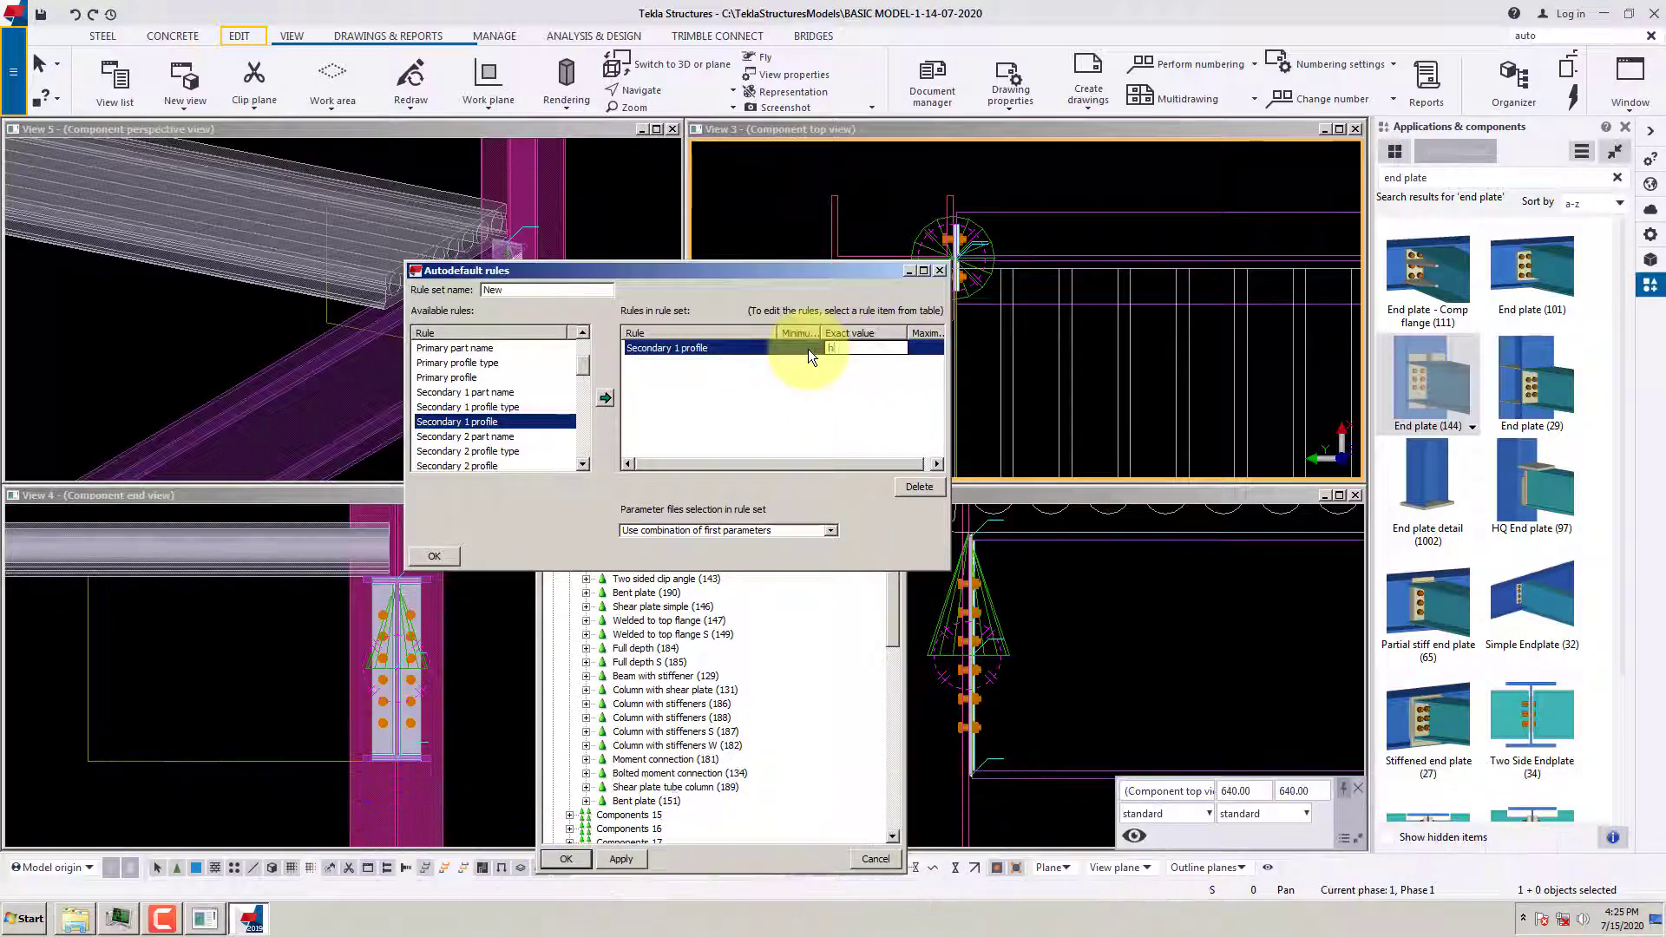
{"action": "key", "text": "BackSpace"}
{"action": "type", "text": "IPE600"}
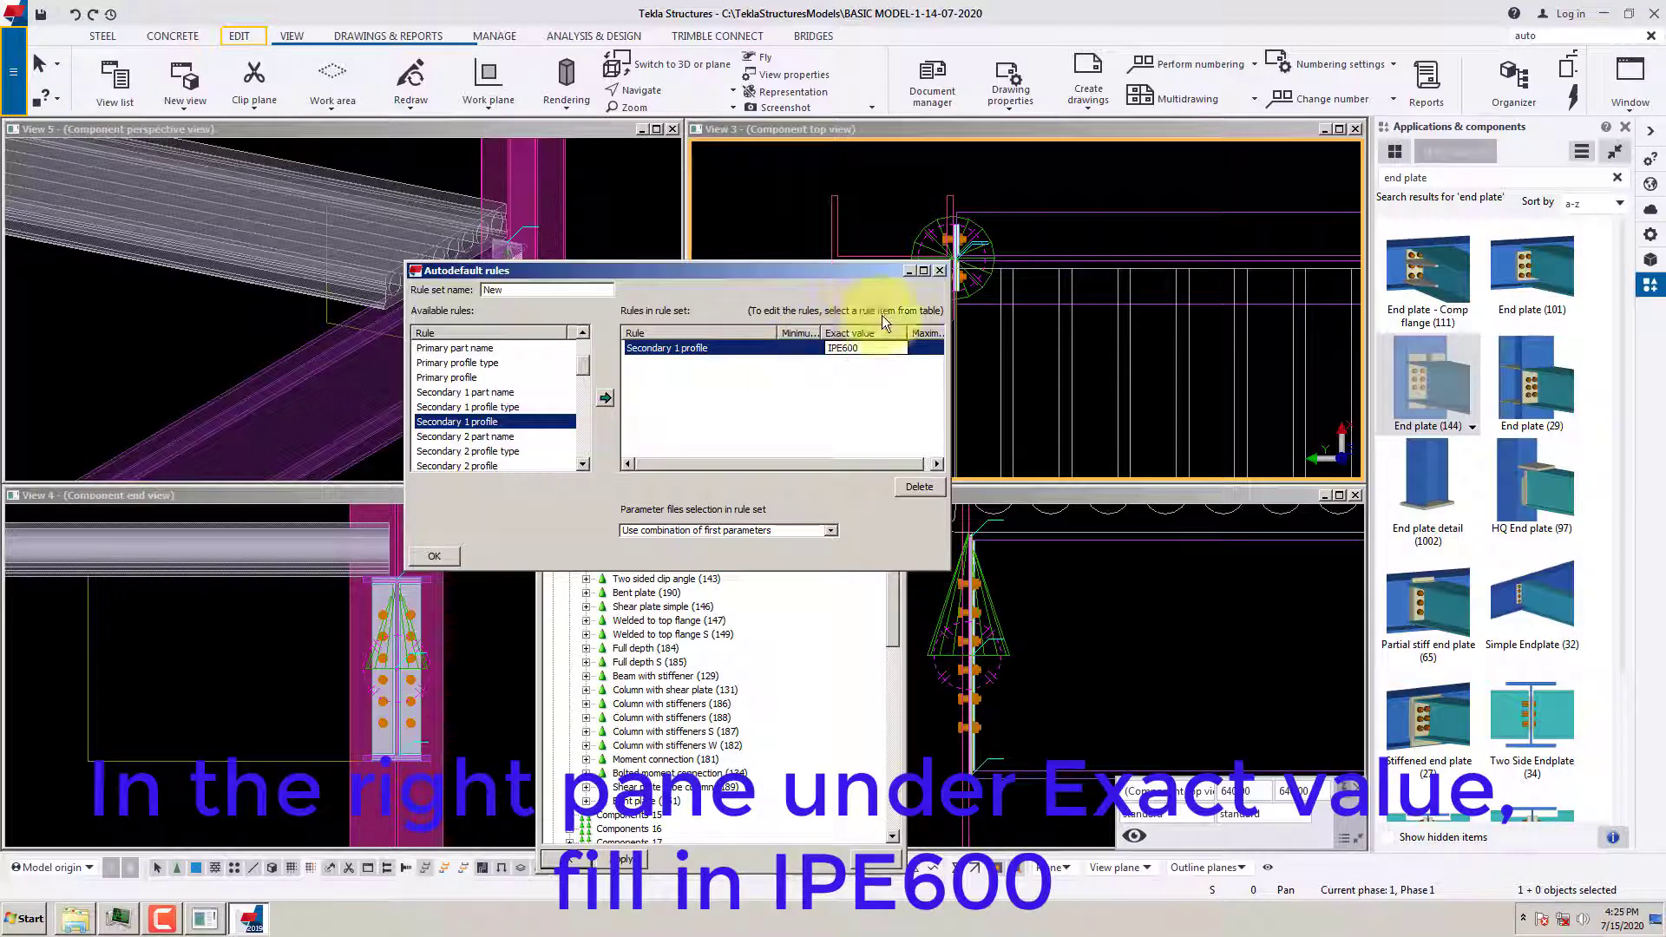
Name the rule set "Secondary IPE600"
{"action": "left_click_drag", "start_coordinate": [553, 290], "coordinate": [384, 267]}
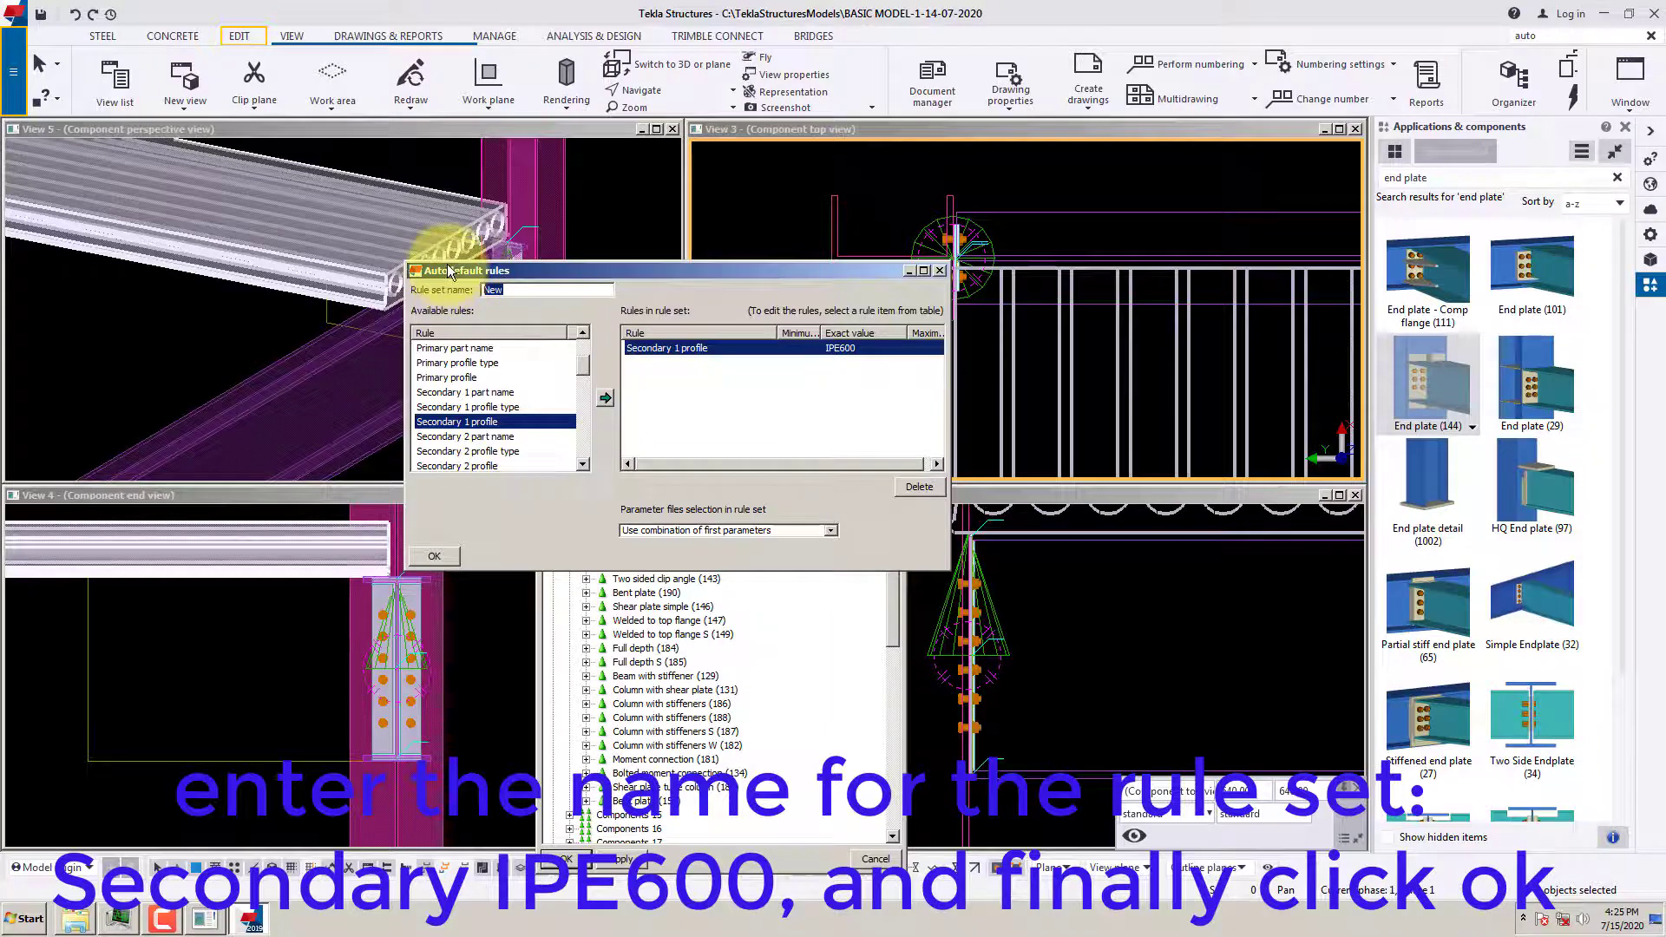
{"action": "type", "text": "Secondary I"}
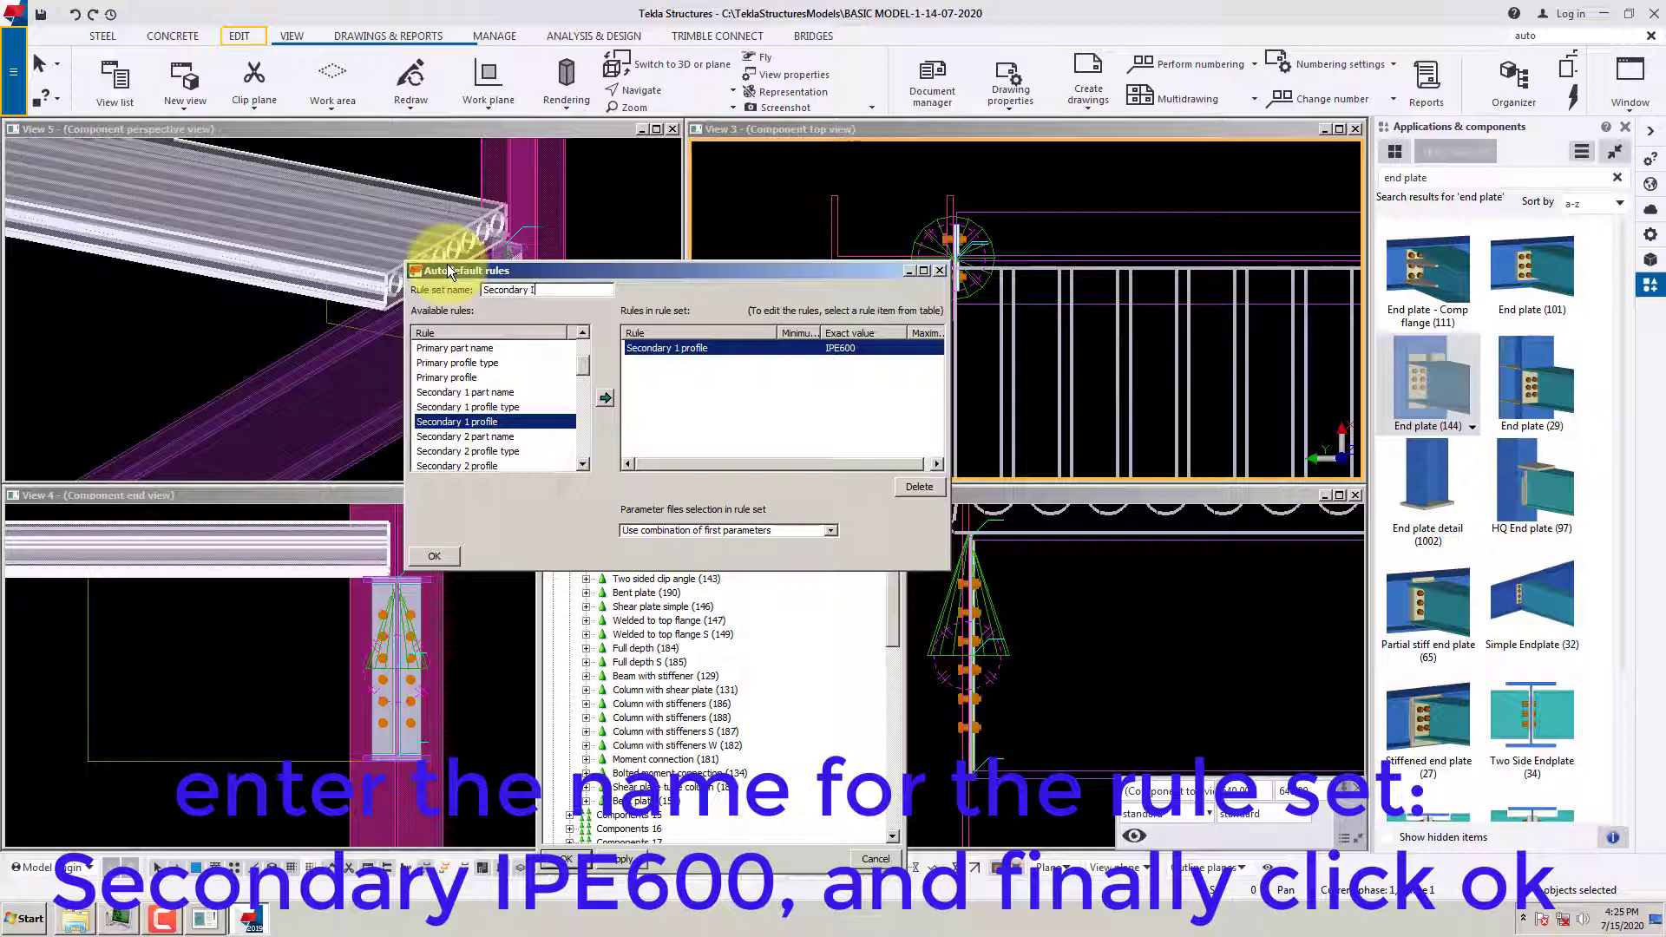
{"action": "type", "text": "PE600"}
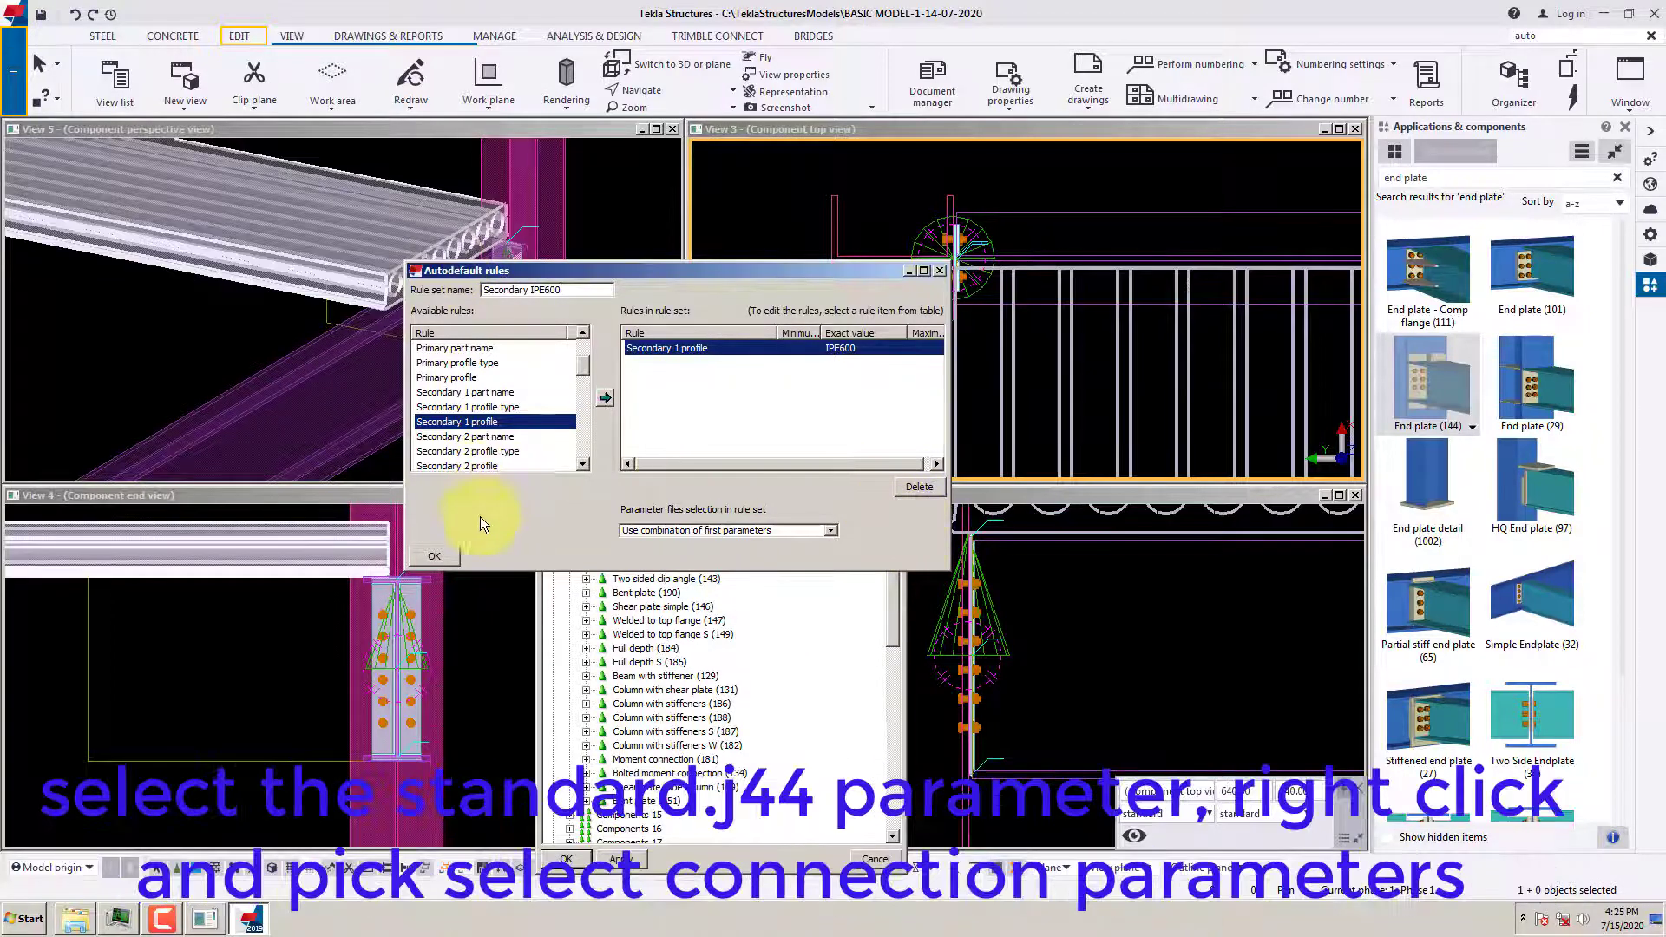
Assign the 6_bolts_type.j144 connection parameters to the Secondary IPE600 rule set, replacing its standard.j144 file
{"action": "left_click", "coordinate": [444, 556]}
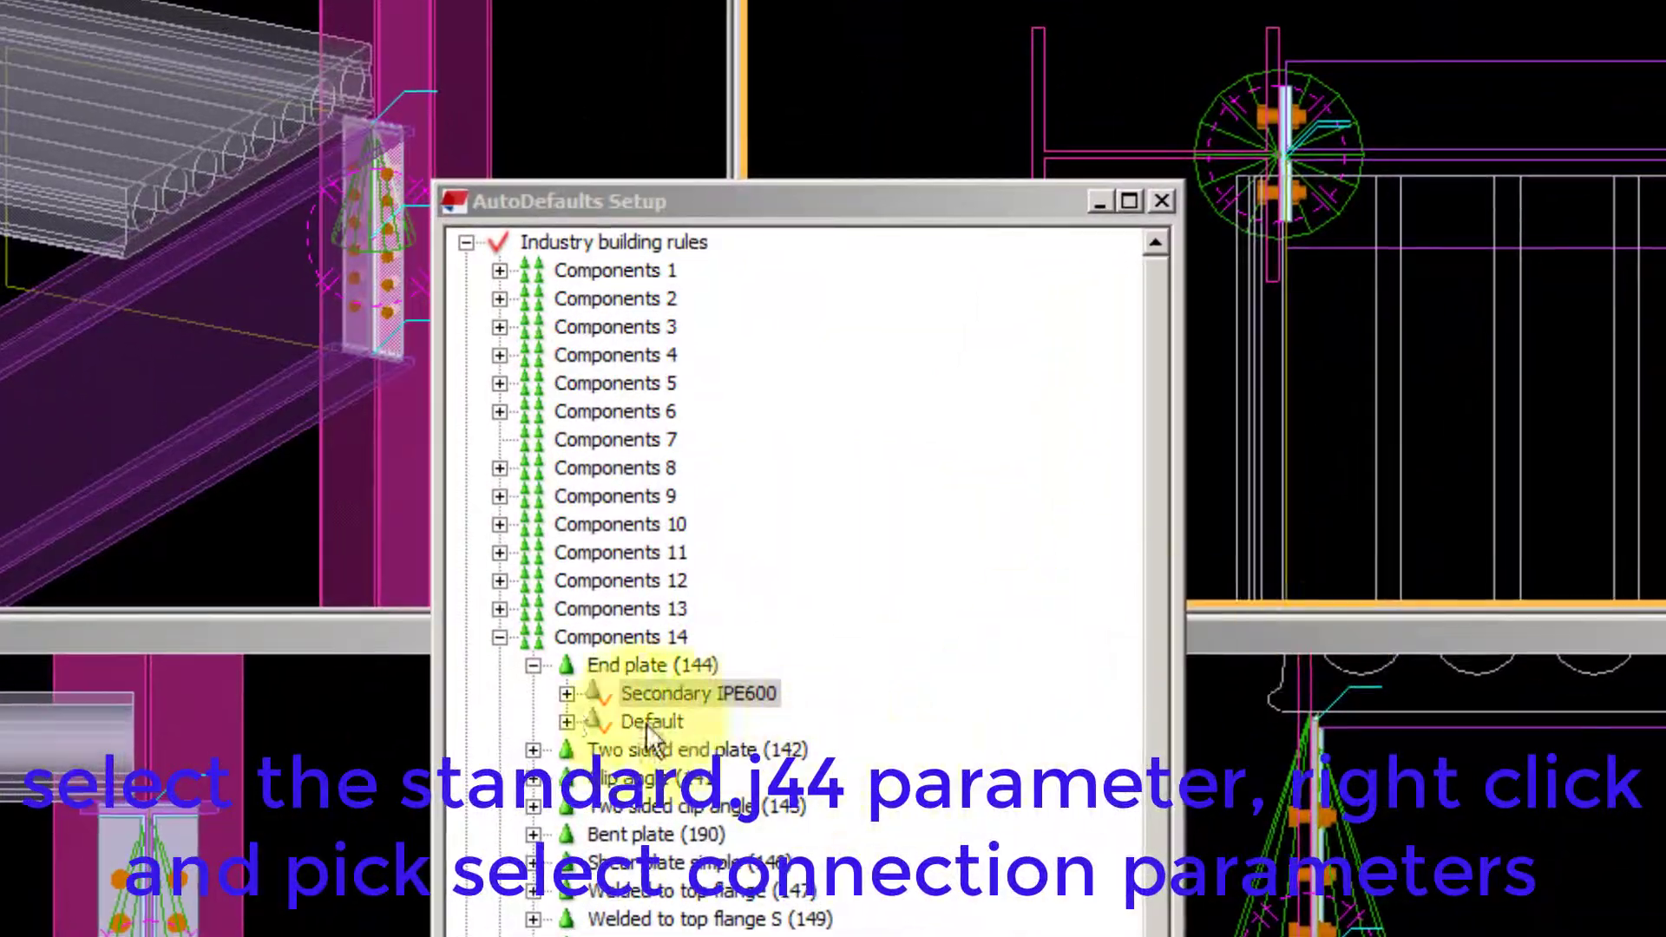
{"action": "left_click", "coordinate": [567, 694]}
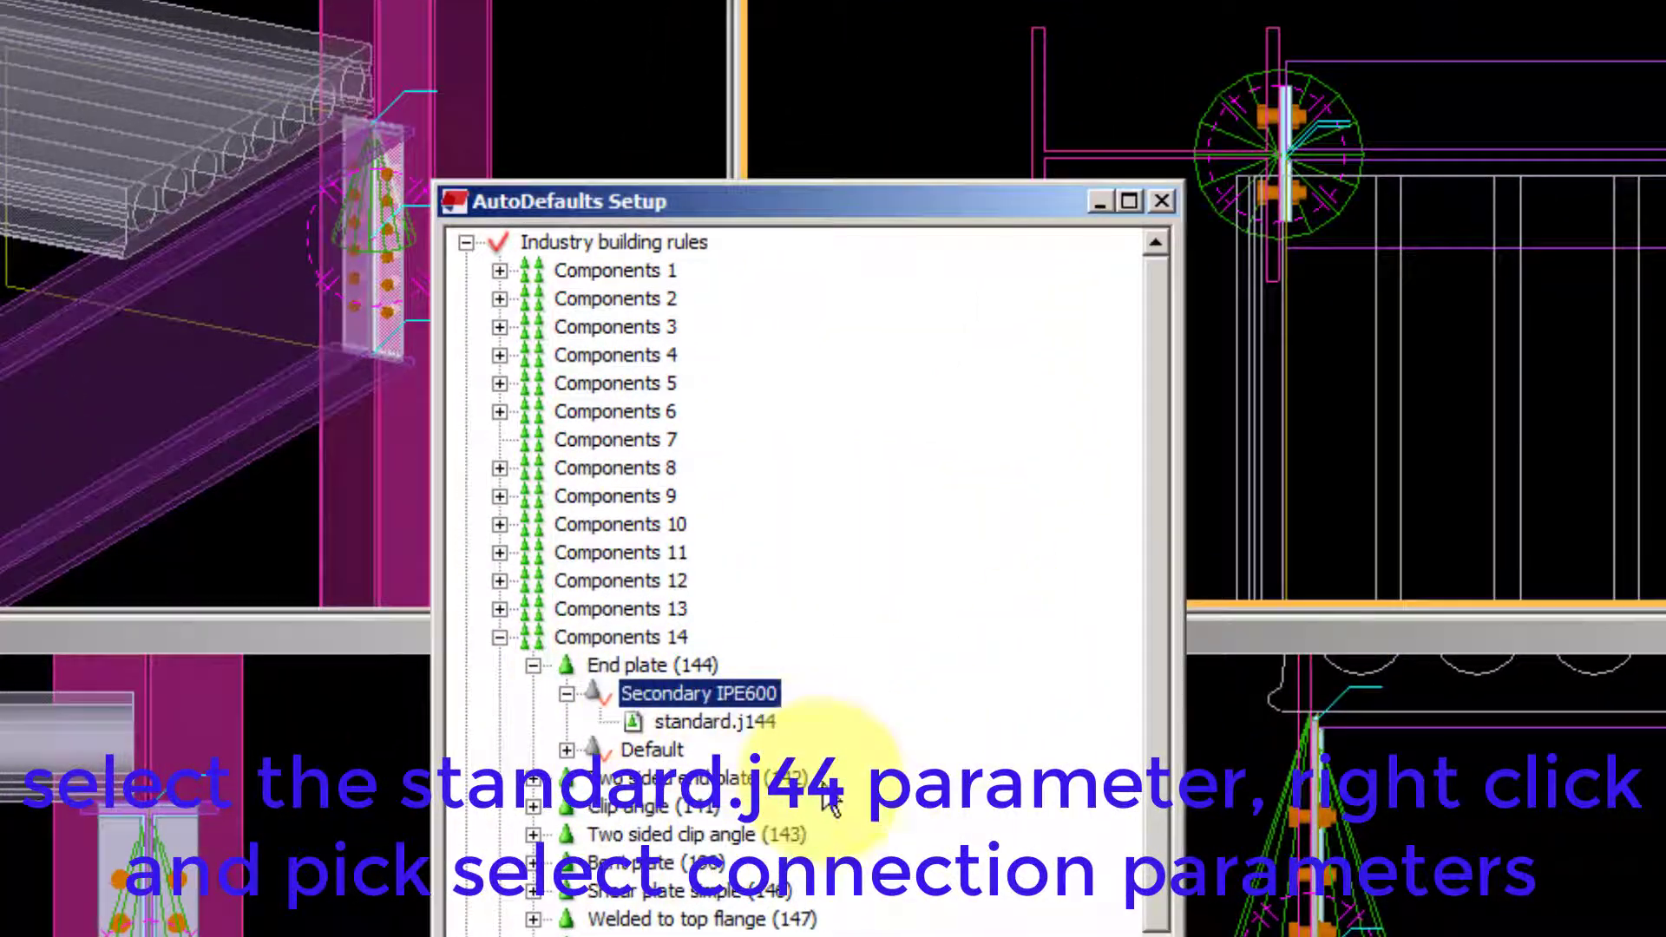
{"action": "left_click", "coordinate": [715, 722]}
{"action": "right_click", "coordinate": [741, 720]}
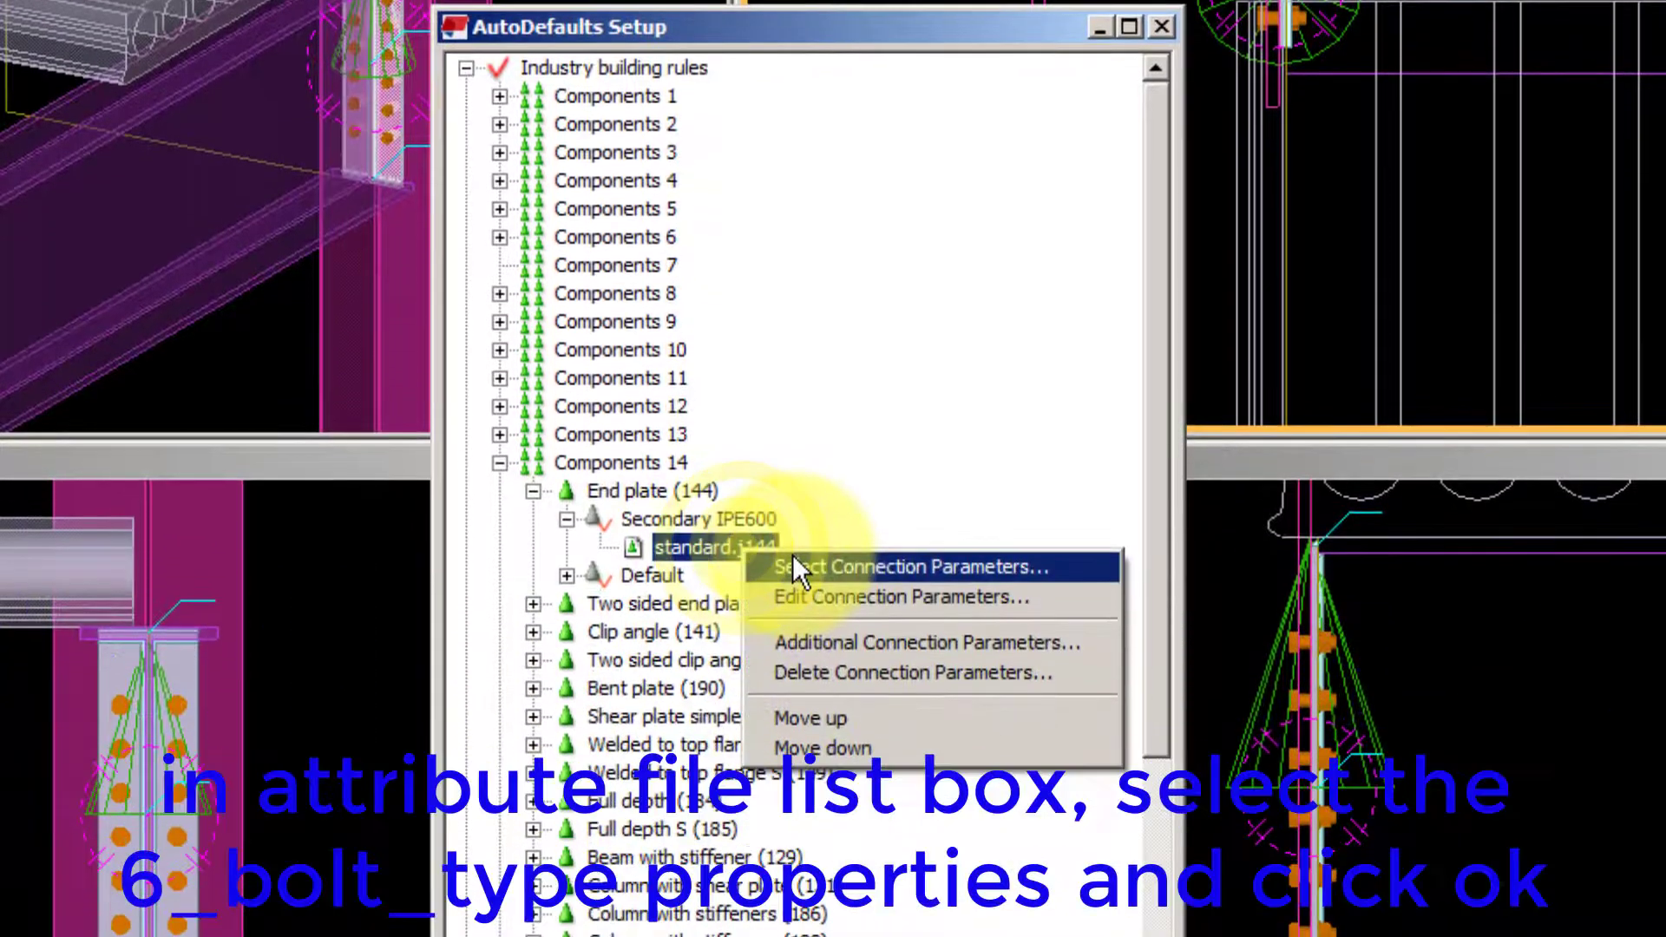
{"action": "left_click", "coordinate": [793, 564]}
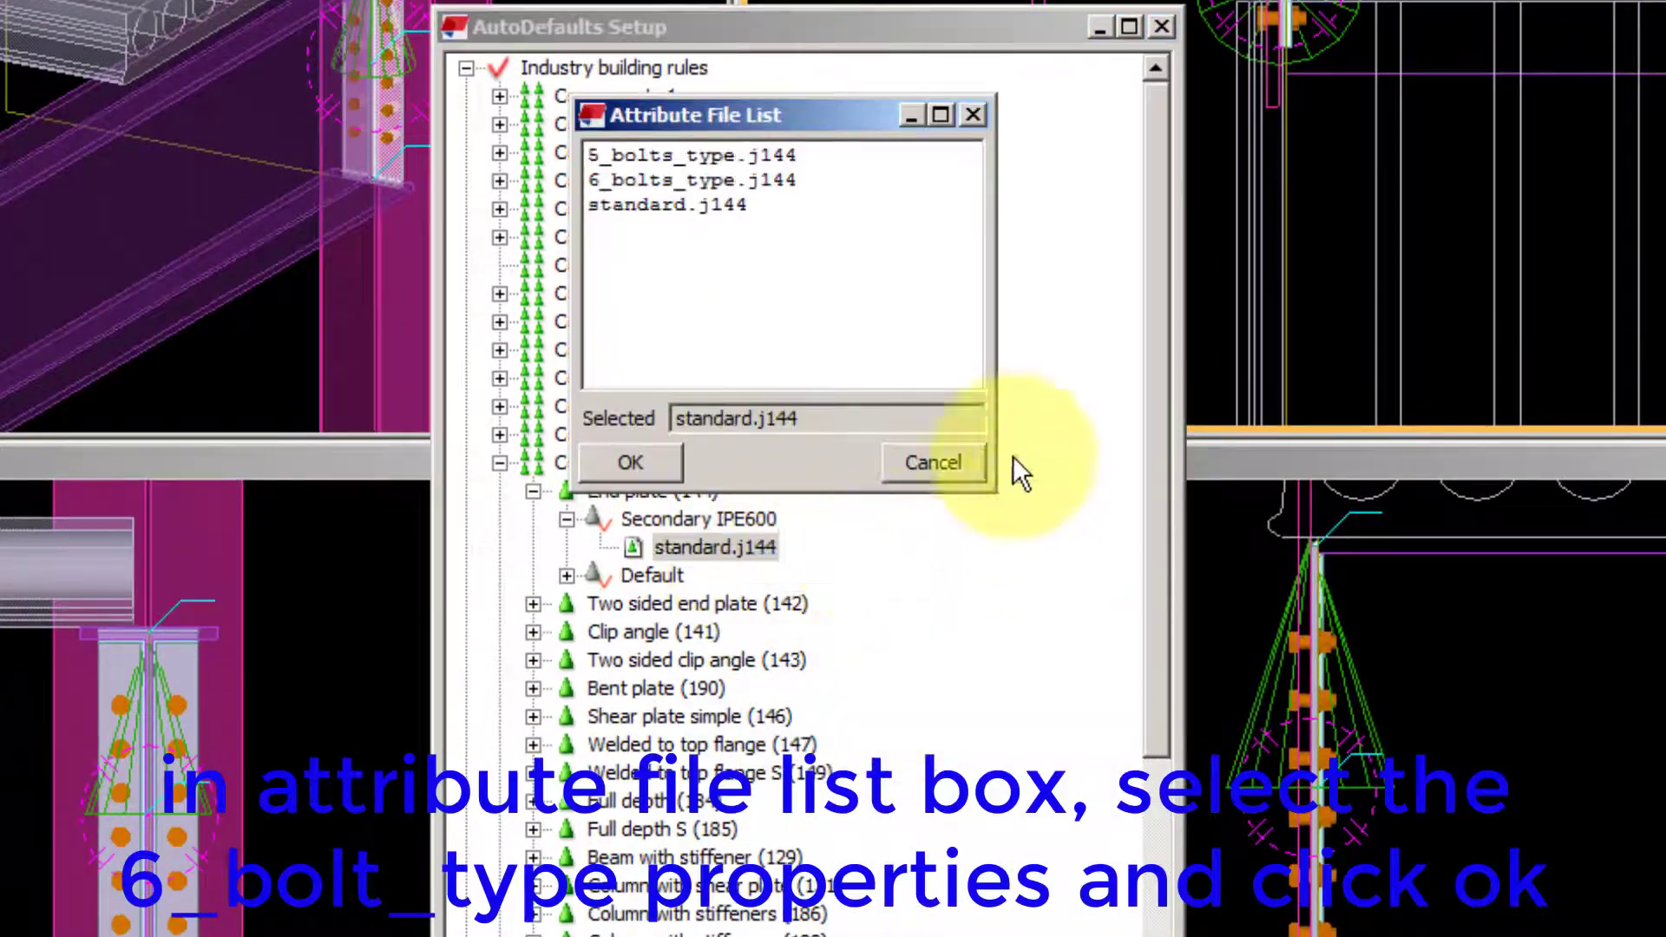
{"action": "left_click", "coordinate": [663, 182]}
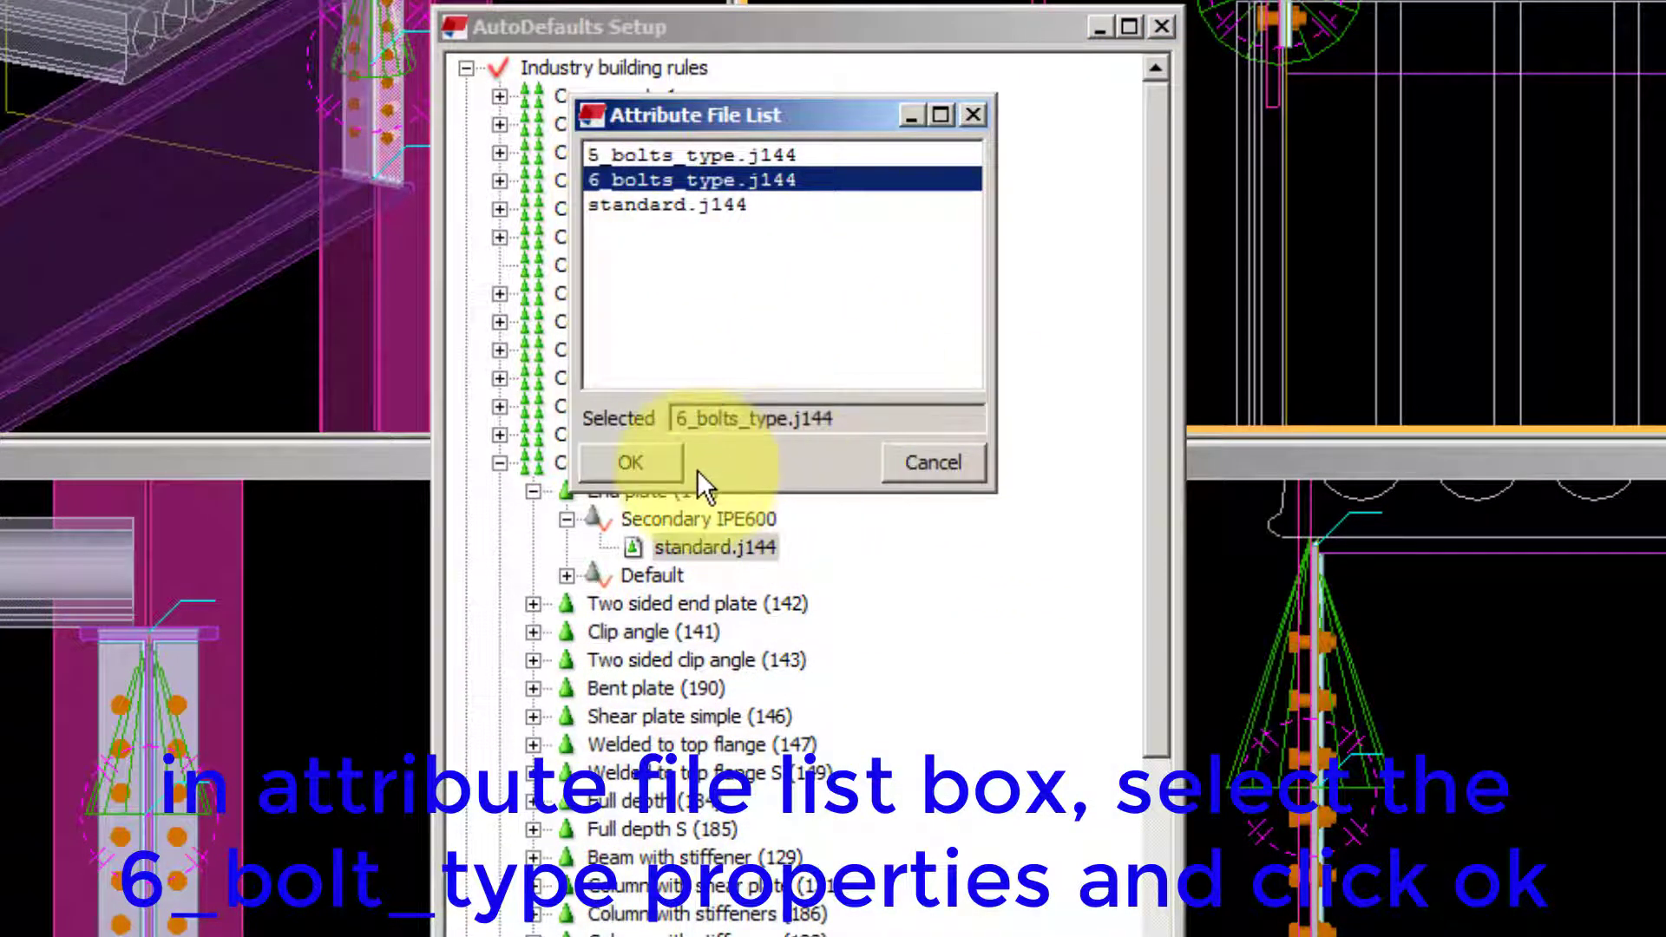
{"action": "left_click", "coordinate": [669, 462]}
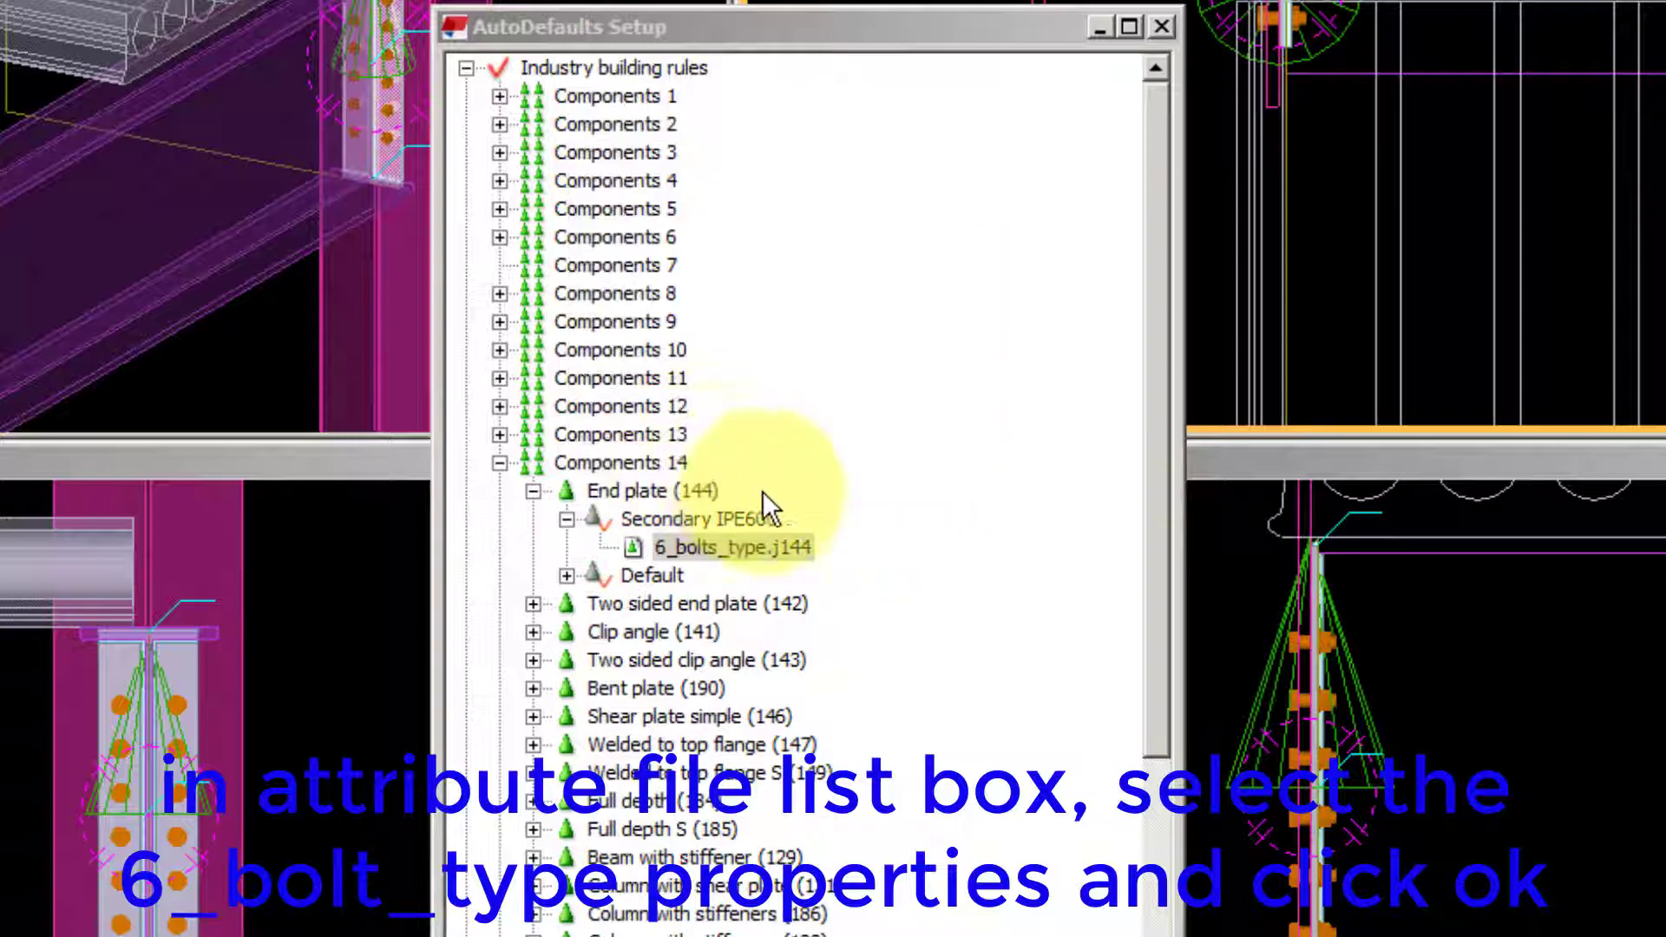
Duplicate the Secondary IPE600 rule set under End plate (144) and expand the copy to show its parameter file
{"action": "right_click", "coordinate": [734, 519]}
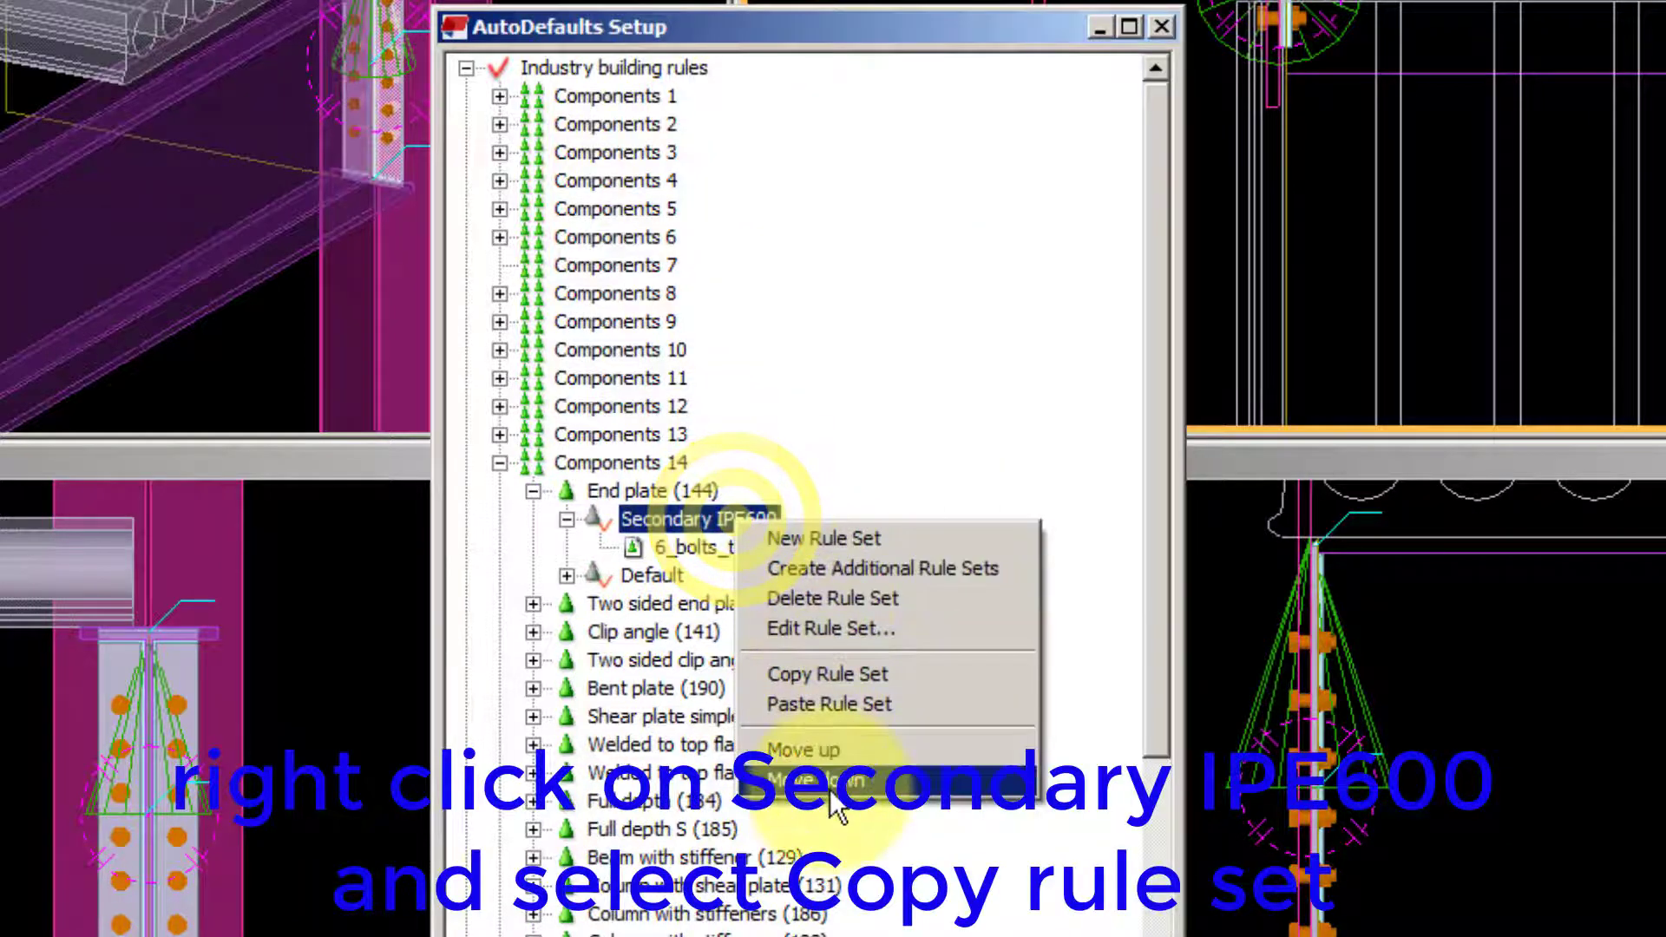
{"action": "left_click", "coordinate": [847, 678]}
{"action": "right_click", "coordinate": [699, 519]}
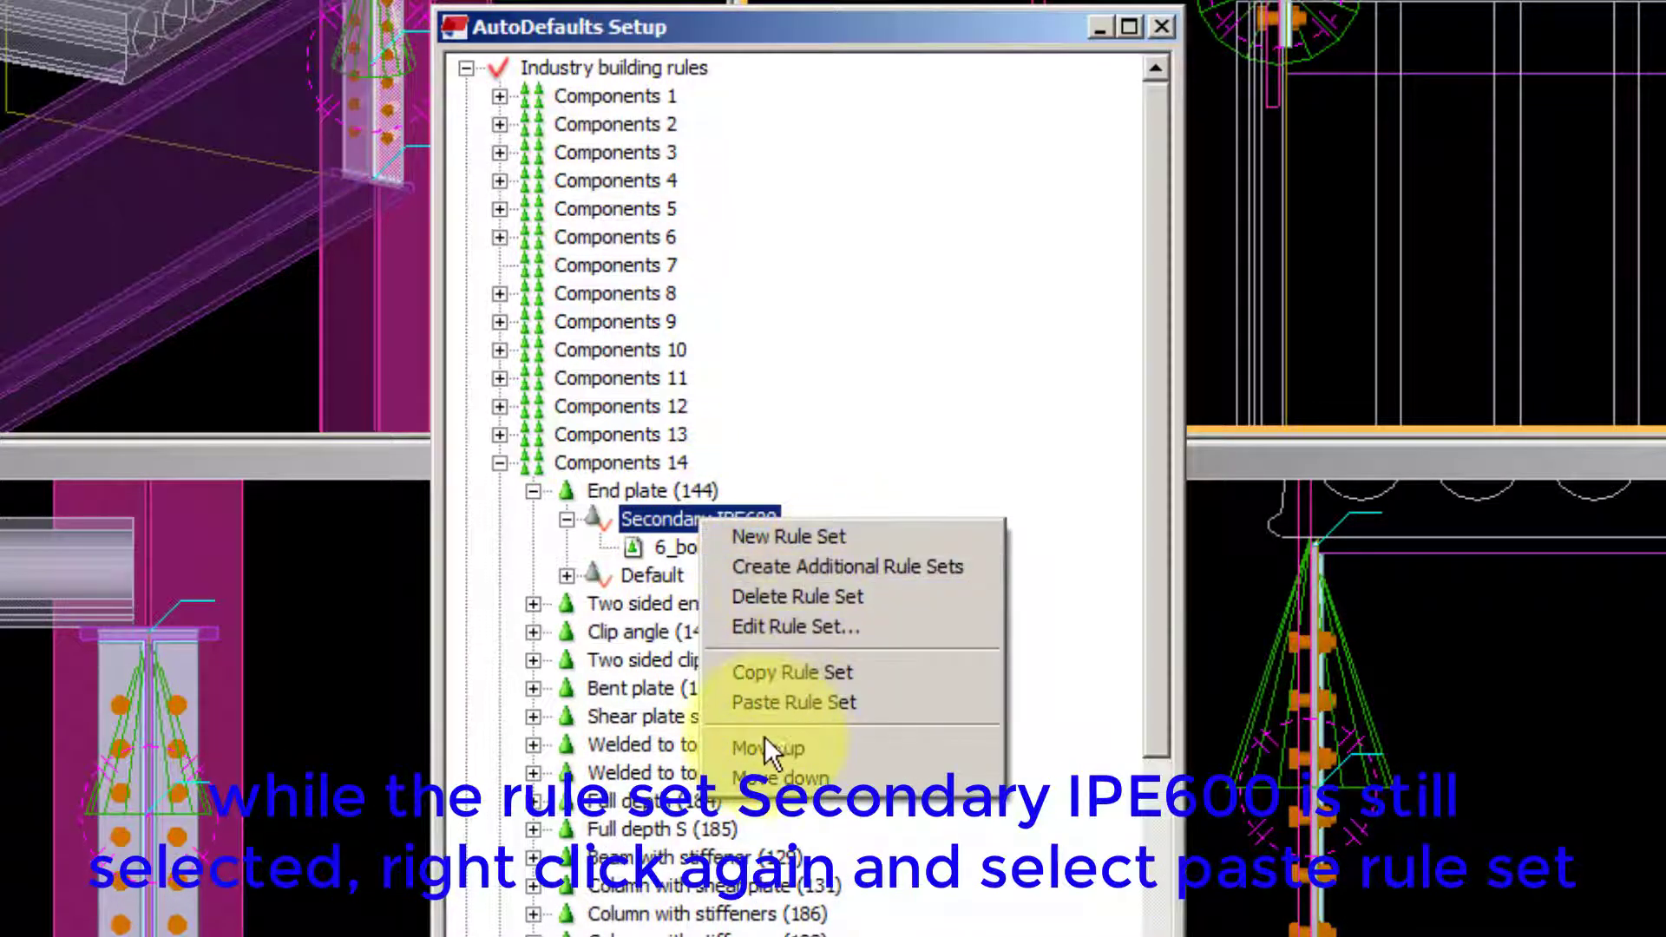
{"action": "left_click", "coordinate": [819, 699]}
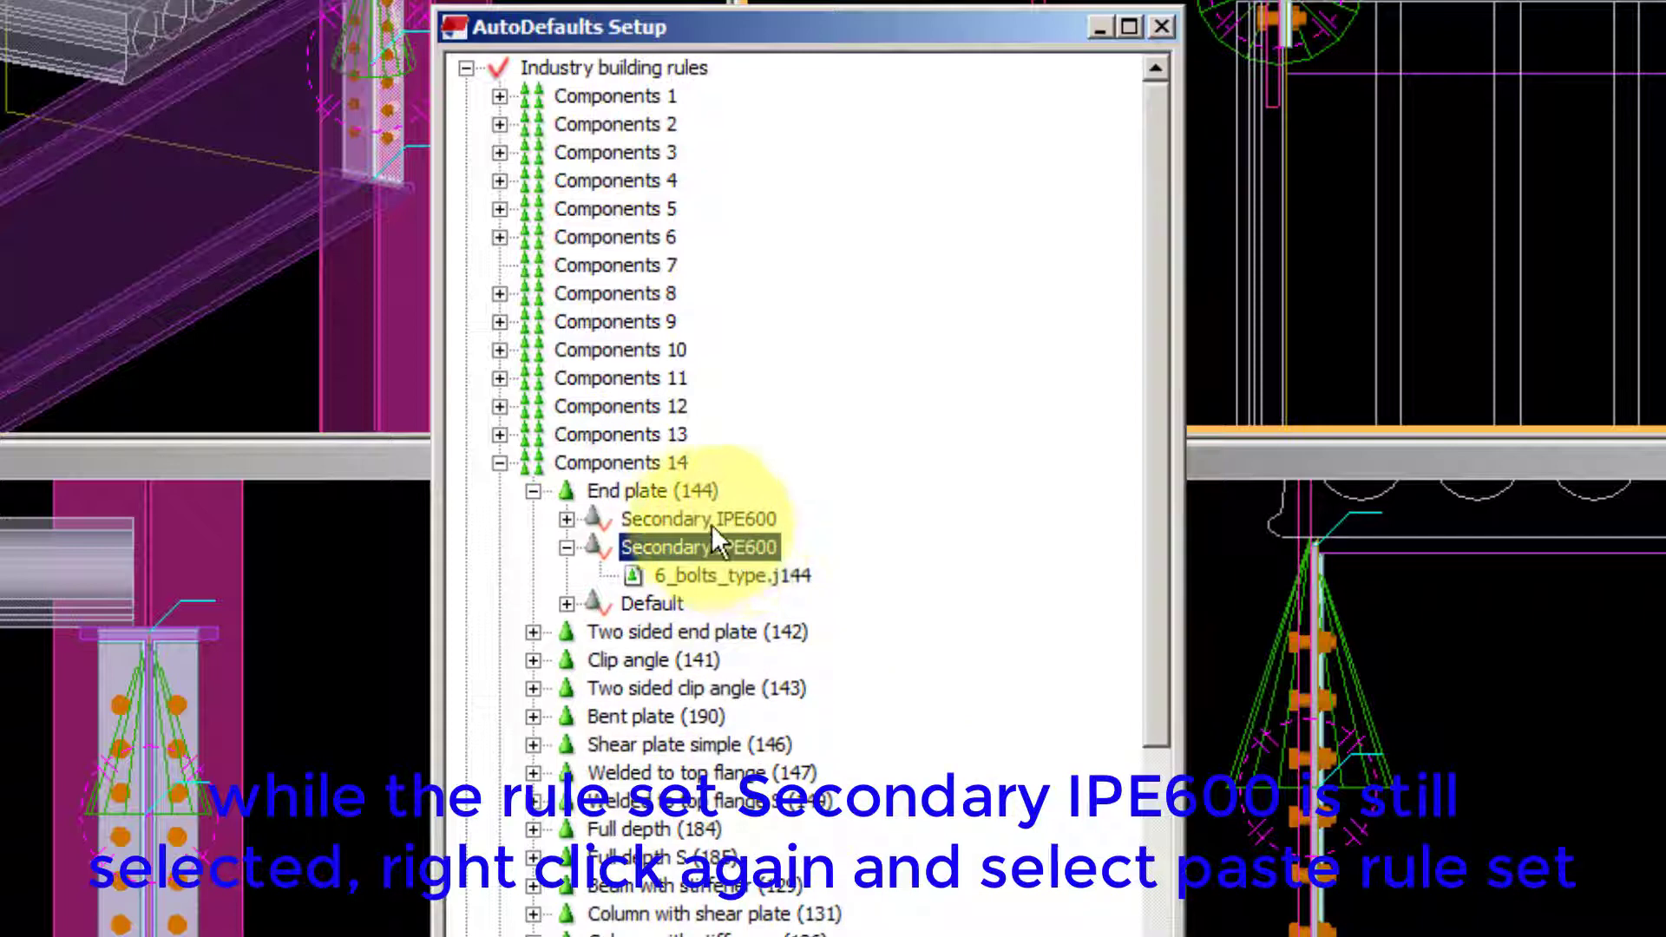
{"action": "left_click", "coordinate": [566, 520]}
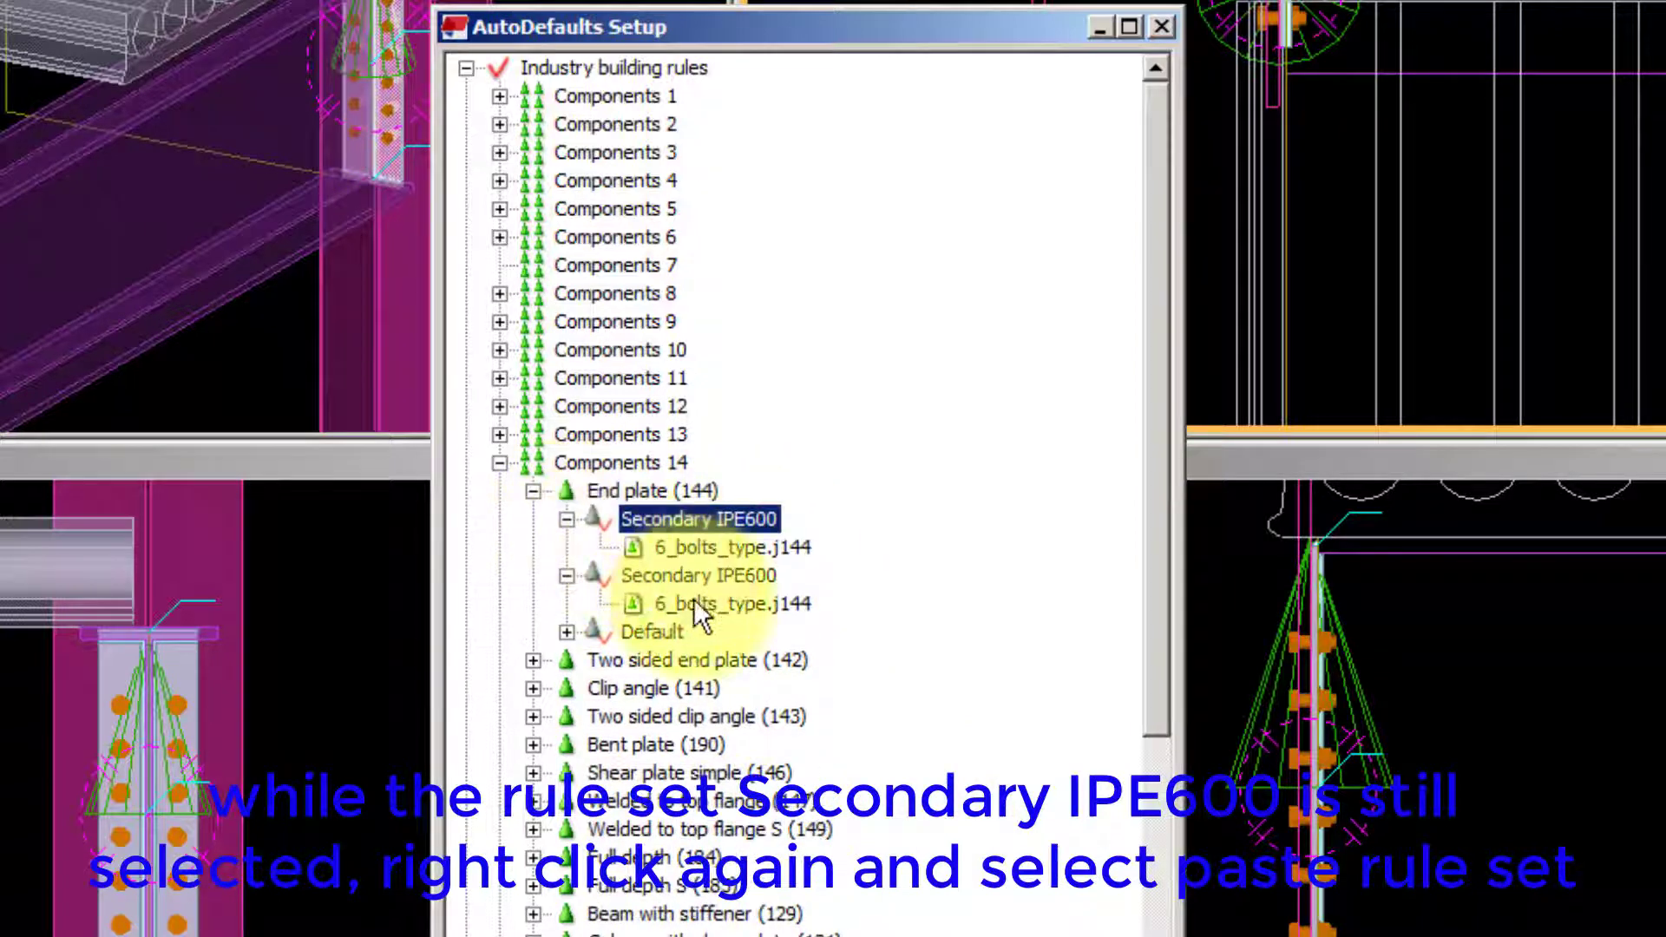
Edit the first of the two Secondary IPE600 rule sets, setting its Secondary 1 profile rule's exact value to IPE500
{"action": "left_click", "coordinate": [747, 548]}
{"action": "left_click", "coordinate": [752, 517]}
{"action": "right_click", "coordinate": [732, 522]}
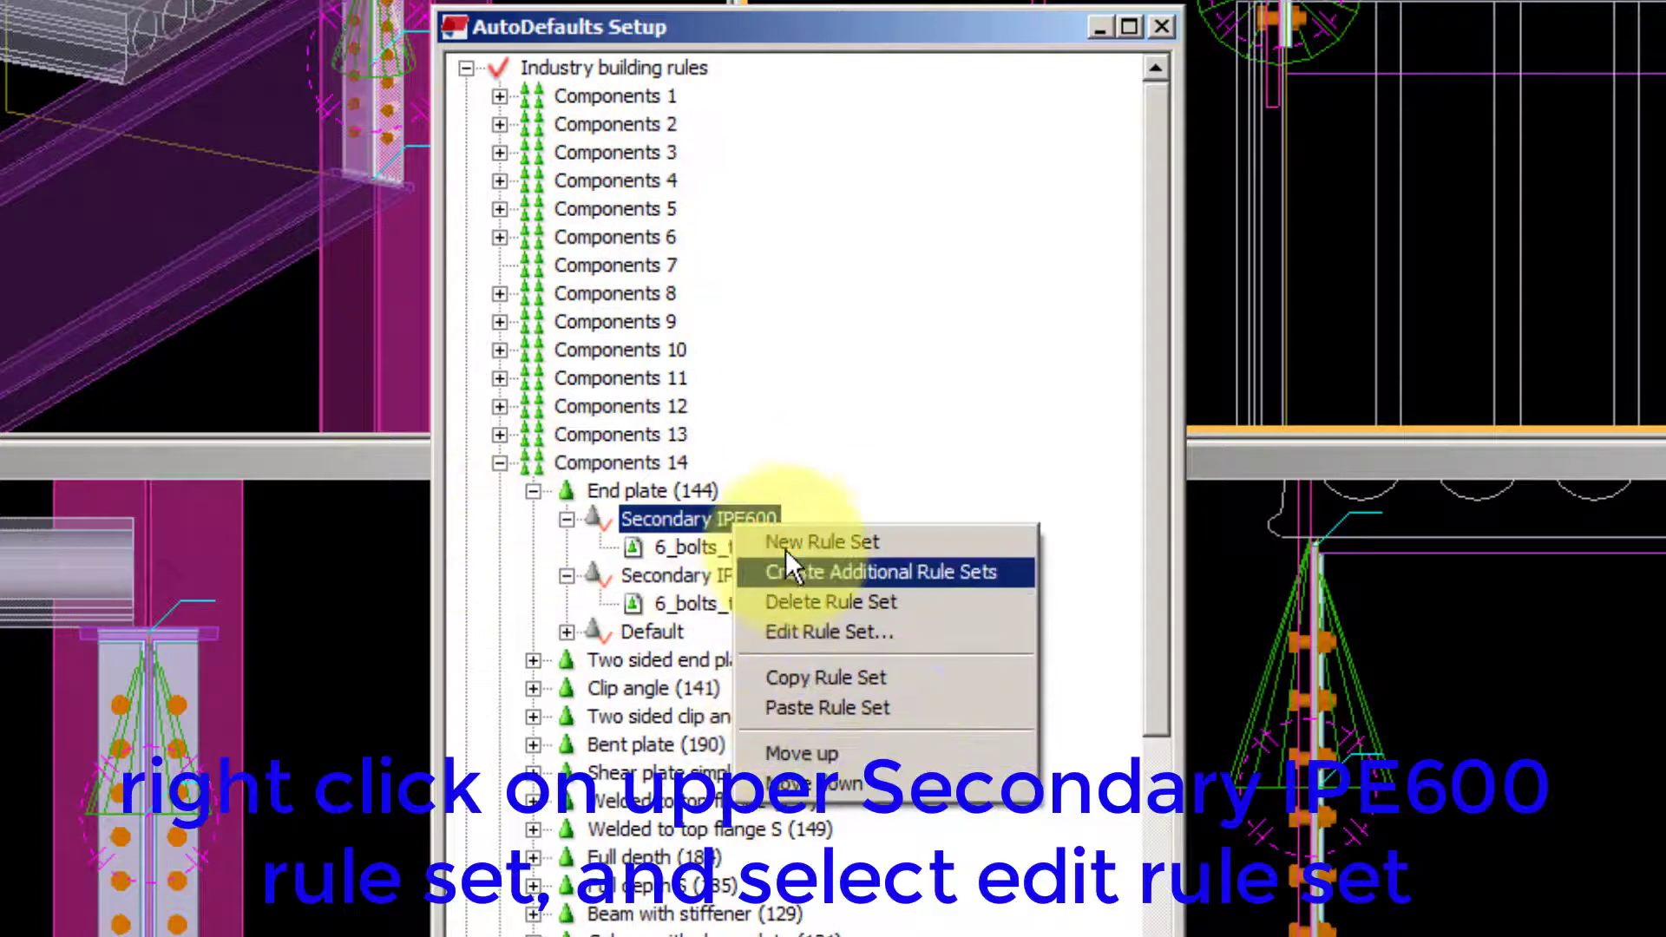
{"action": "left_click", "coordinate": [700, 516]}
{"action": "left_click", "coordinate": [716, 574]}
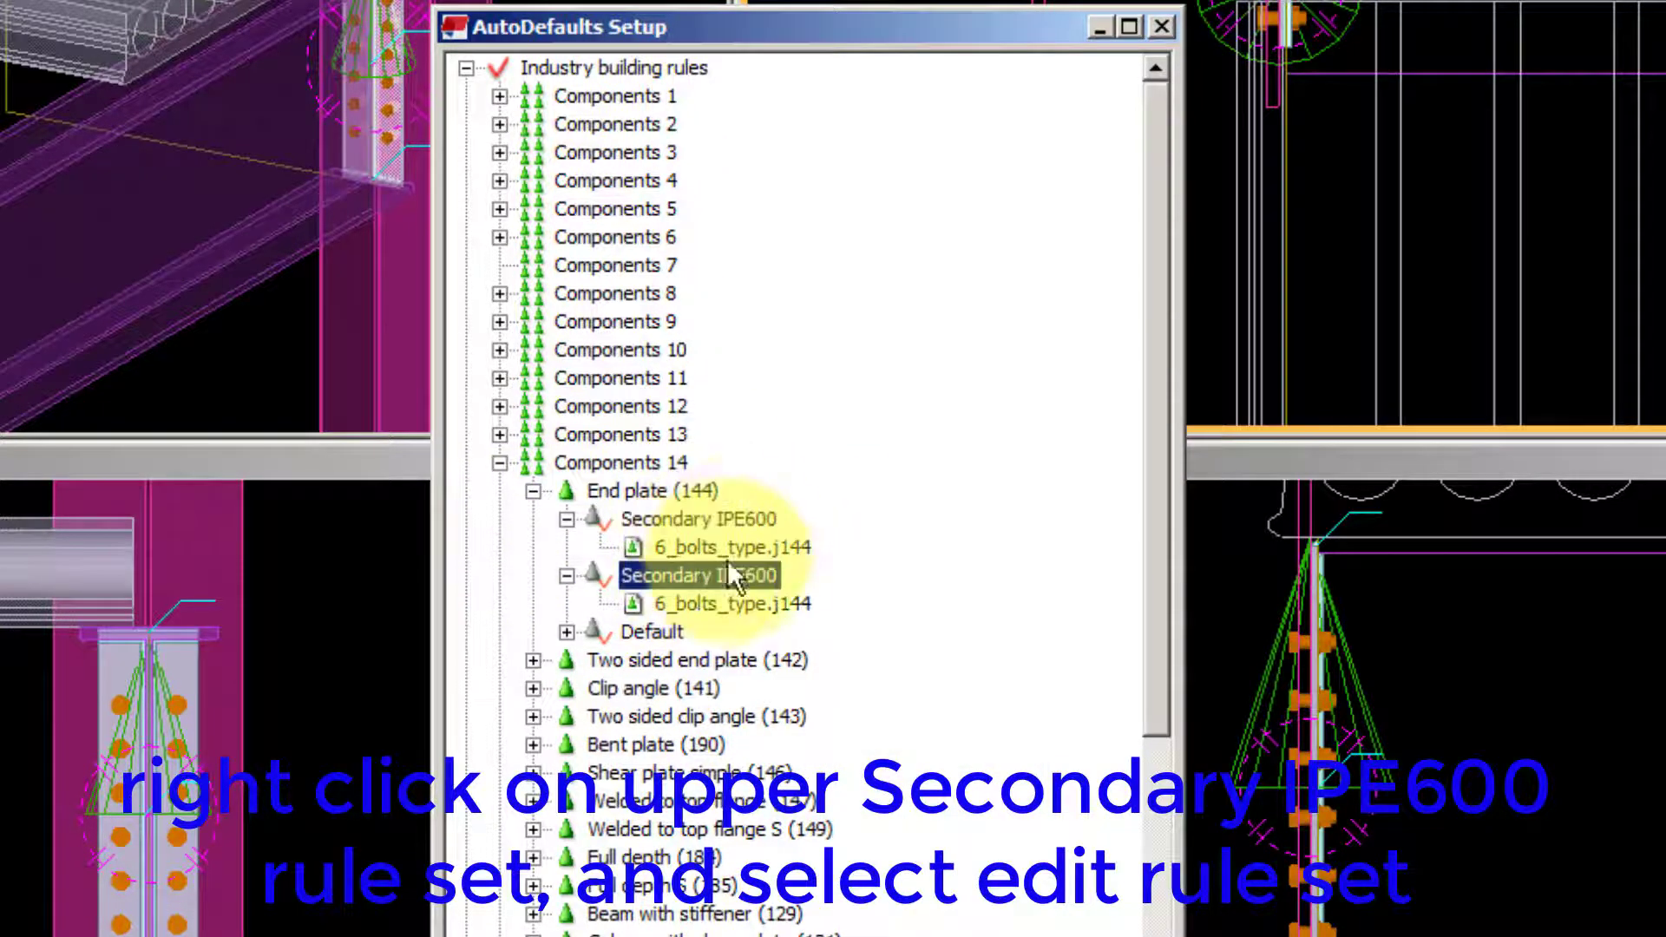
{"action": "left_click", "coordinate": [742, 522]}
{"action": "right_click", "coordinate": [752, 521]}
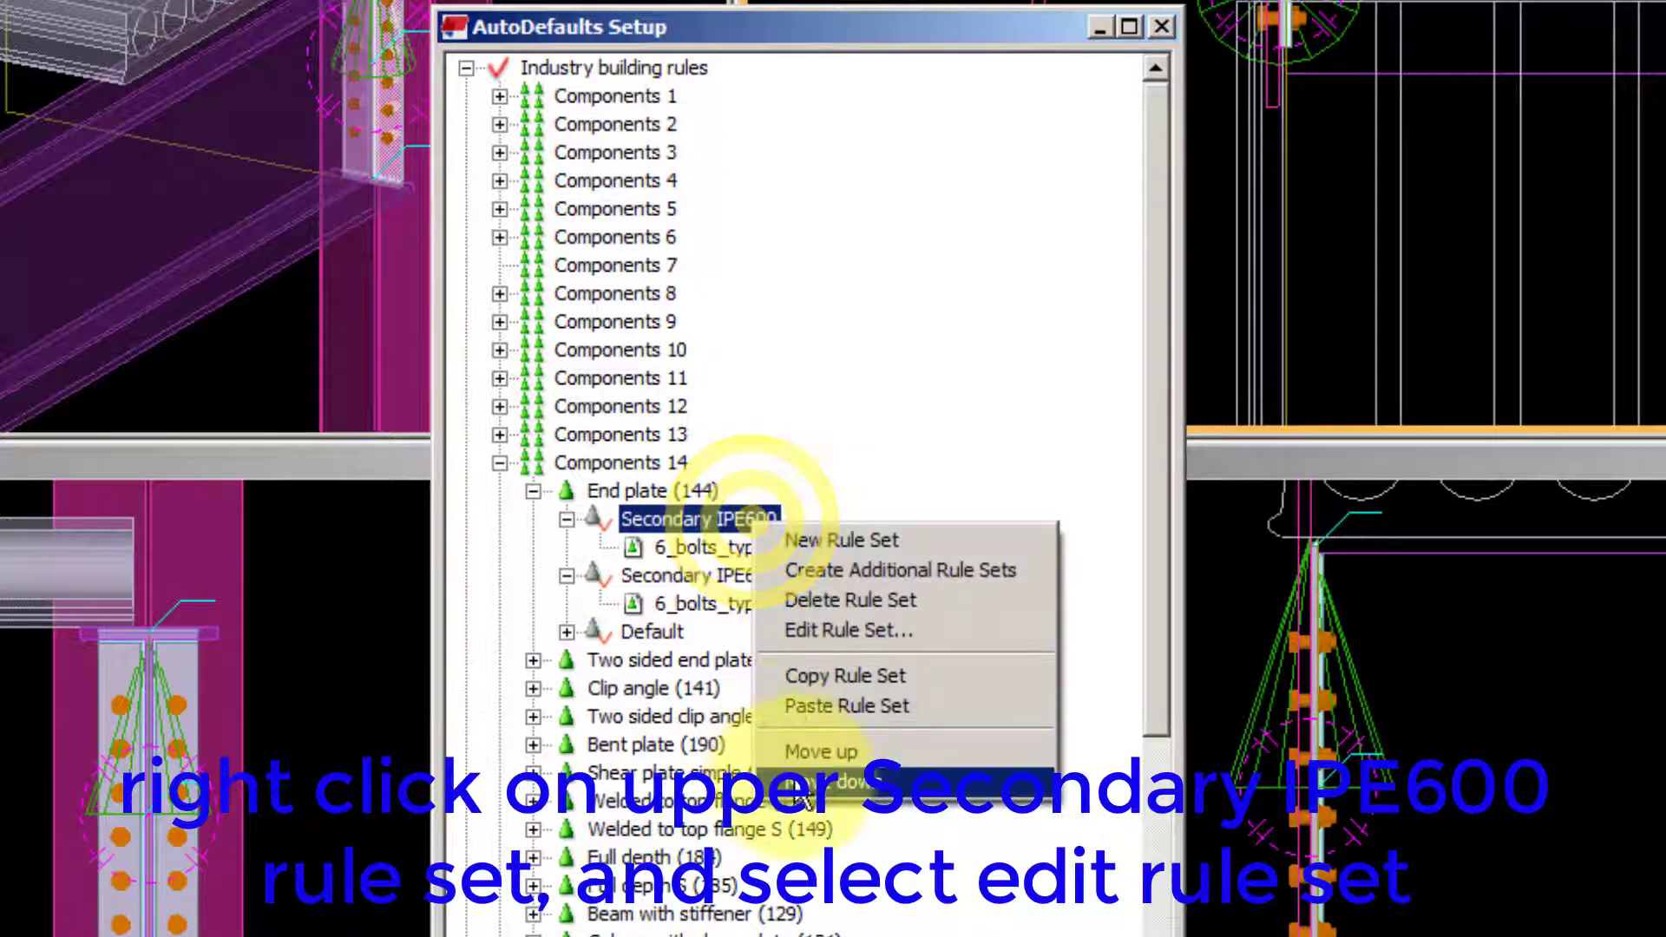
{"action": "left_click", "coordinate": [863, 635]}
{"action": "left_click", "coordinate": [1056, 162]}
{"action": "left_click", "coordinate": [1055, 162]}
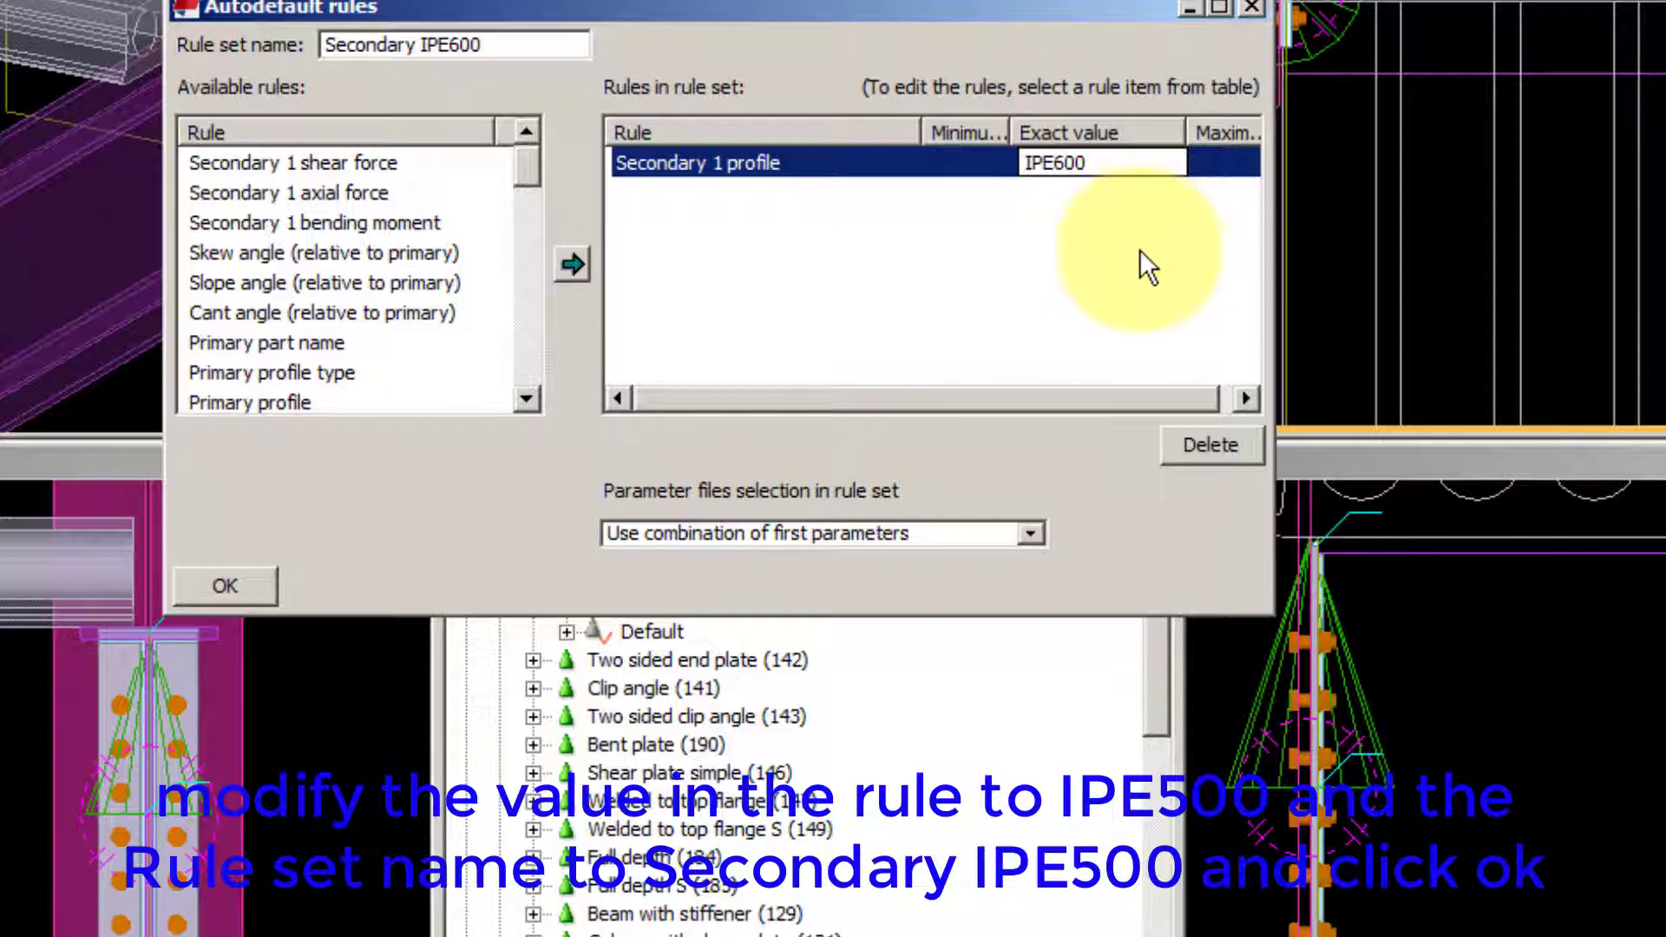
{"action": "key", "text": "BackSpace"}
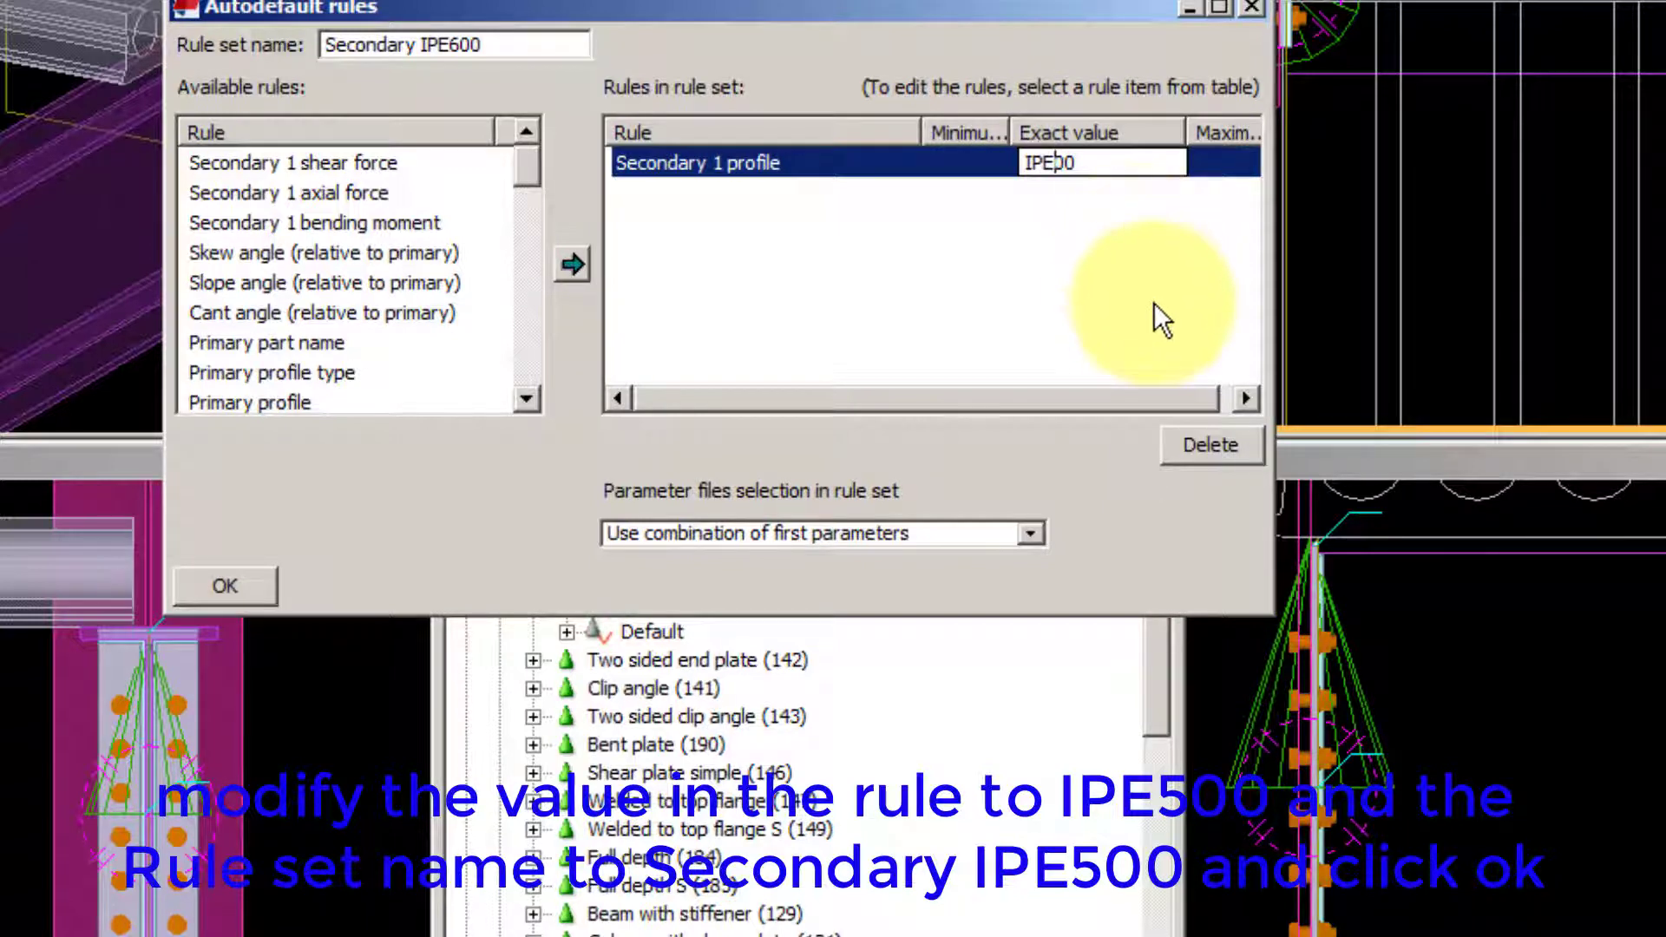
{"action": "type", "text": "5"}
{"action": "left_click", "coordinate": [225, 586]}
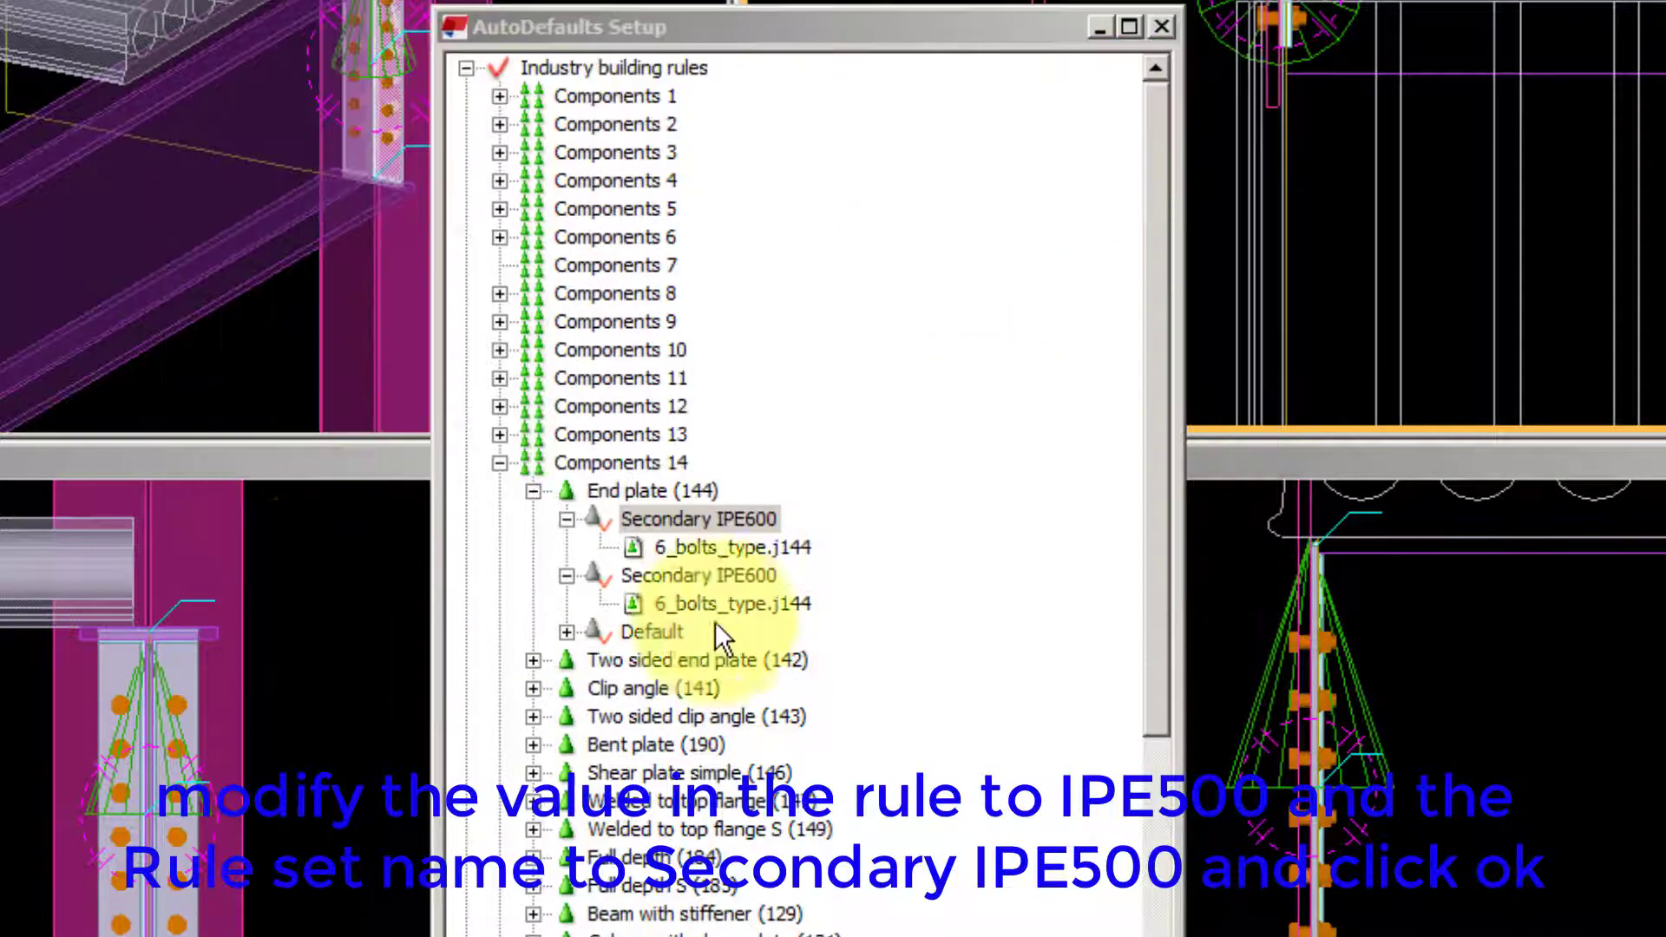
Rename the rule set containing the IPE500 profile rule to "Secondary IPE500"
{"action": "right_click", "coordinate": [728, 522]}
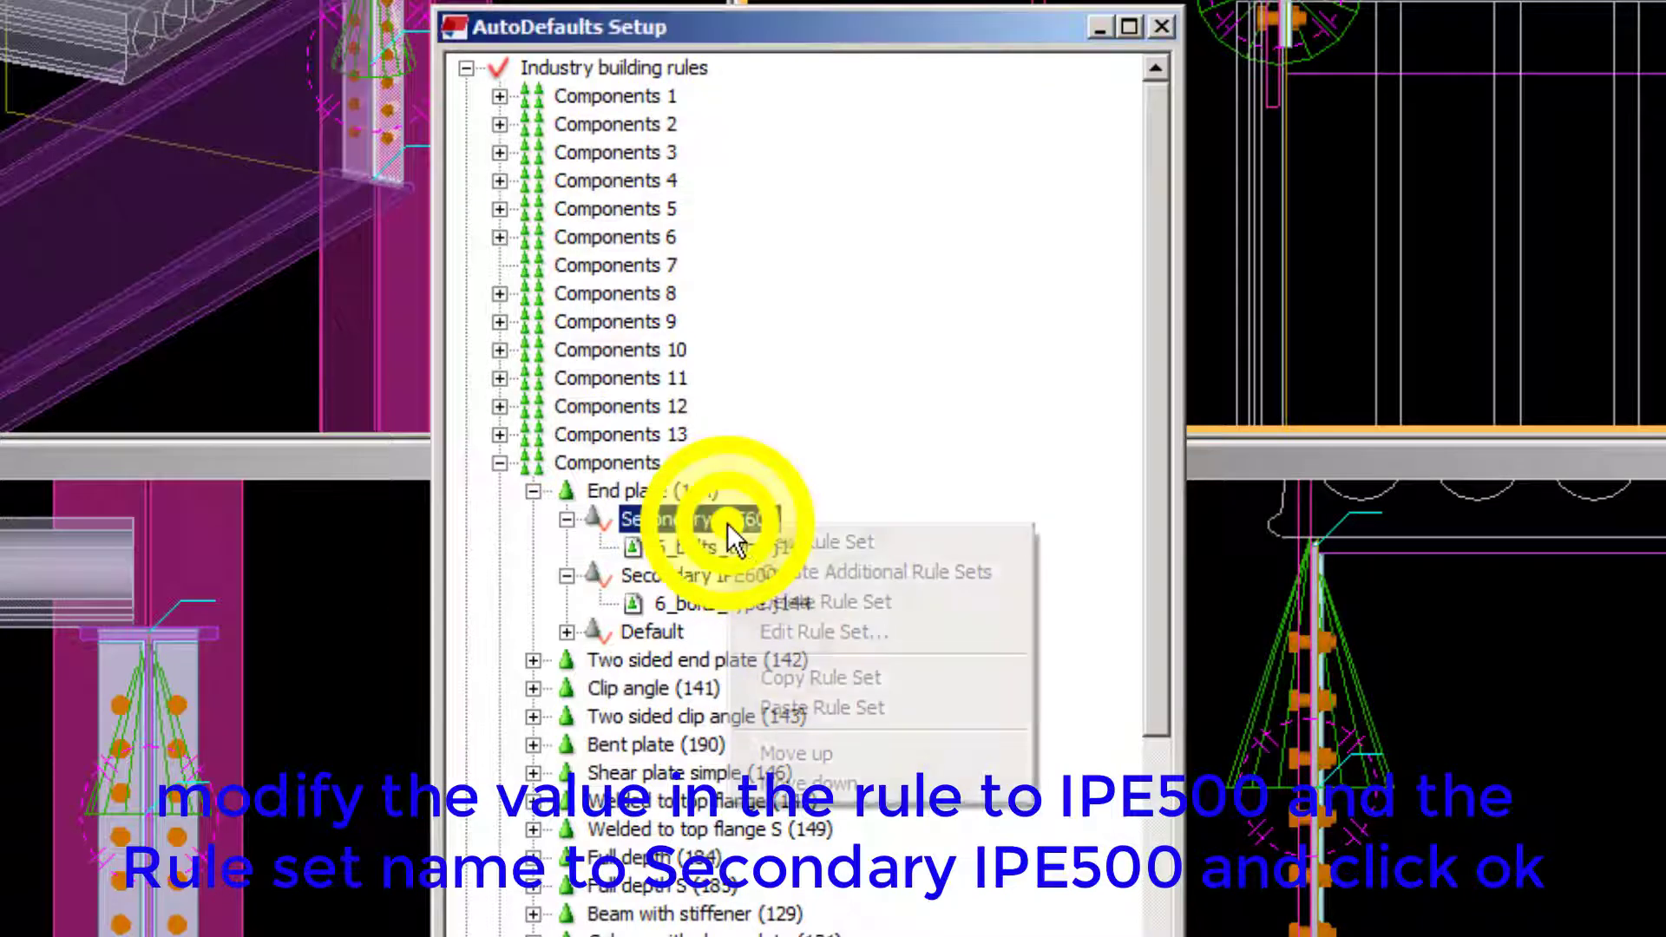
{"action": "left_click", "coordinate": [819, 637]}
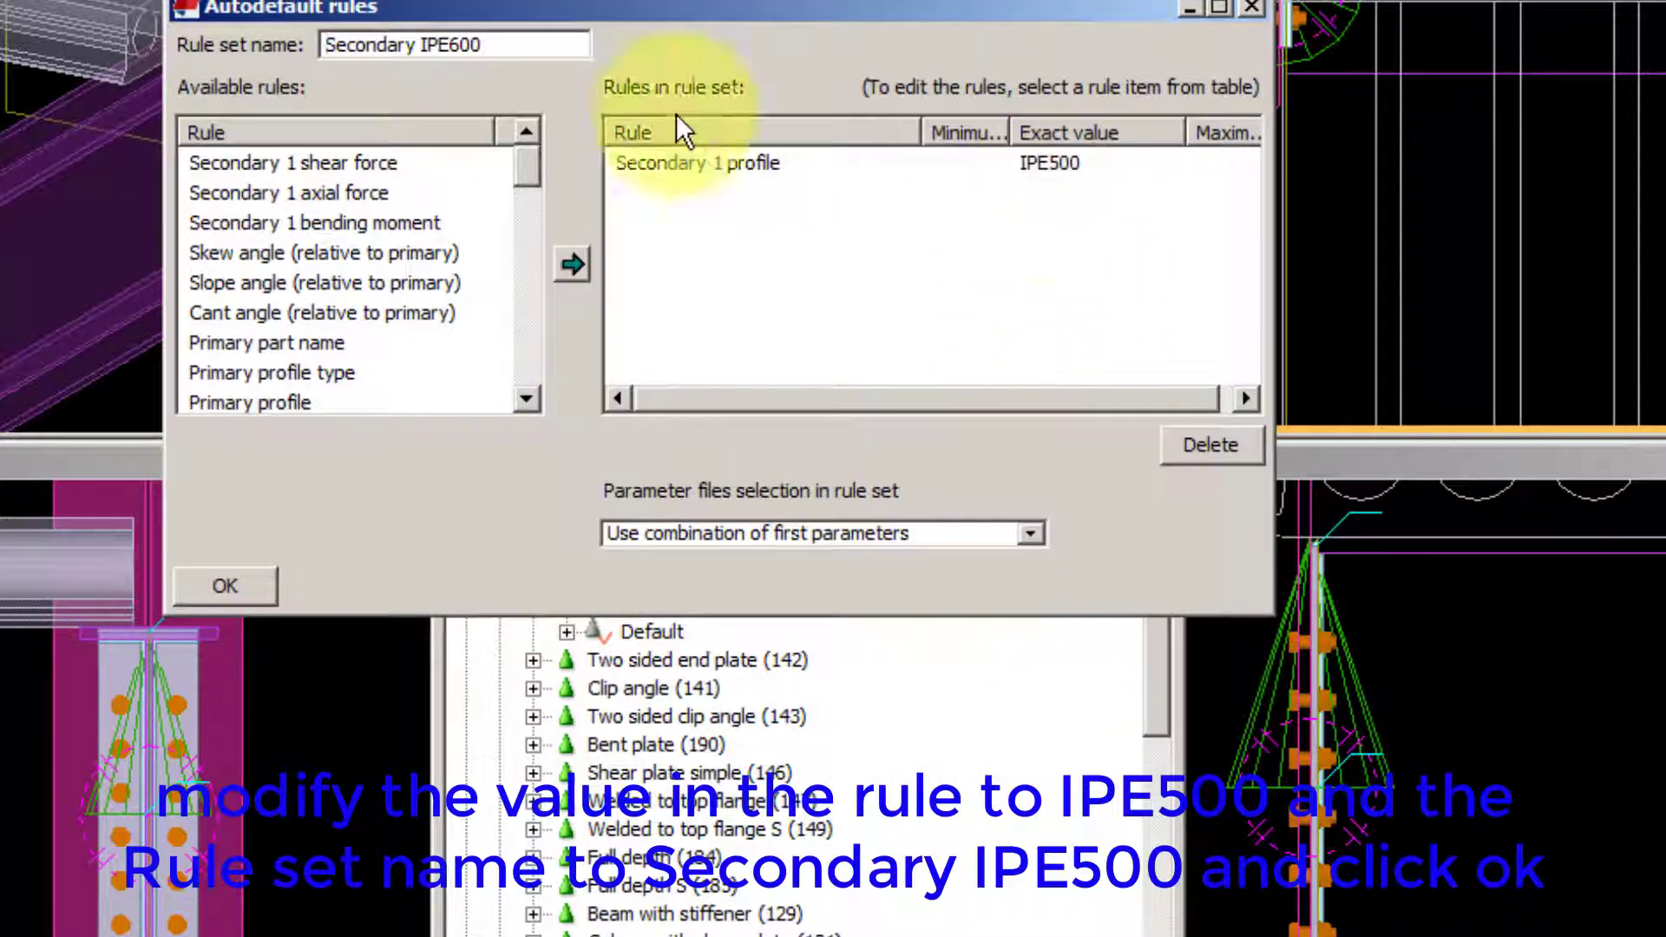
{"action": "left_click", "coordinate": [461, 44]}
{"action": "key", "text": "BackSpace"}
{"action": "type", "text": "5"}
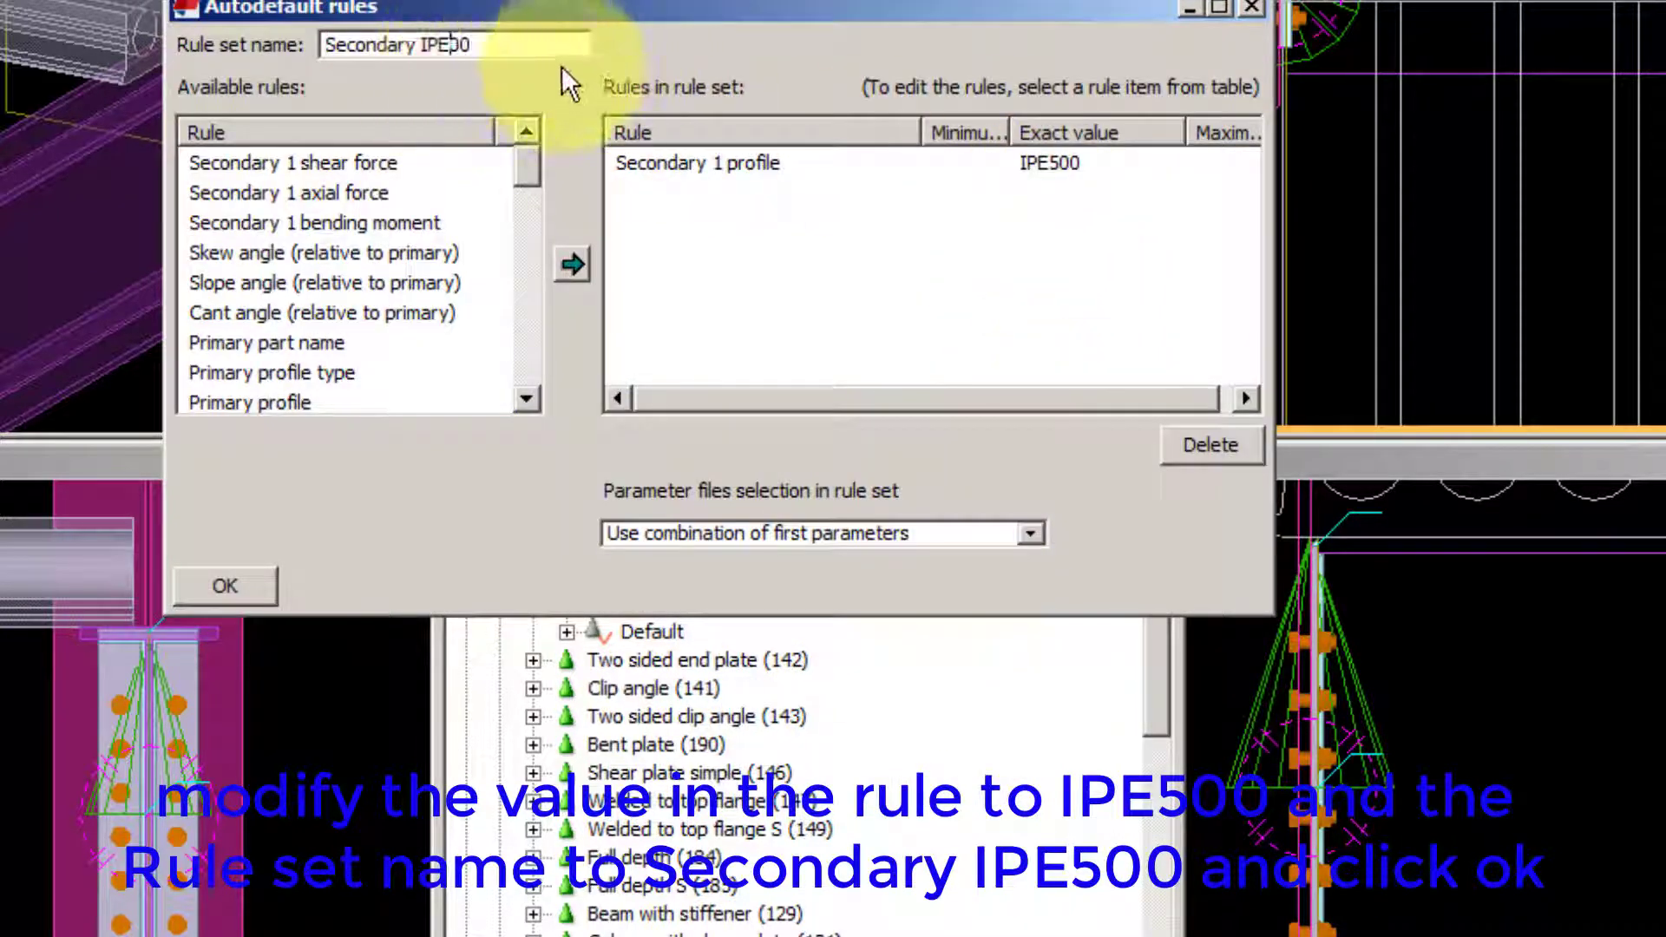
{"action": "left_click", "coordinate": [1084, 166]}
{"action": "left_click", "coordinate": [499, 54]}
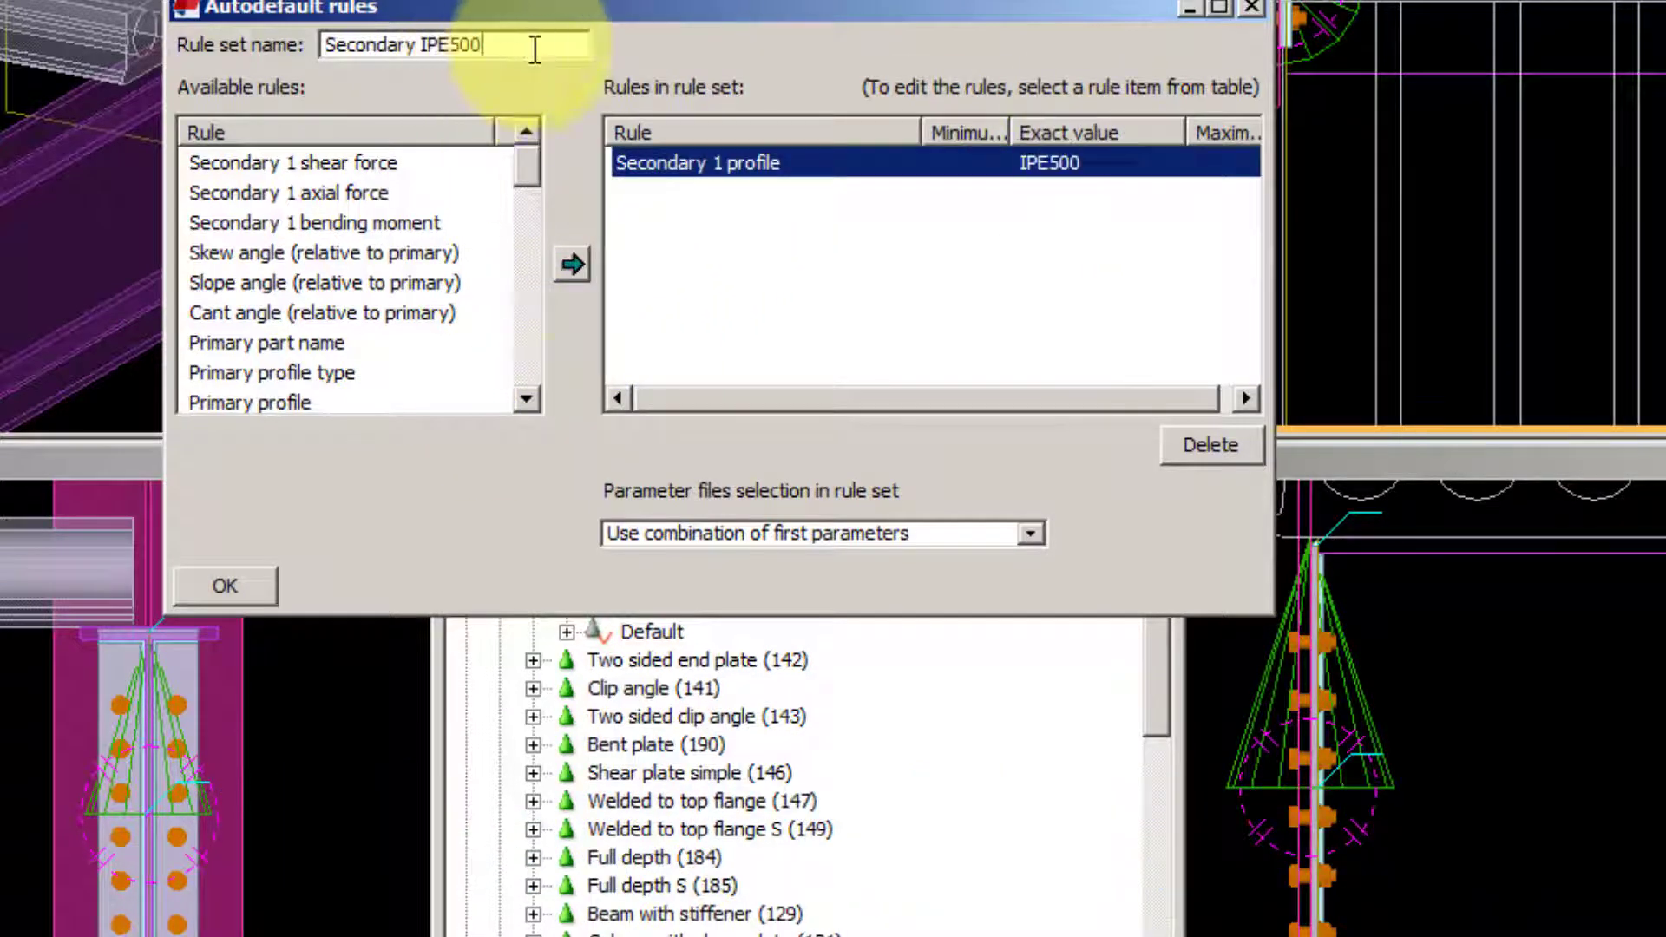
{"action": "left_click", "coordinate": [227, 587]}
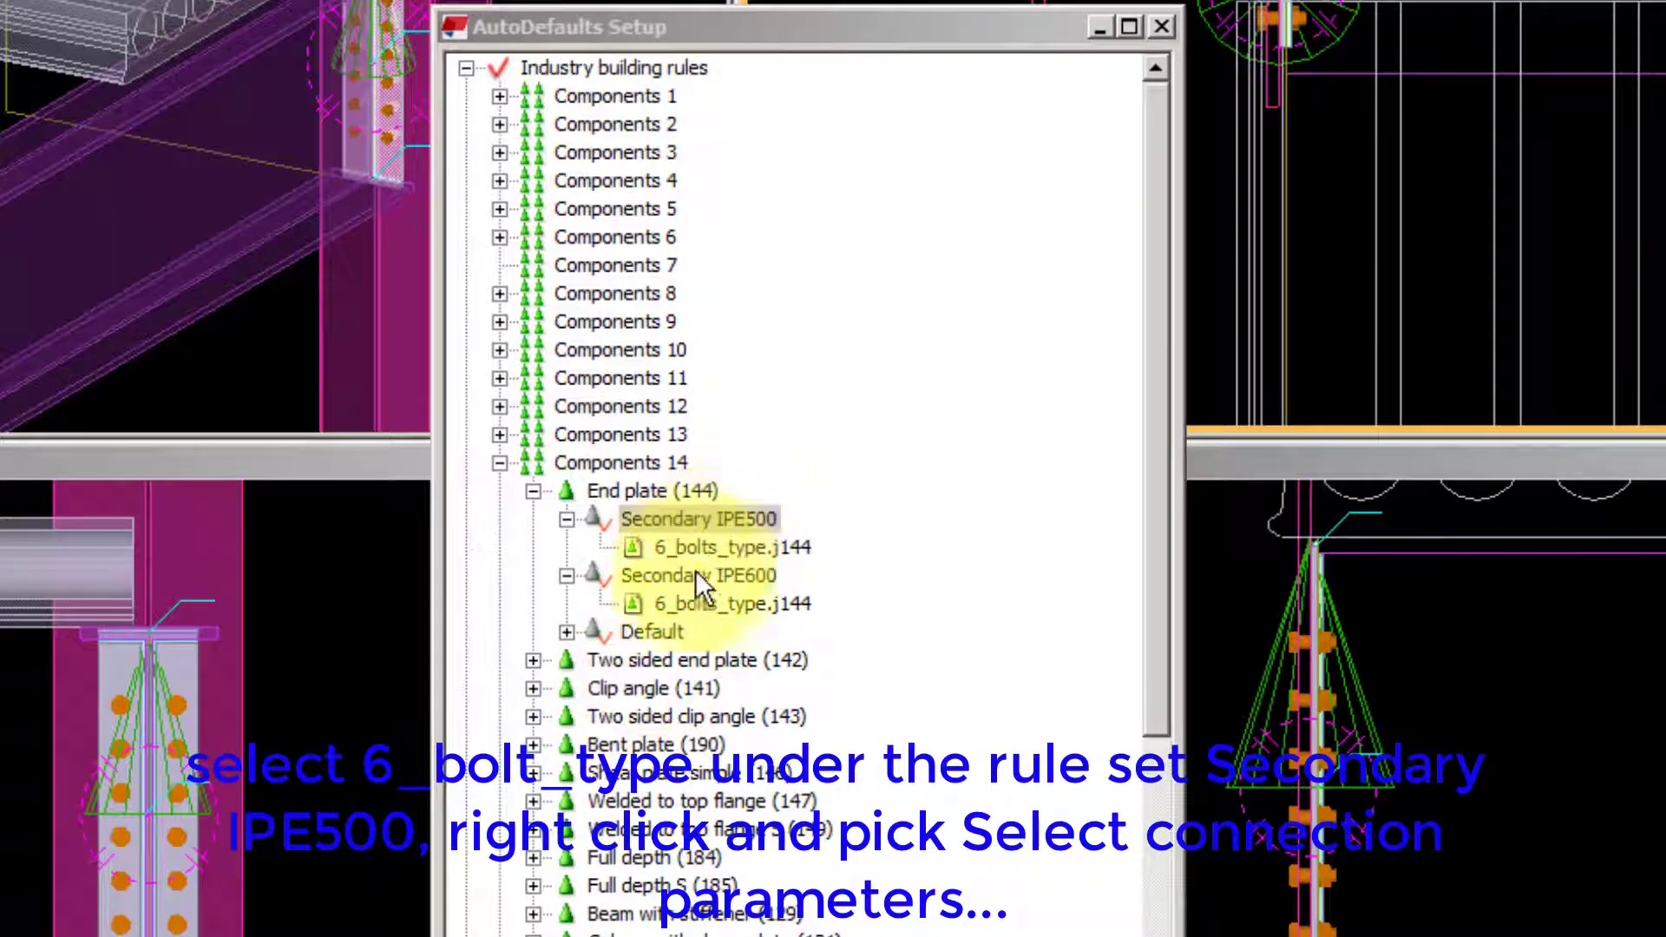
Assign the 5_bolts_type.j144 connection parameters to the Secondary IPE500 rule set and accept the AutoDefaults setup
{"action": "left_click", "coordinate": [725, 545]}
{"action": "right_click", "coordinate": [727, 544]}
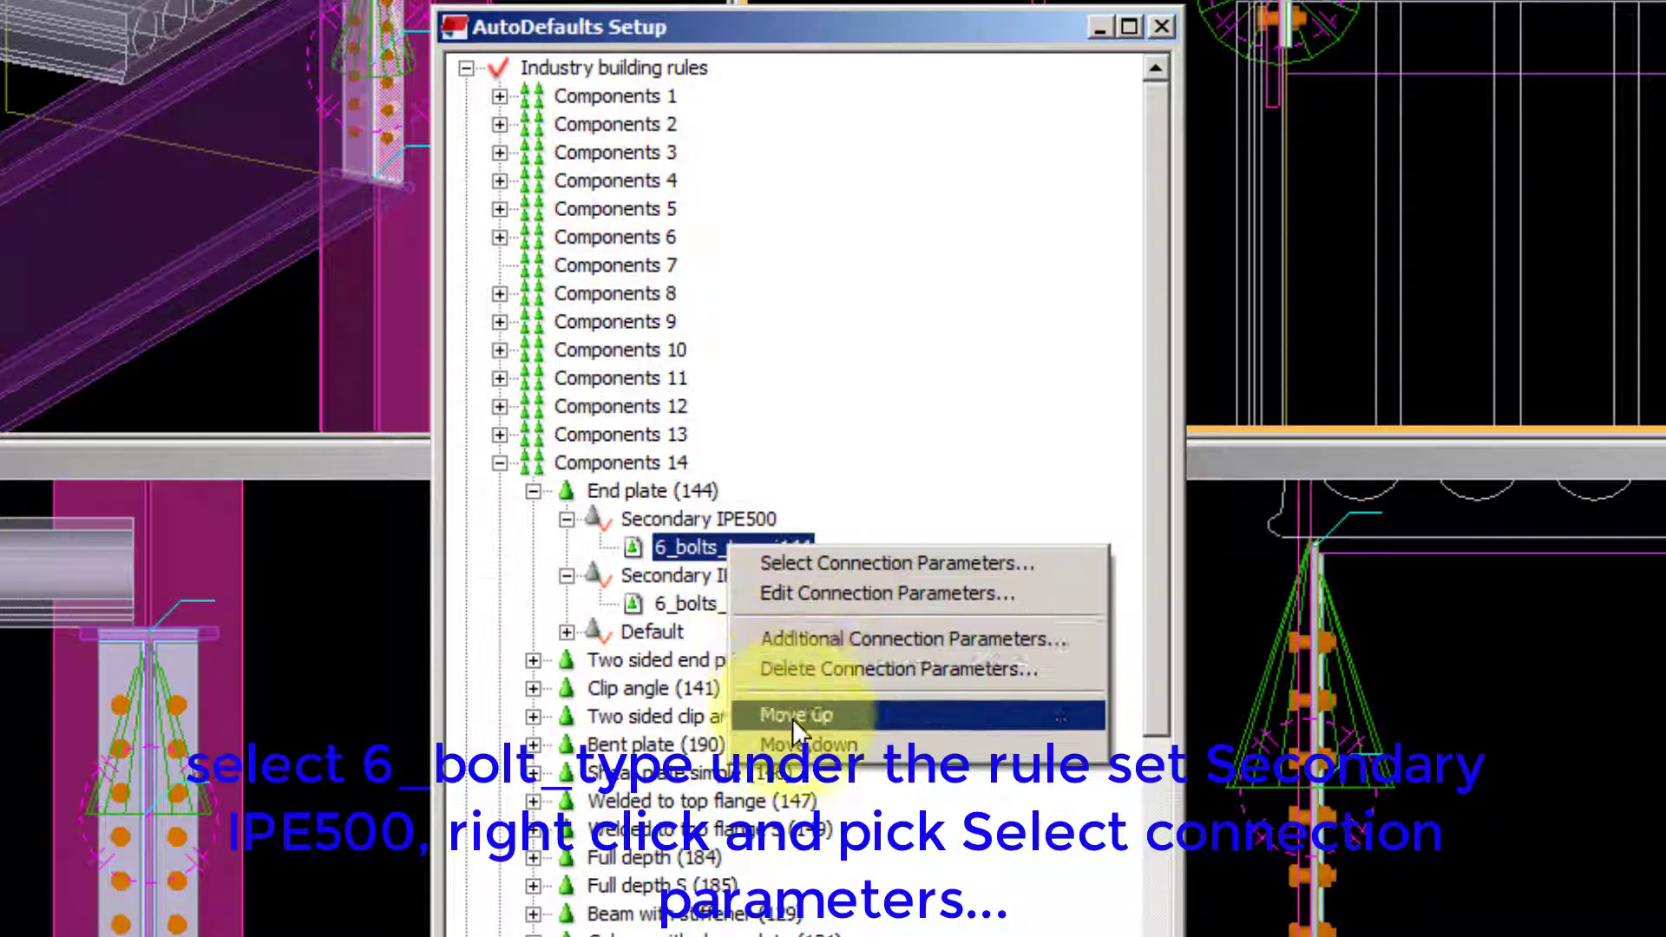
{"action": "left_click", "coordinate": [819, 562]}
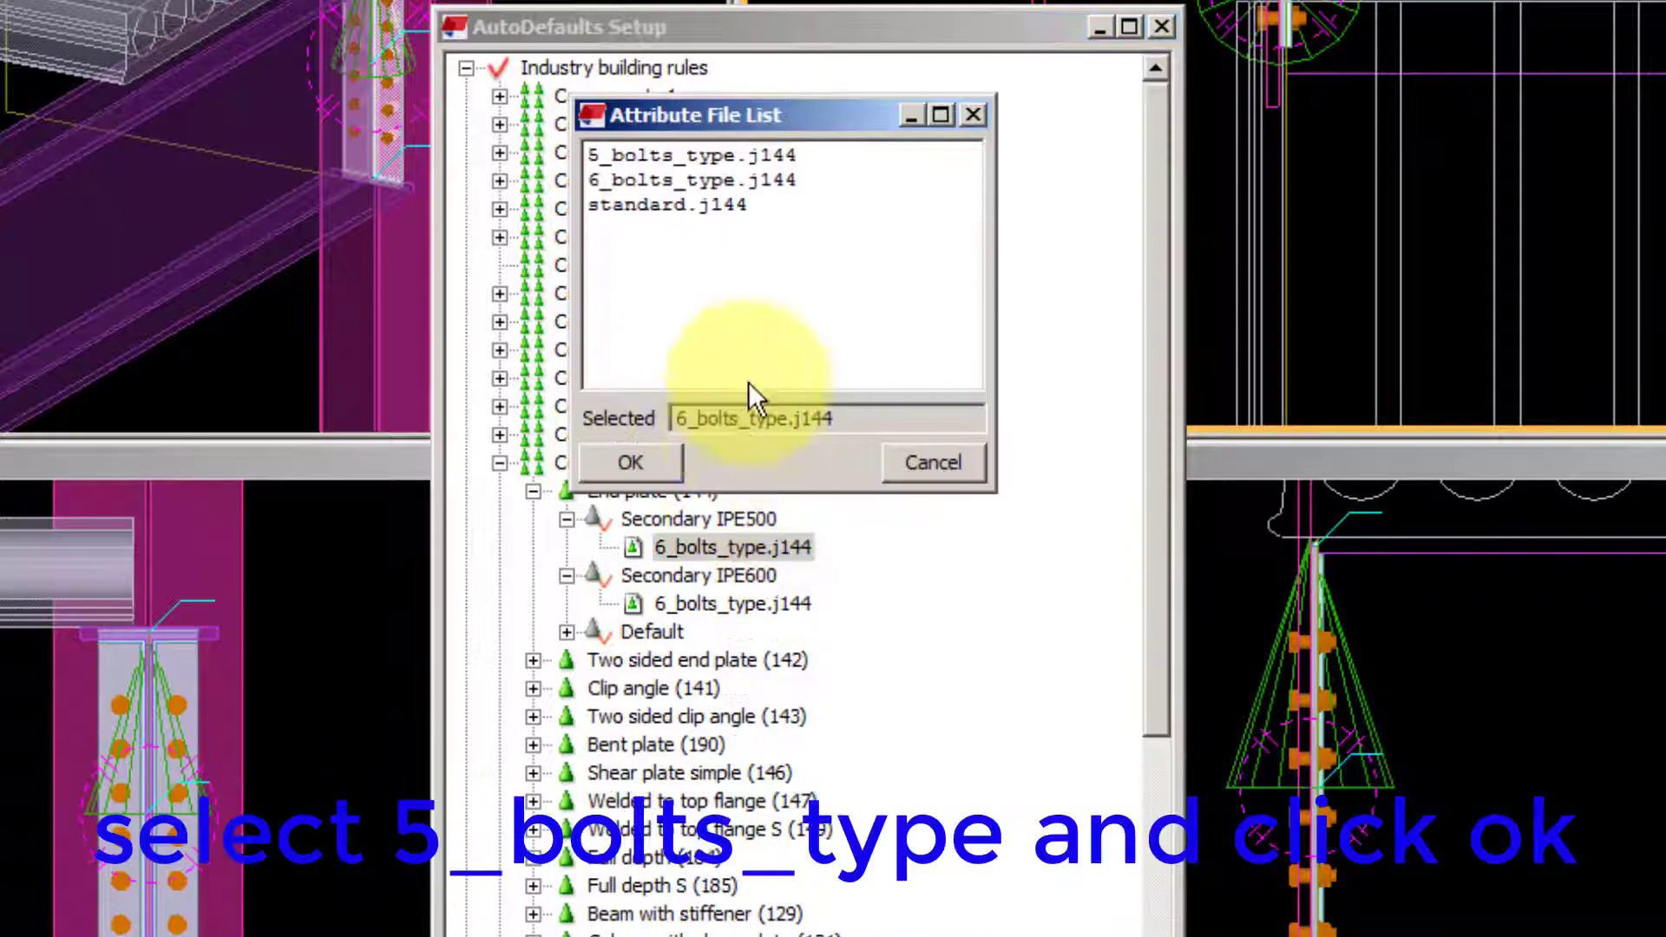
{"action": "left_click", "coordinate": [620, 157]}
{"action": "left_click", "coordinate": [651, 465]}
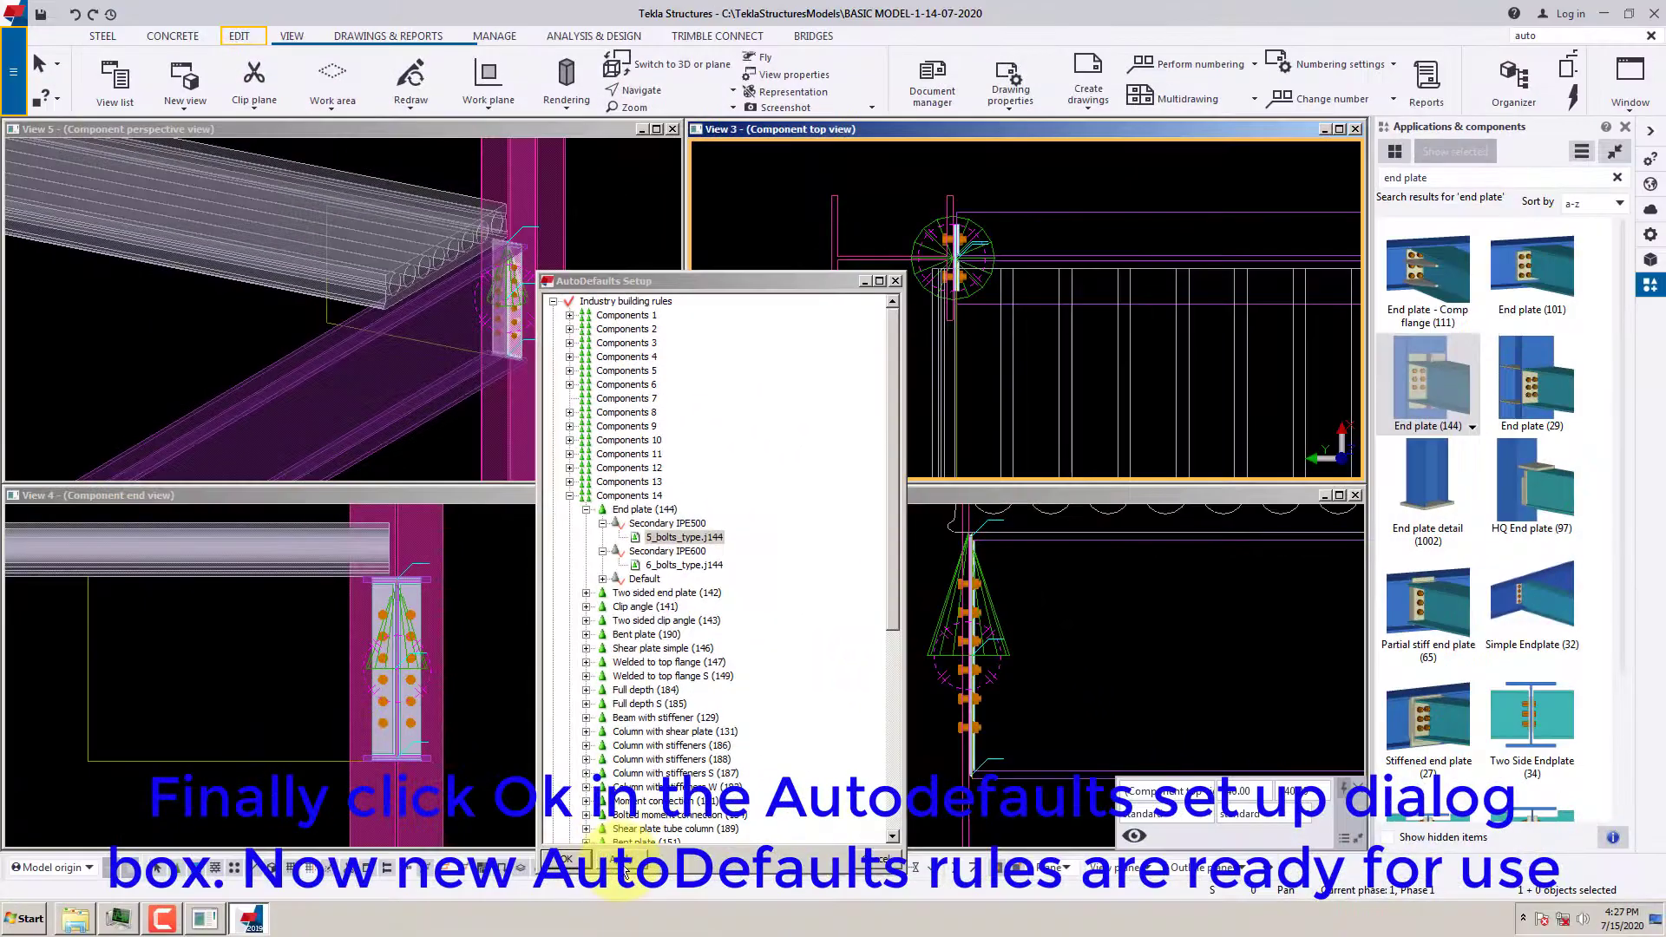
{"action": "left_click", "coordinate": [565, 860]}
Open the End plate (144) properties at the bolt settings and load the standard property set
{"action": "middle_click_drag", "start_coordinate": [783, 405], "coordinate": [801, 360]}
{"action": "middle_click_drag", "start_coordinate": [505, 663], "coordinate": [493, 667]}
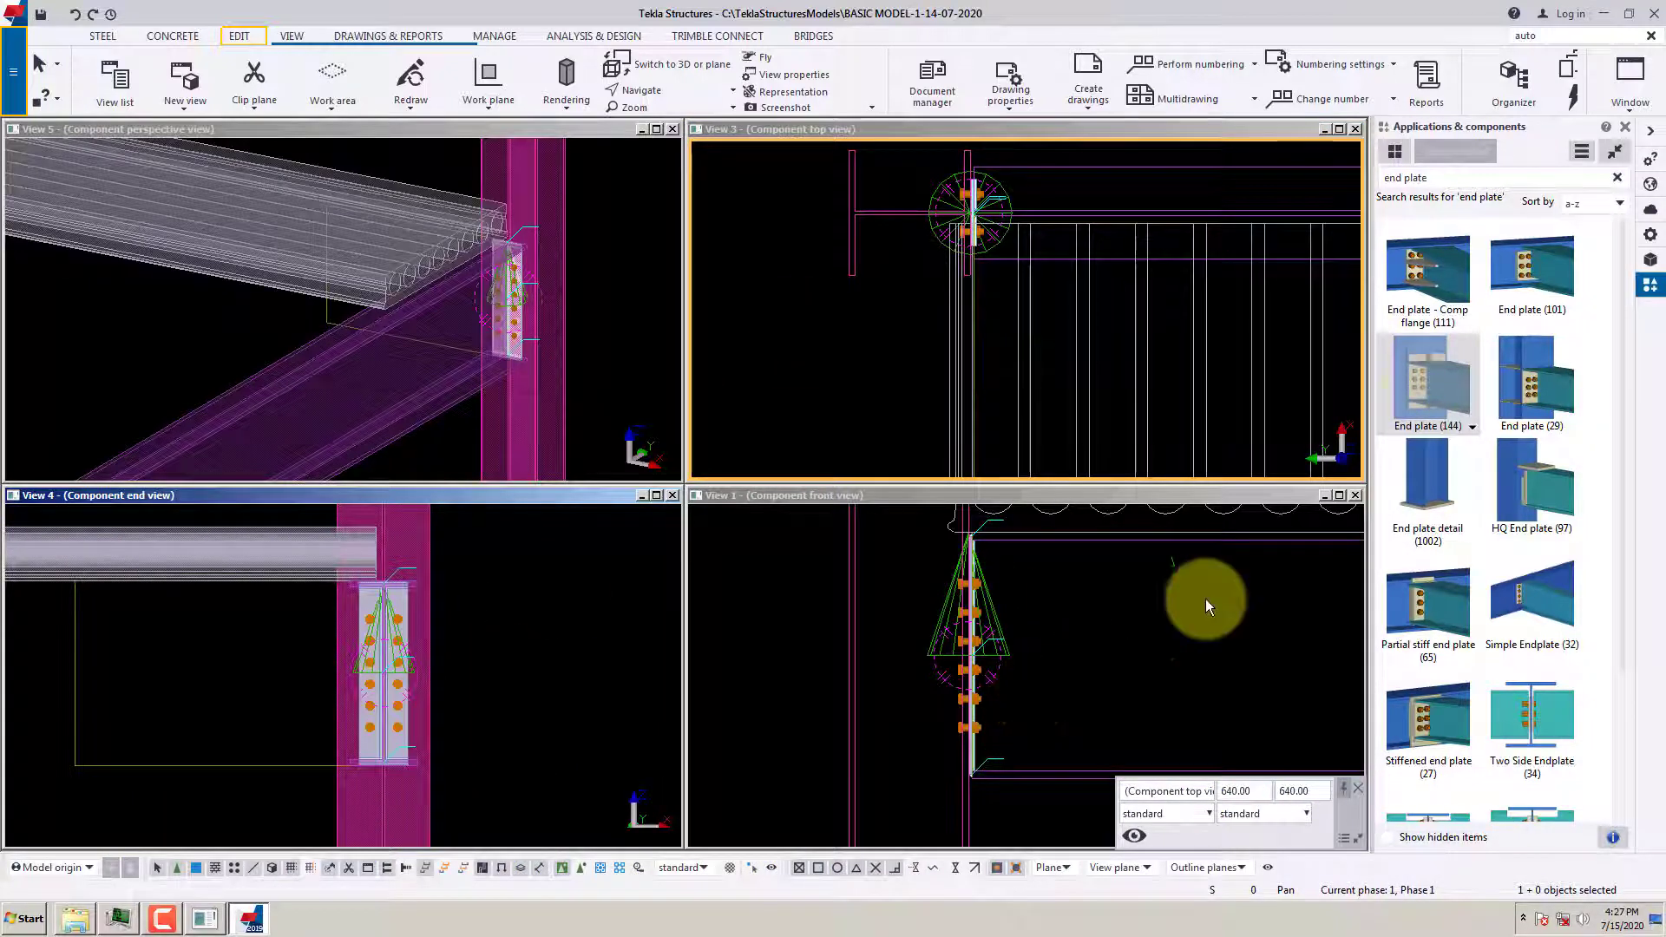
{"action": "left_click", "coordinate": [1430, 364]}
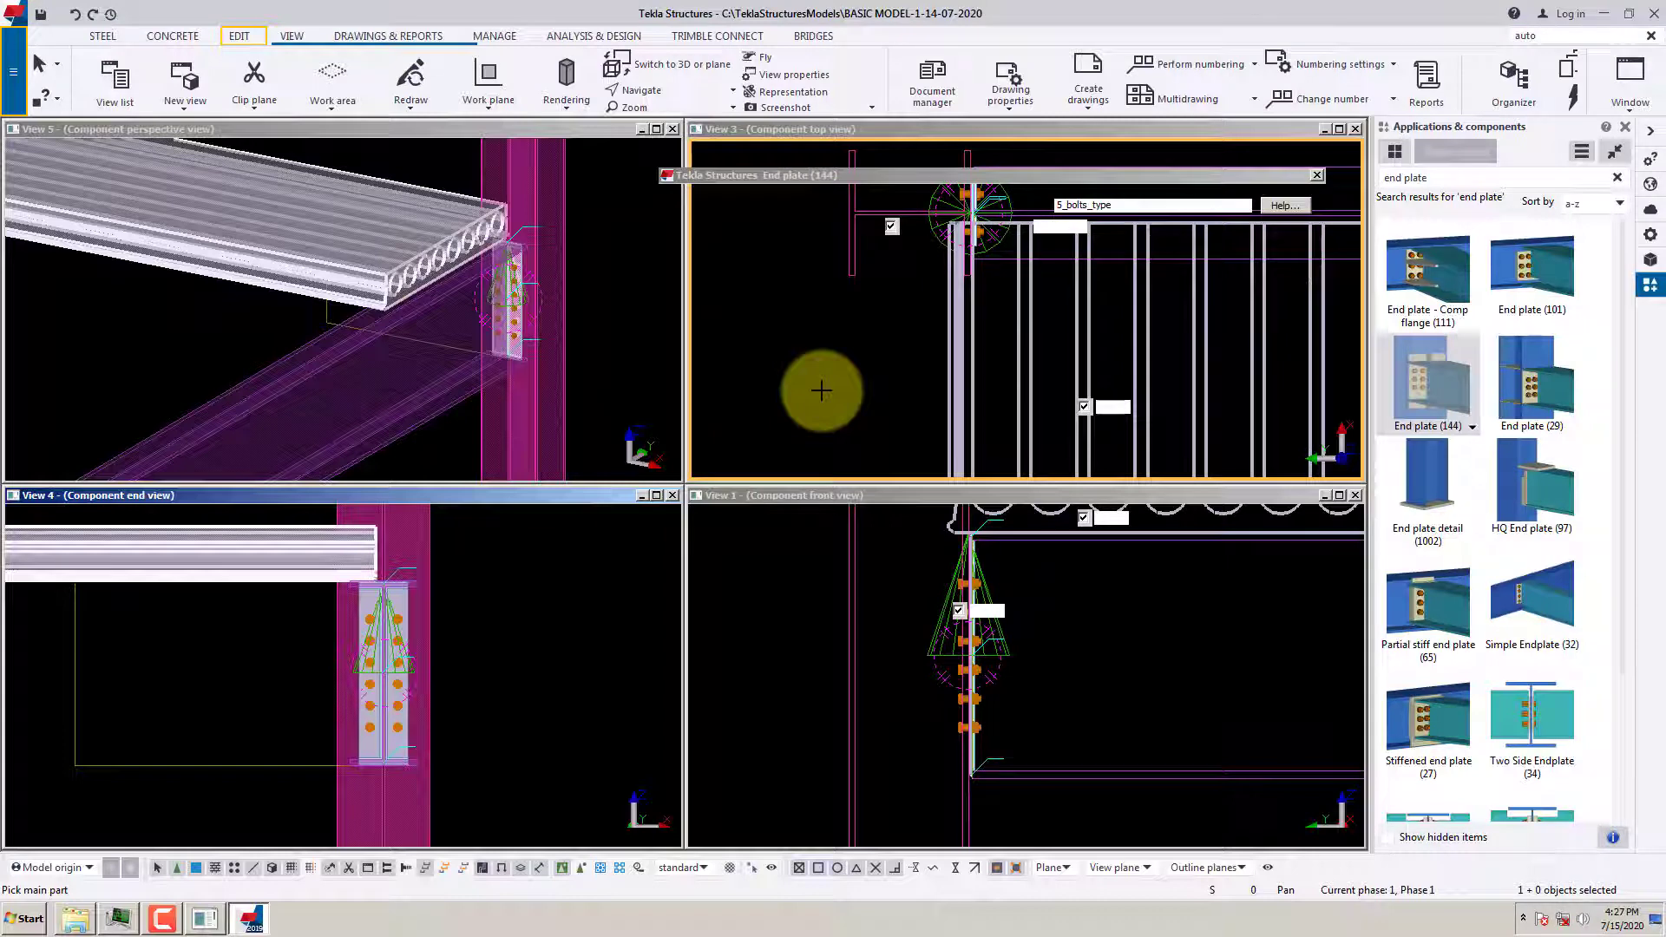
{"action": "left_click_drag", "start_coordinate": [788, 178], "coordinate": [453, 216]}
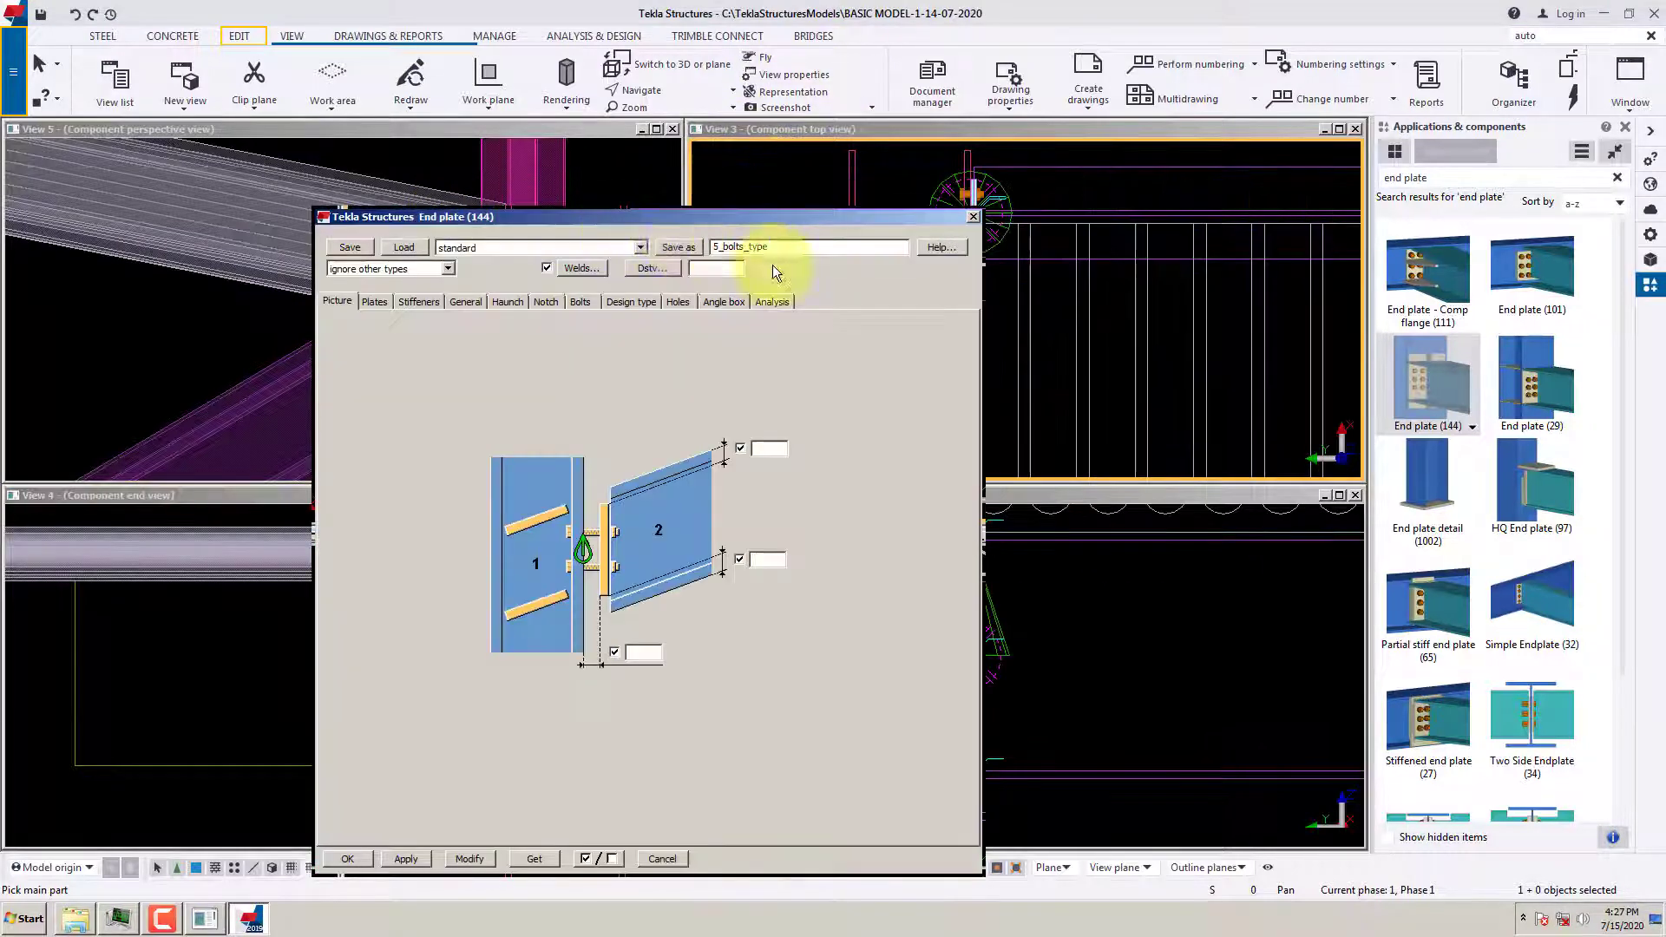
{"action": "left_click_drag", "start_coordinate": [628, 224], "coordinate": [740, 185]}
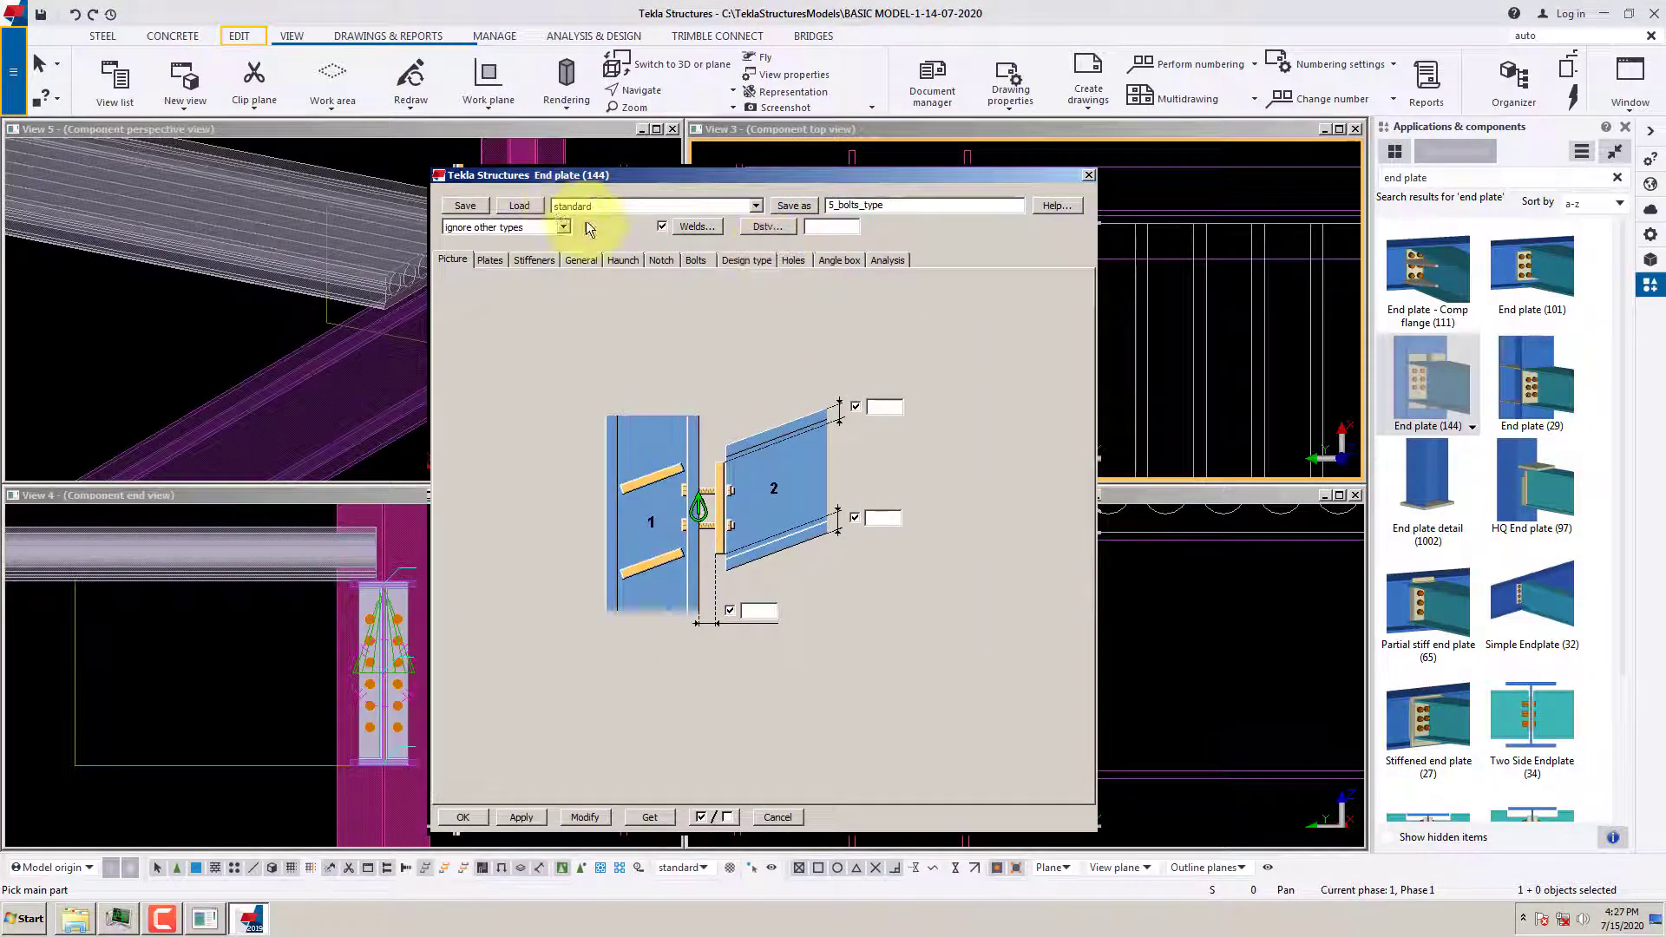
{"action": "left_click", "coordinate": [756, 206]}
{"action": "left_click", "coordinate": [759, 205]}
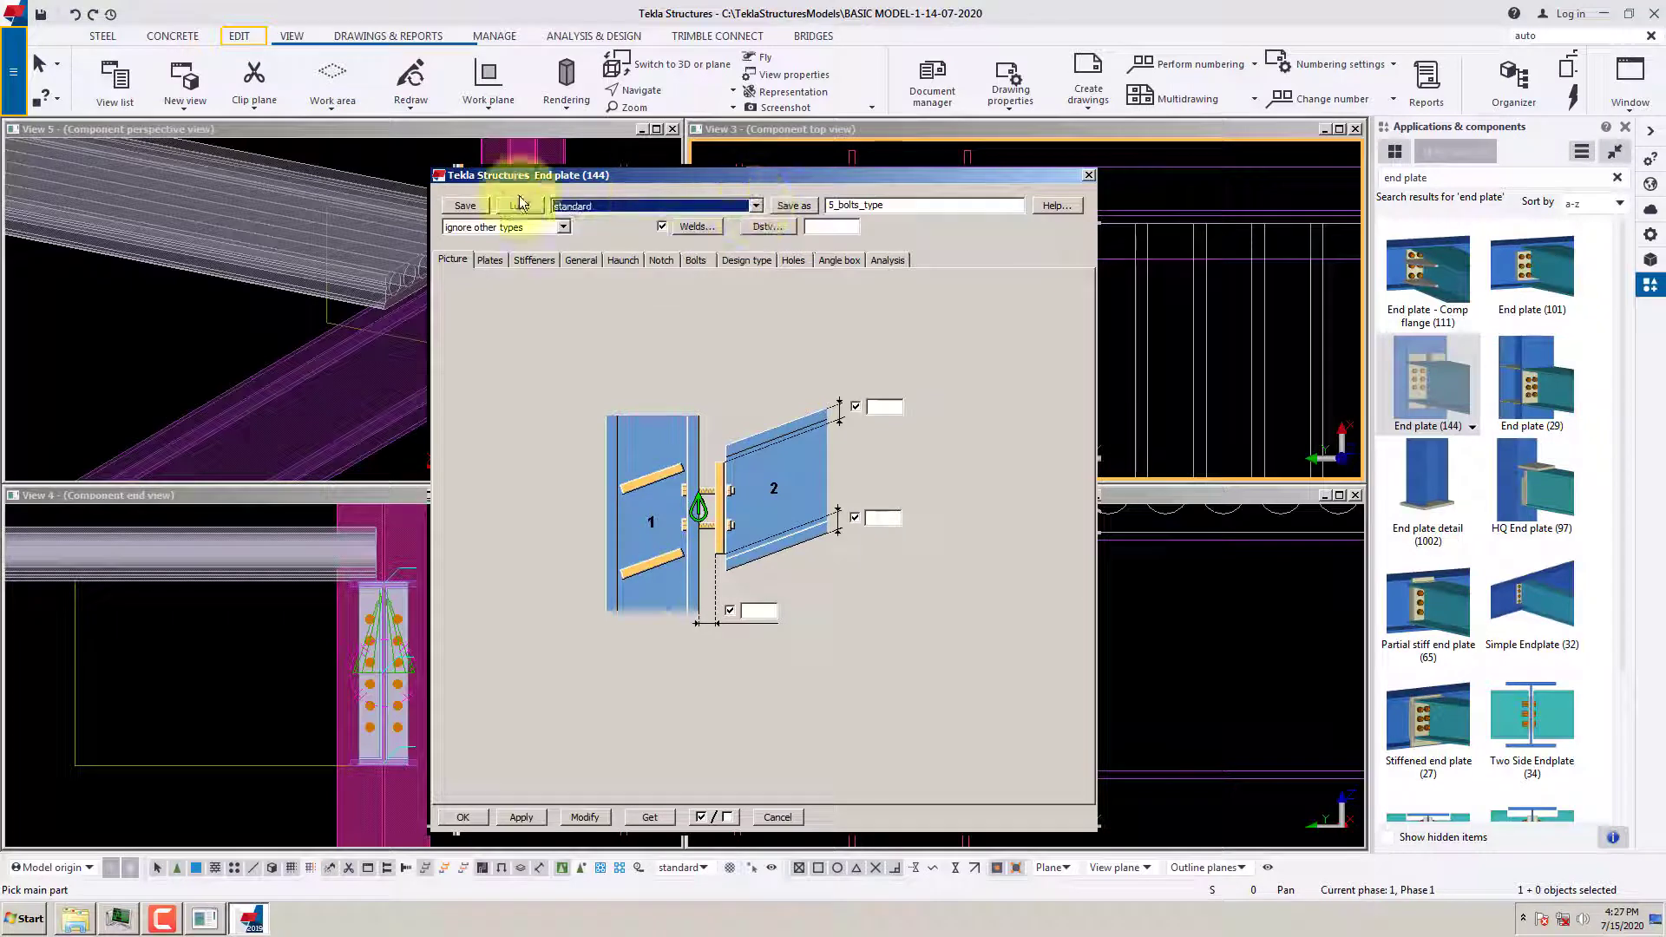
{"action": "left_click", "coordinate": [694, 262]}
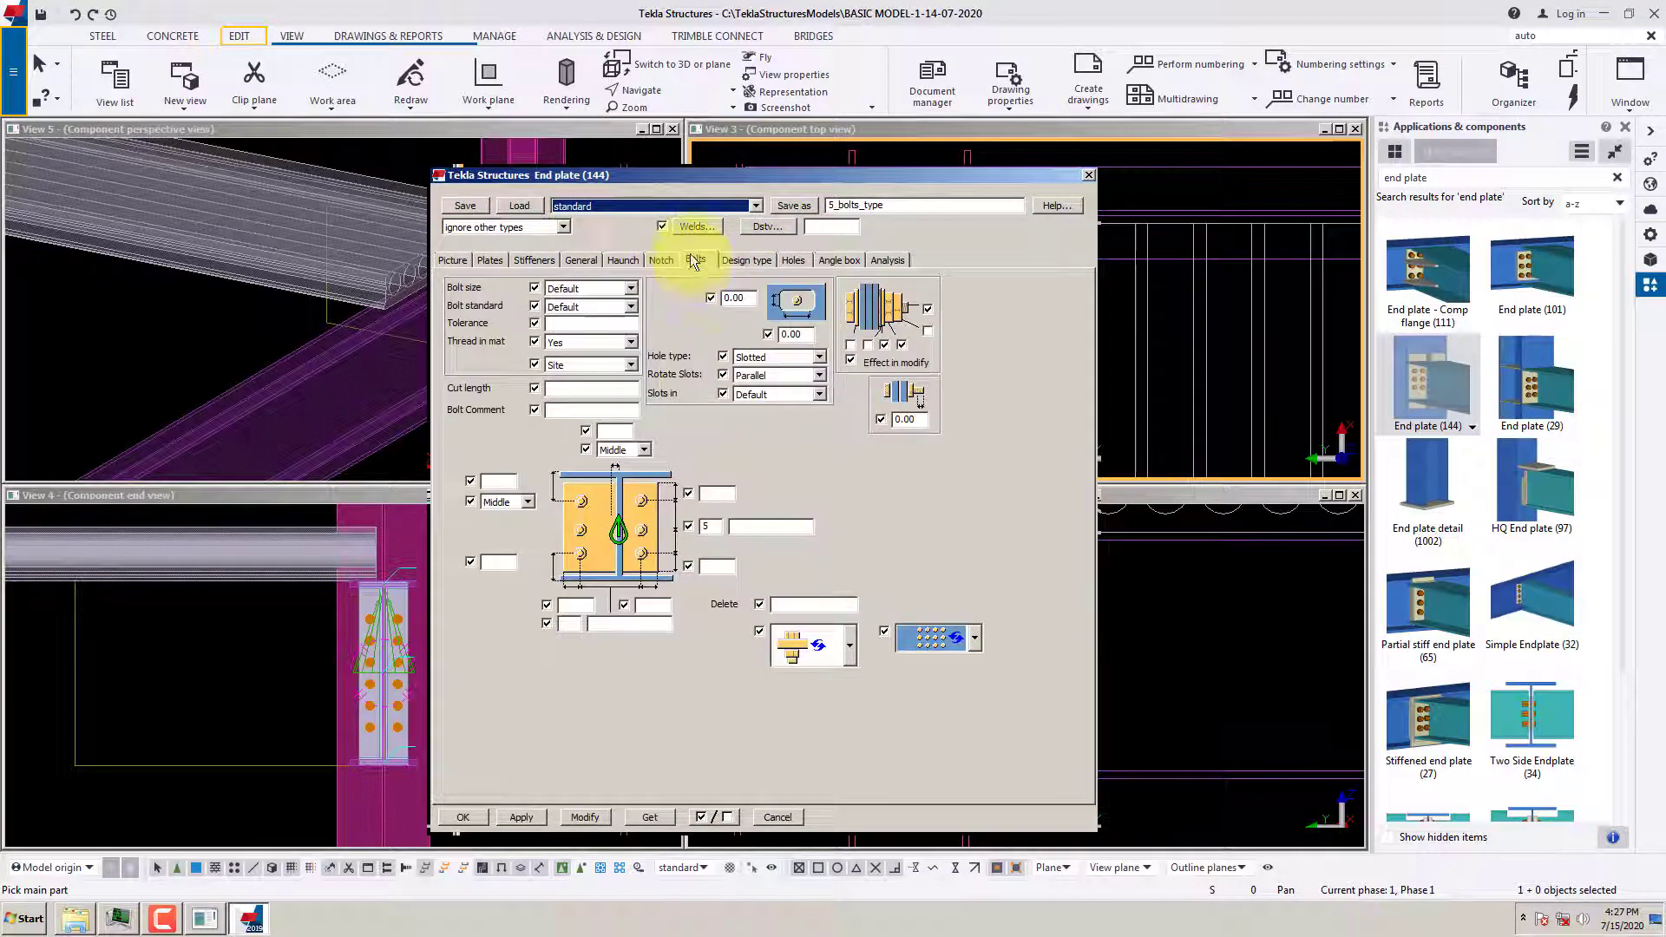
{"action": "mouse_move", "coordinate": [707, 179]}
{"action": "left_mouse_down"}
{"action": "mouse_move", "coordinate": [712, 221]}
{"action": "mouse_move", "coordinate": [789, 201]}
{"action": "mouse_move", "coordinate": [752, 154]}
{"action": "mouse_move", "coordinate": [665, 168]}
{"action": "mouse_move", "coordinate": [746, 142]}
{"action": "mouse_move", "coordinate": [944, 193]}
{"action": "mouse_move", "coordinate": [578, 154]}
{"action": "mouse_move", "coordinate": [686, 168]}
{"action": "left_mouse_up"}
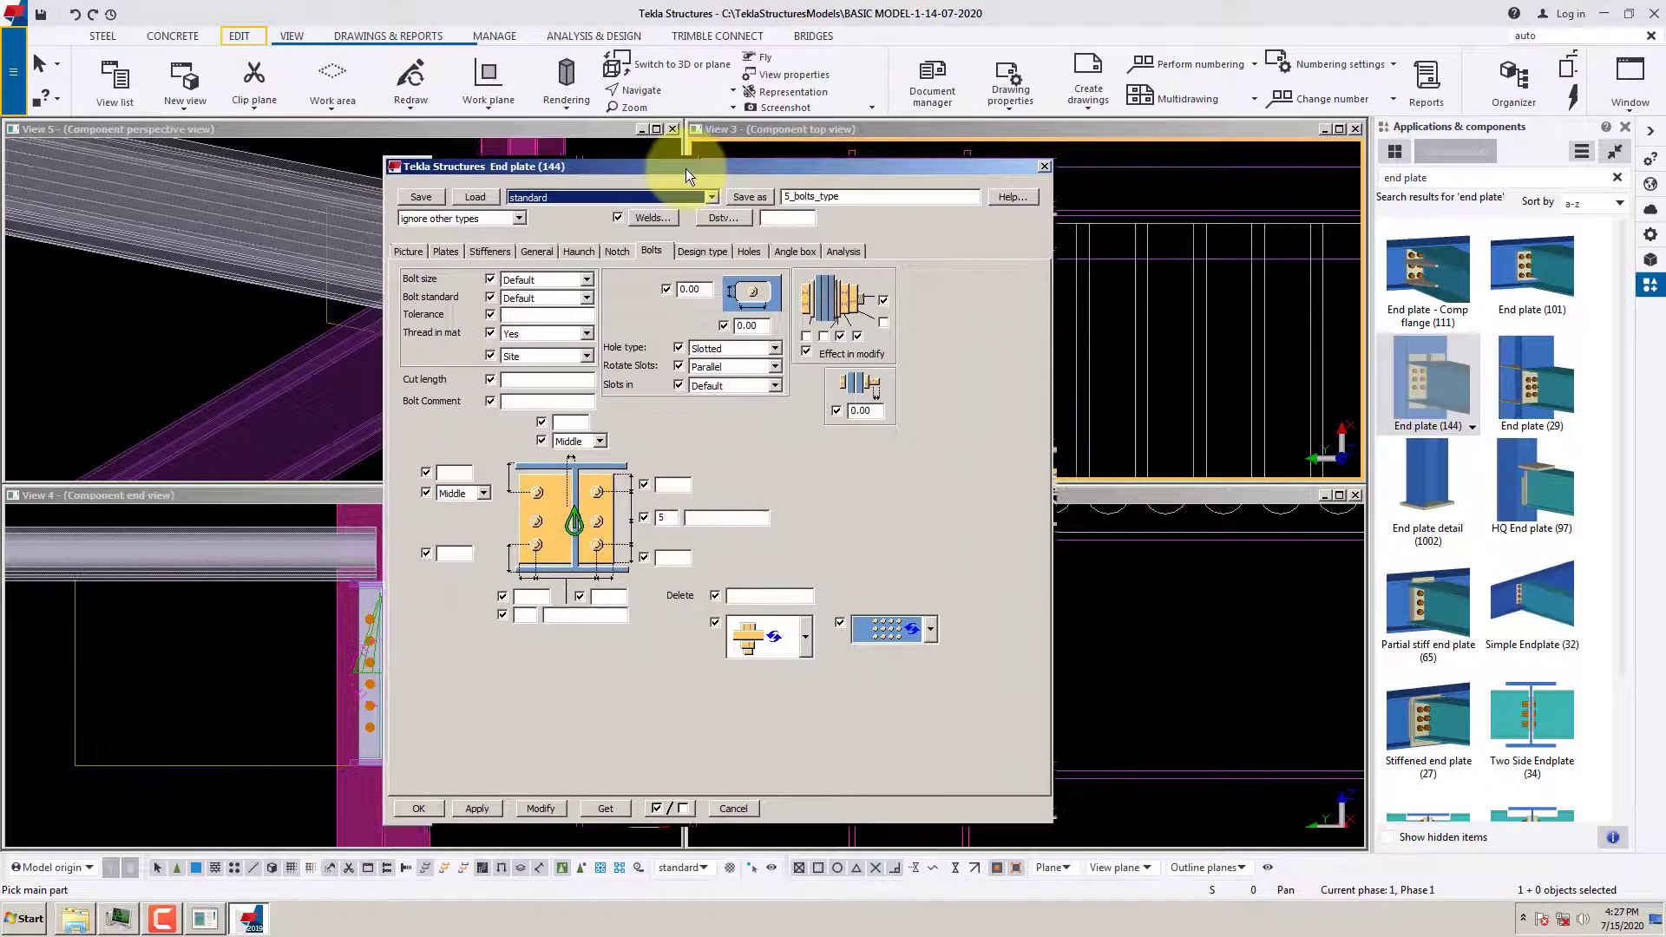
{"action": "left_click", "coordinate": [470, 198]}
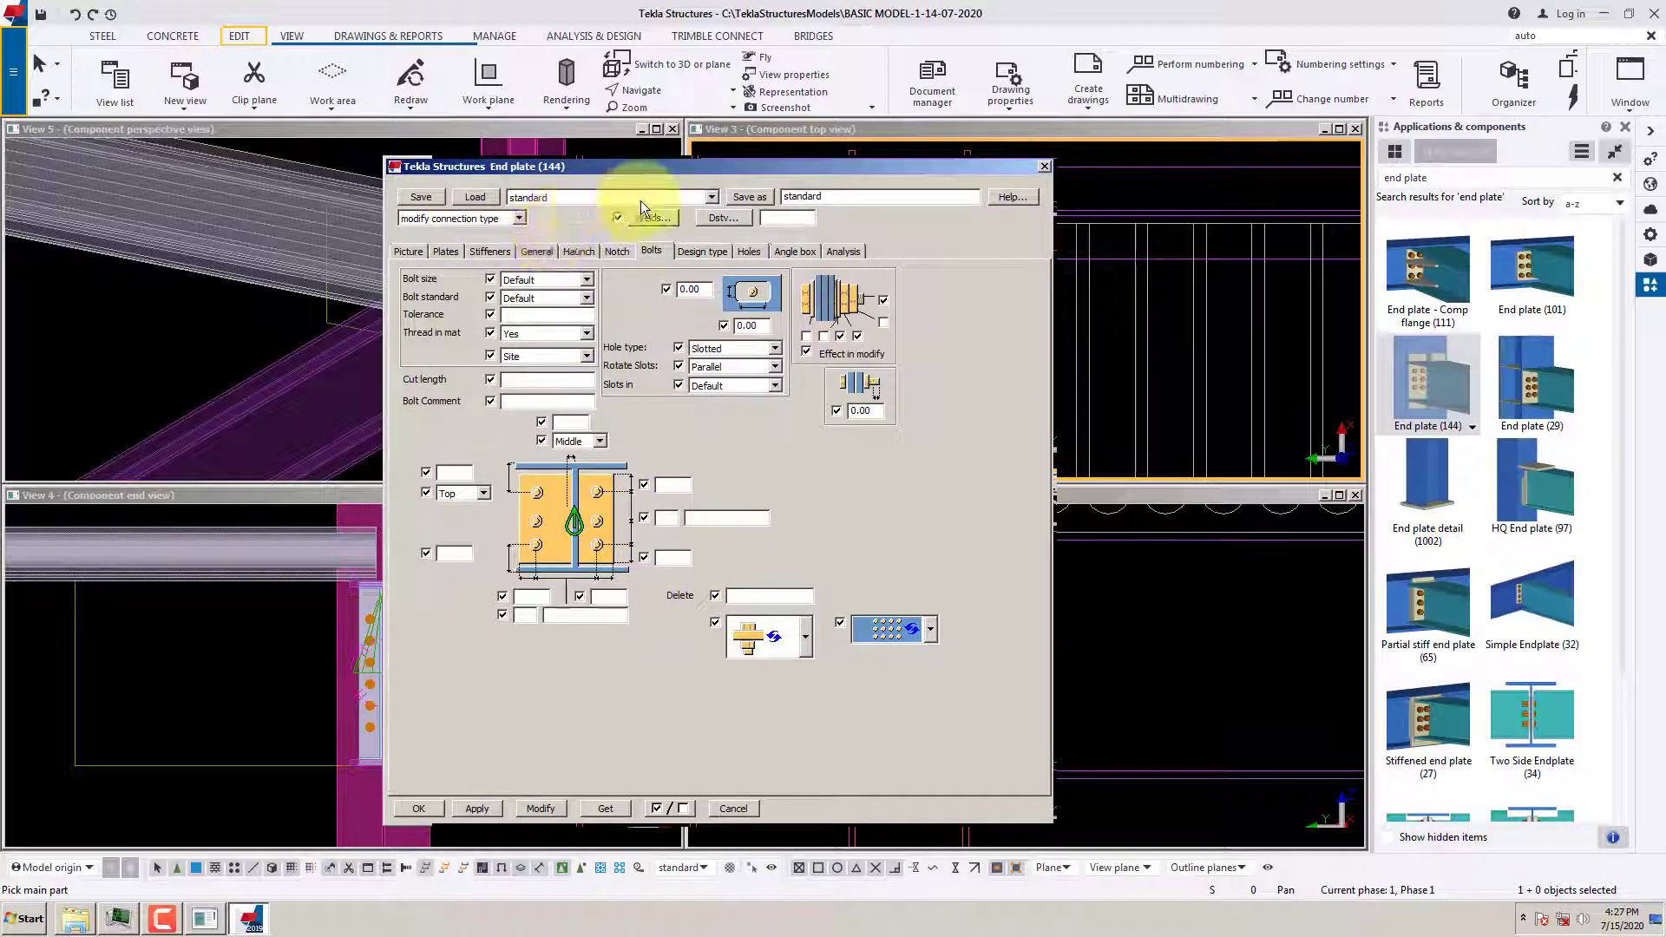
Set the vertical bolt group position of End plate (144) to Middle
{"action": "left_click_drag", "start_coordinate": [537, 169], "coordinate": [591, 160]}
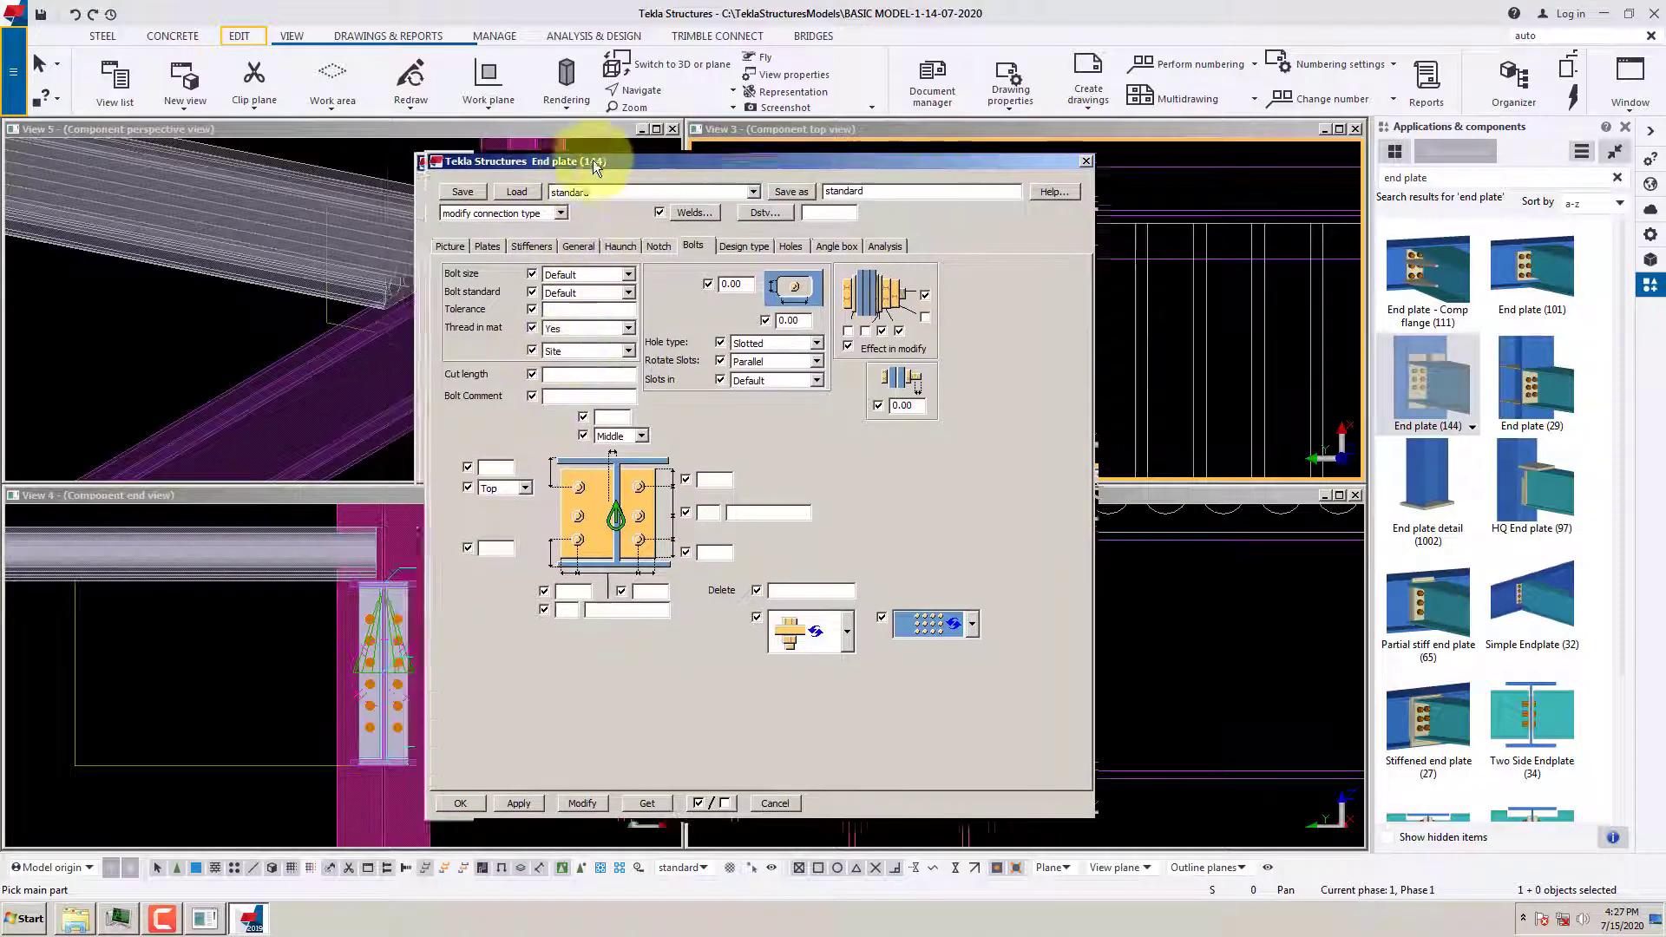
{"action": "left_click", "coordinate": [537, 484]}
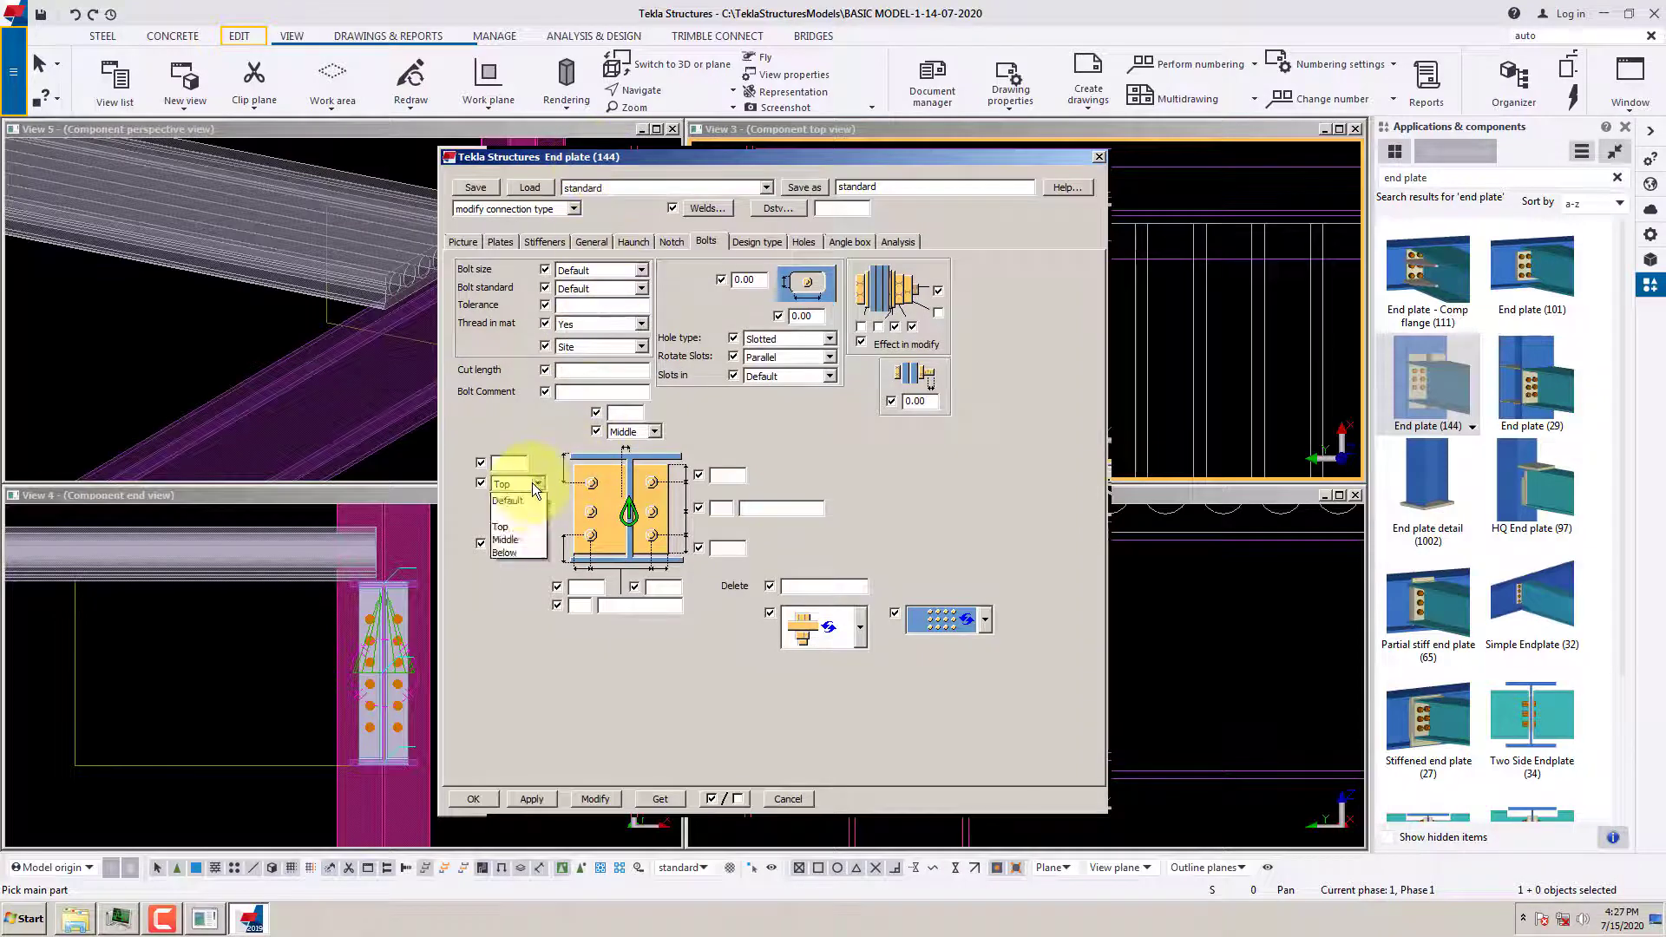
{"action": "left_click", "coordinate": [505, 539]}
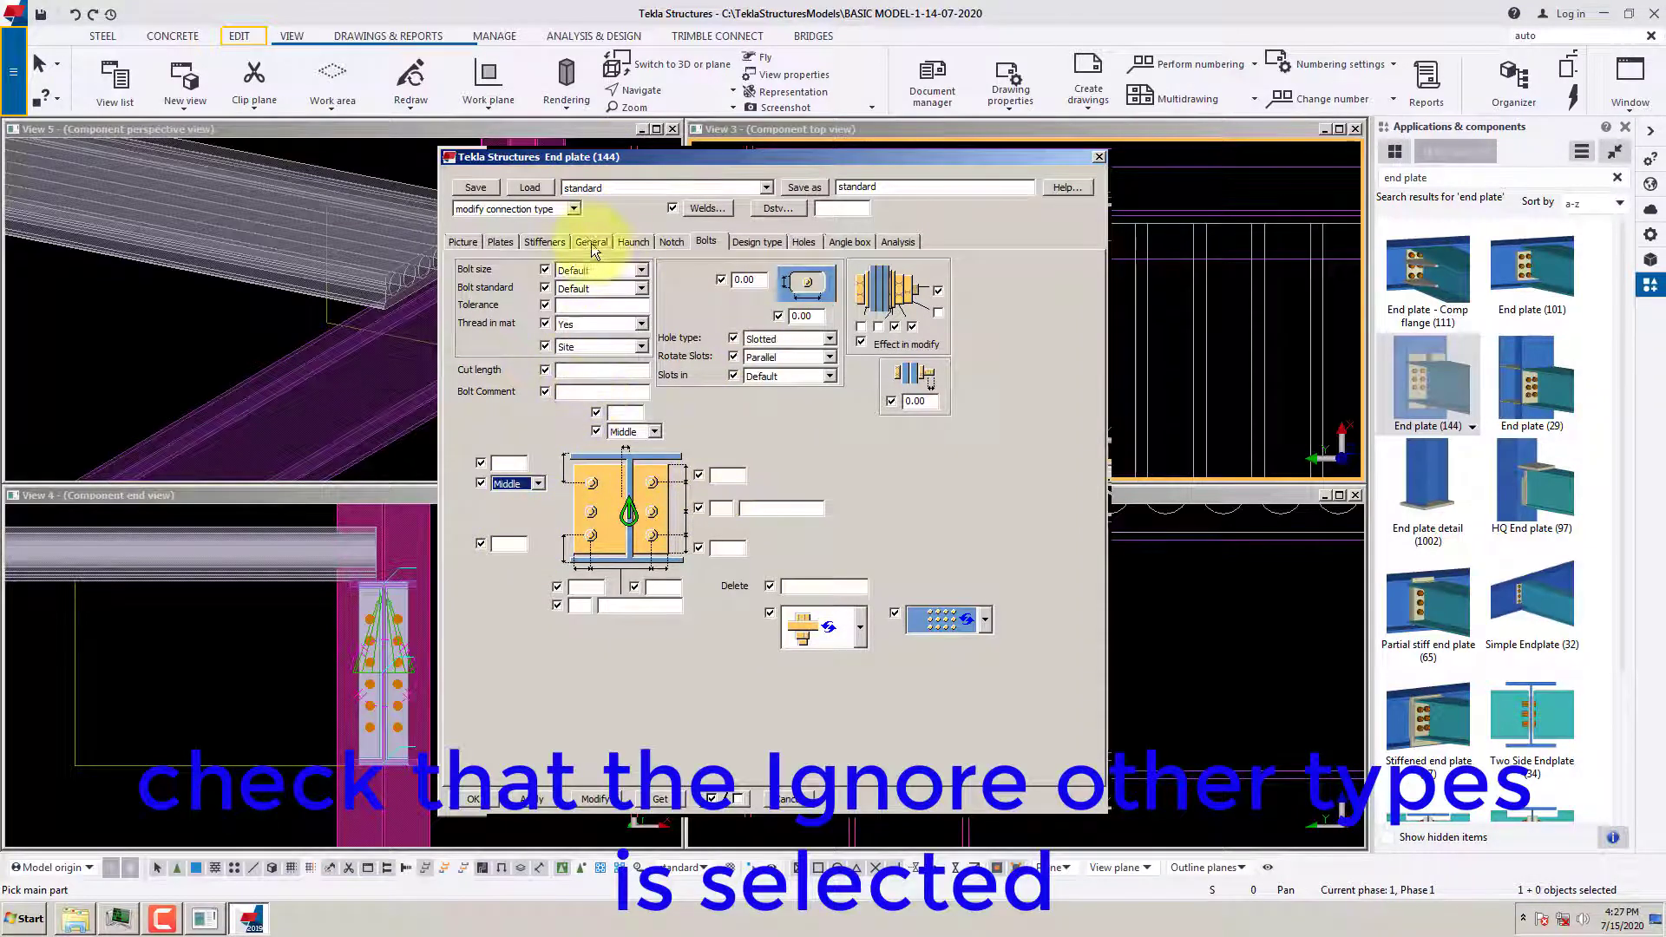
Set the connection type handling of End plate (144) to ignore other types
{"action": "left_click", "coordinate": [574, 208]}
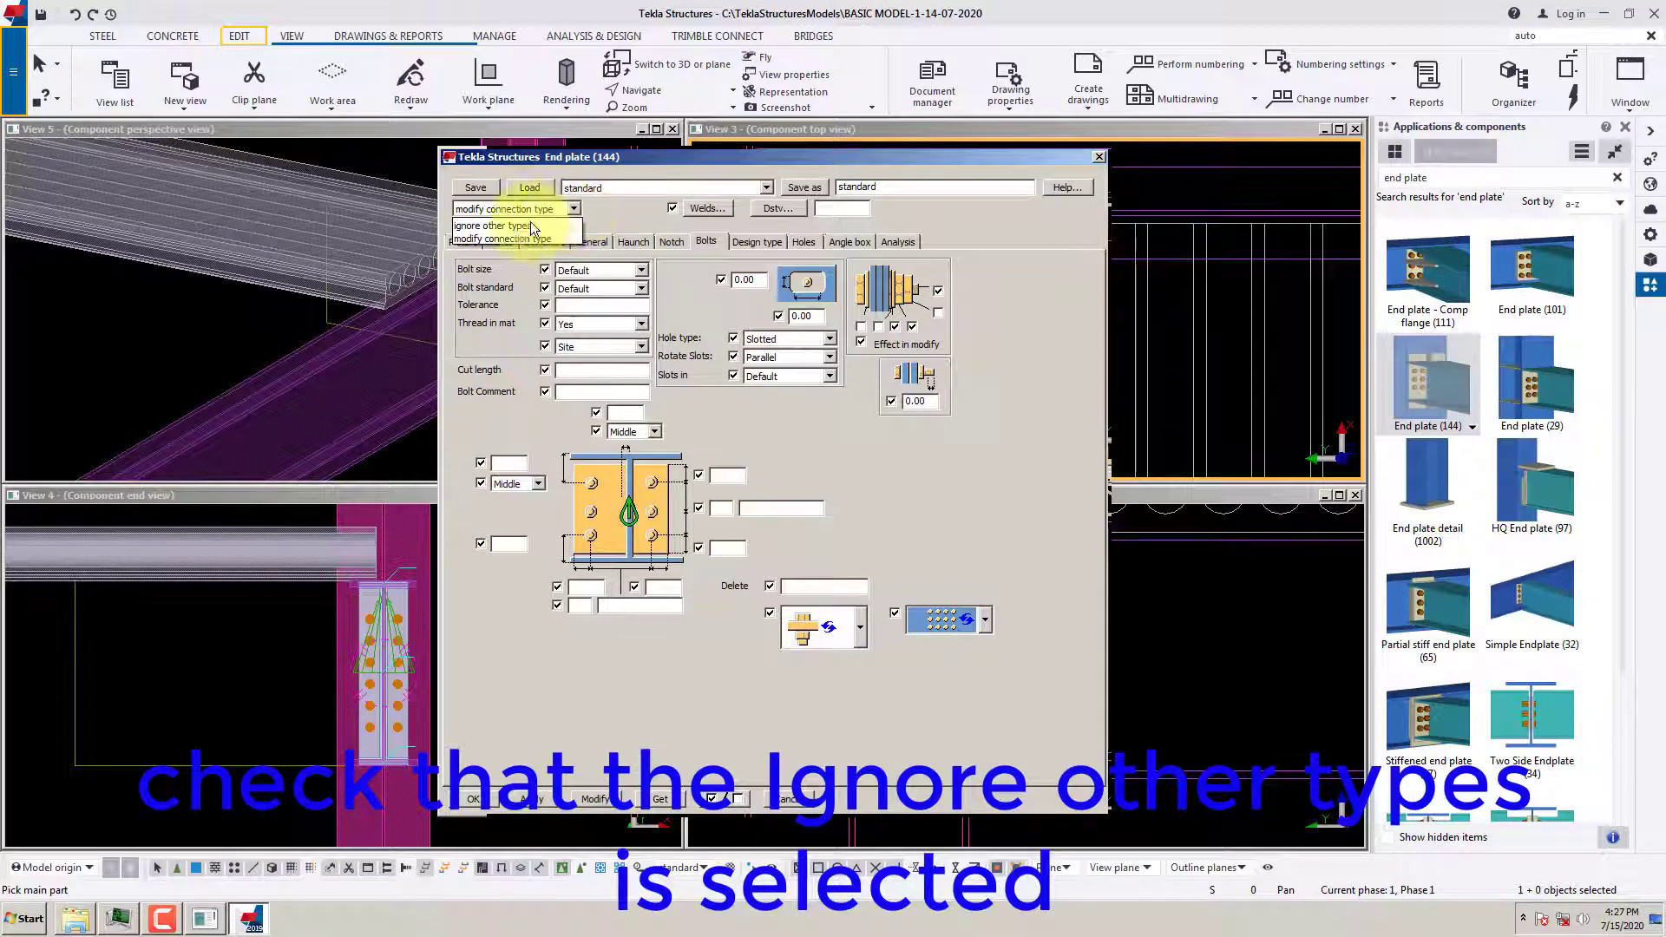
{"action": "left_click", "coordinate": [501, 227]}
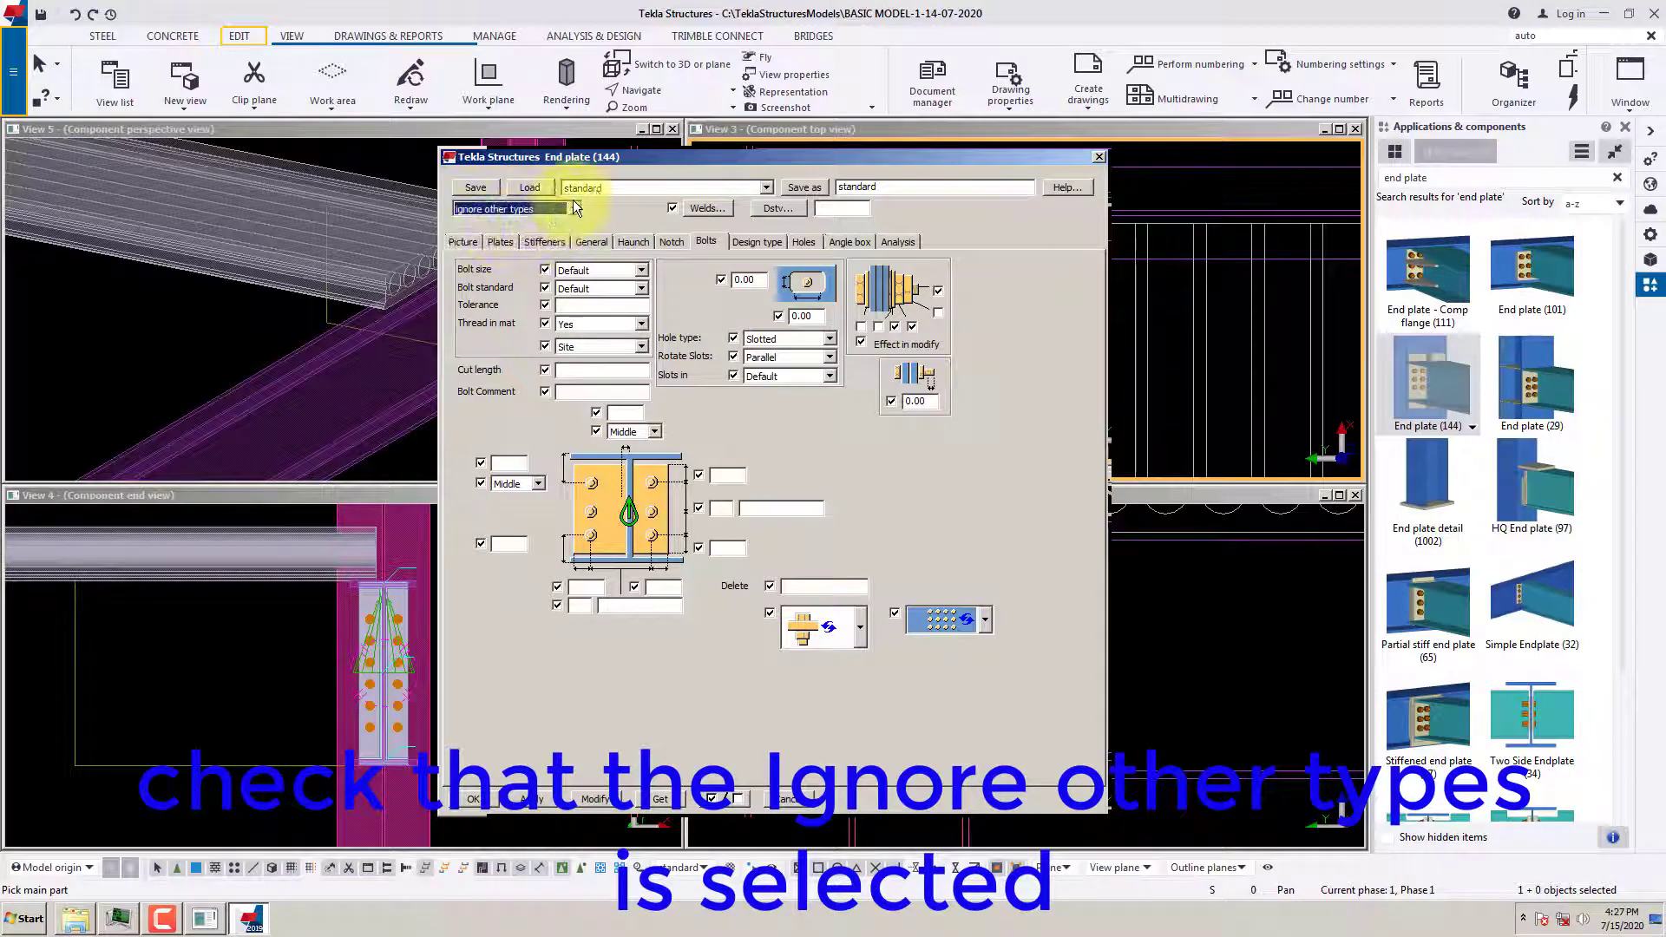
{"action": "left_click_drag", "start_coordinate": [638, 163], "coordinate": [637, 151]}
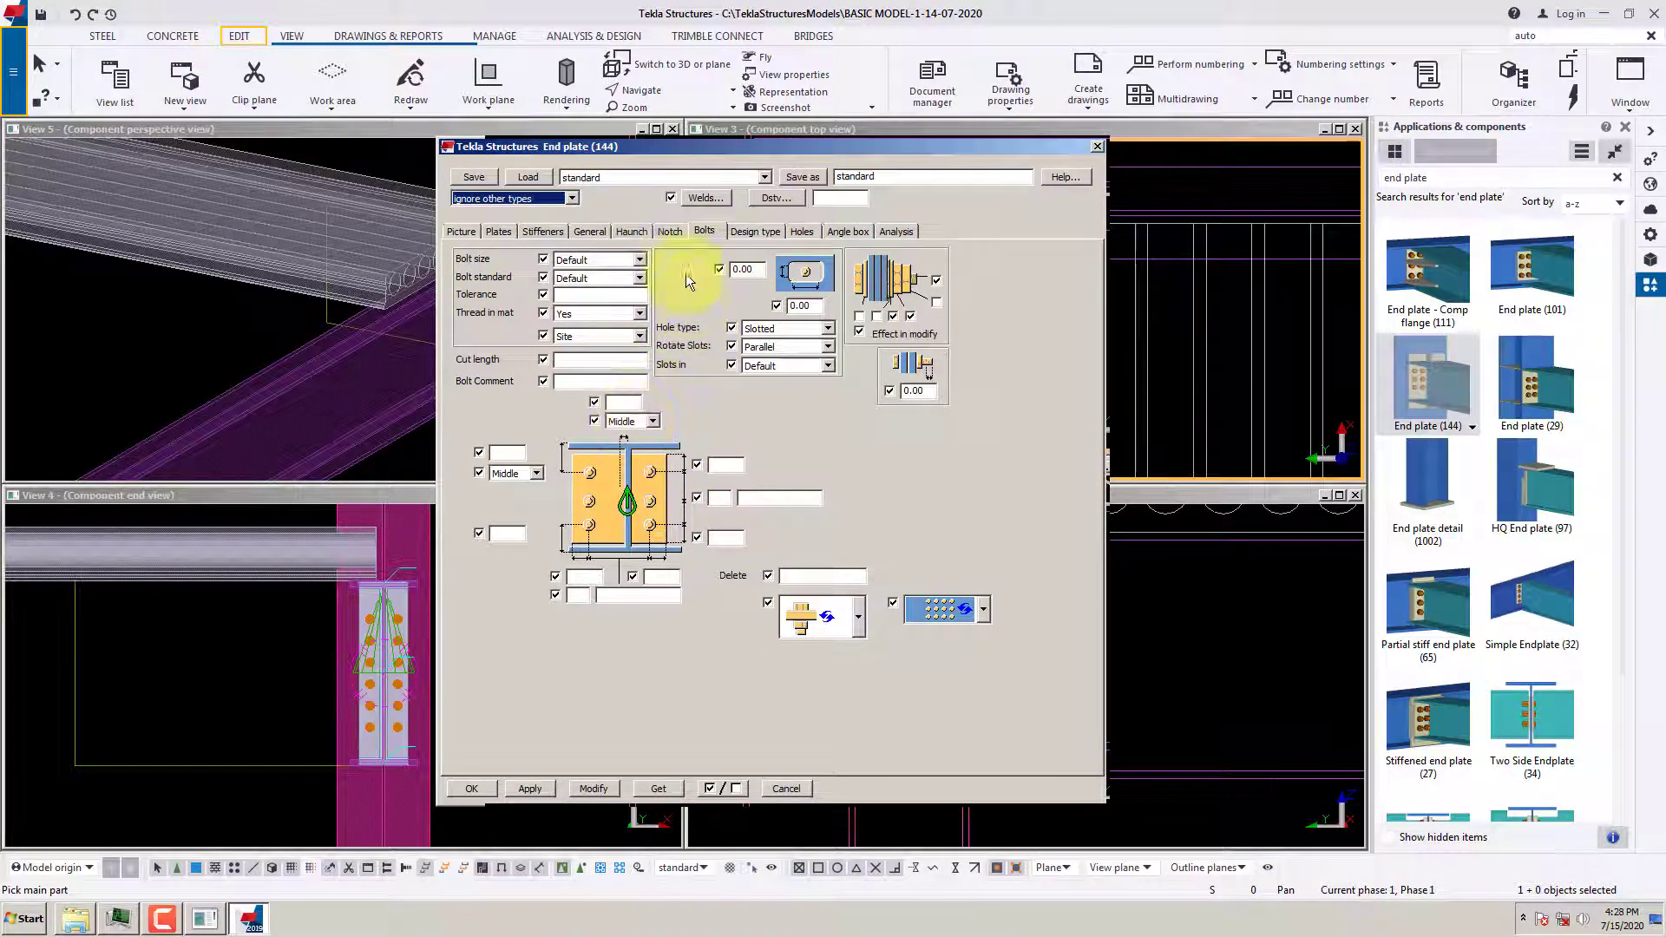
Assign Industry building rules as the AutoDefaults rule group of End plate (144) and recheck its bolt settings
{"action": "left_click", "coordinate": [595, 230]}
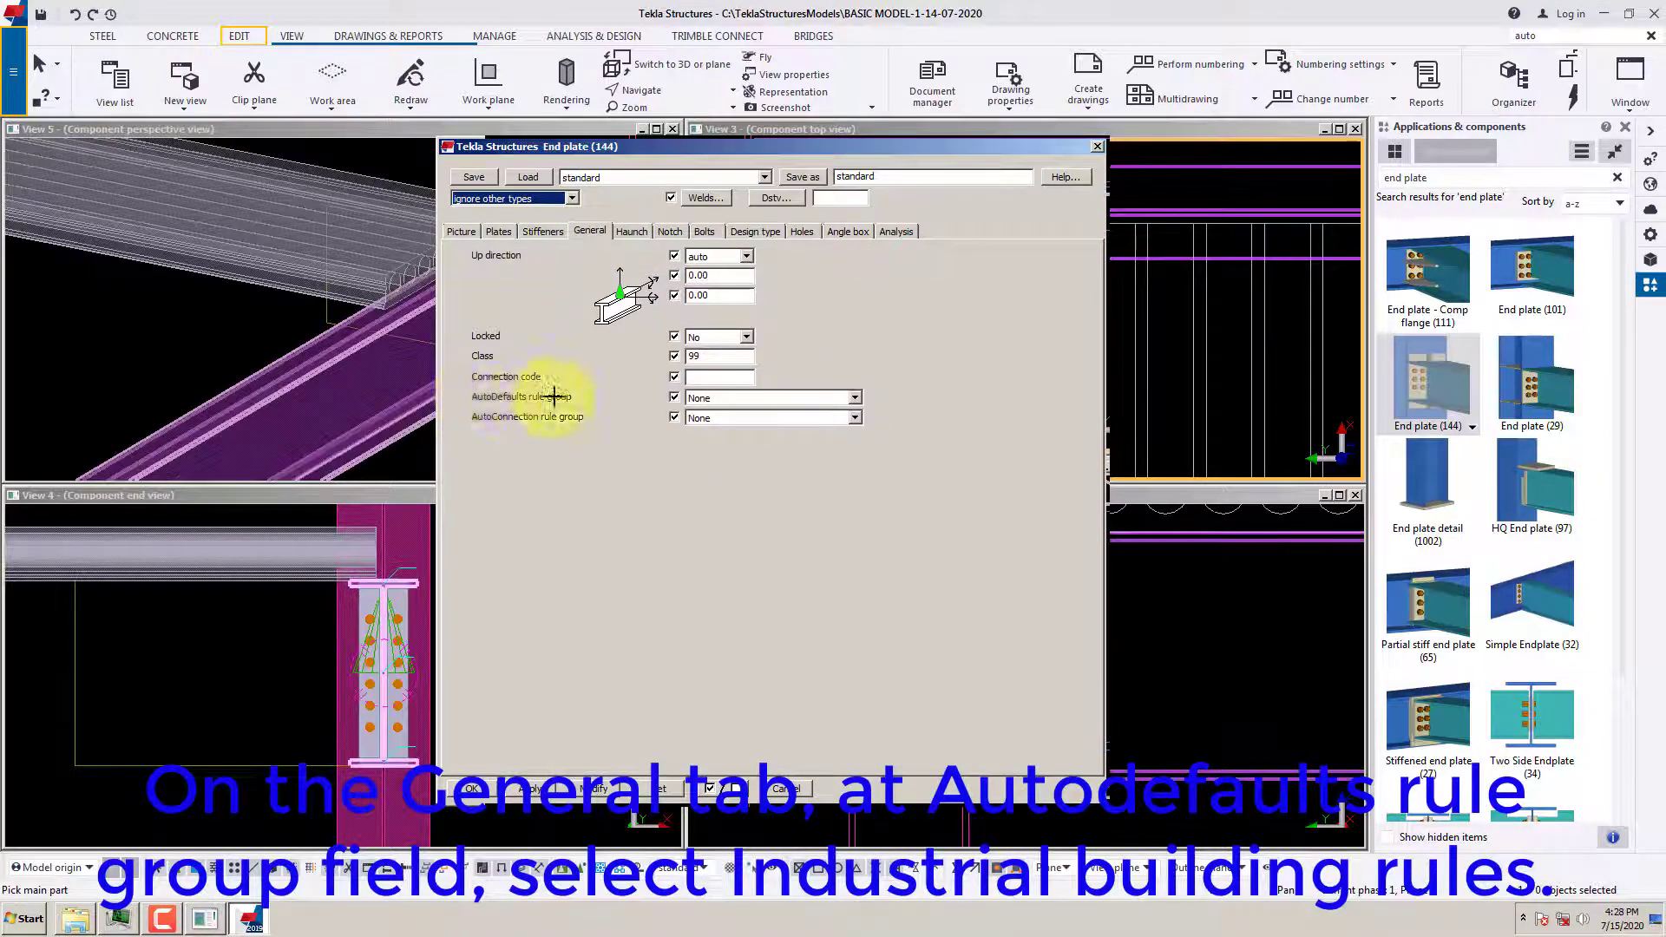
{"action": "left_click", "coordinate": [854, 397]}
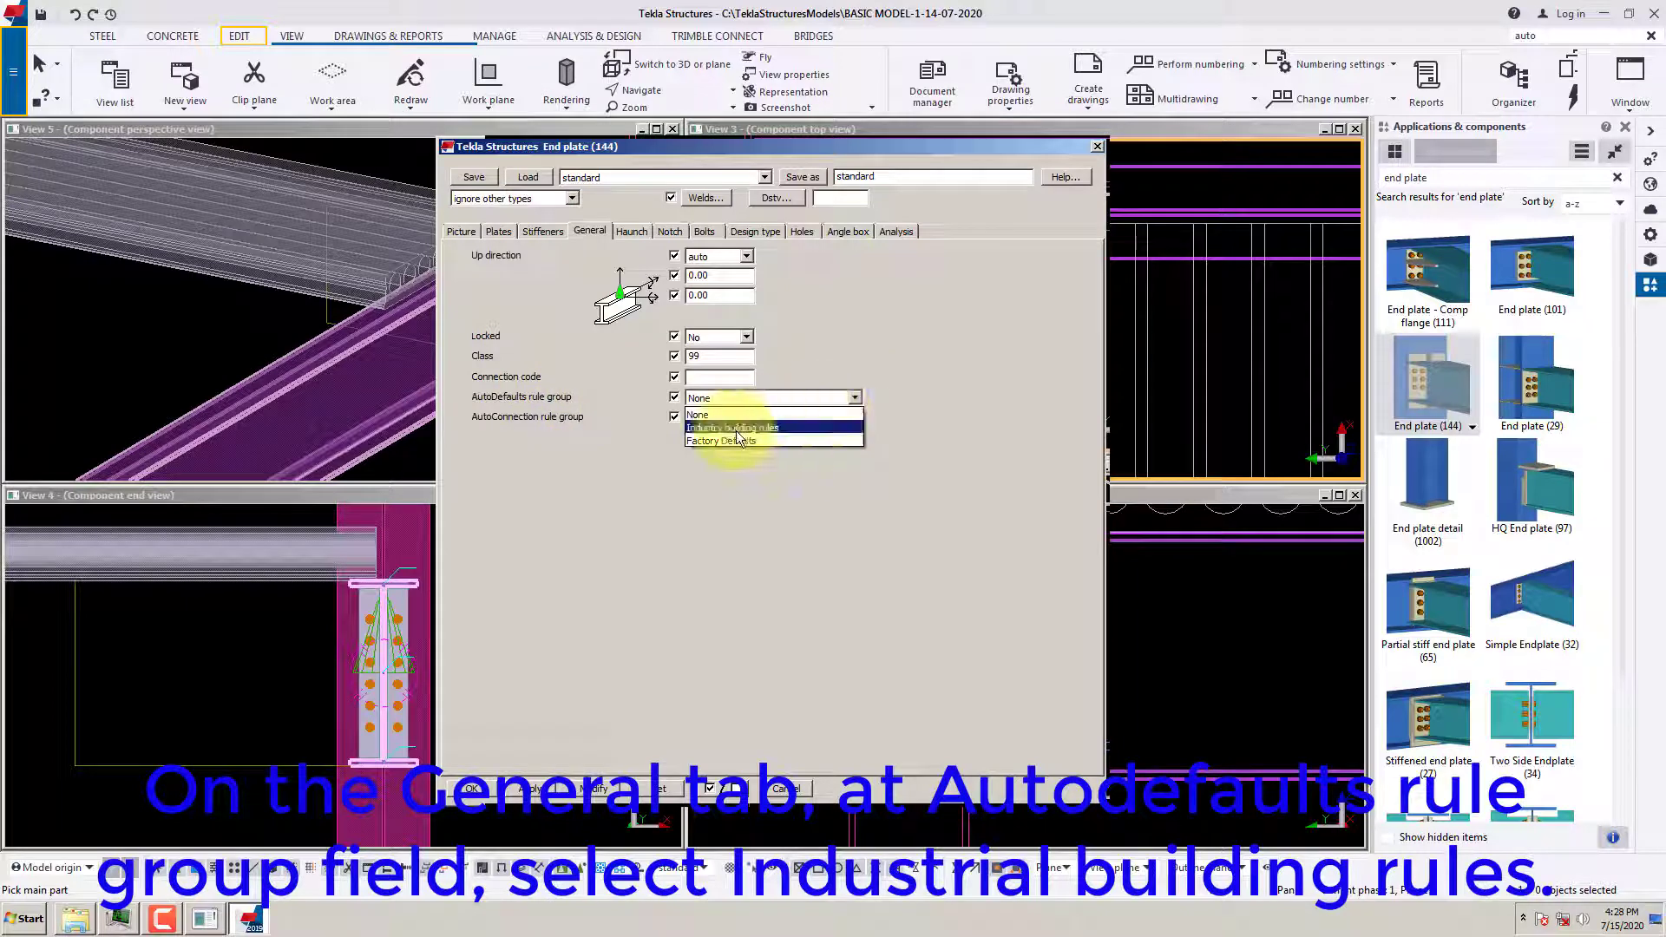
{"action": "left_click", "coordinate": [742, 437]}
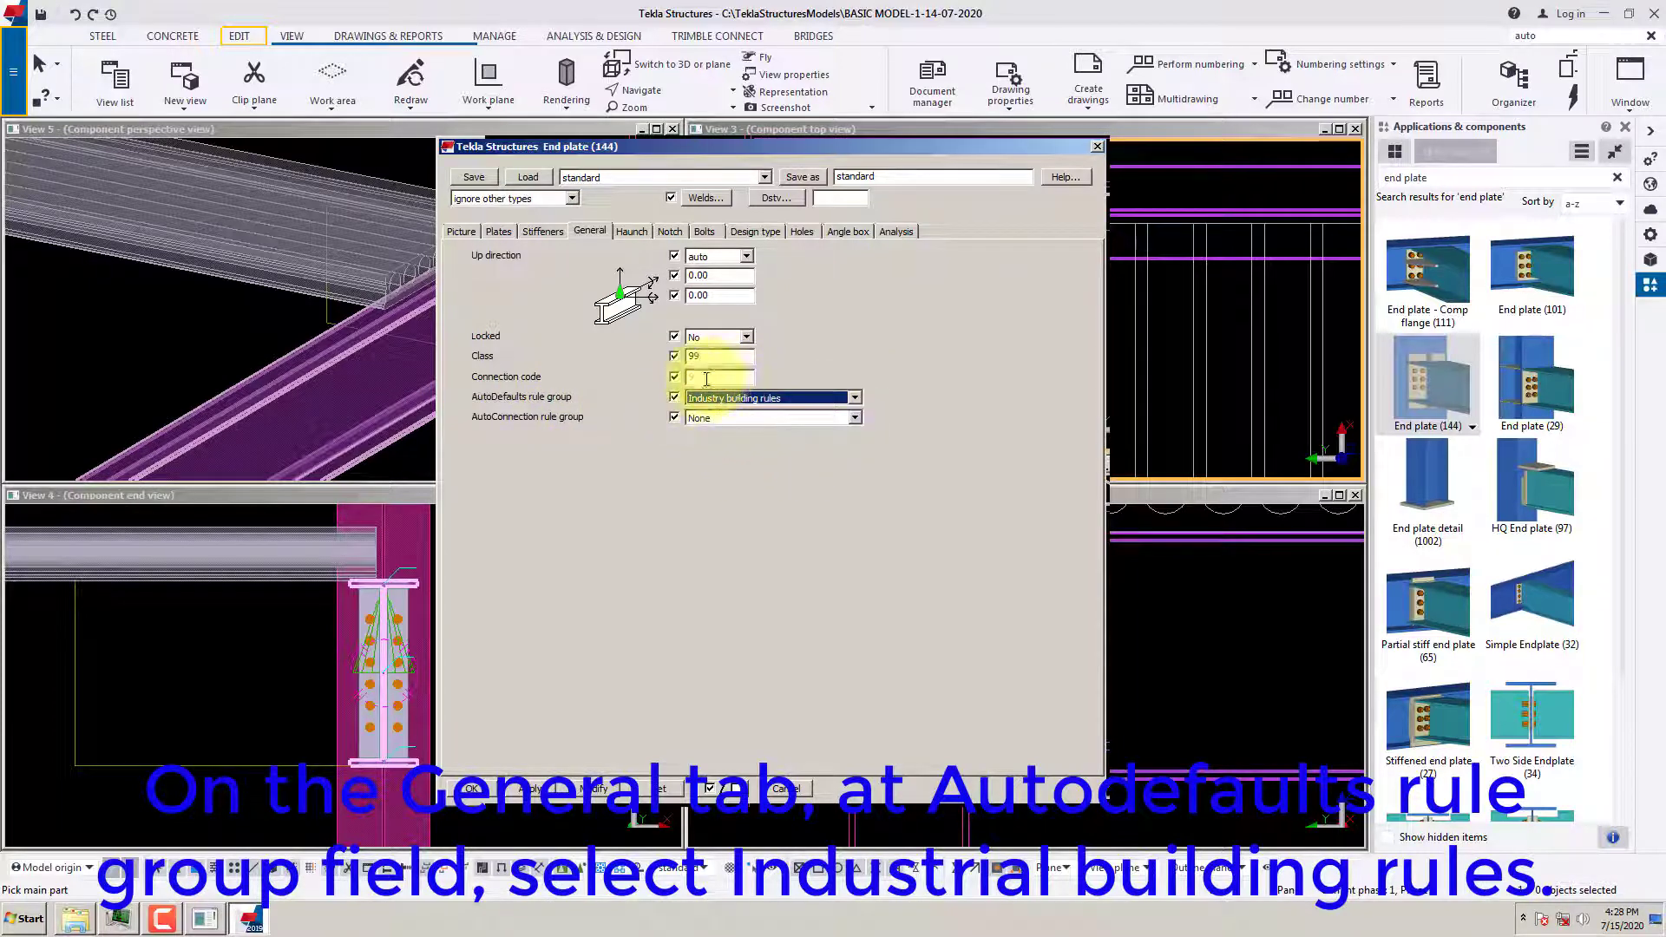
{"action": "left_click", "coordinate": [705, 232]}
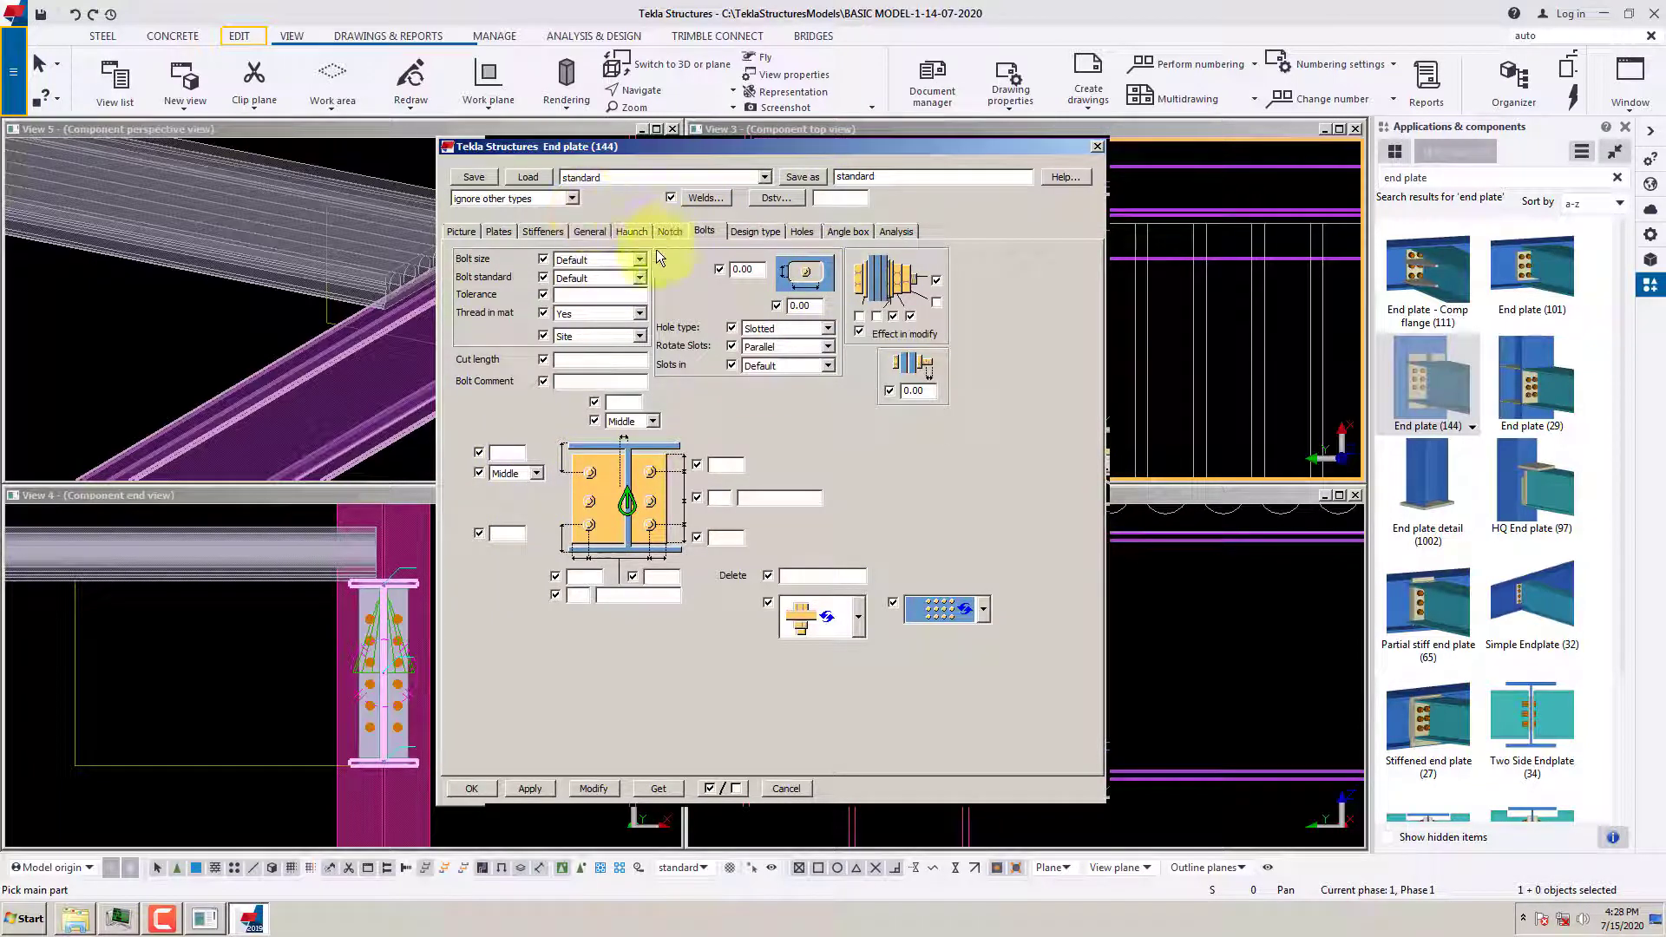
{"action": "left_click", "coordinate": [593, 232]}
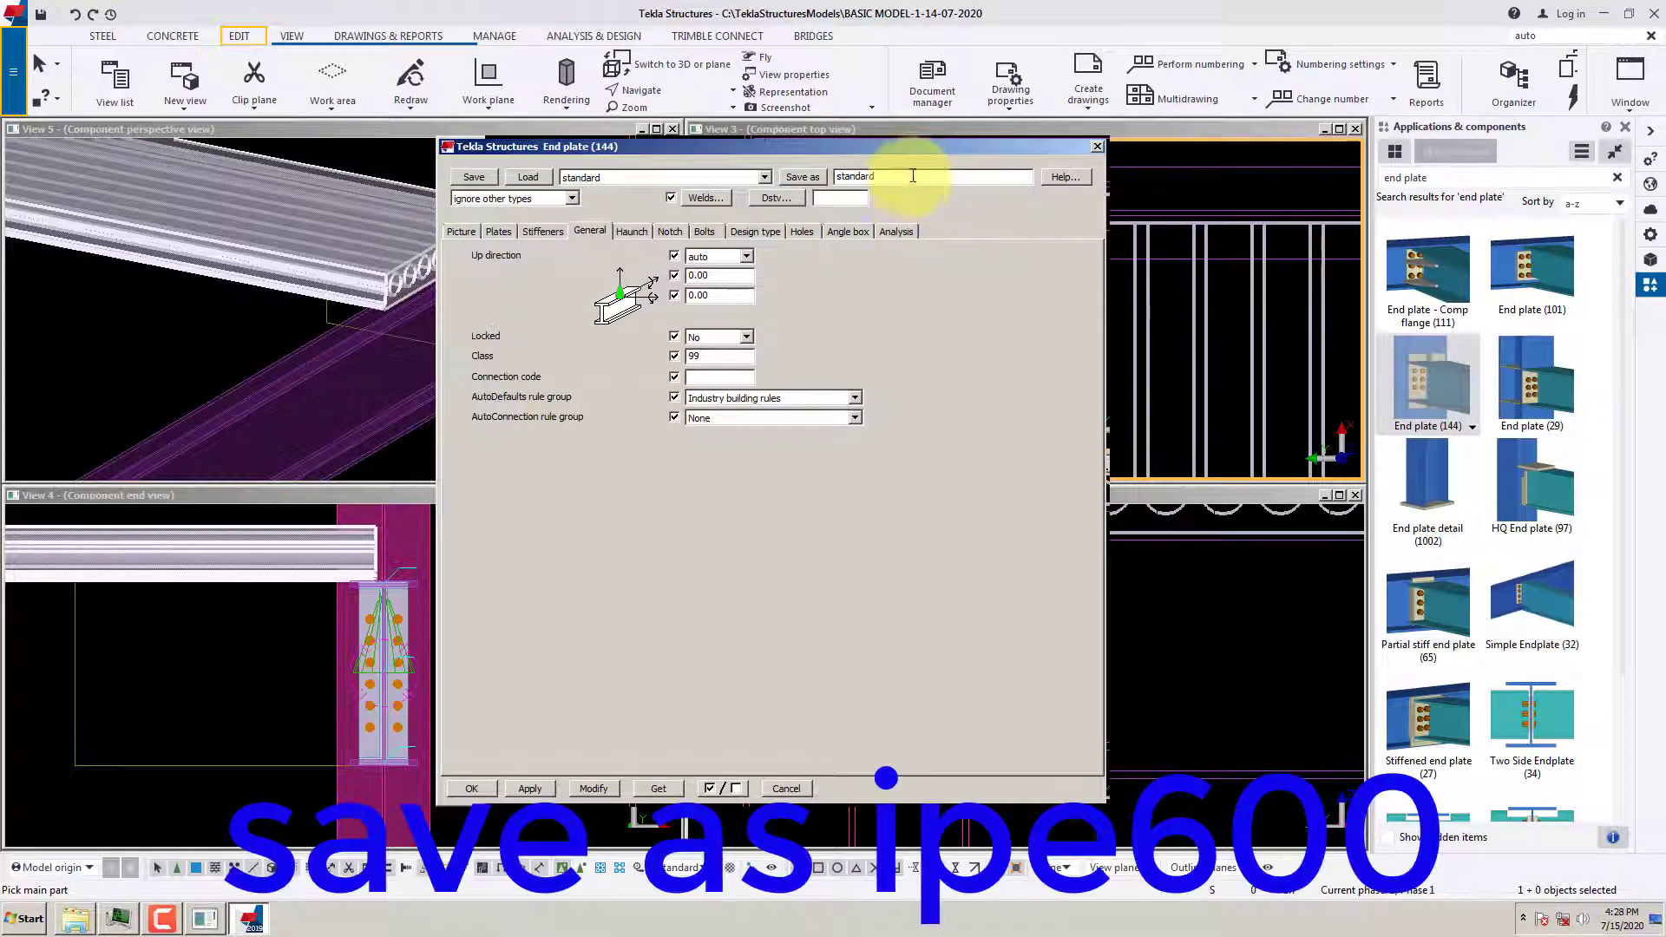
Save the End plate (144) properties as ipe600, accept them and end the connection command
{"action": "double_click", "coordinate": [859, 176]}
{"action": "type", "text": "ipe"}
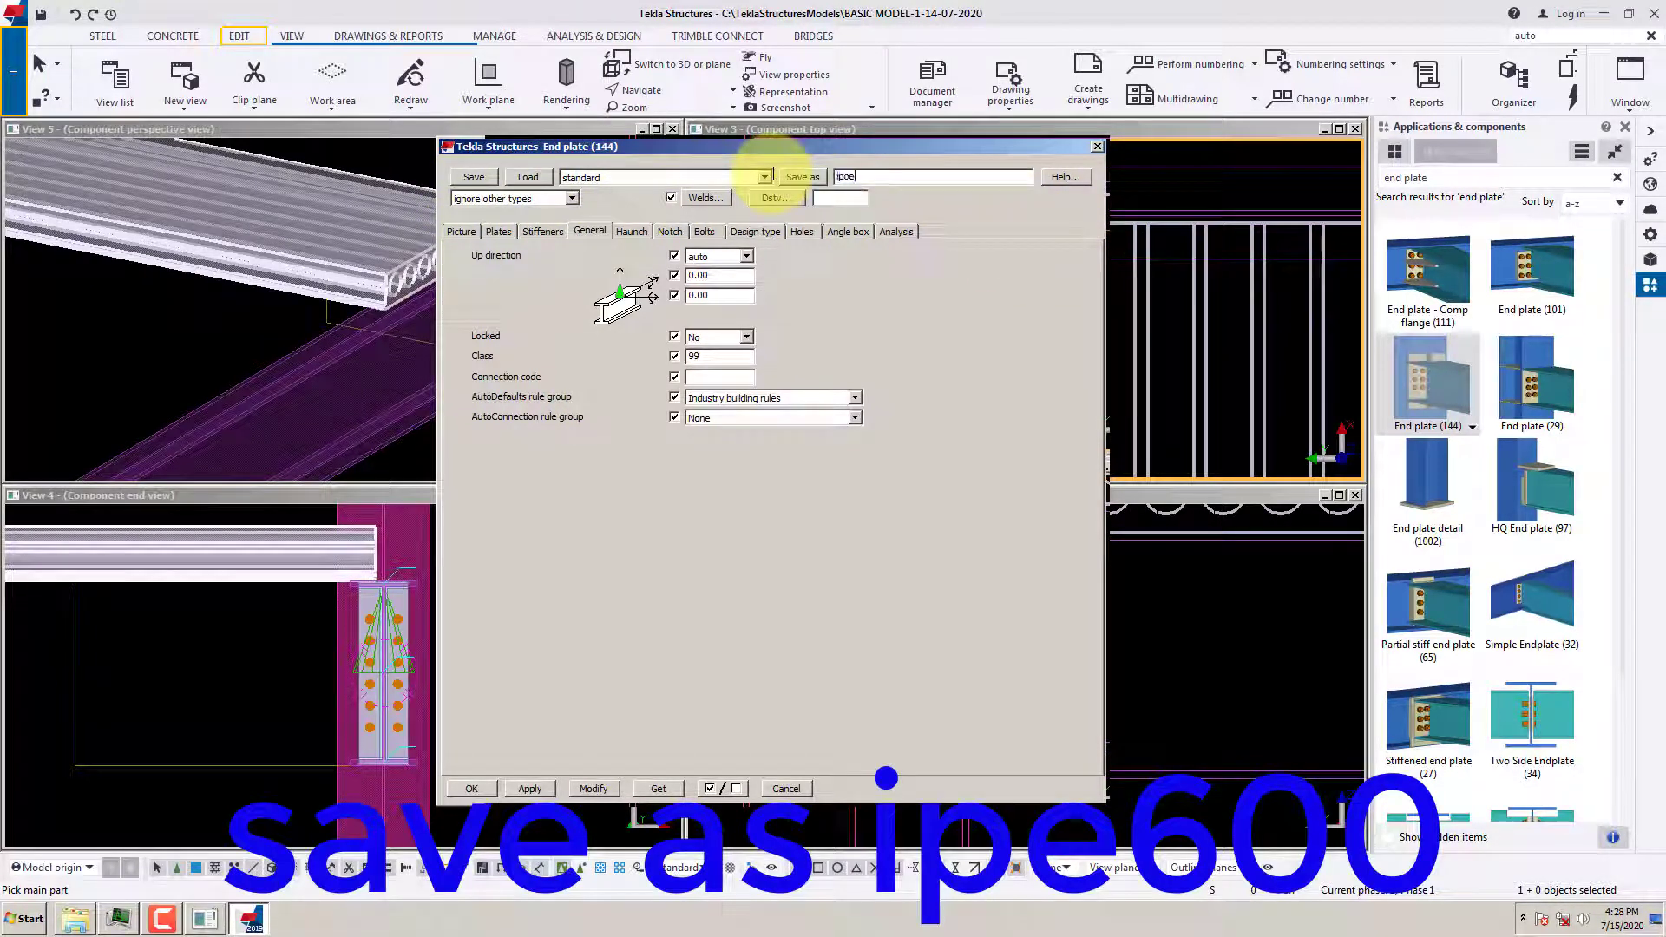
{"action": "type", "text": "600"}
{"action": "left_click_drag", "start_coordinate": [892, 146], "coordinate": [915, 173]}
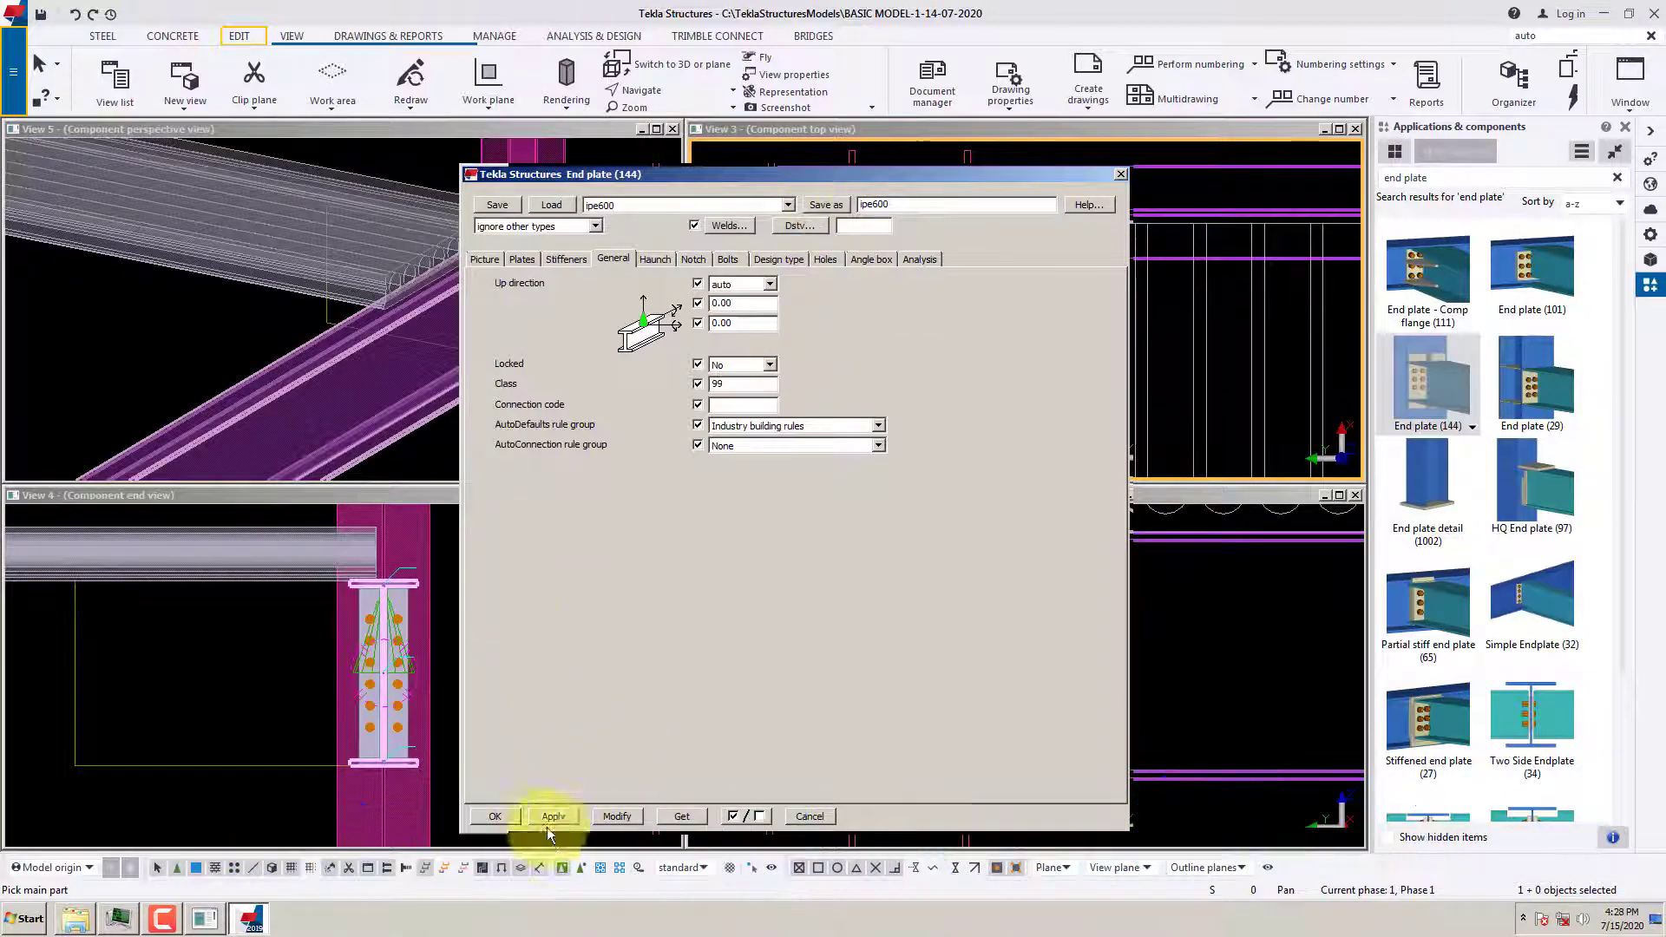
{"action": "left_click", "coordinate": [502, 816]}
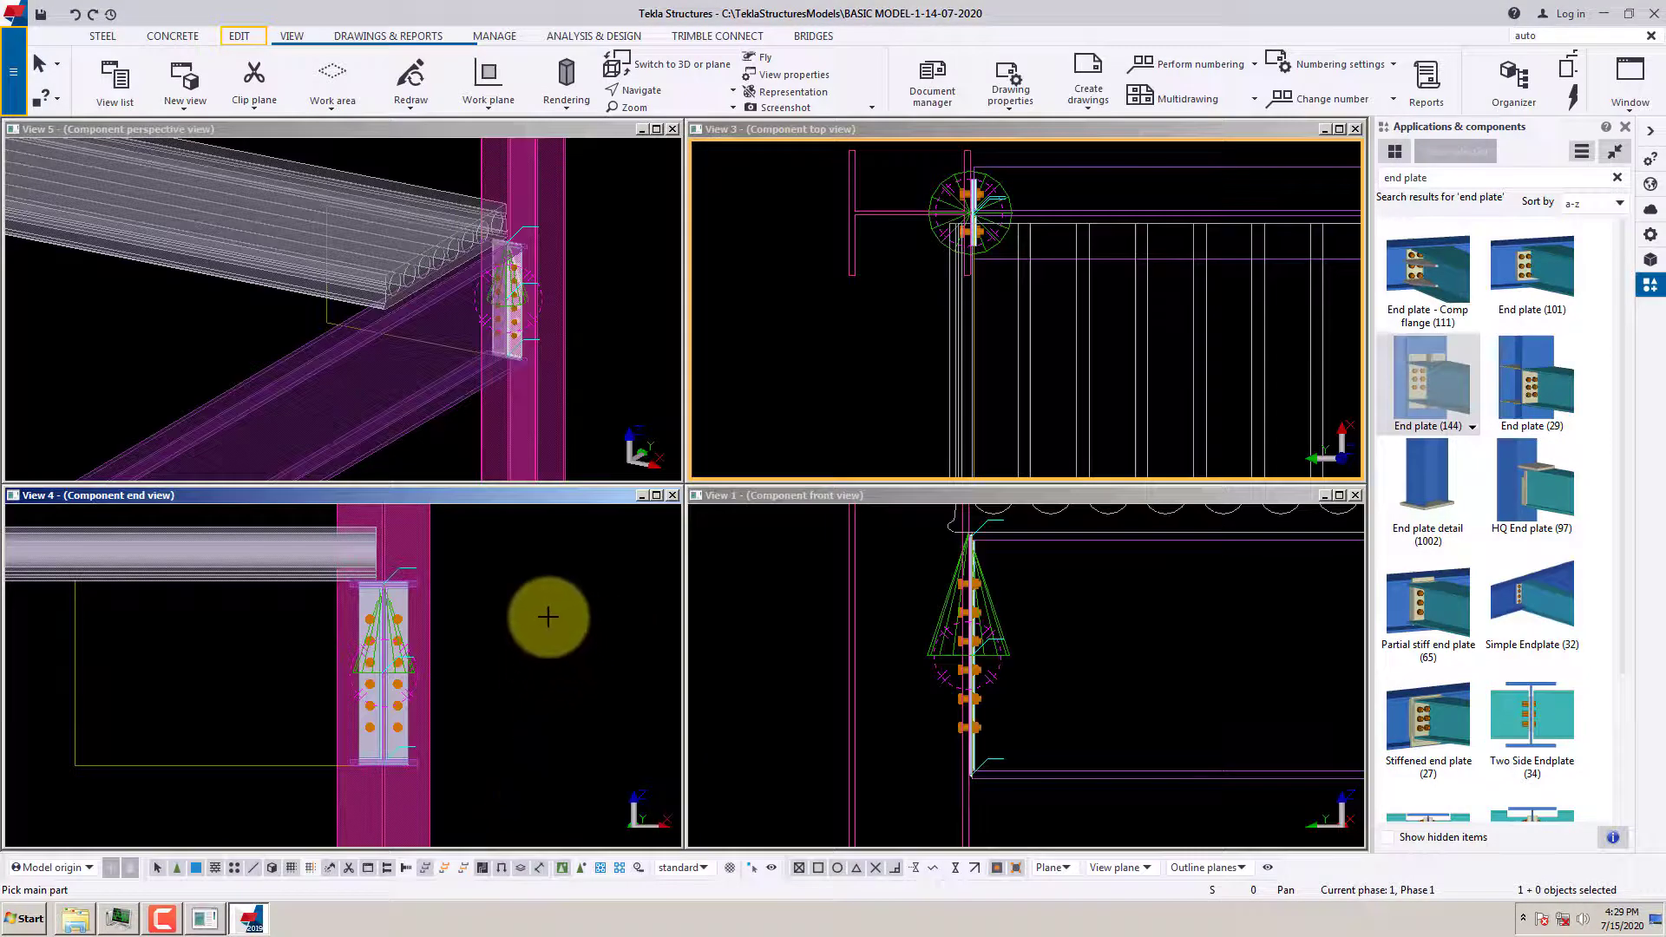
{"action": "right_click", "coordinate": [601, 300]}
{"action": "left_click", "coordinate": [620, 302]}
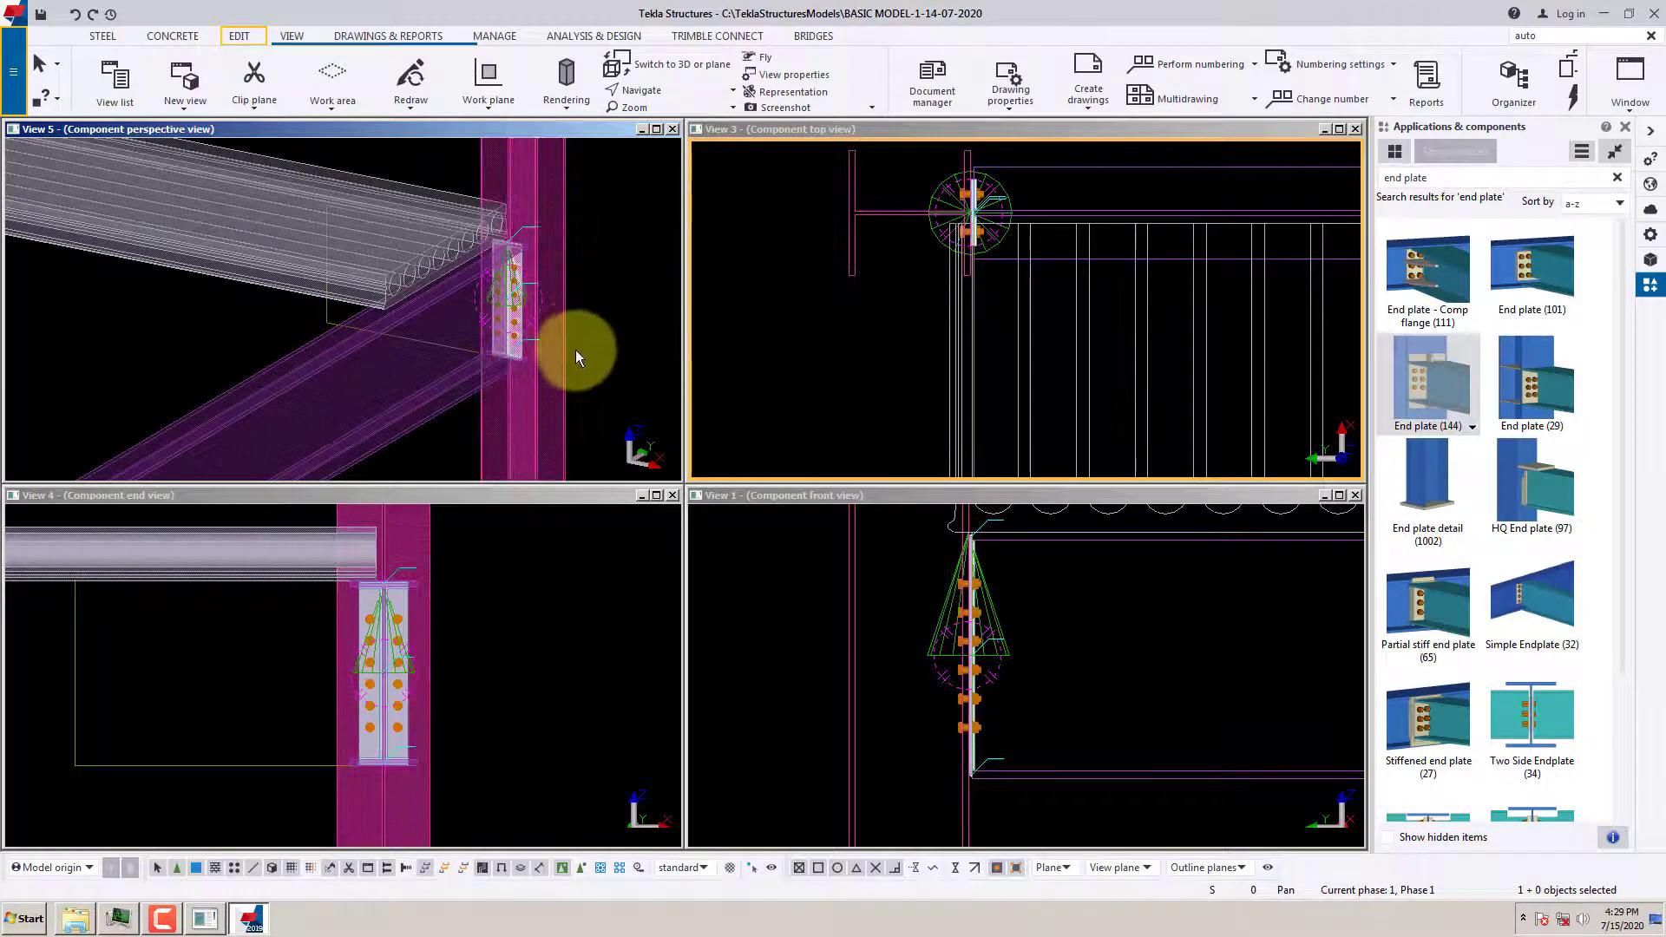
Change the profile of the secondary beam at the end plate connection to IPE500
{"action": "middle_click_drag", "start_coordinate": [575, 350], "coordinate": [588, 350]}
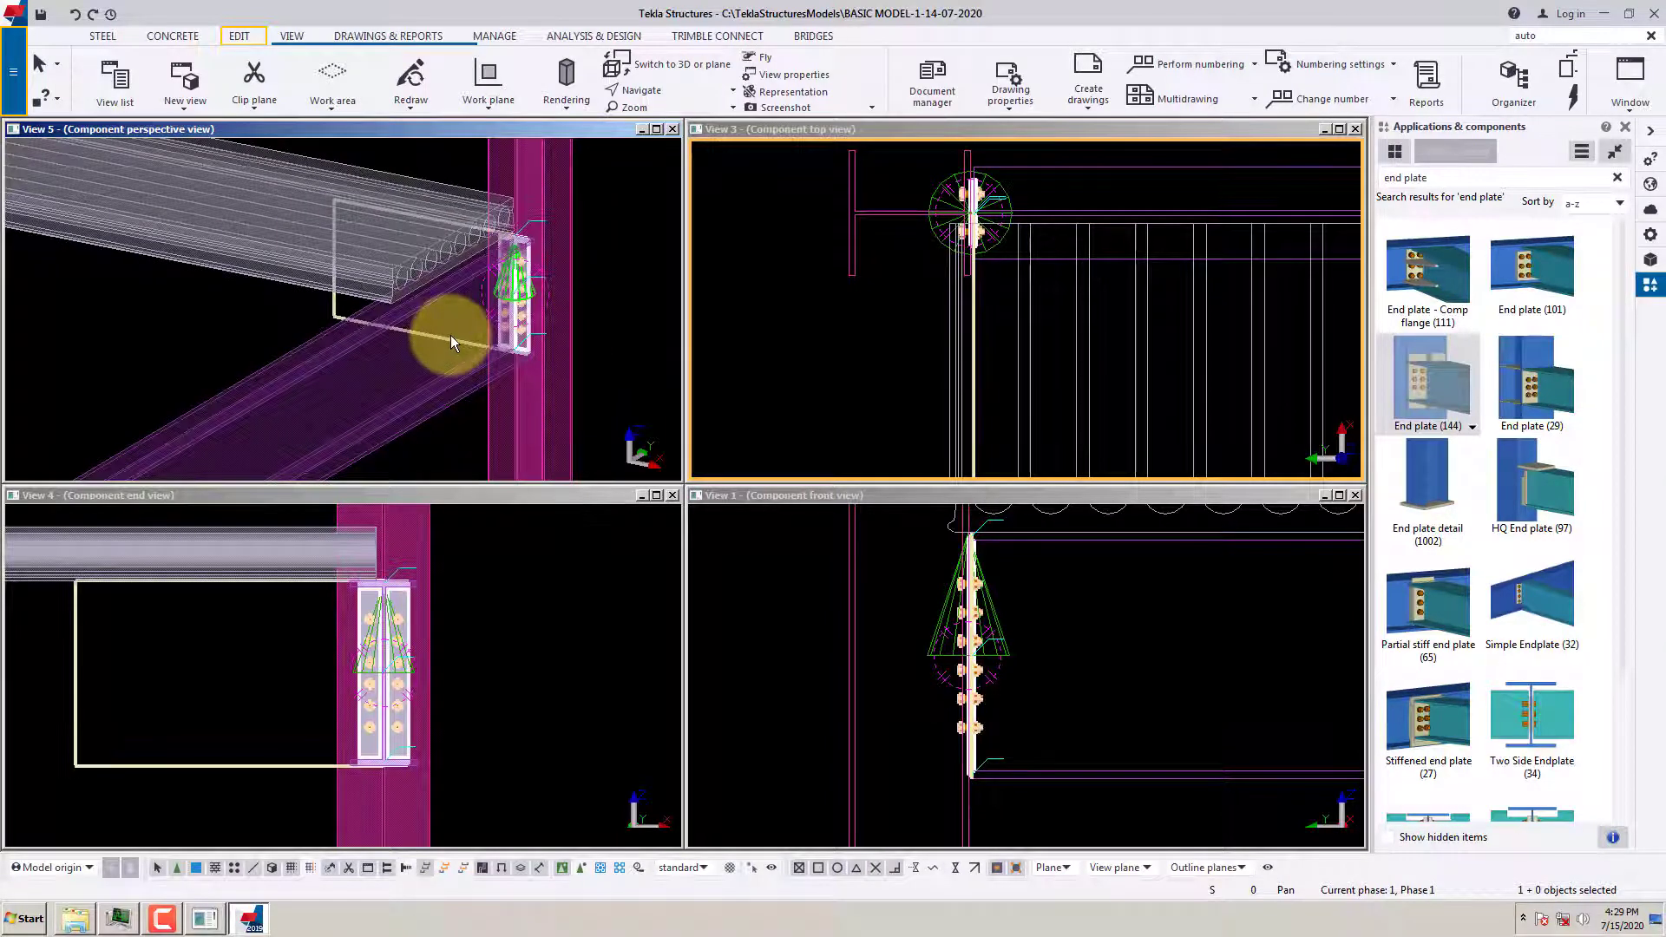
{"action": "scroll", "coordinate": [538, 335], "scroll_direction": "down", "scroll_amount": 3}
{"action": "mouse_move", "coordinate": [550, 395]}
{"action": "middle_mouse_down"}
{"action": "mouse_move", "coordinate": [559, 365]}
{"action": "mouse_move", "coordinate": [542, 372]}
{"action": "middle_mouse_up"}
{"action": "left_click", "coordinate": [502, 349]}
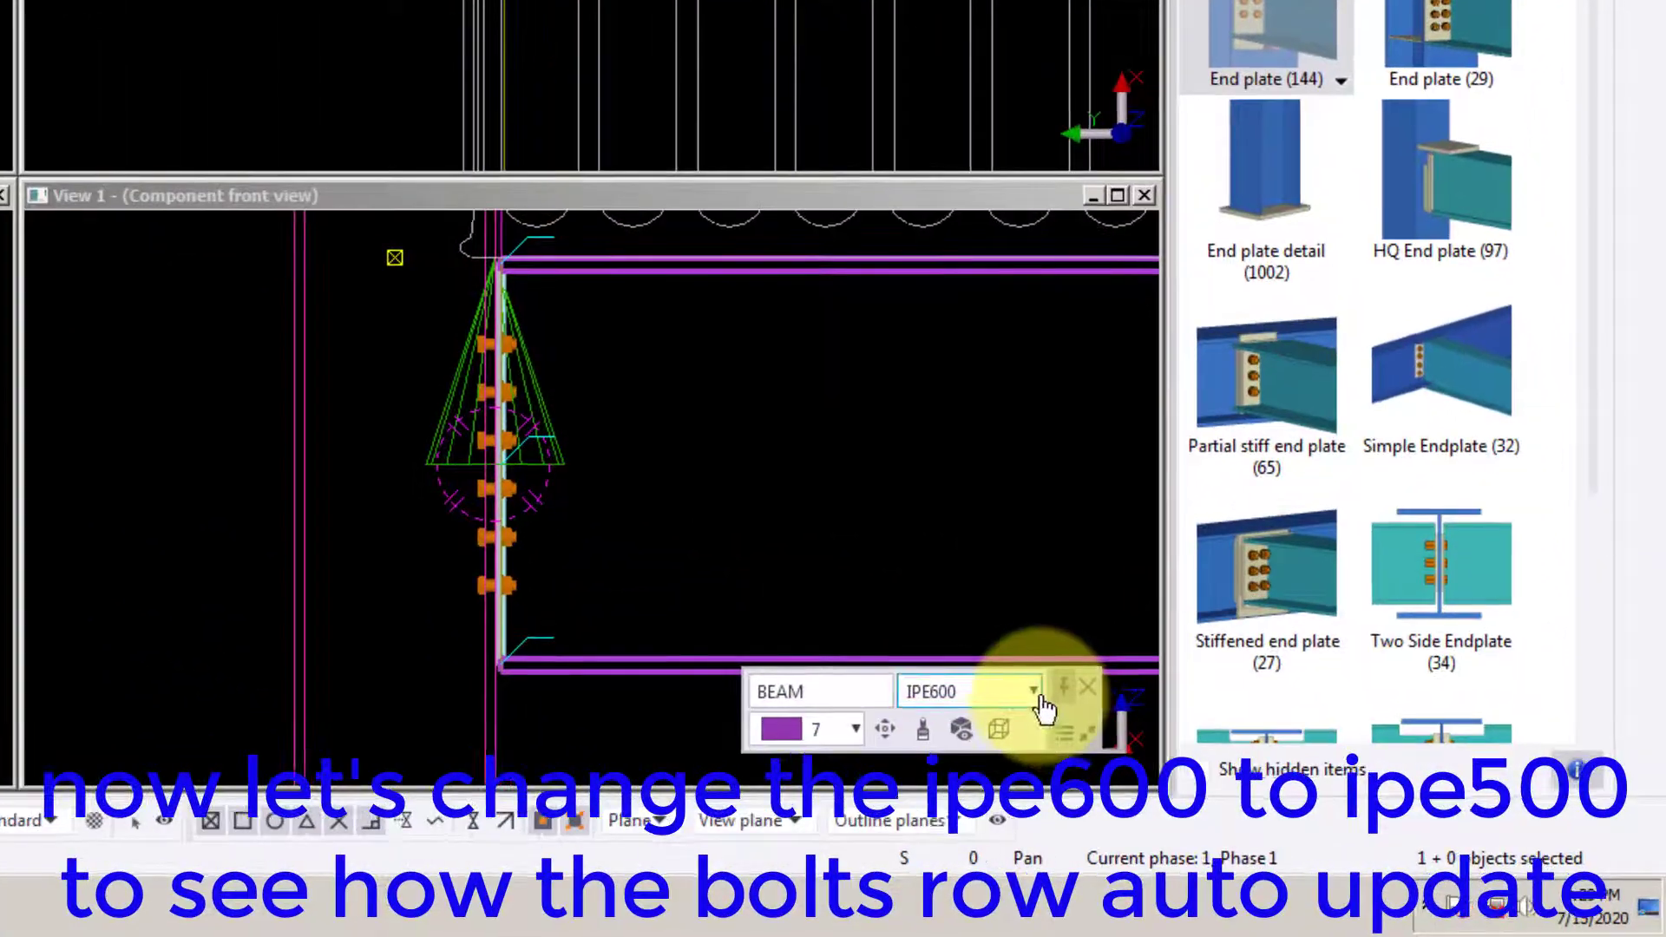
{"action": "left_click", "coordinate": [1290, 791]}
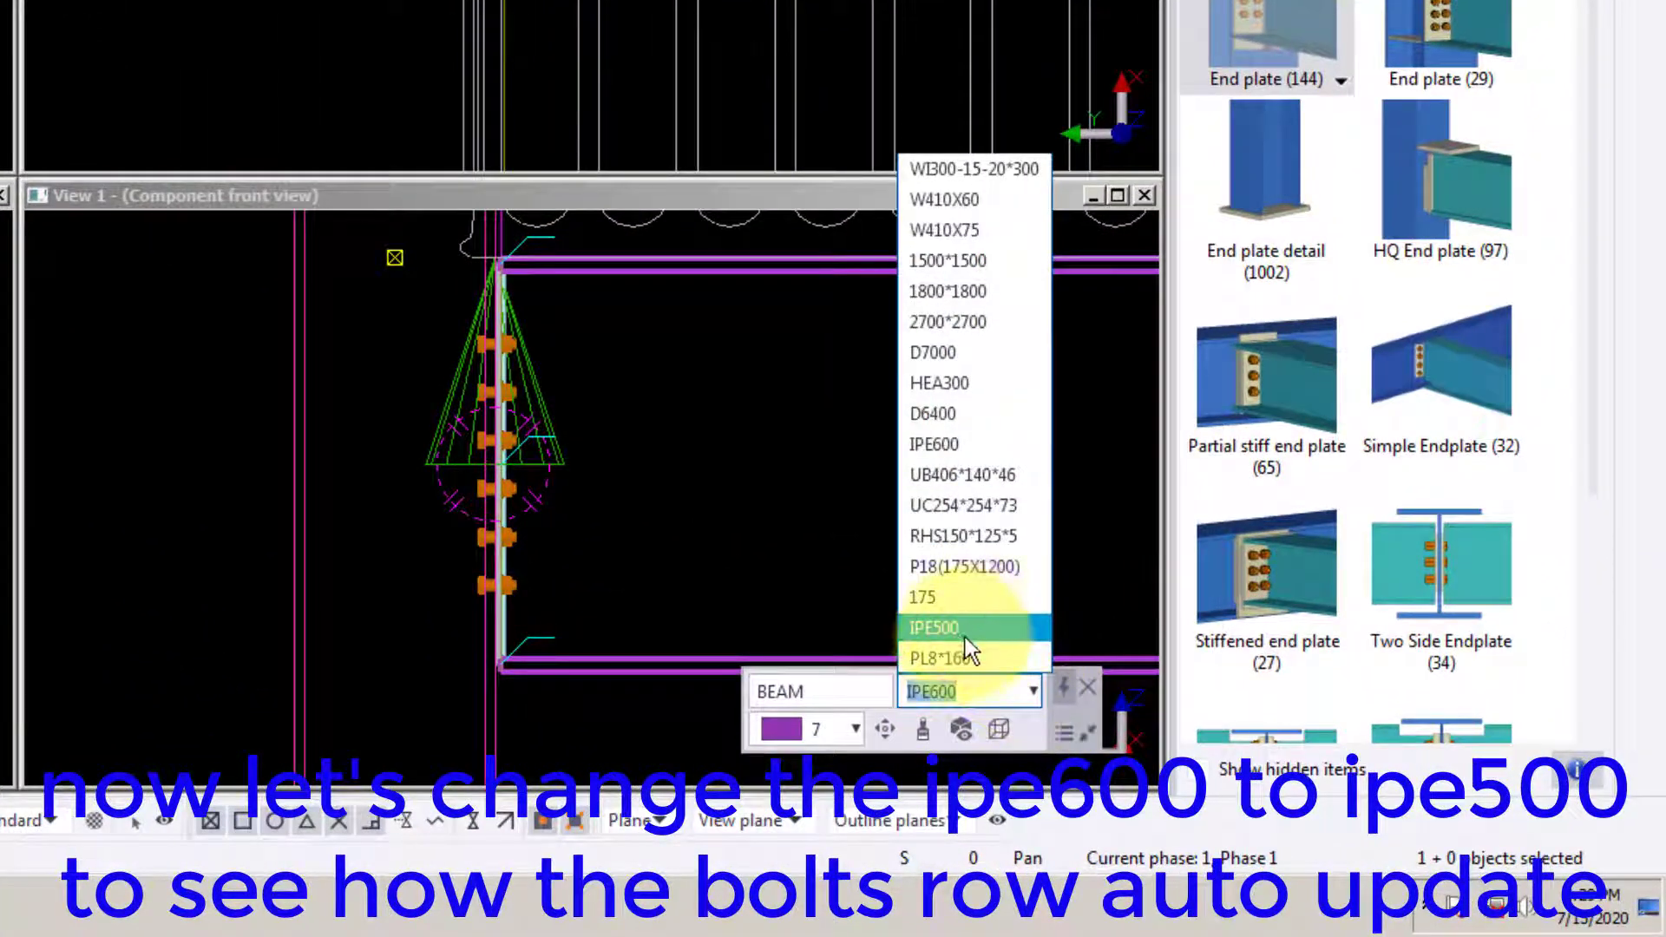
{"action": "left_click", "coordinate": [965, 637]}
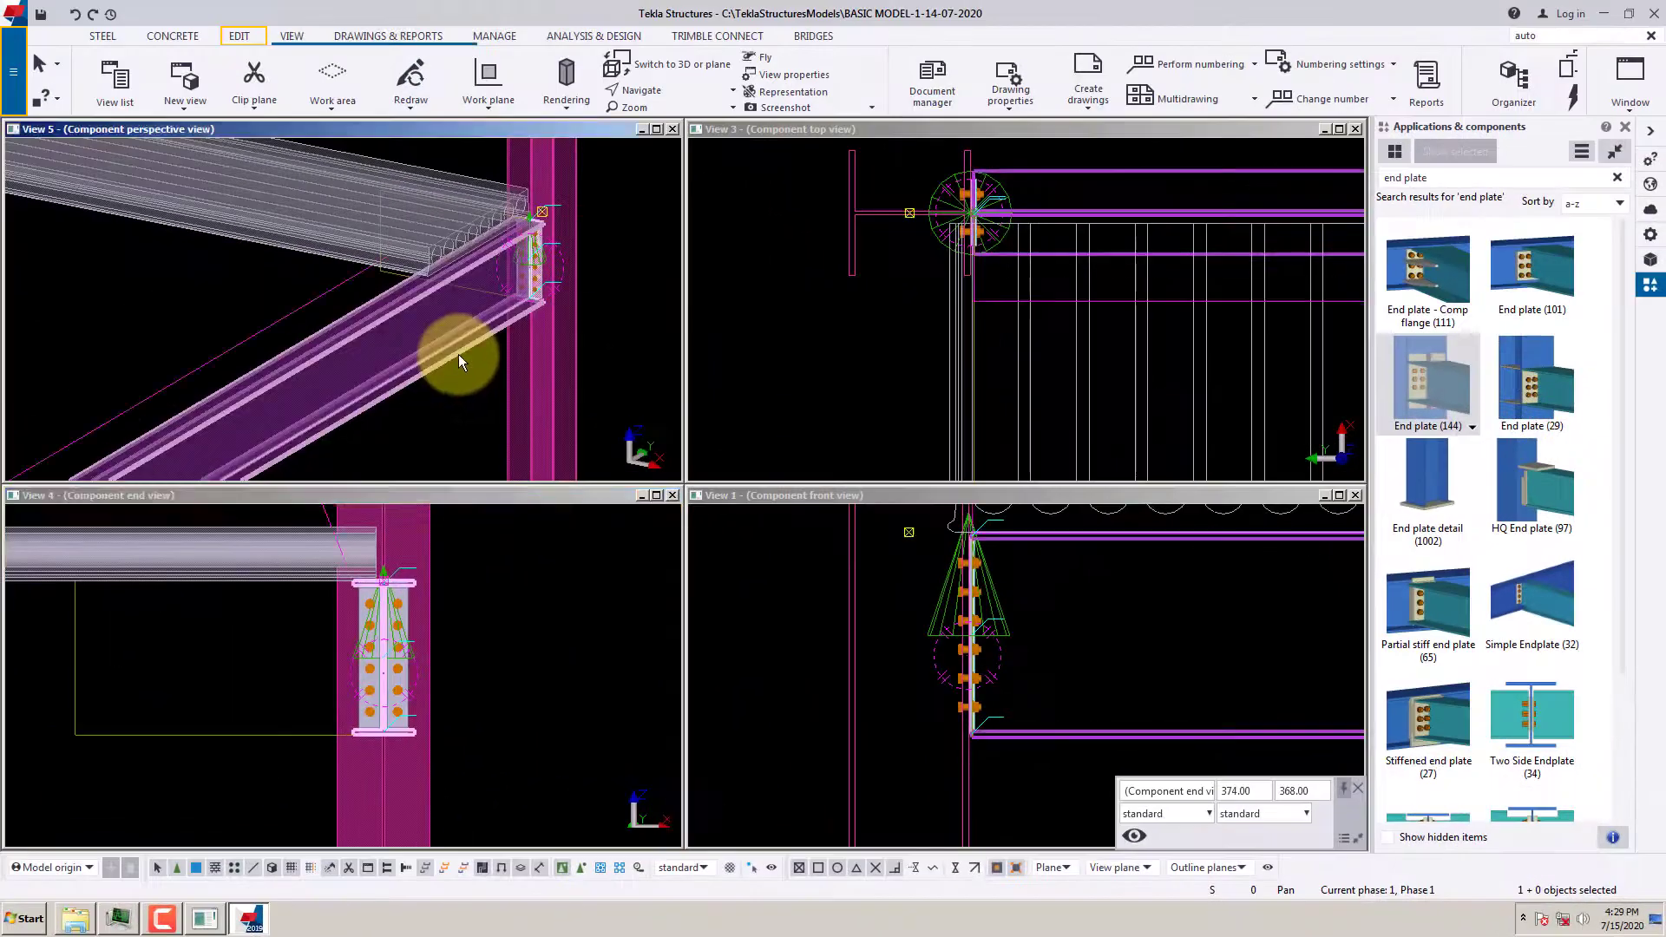
Switch the connected beam's profile to IPE600 and back to IPE500 to test the bolt row update
{"action": "left_click", "coordinate": [1289, 792]}
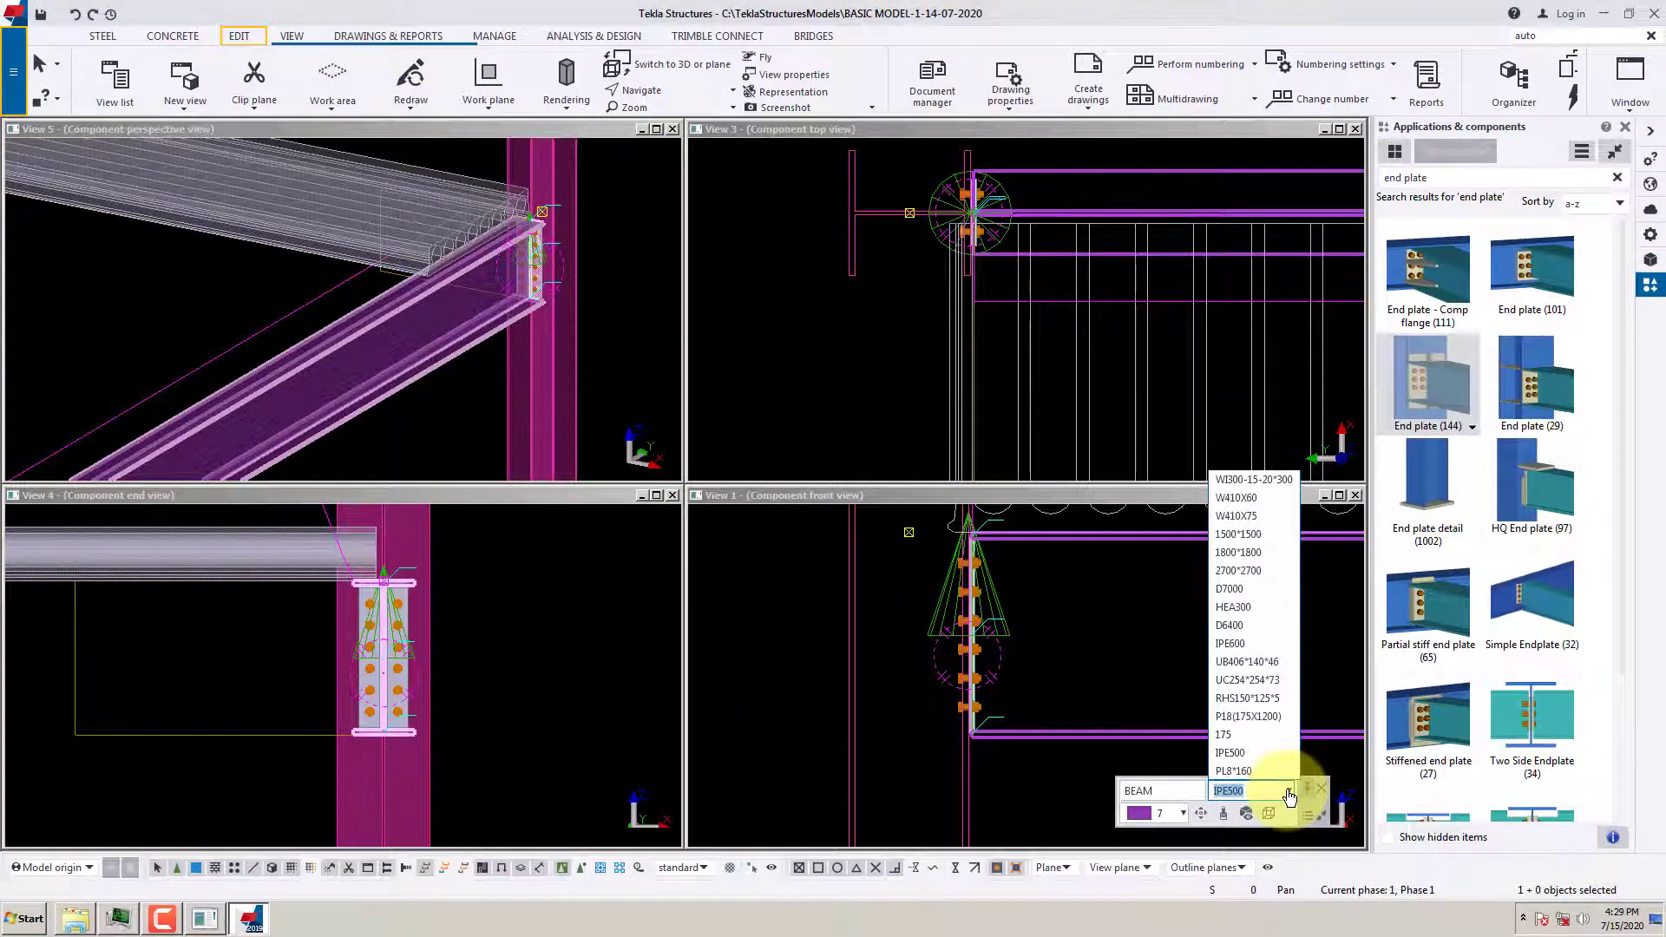
{"action": "left_click", "coordinate": [1237, 647]}
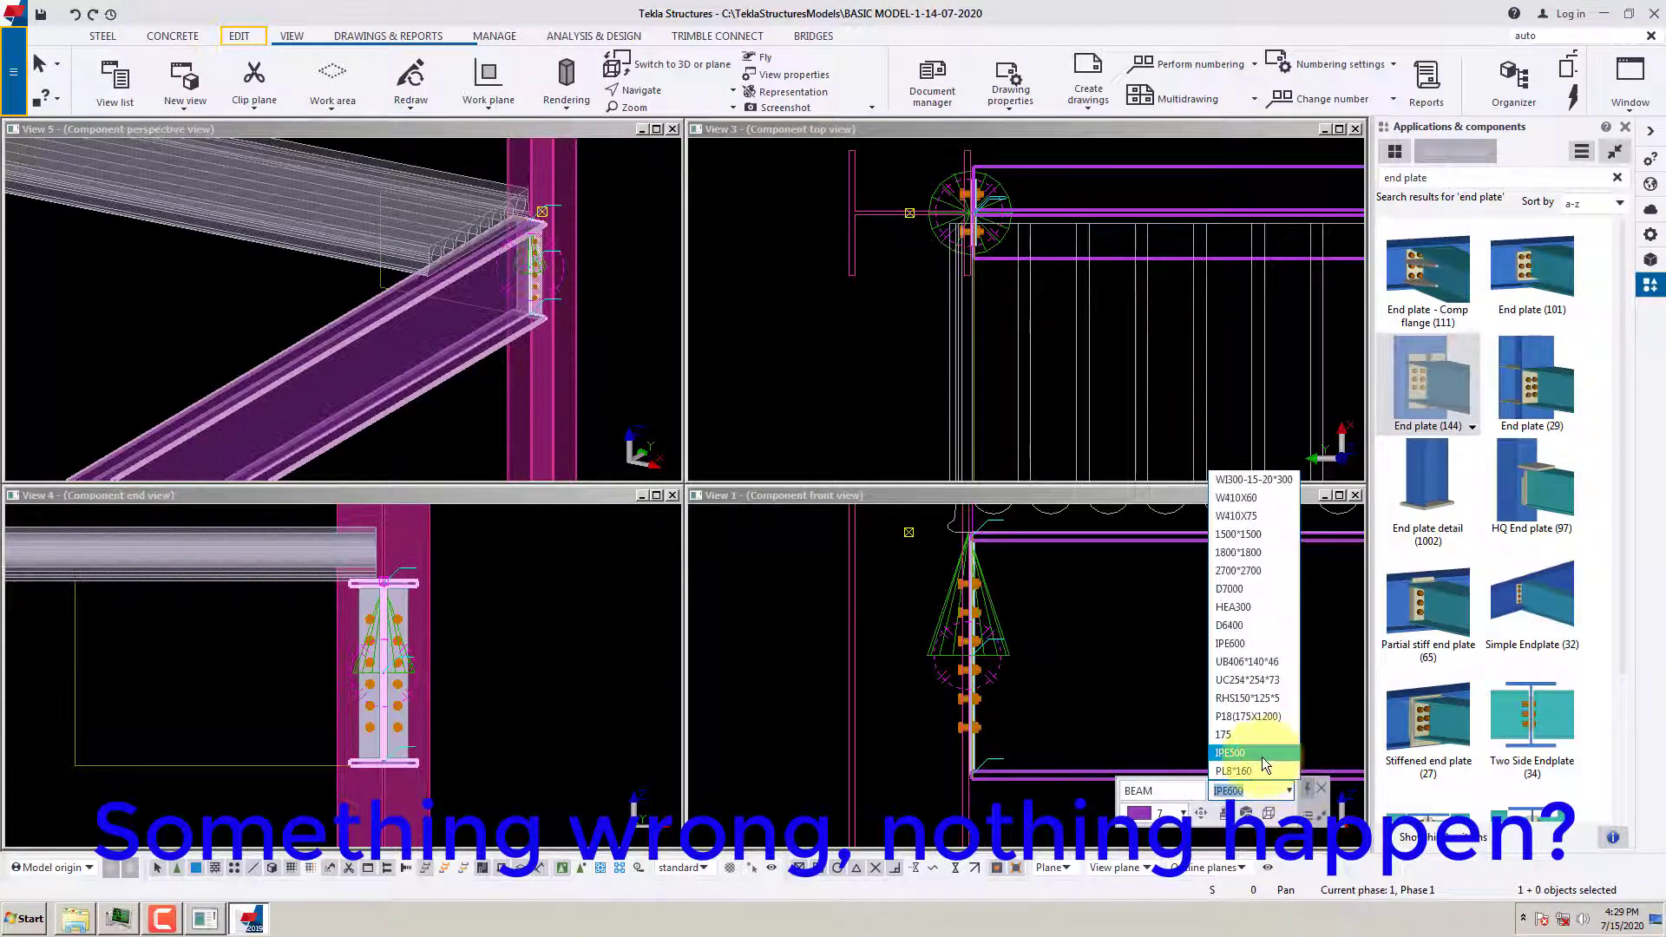
{"action": "left_click", "coordinate": [1262, 755]}
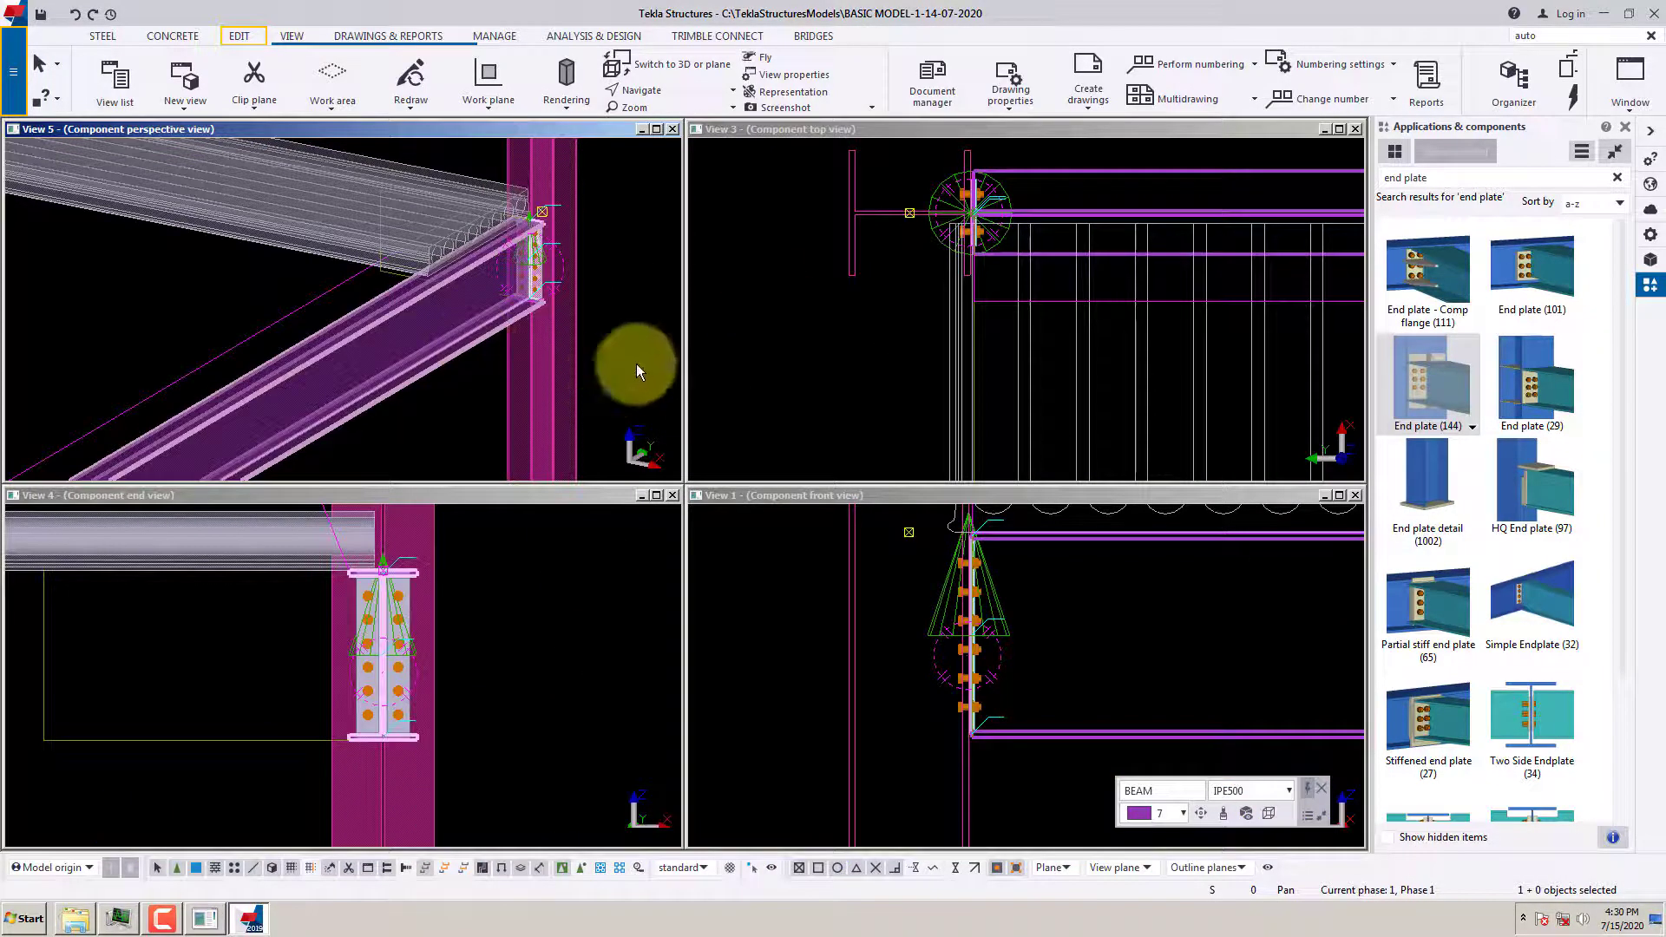
Close the four component views of the end plate connection
{"action": "left_click", "coordinate": [672, 128]}
{"action": "left_click", "coordinate": [1355, 129]}
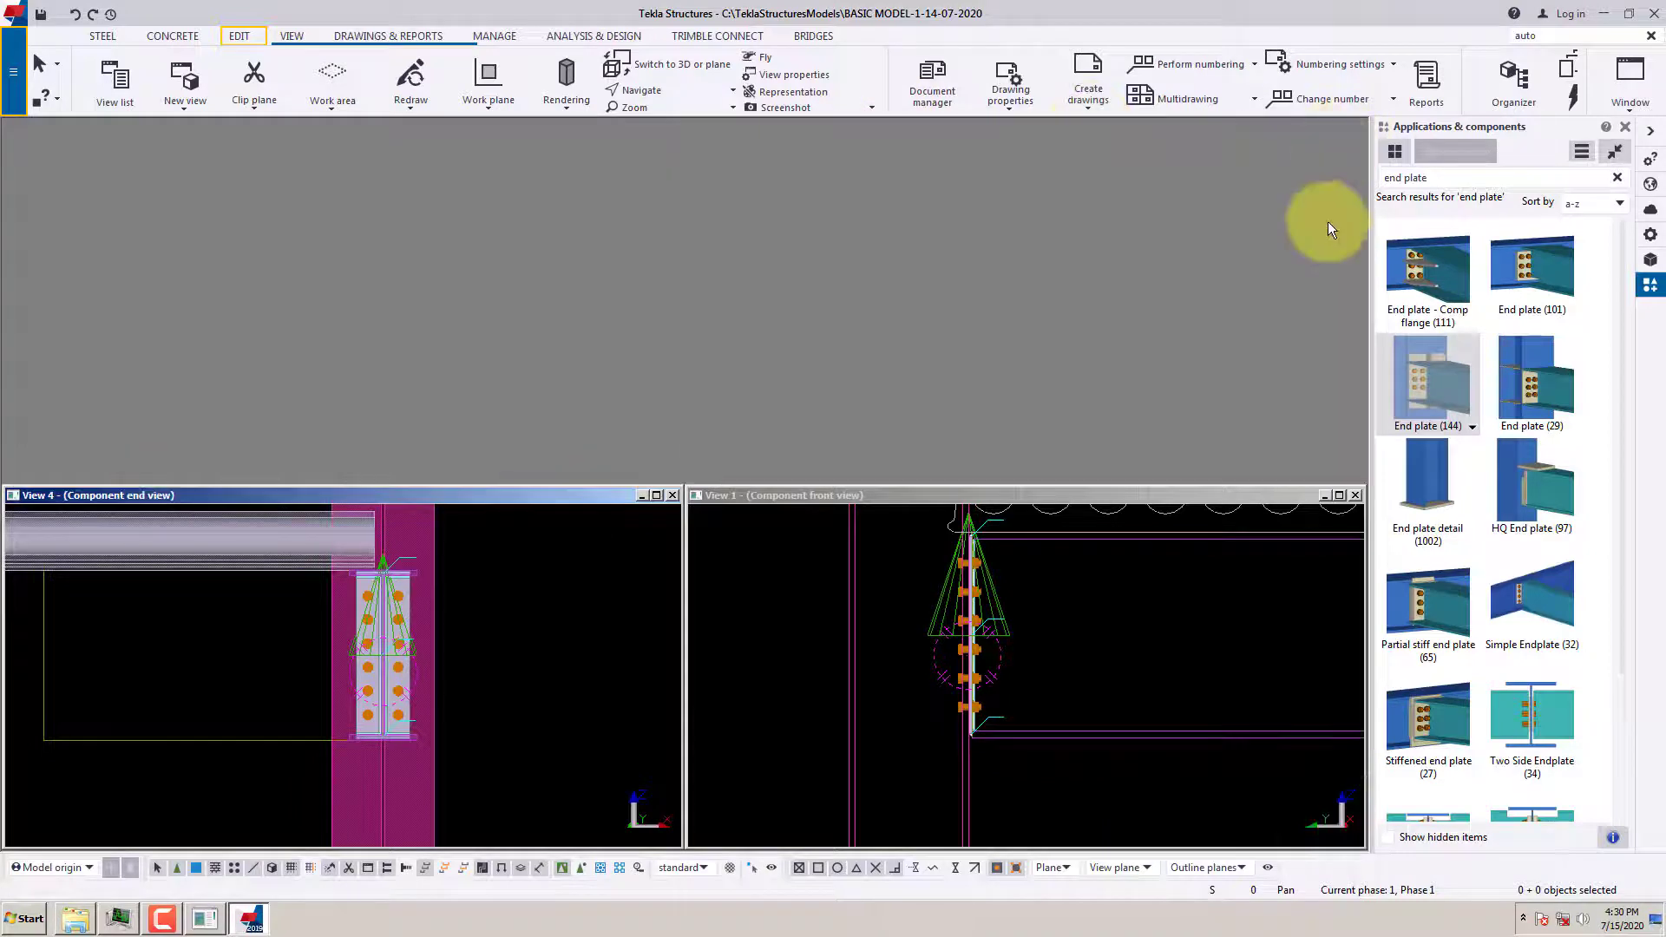
{"action": "left_click", "coordinate": [1357, 496]}
{"action": "left_click", "coordinate": [673, 495]}
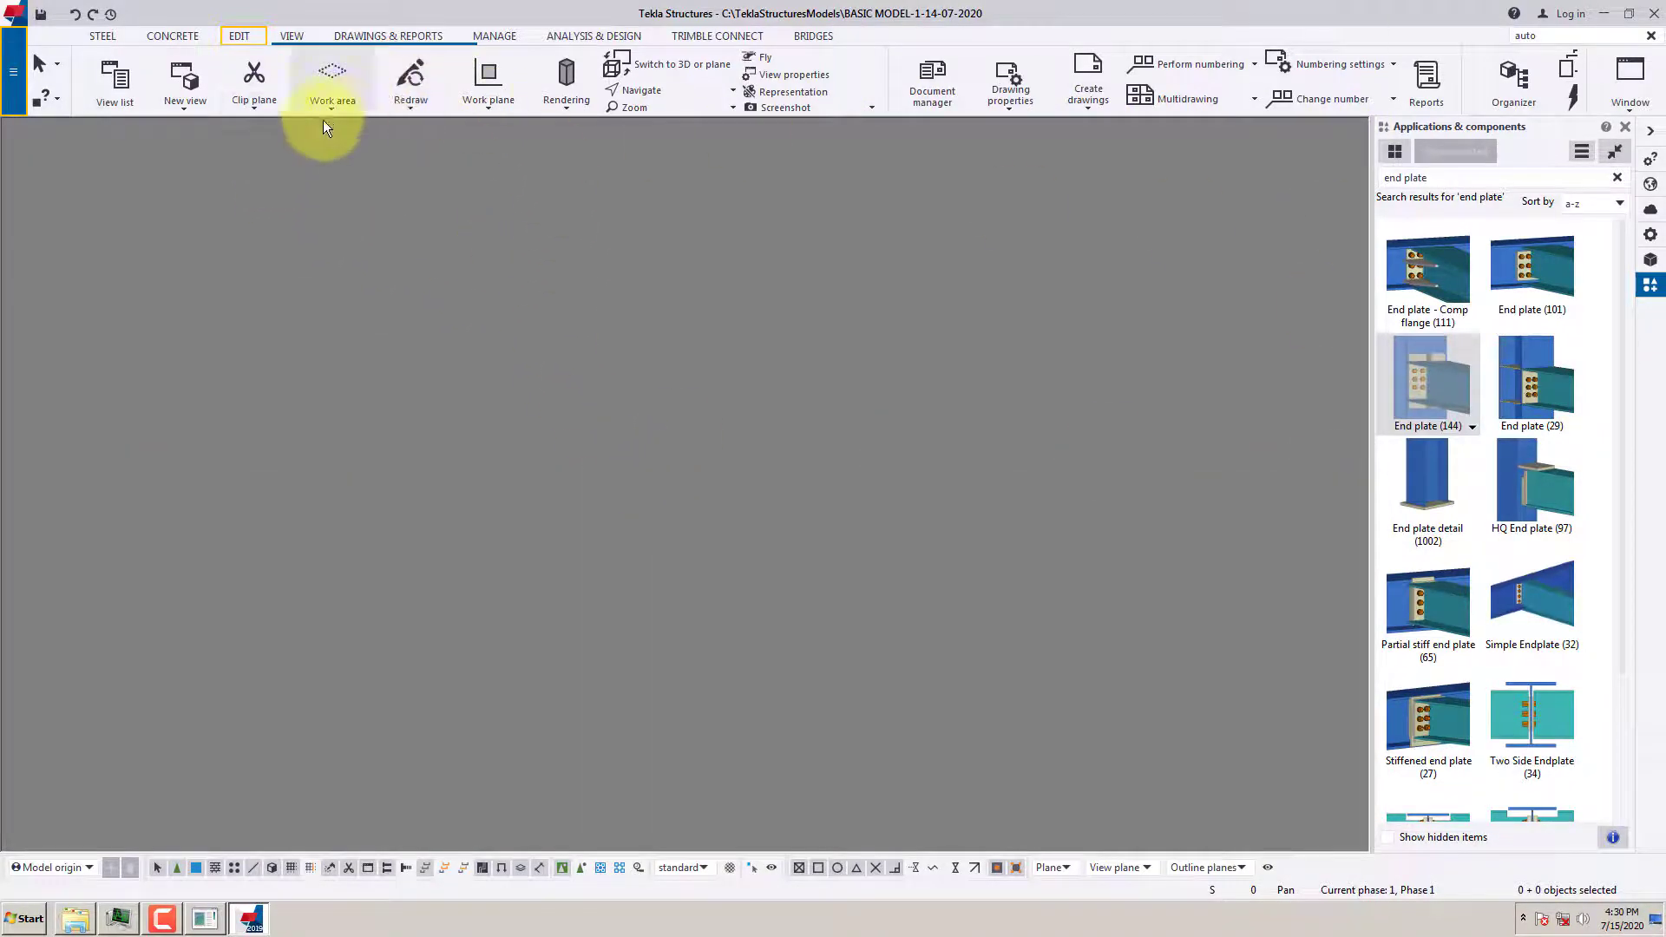
Open the named view Plan +3850 and maximize it
{"action": "left_click", "coordinate": [118, 94]}
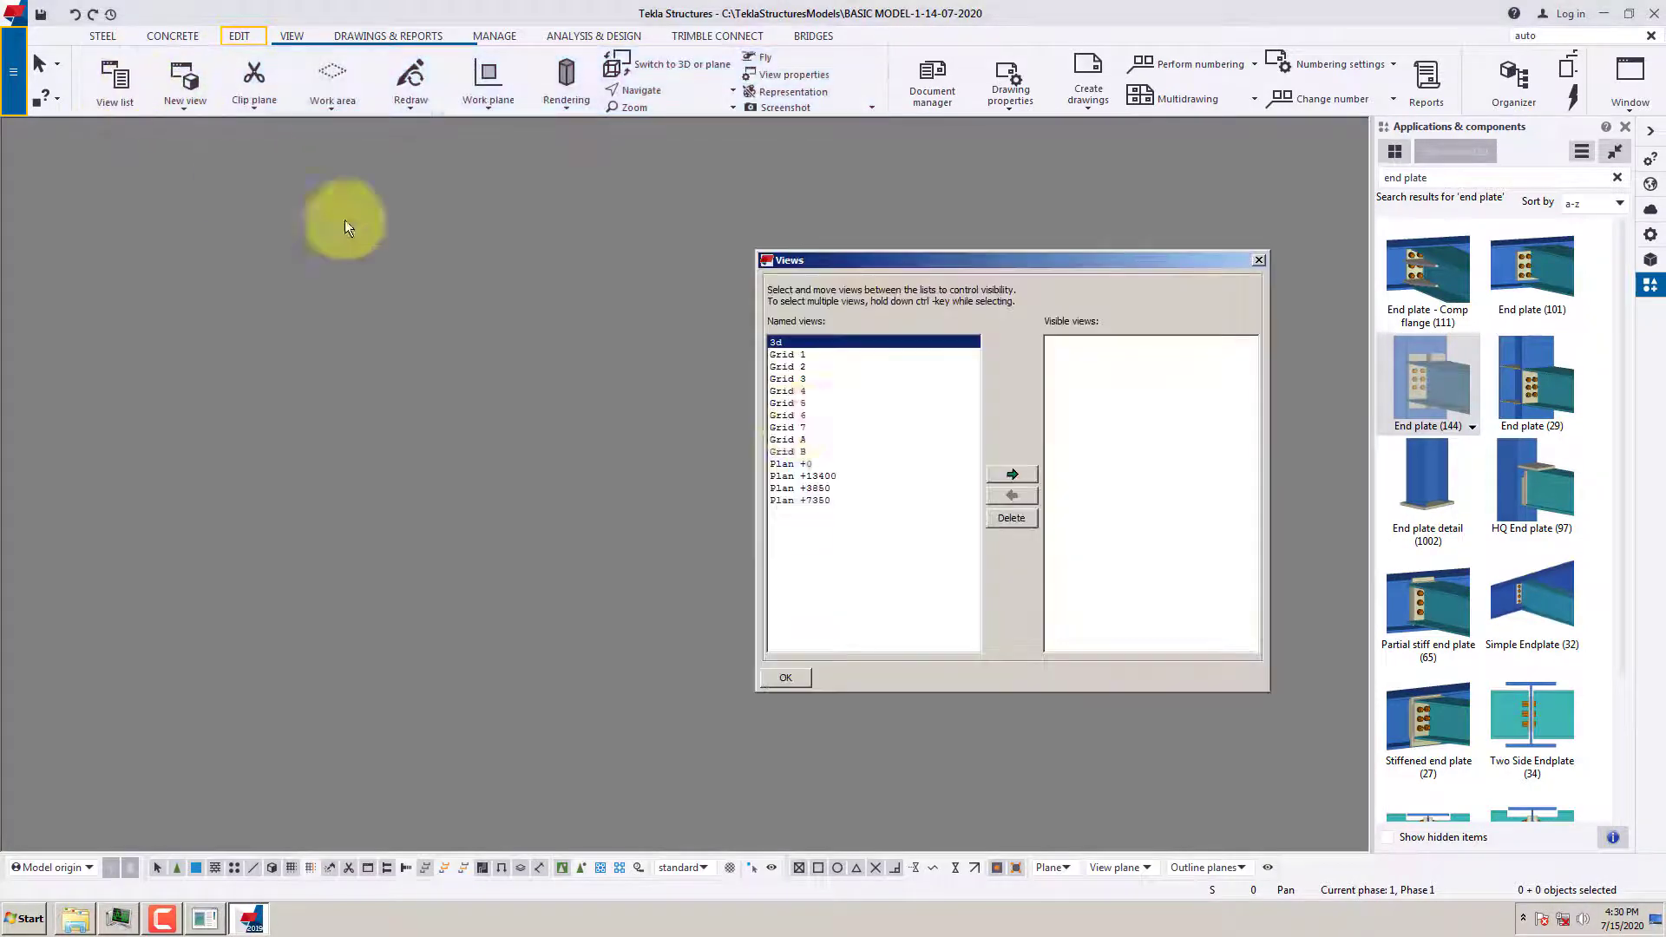
{"action": "left_click", "coordinate": [813, 490]}
{"action": "left_click", "coordinate": [1012, 474]}
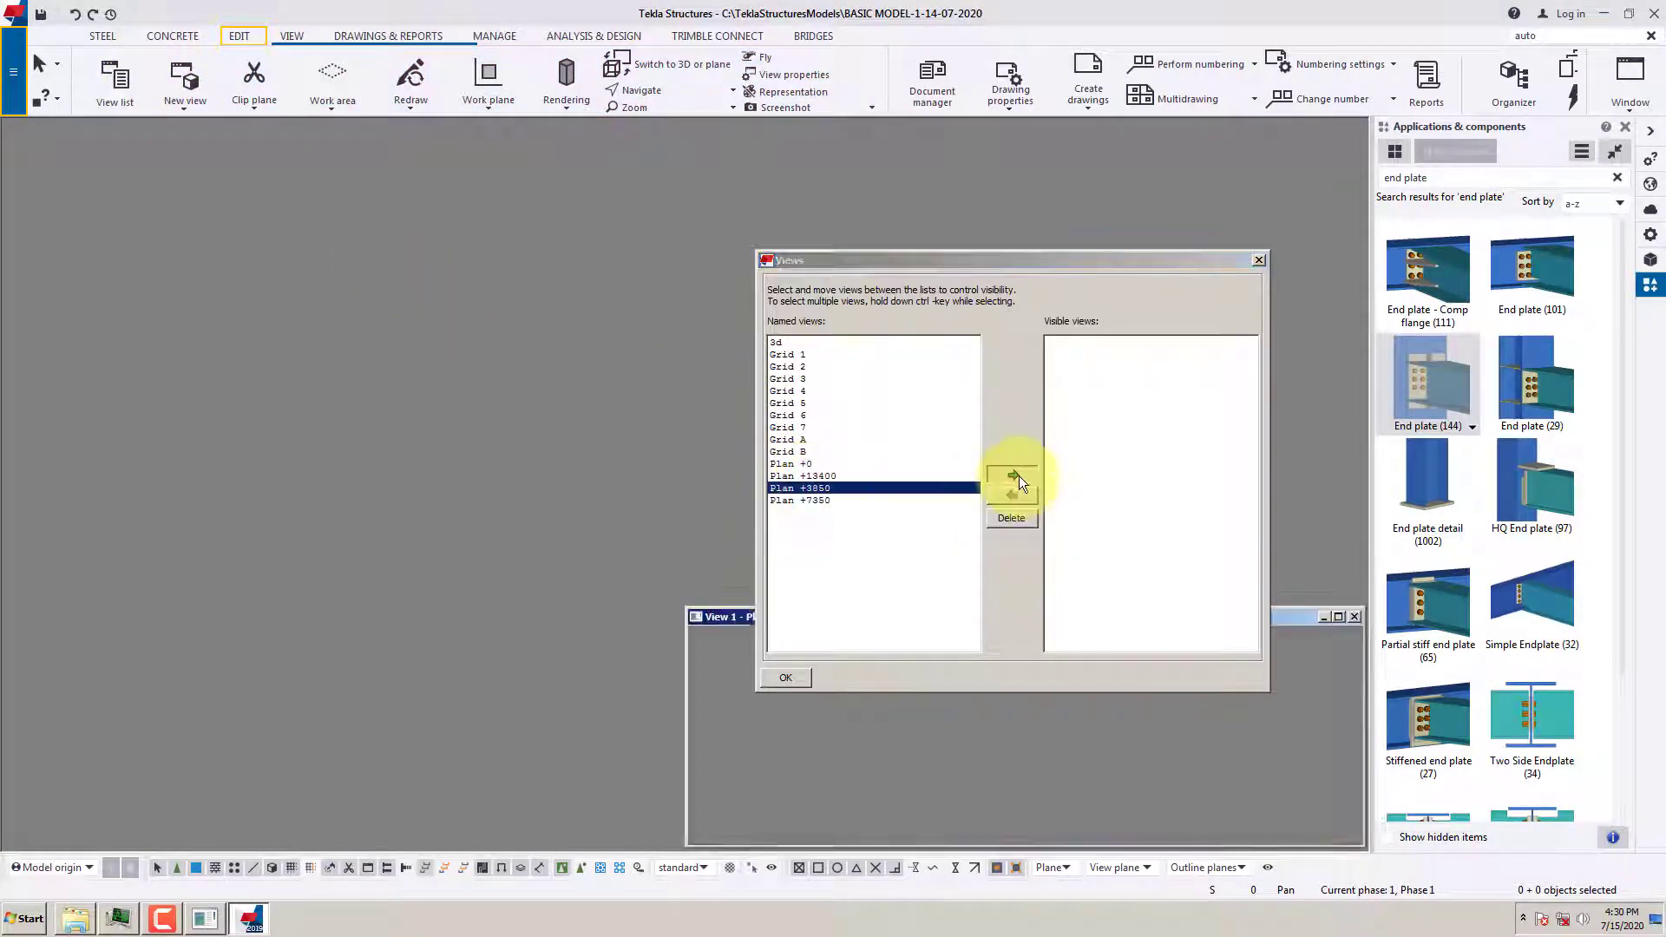
{"action": "left_click", "coordinate": [1258, 261]}
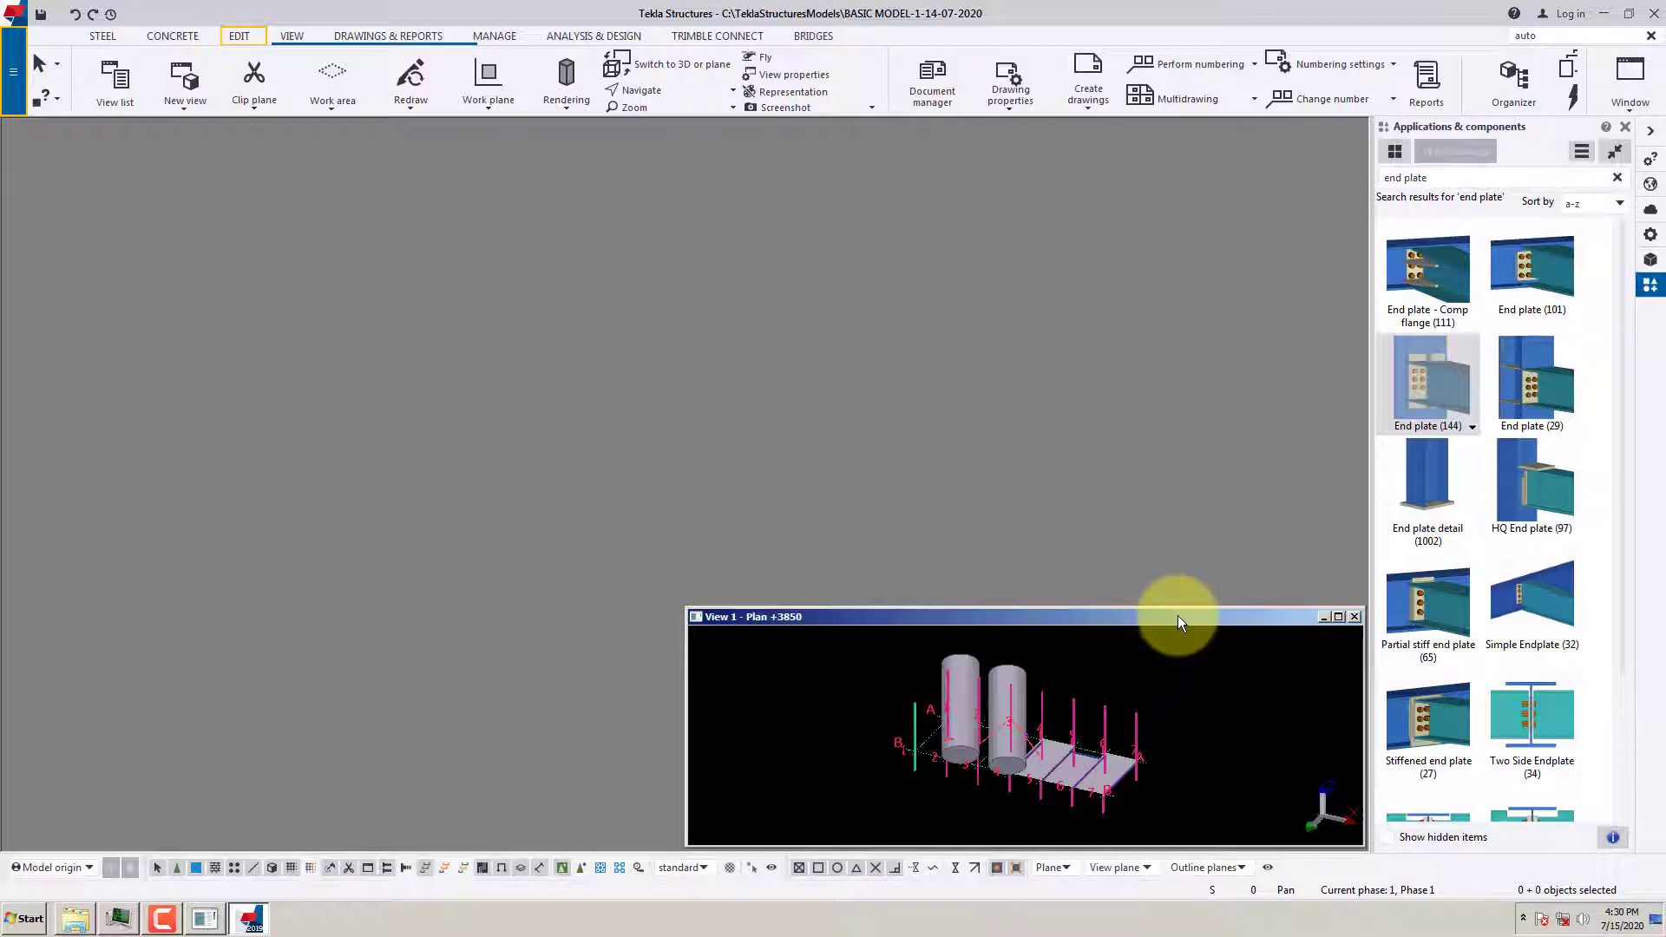
{"action": "double_click", "coordinate": [1178, 616]}
Set the profile of the purple beam at grid intersection B/7 to IPE600
{"action": "scroll", "coordinate": [909, 623], "scroll_direction": "up", "scroll_amount": 3}
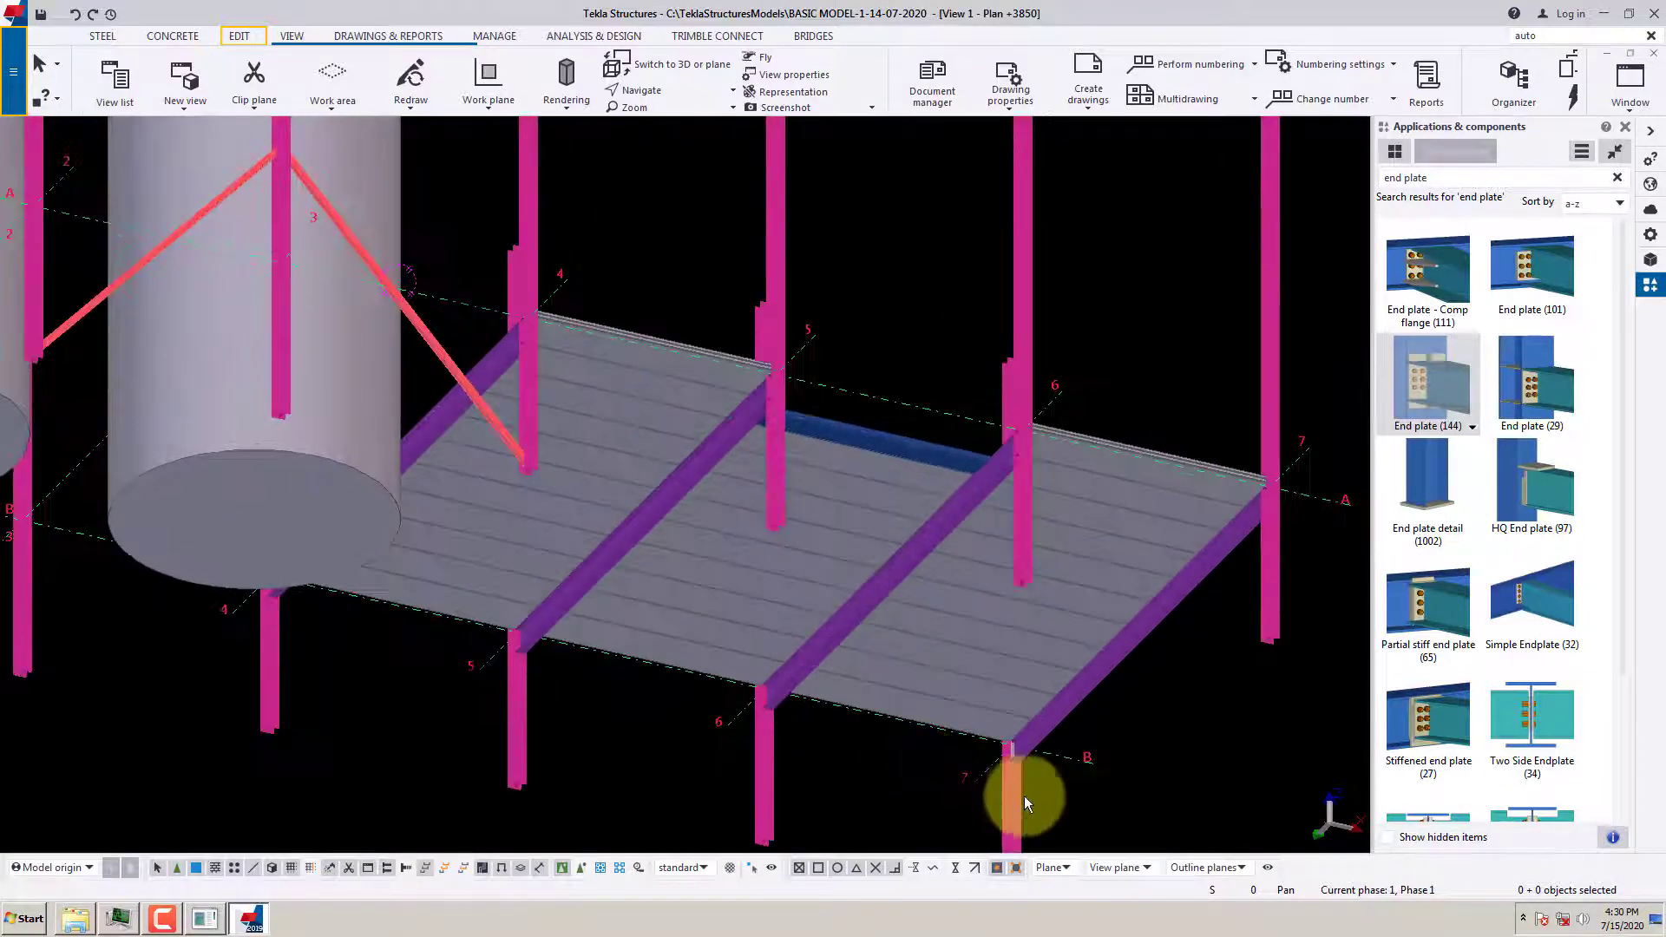
{"action": "scroll", "coordinate": [1024, 794], "scroll_direction": "up", "scroll_amount": 10}
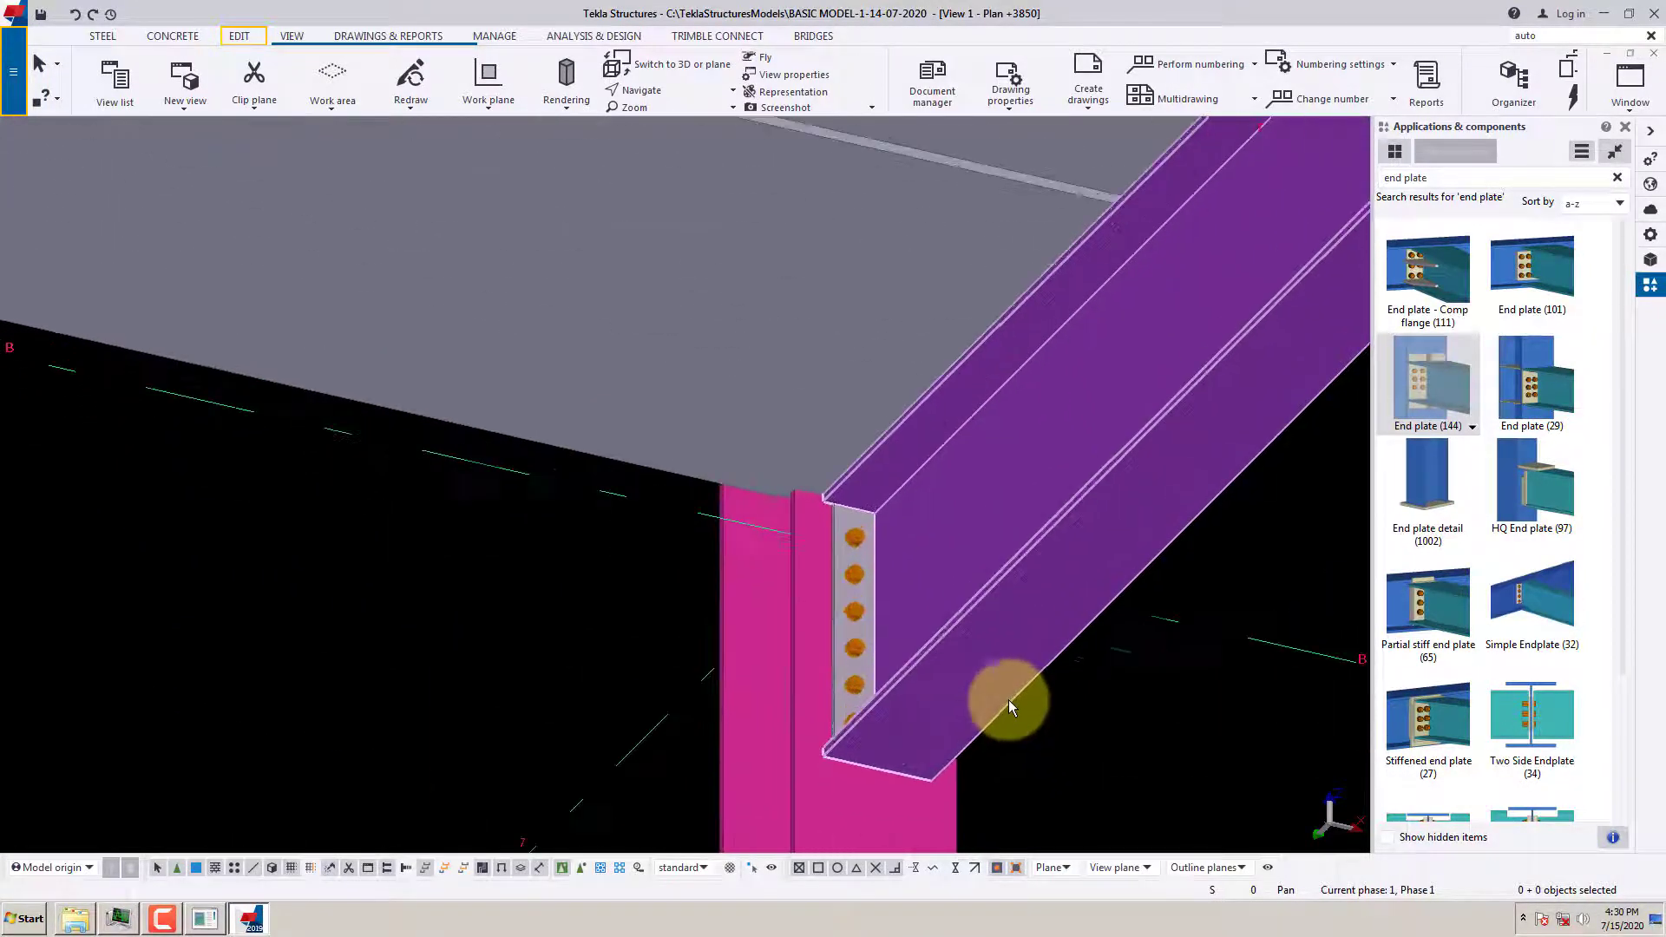
{"action": "scroll", "coordinate": [777, 461], "scroll_direction": "down", "scroll_amount": 2}
{"action": "left_click", "coordinate": [1022, 710]}
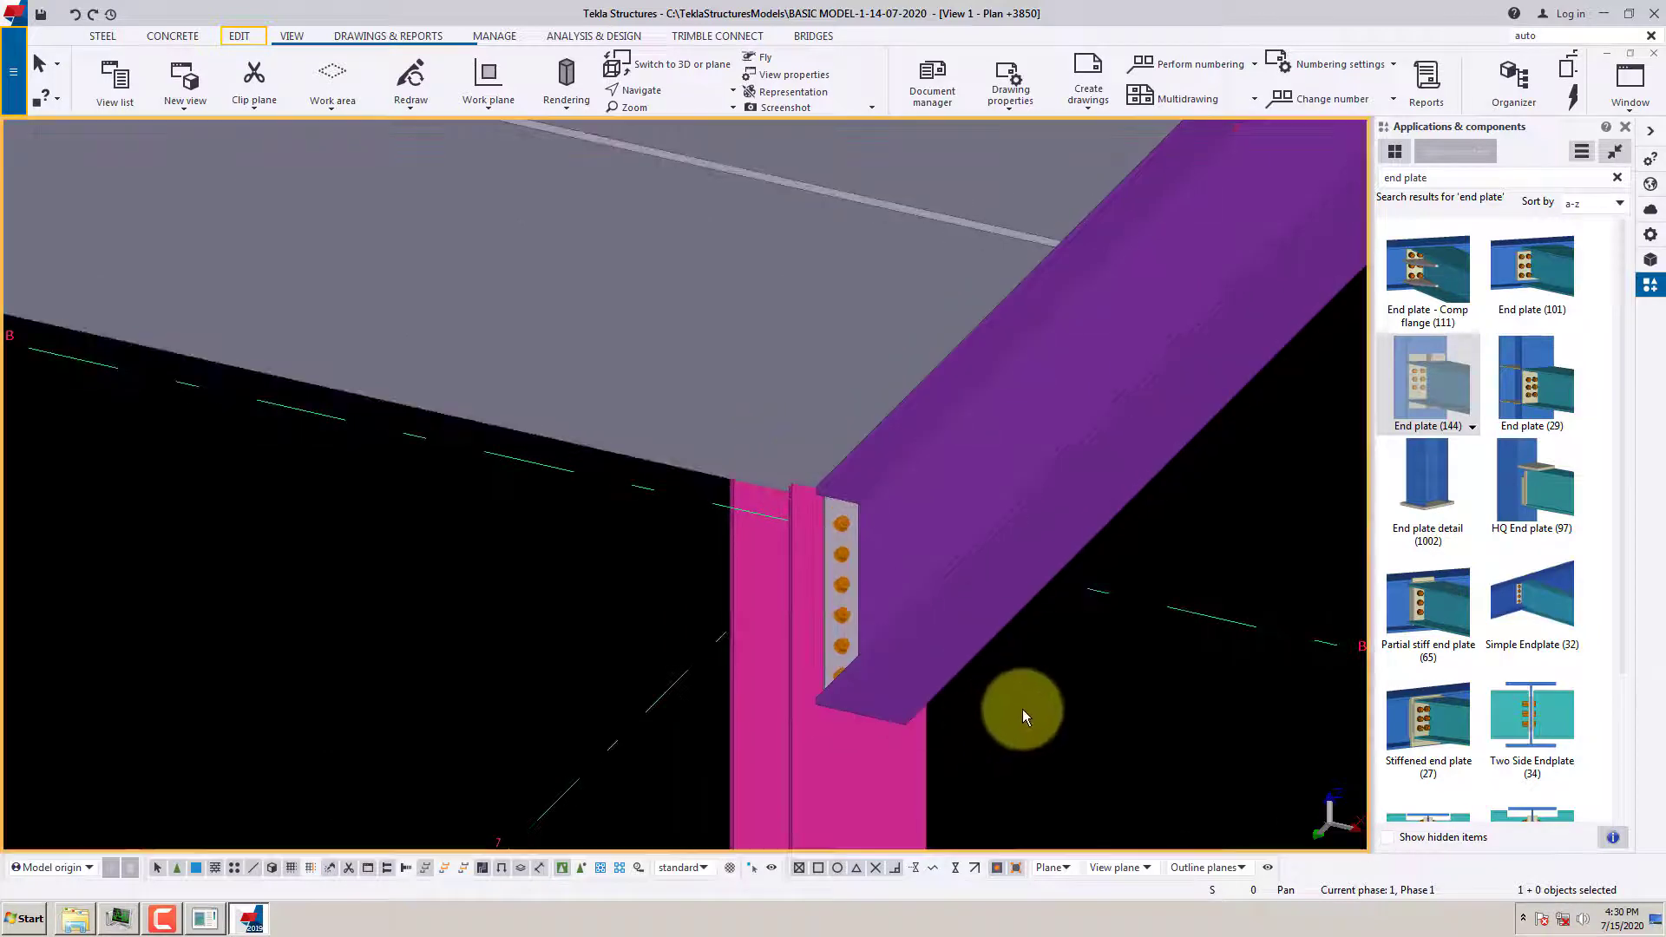
{"action": "left_click", "coordinate": [933, 649]}
{"action": "mouse_move", "coordinate": [960, 665]}
{"action": "middle_mouse_down"}
{"action": "mouse_move", "coordinate": [926, 662]}
{"action": "mouse_move", "coordinate": [964, 710]}
{"action": "mouse_move", "coordinate": [914, 588]}
{"action": "middle_mouse_up"}
{"action": "left_click", "coordinate": [826, 644]}
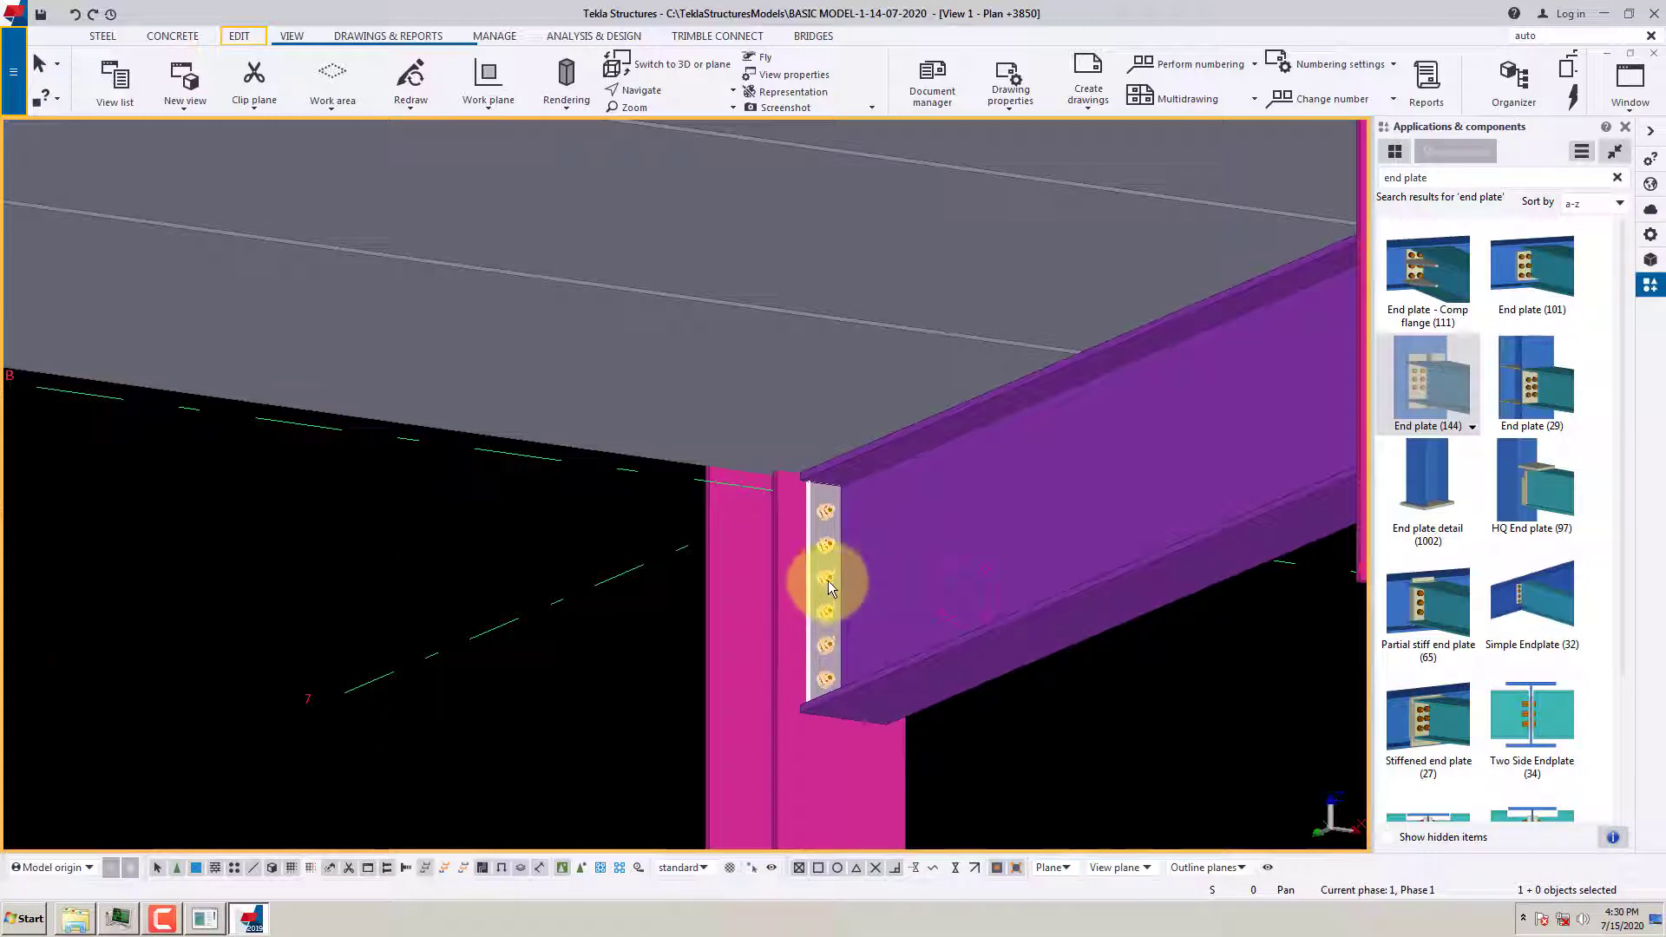
{"action": "left_click", "coordinate": [907, 629]}
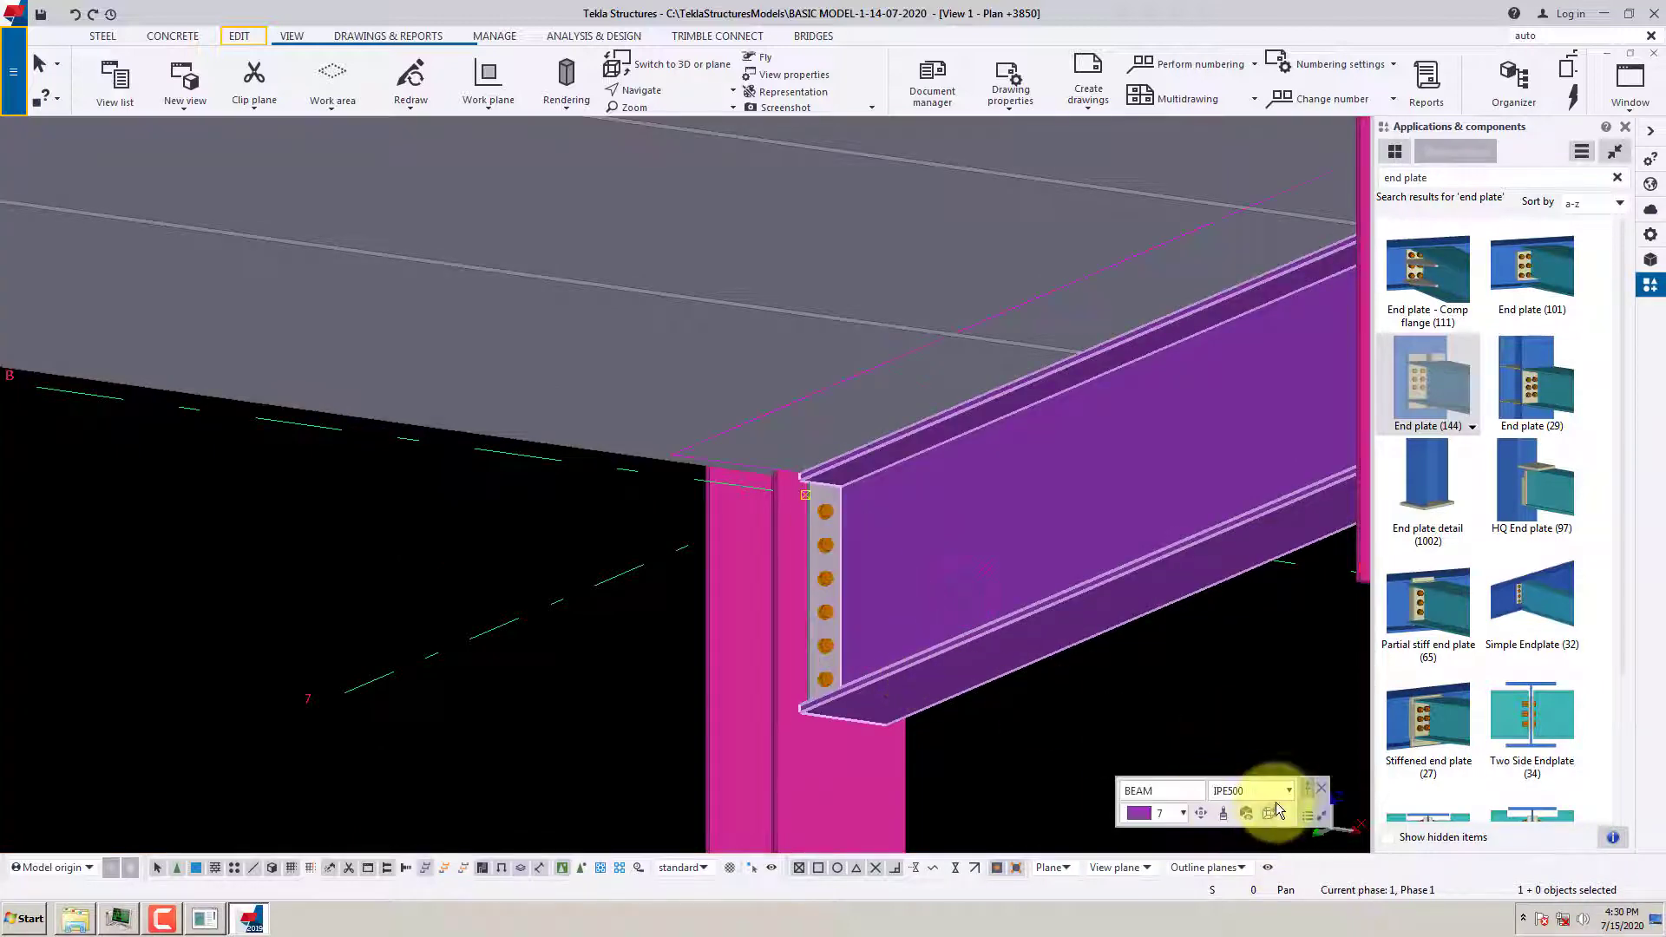
{"action": "left_click", "coordinate": [1290, 790]}
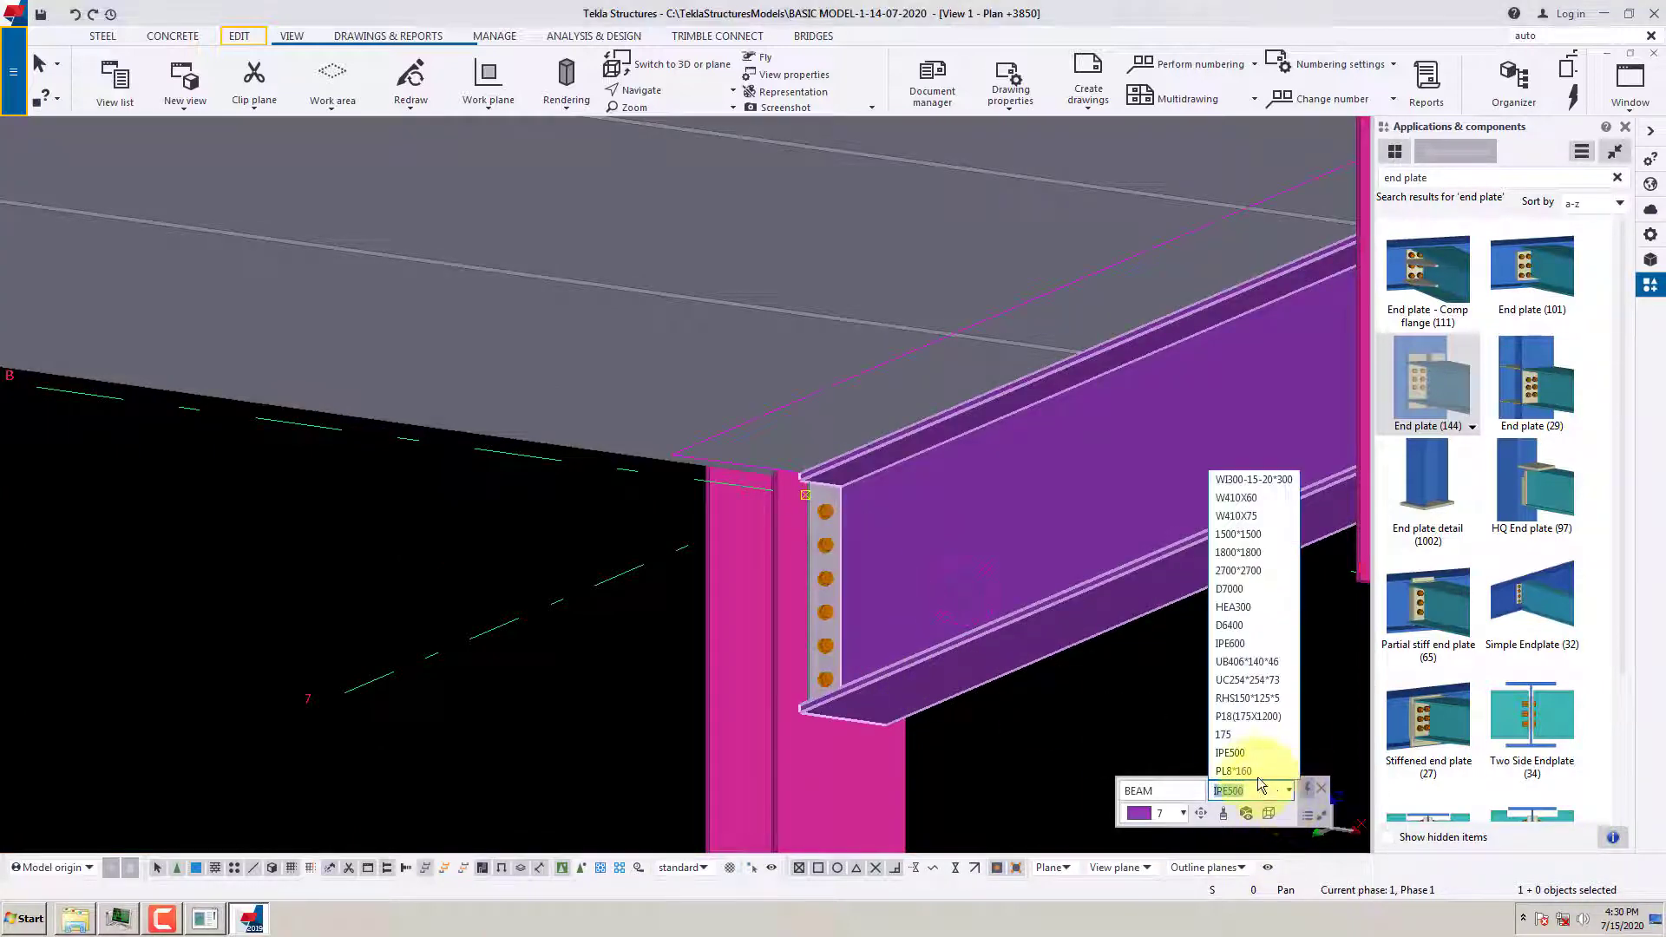
{"action": "left_click", "coordinate": [1231, 644]}
Inquire the end plate connection between the column and beam at B/7, and delete that connection
{"action": "left_click", "coordinate": [797, 568]}
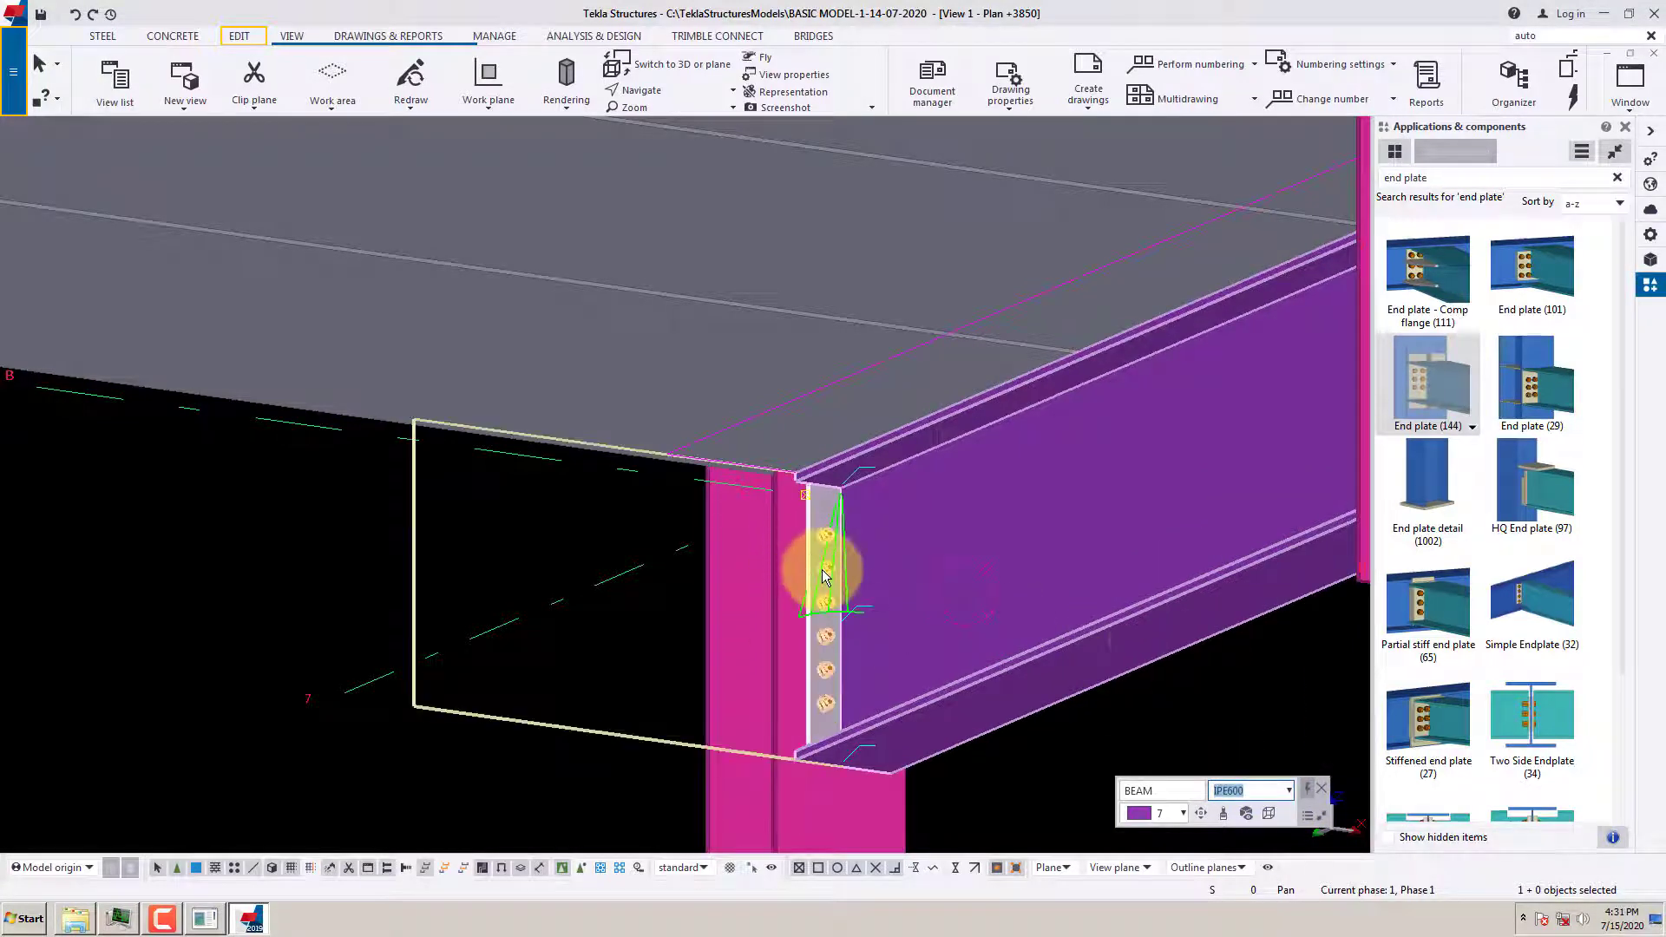
{"action": "right_click", "coordinate": [652, 737]}
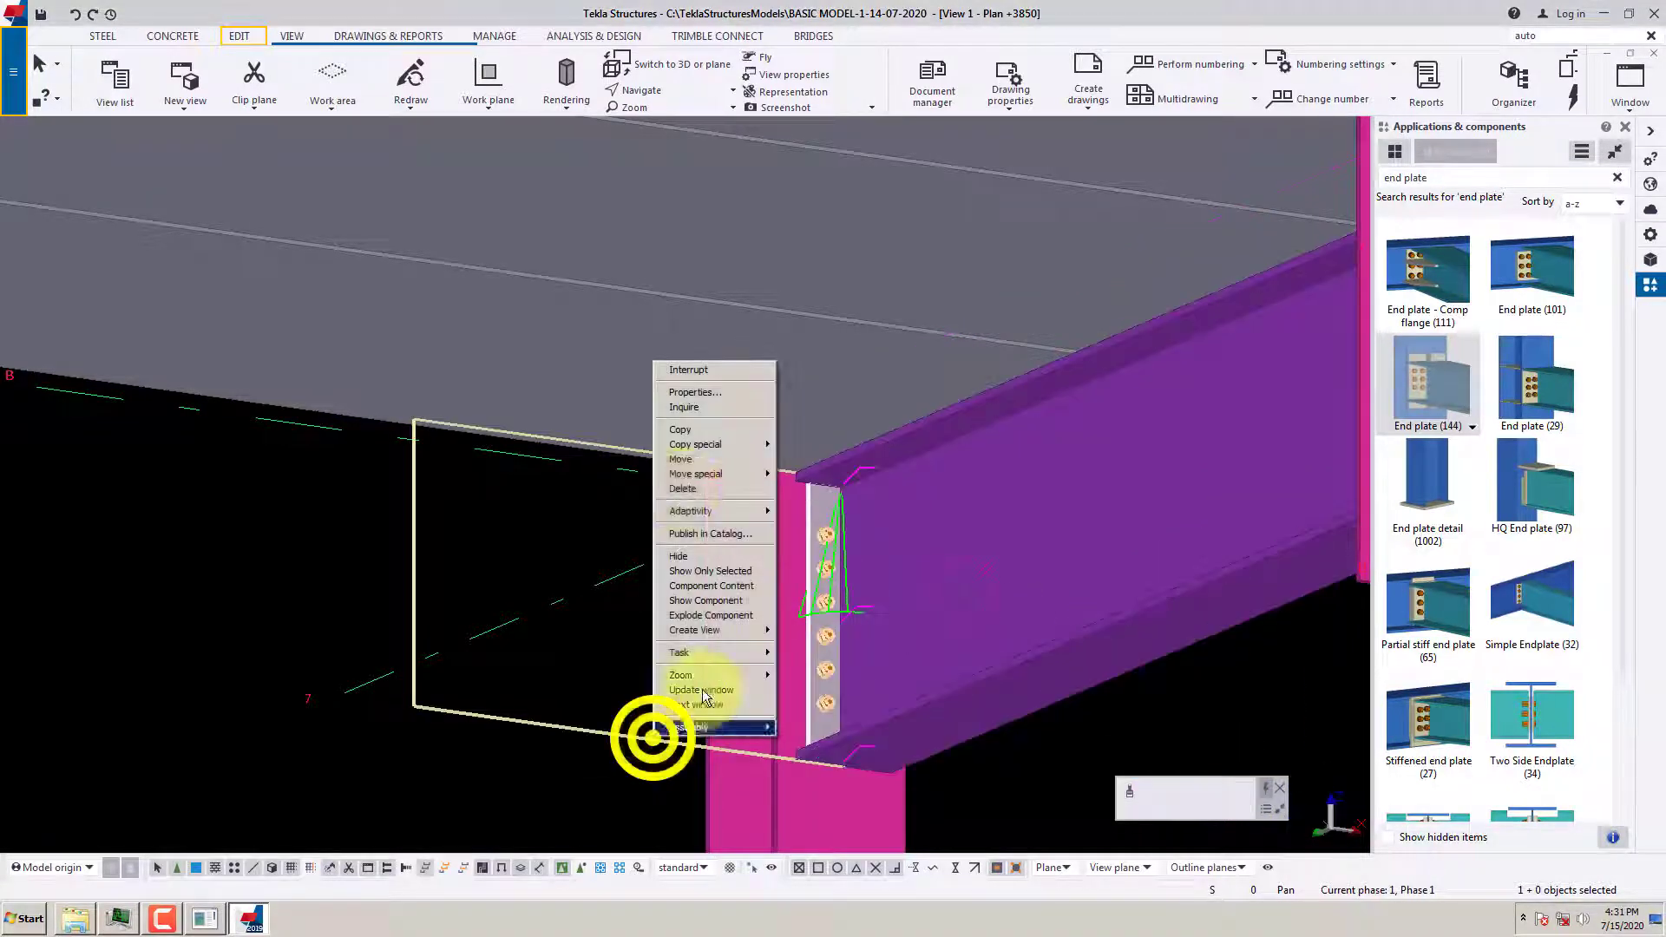
{"action": "left_click", "coordinate": [685, 405]}
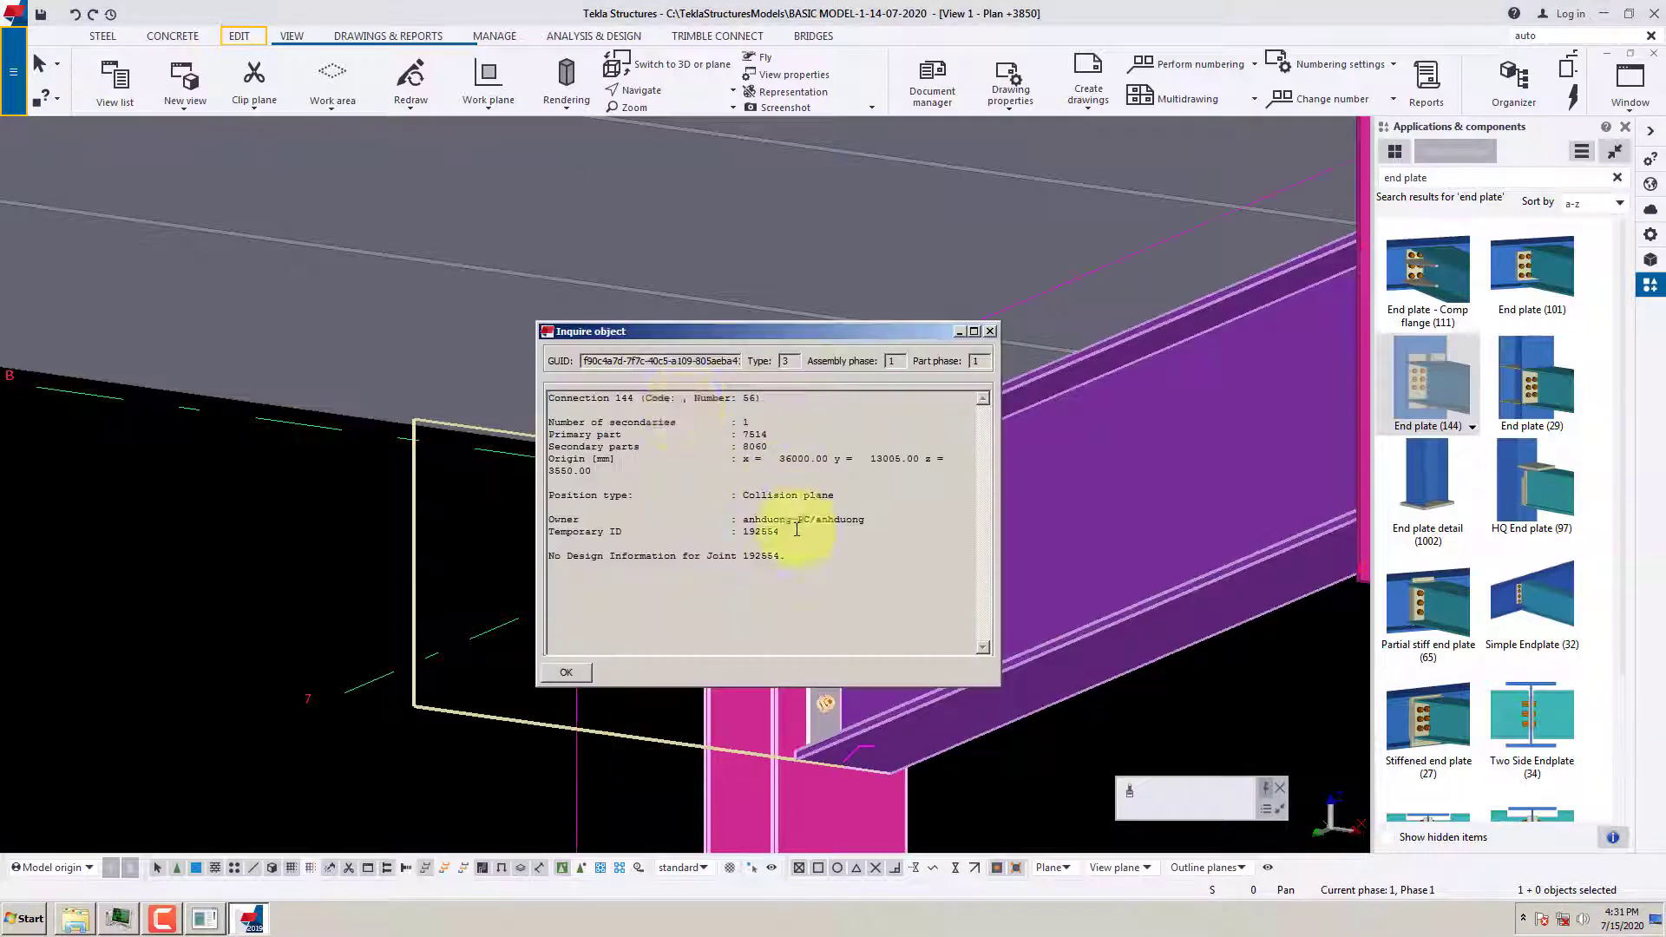
{"action": "left_click", "coordinate": [991, 332]}
{"action": "scroll", "coordinate": [592, 544], "scroll_direction": "down", "scroll_amount": 2}
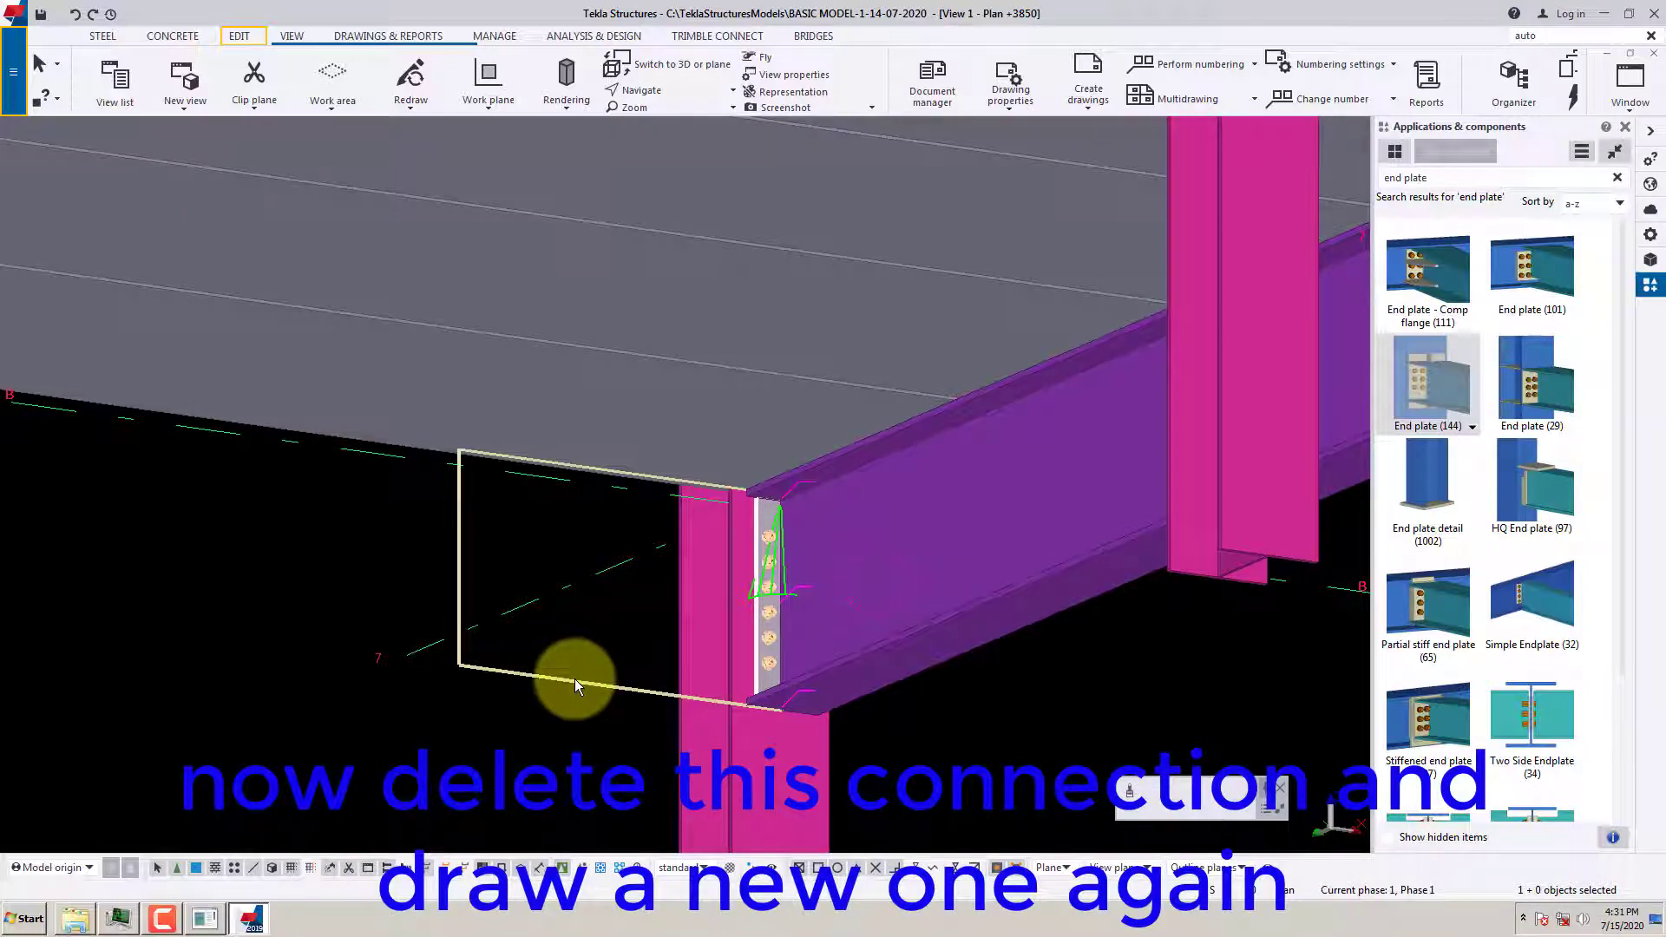
{"action": "key", "text": "Delete"}
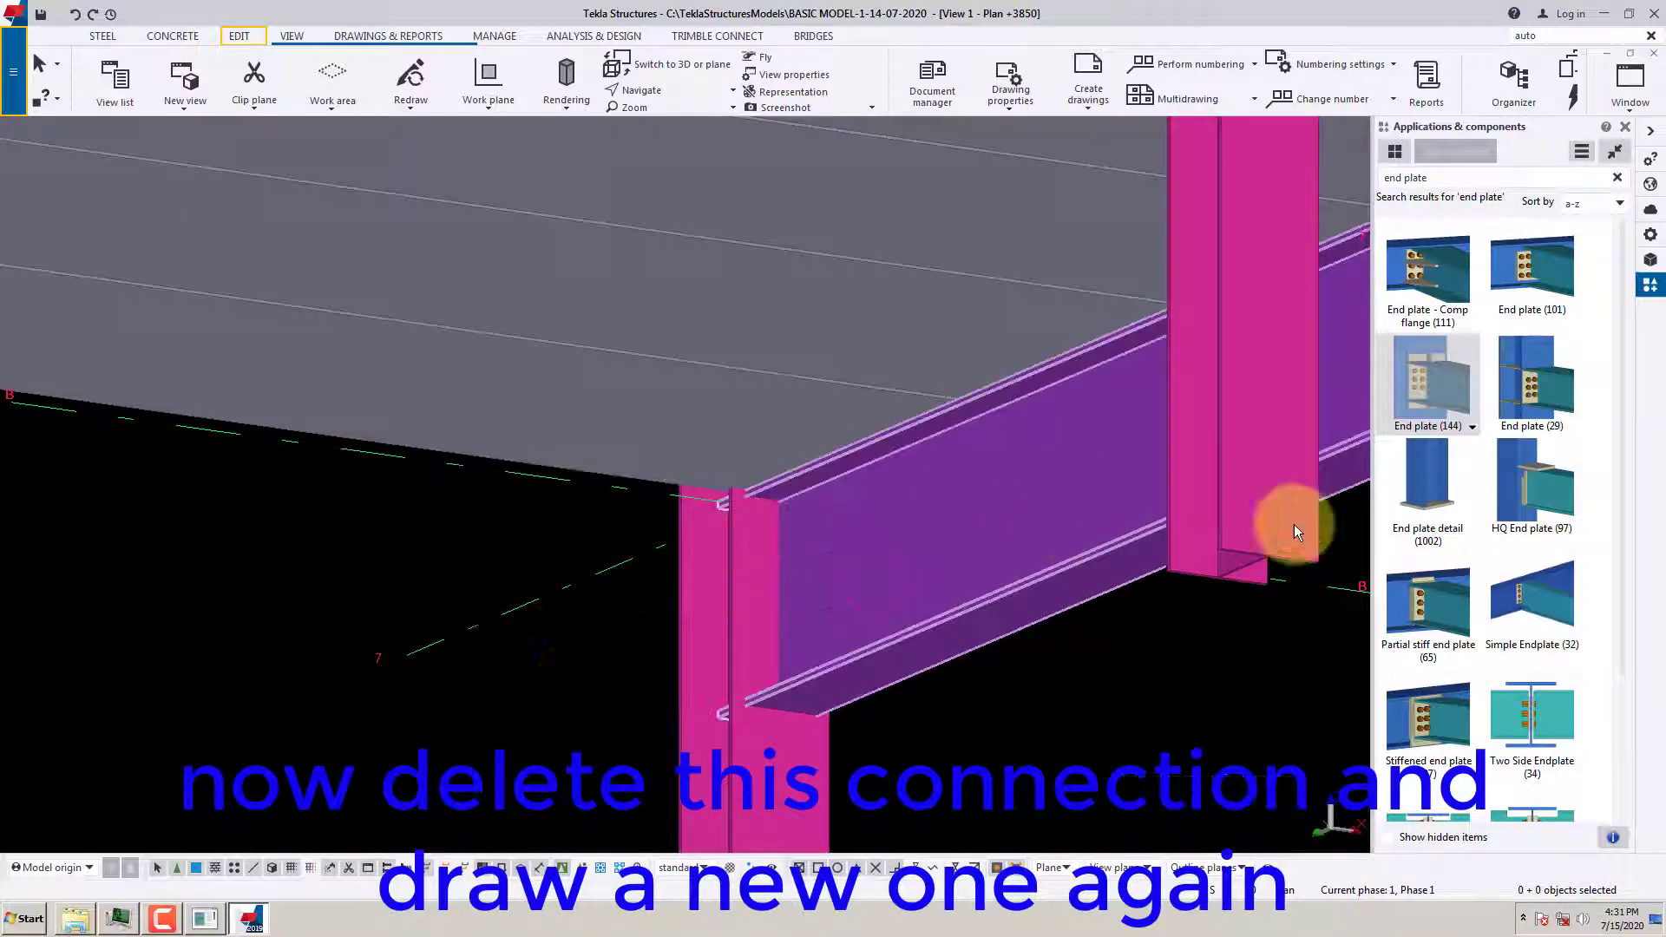
Create an End plate (144) connection between the column and the purple IPE600 beam at grid intersection B/7
{"action": "left_click", "coordinate": [1428, 382]}
{"action": "left_click", "coordinate": [762, 757]}
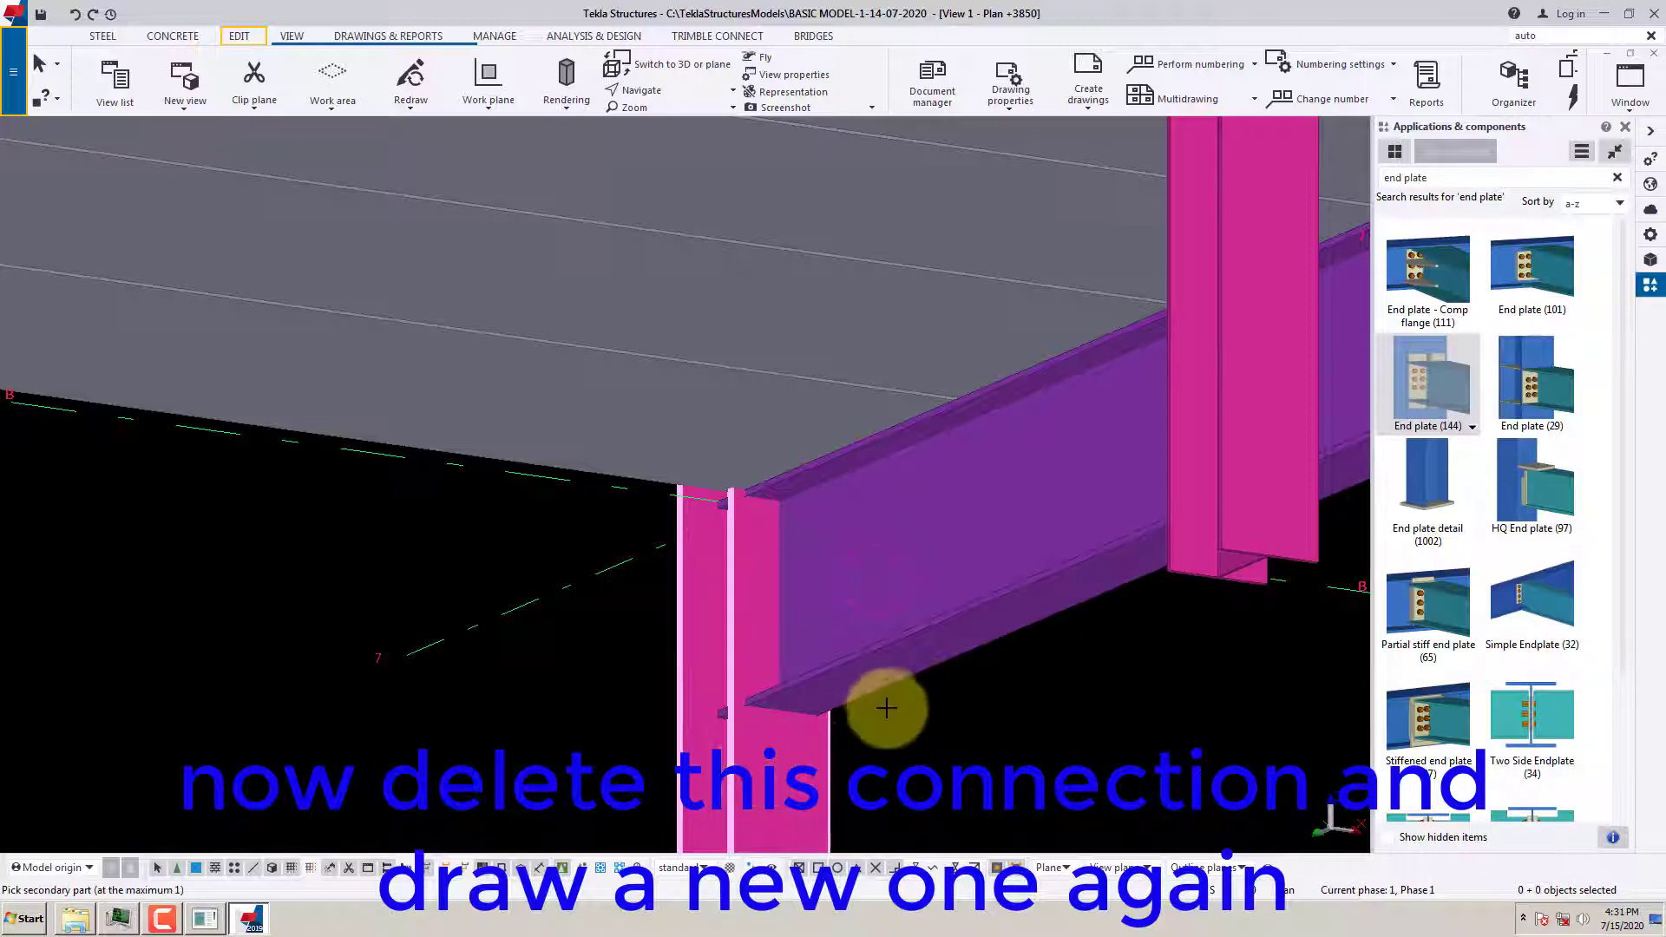
{"action": "left_click", "coordinate": [889, 680]}
{"action": "right_click", "coordinate": [590, 746]}
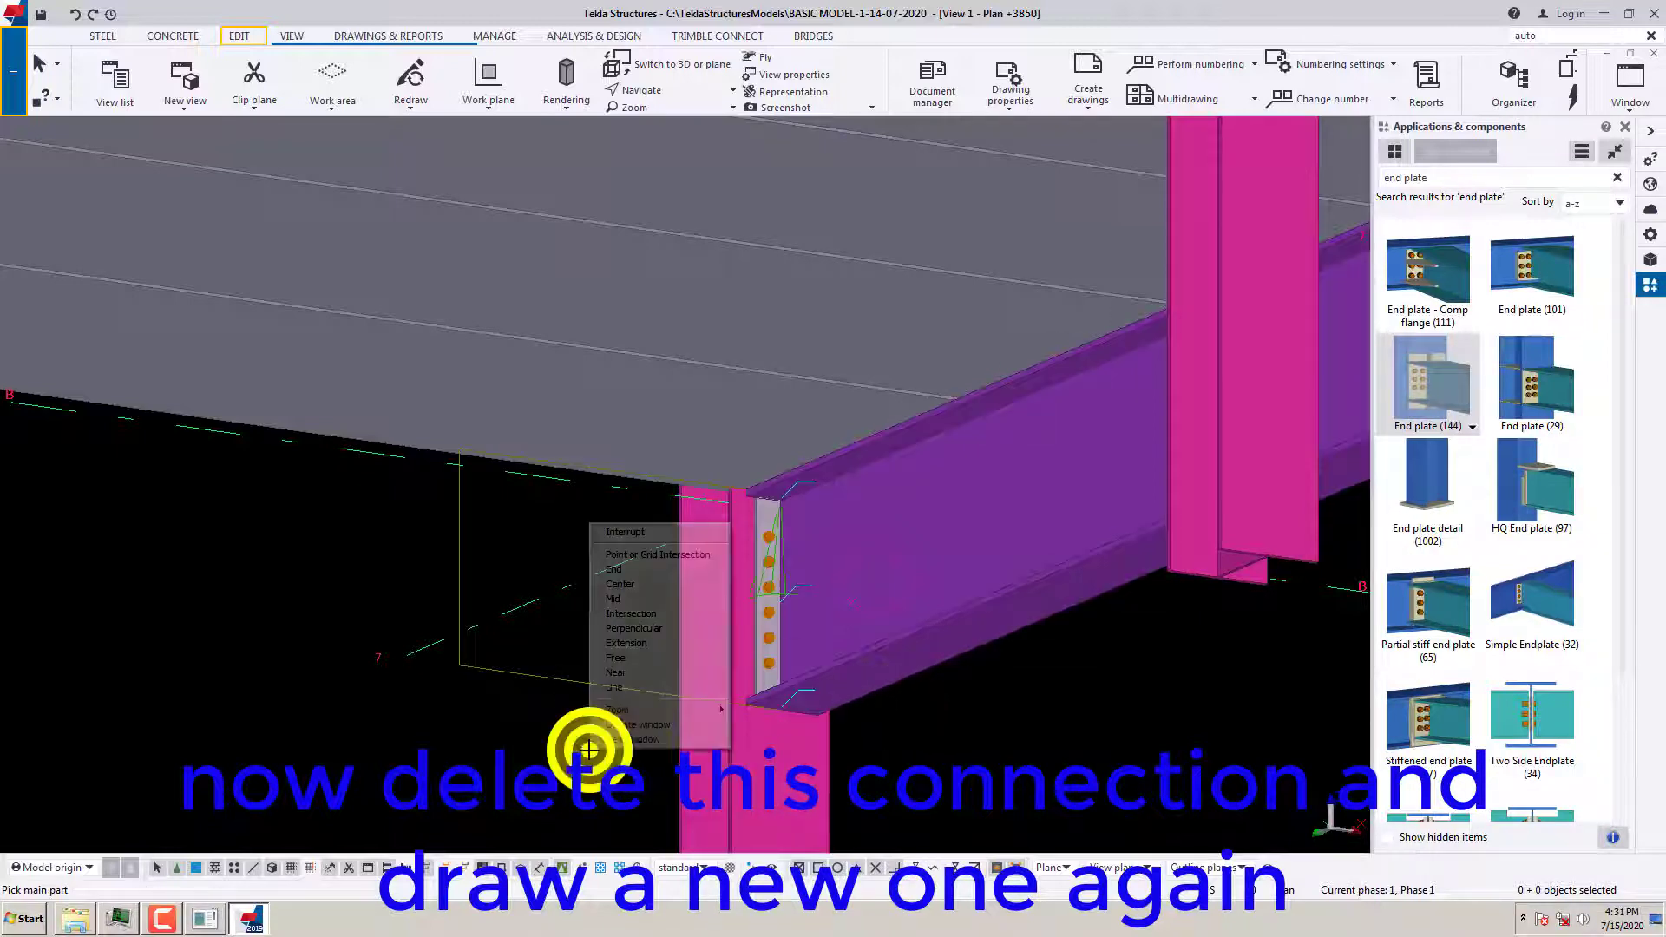
{"action": "left_click", "coordinate": [633, 689]}
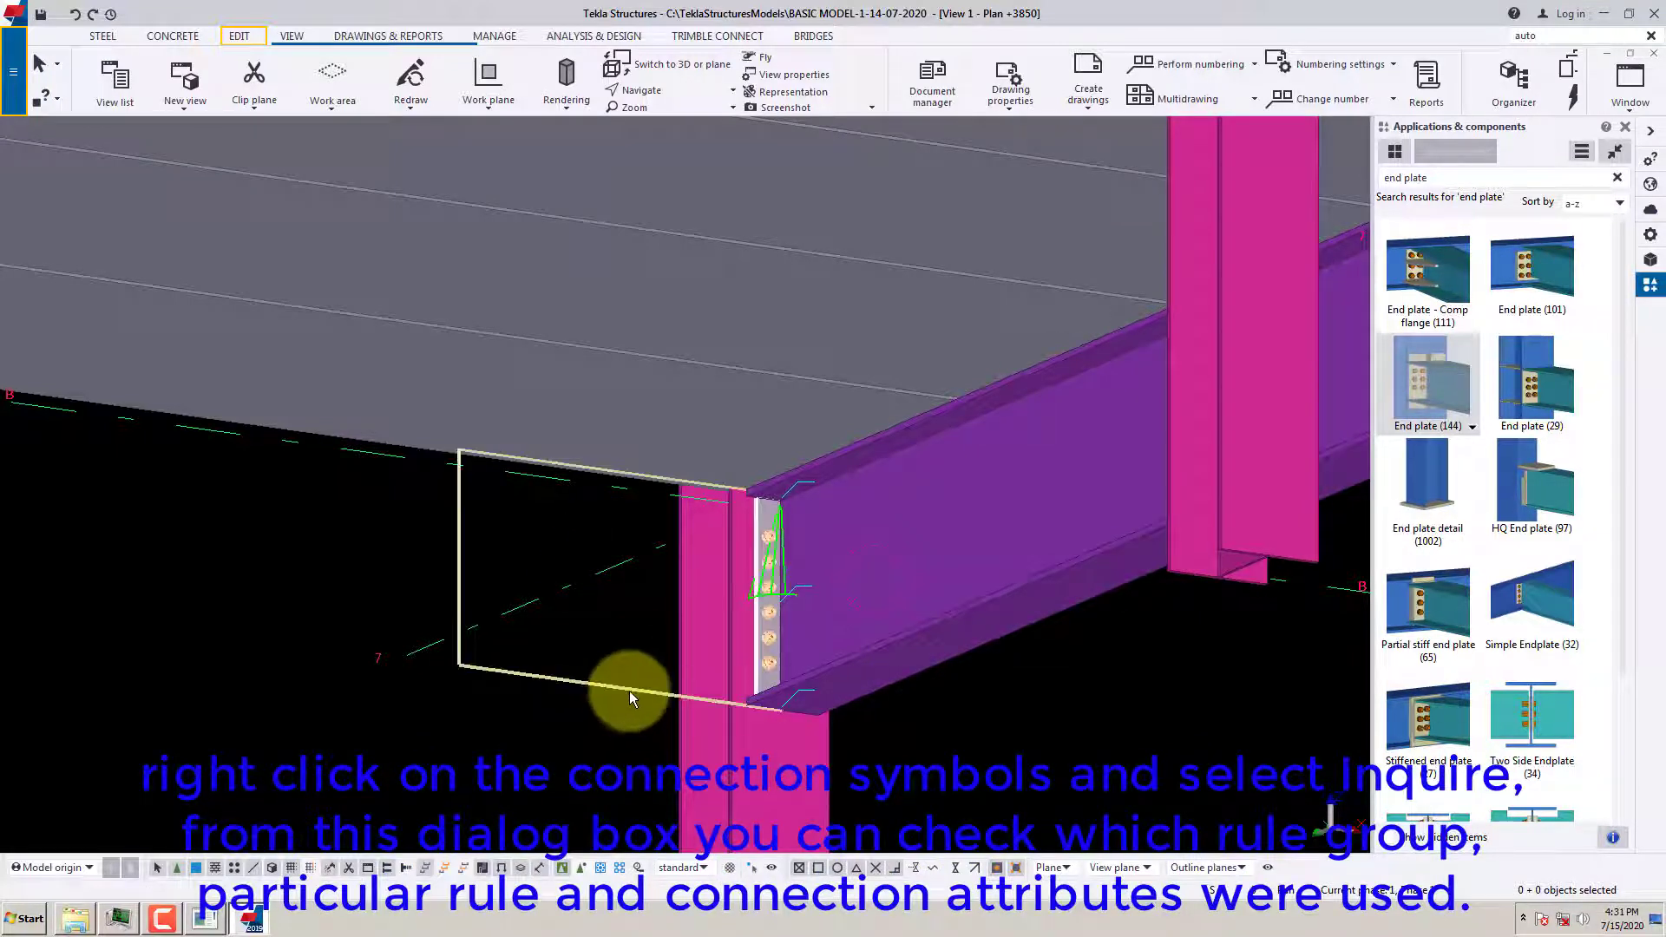
Inquire the new end plate connection at B/7 to check its rule group, passed AutoDefaults rule and attribute file
{"action": "right_click", "coordinate": [629, 689]}
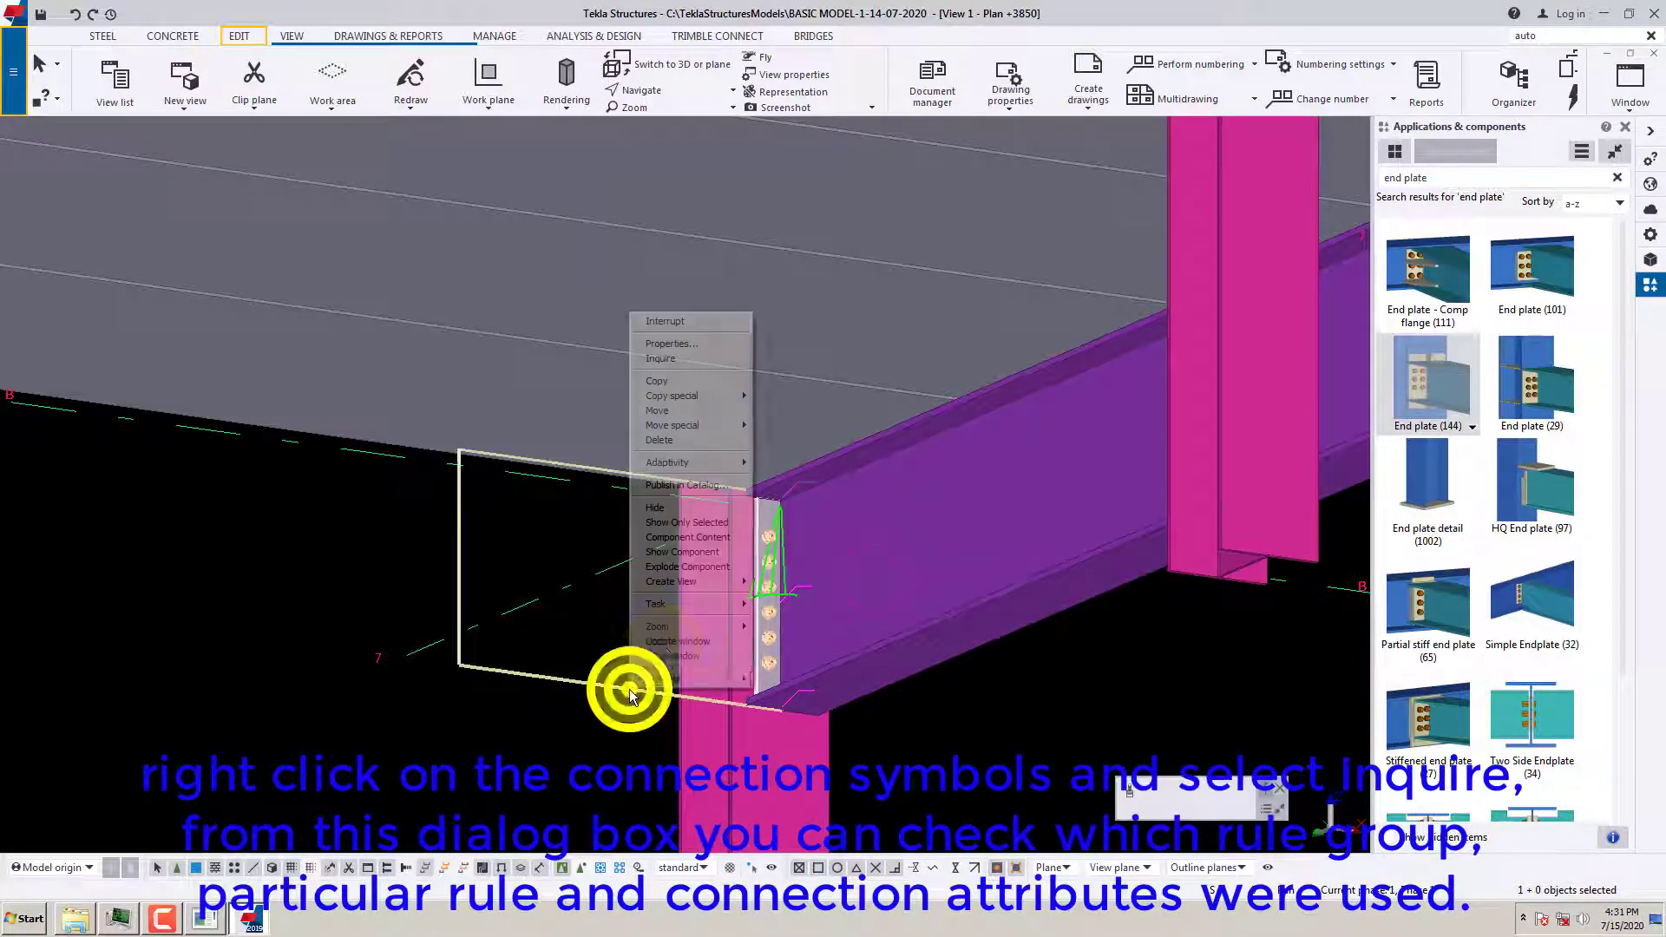
{"action": "left_click", "coordinate": [668, 359]}
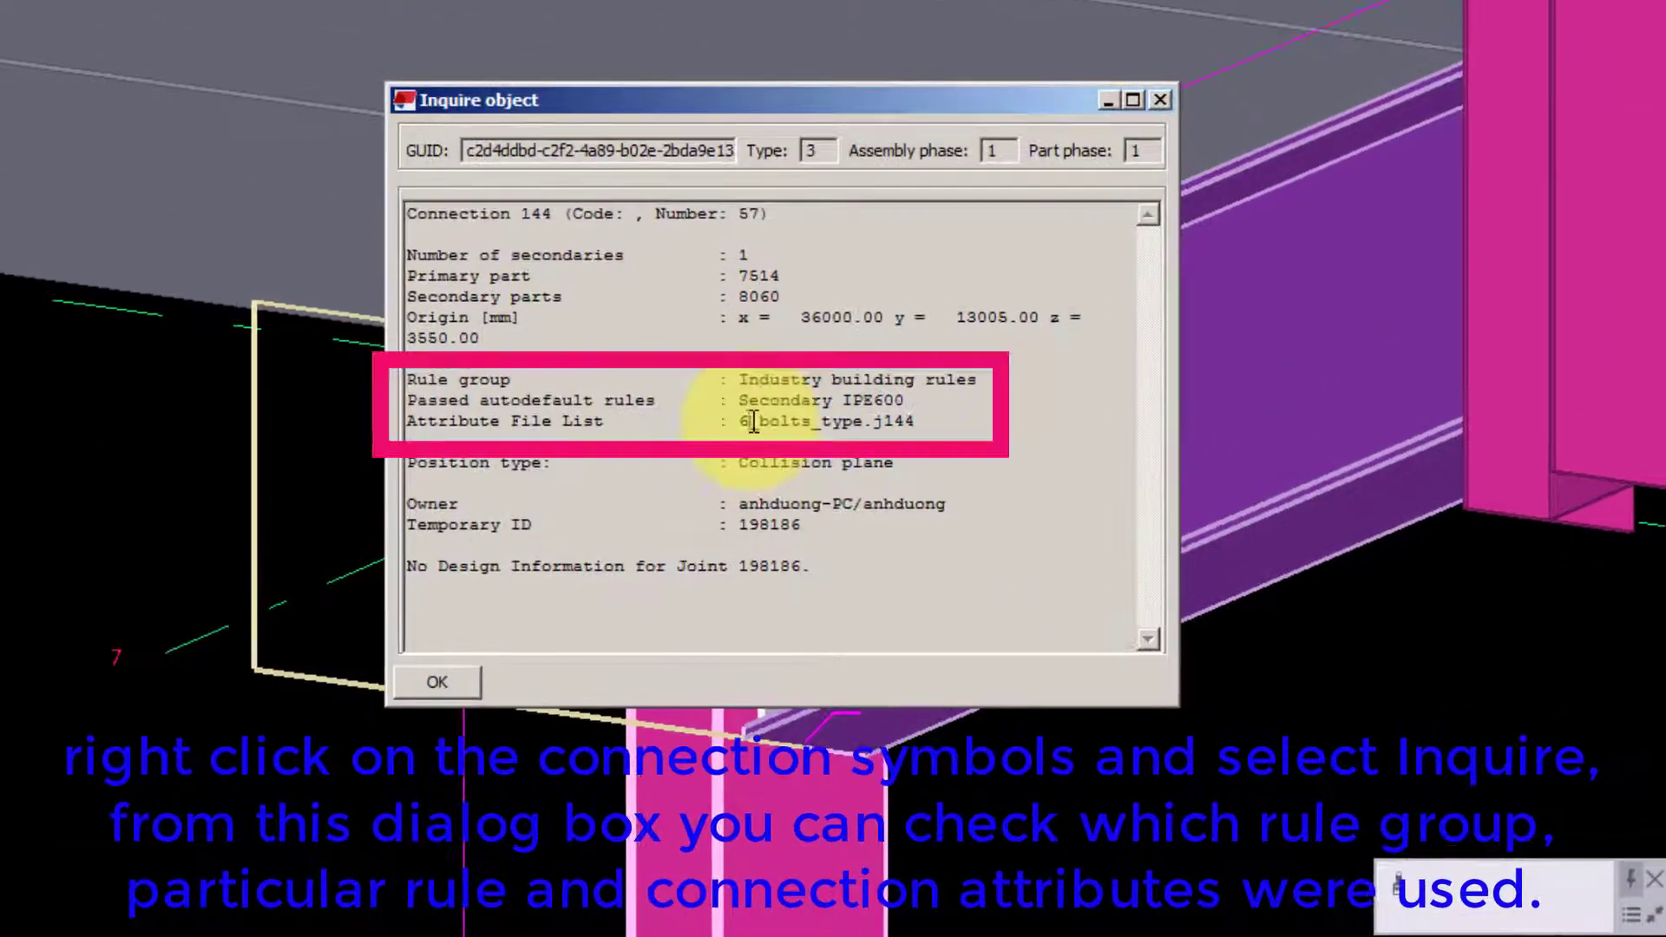
{"action": "left_click_drag", "start_coordinate": [755, 518], "coordinate": [853, 518]}
{"action": "left_click", "coordinate": [1159, 101]}
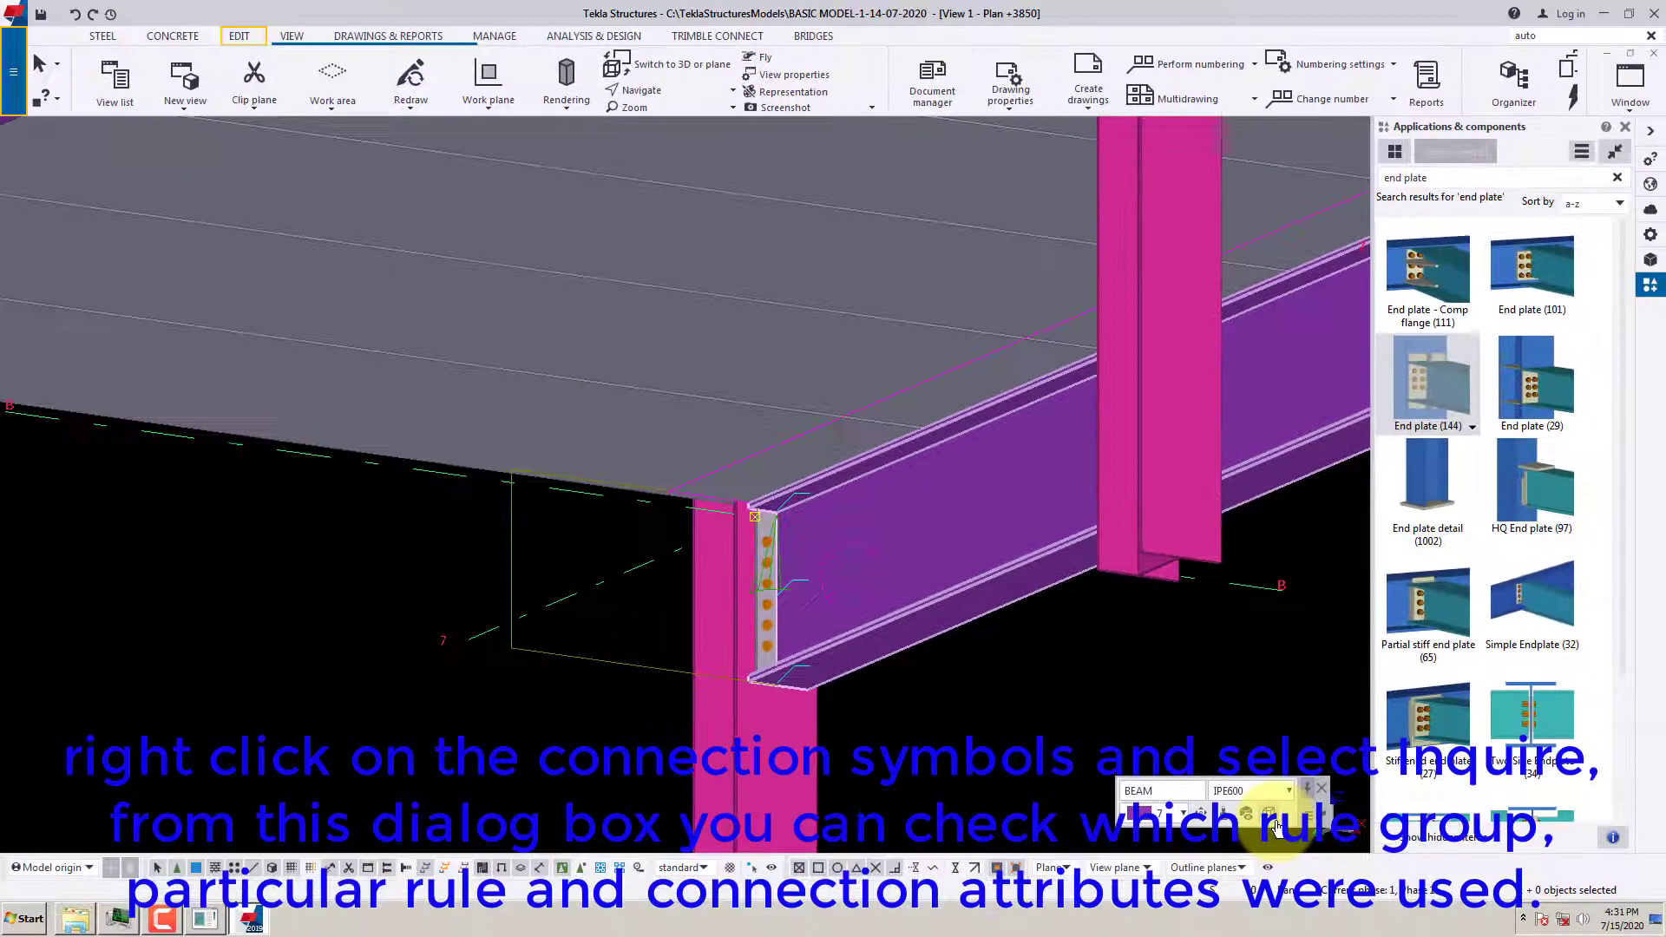
Set the profile of the beam at B/7 to IPE500 and examine the bolt rows of its end plate
{"action": "left_click", "coordinate": [1288, 790]}
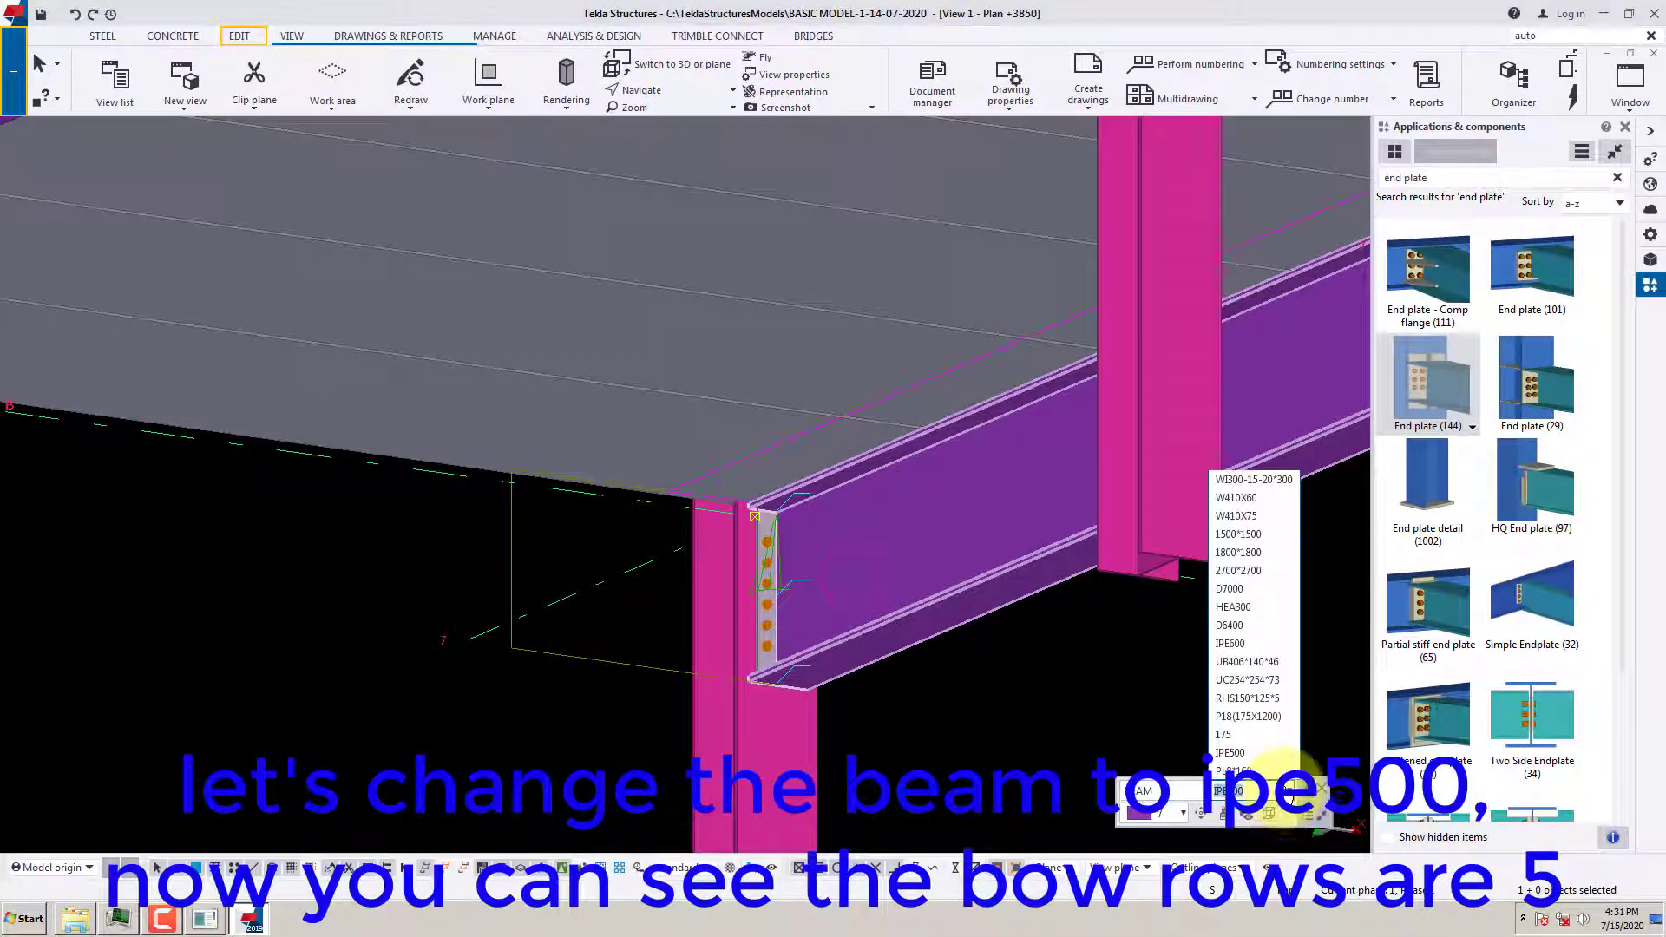
{"action": "left_click", "coordinate": [1232, 754]}
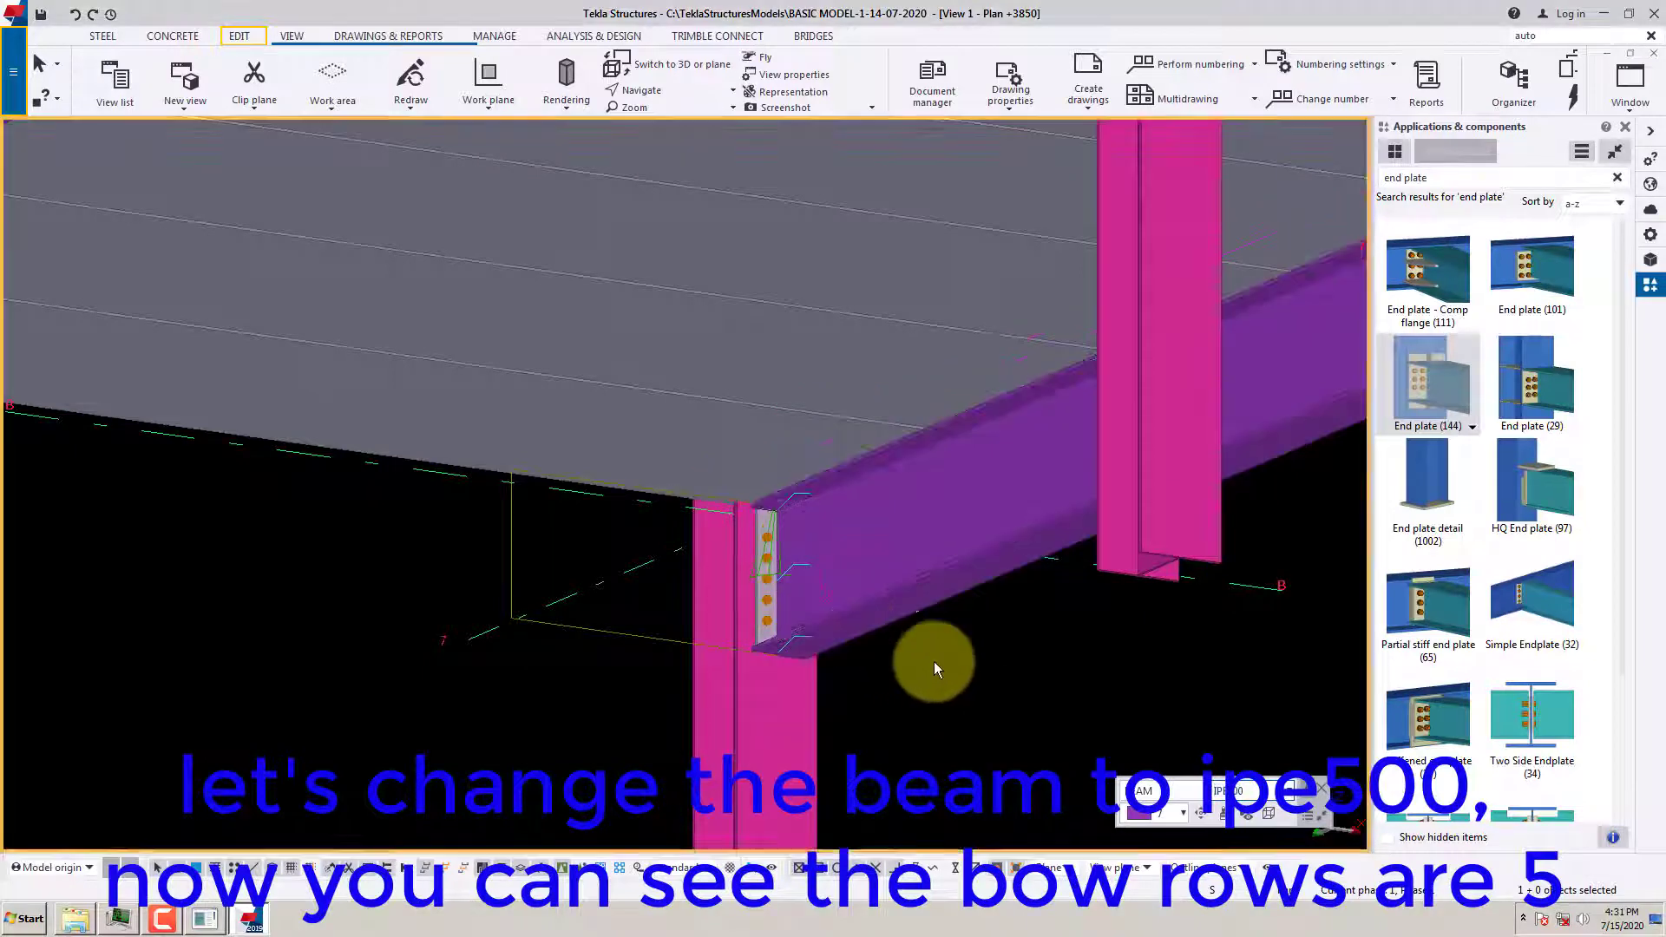
{"action": "scroll", "coordinate": [795, 606], "scroll_direction": "up", "scroll_amount": 3}
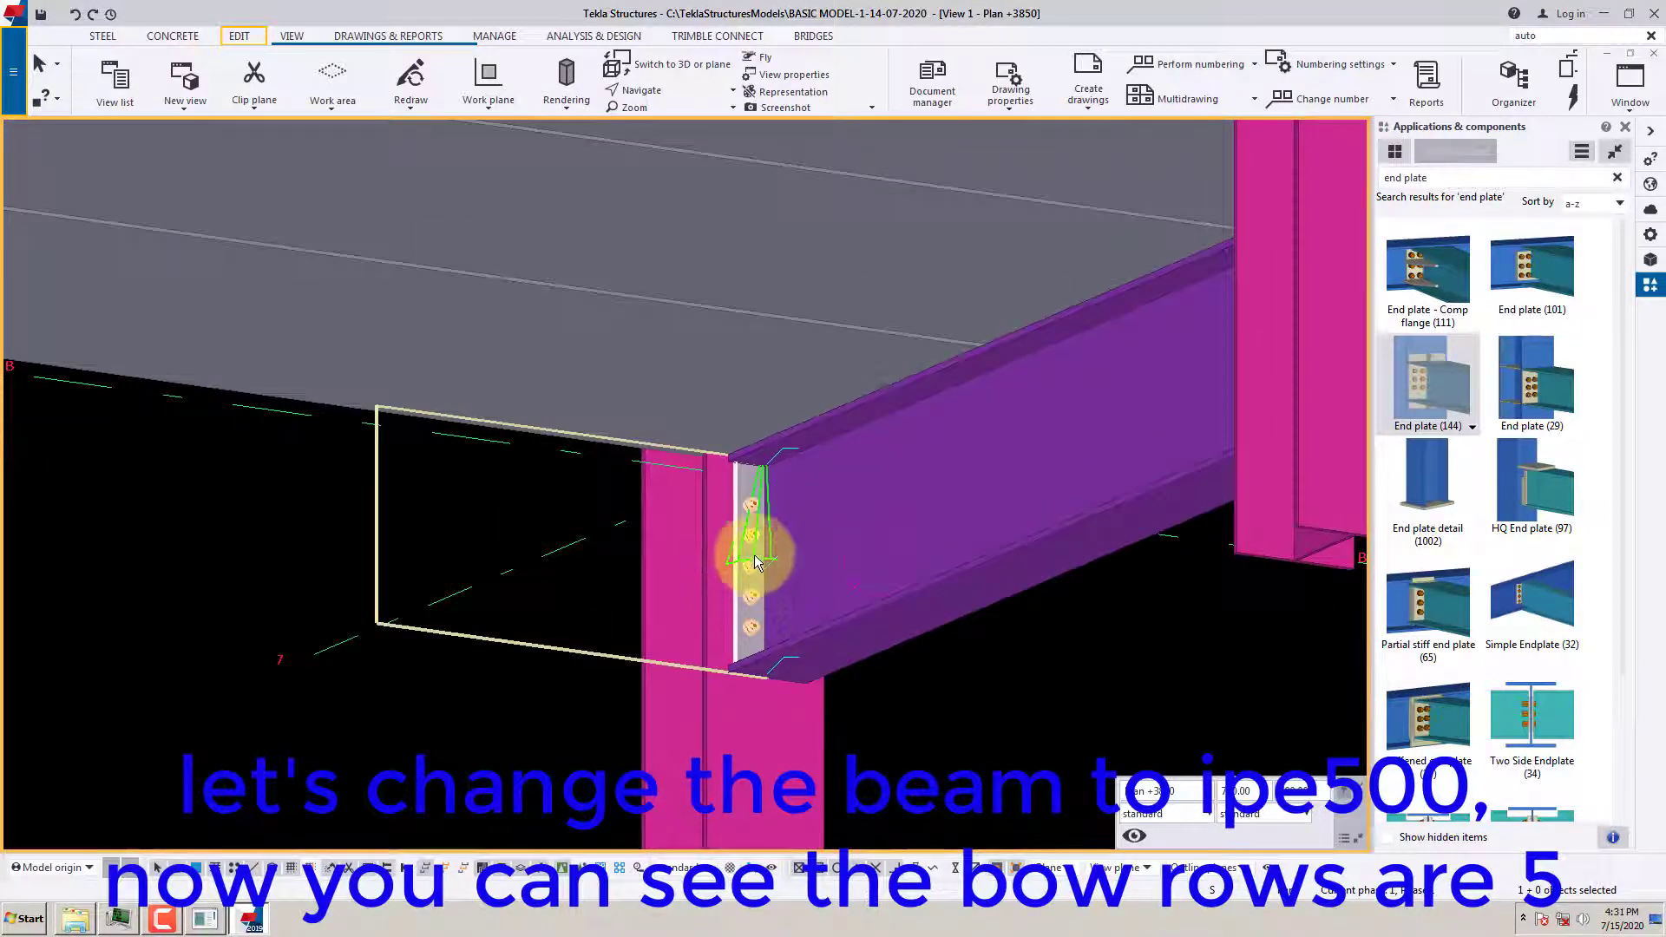
{"action": "scroll", "coordinate": [742, 580], "scroll_direction": "down", "scroll_amount": 2}
{"action": "scroll", "coordinate": [739, 576], "scroll_direction": "down", "scroll_amount": 1}
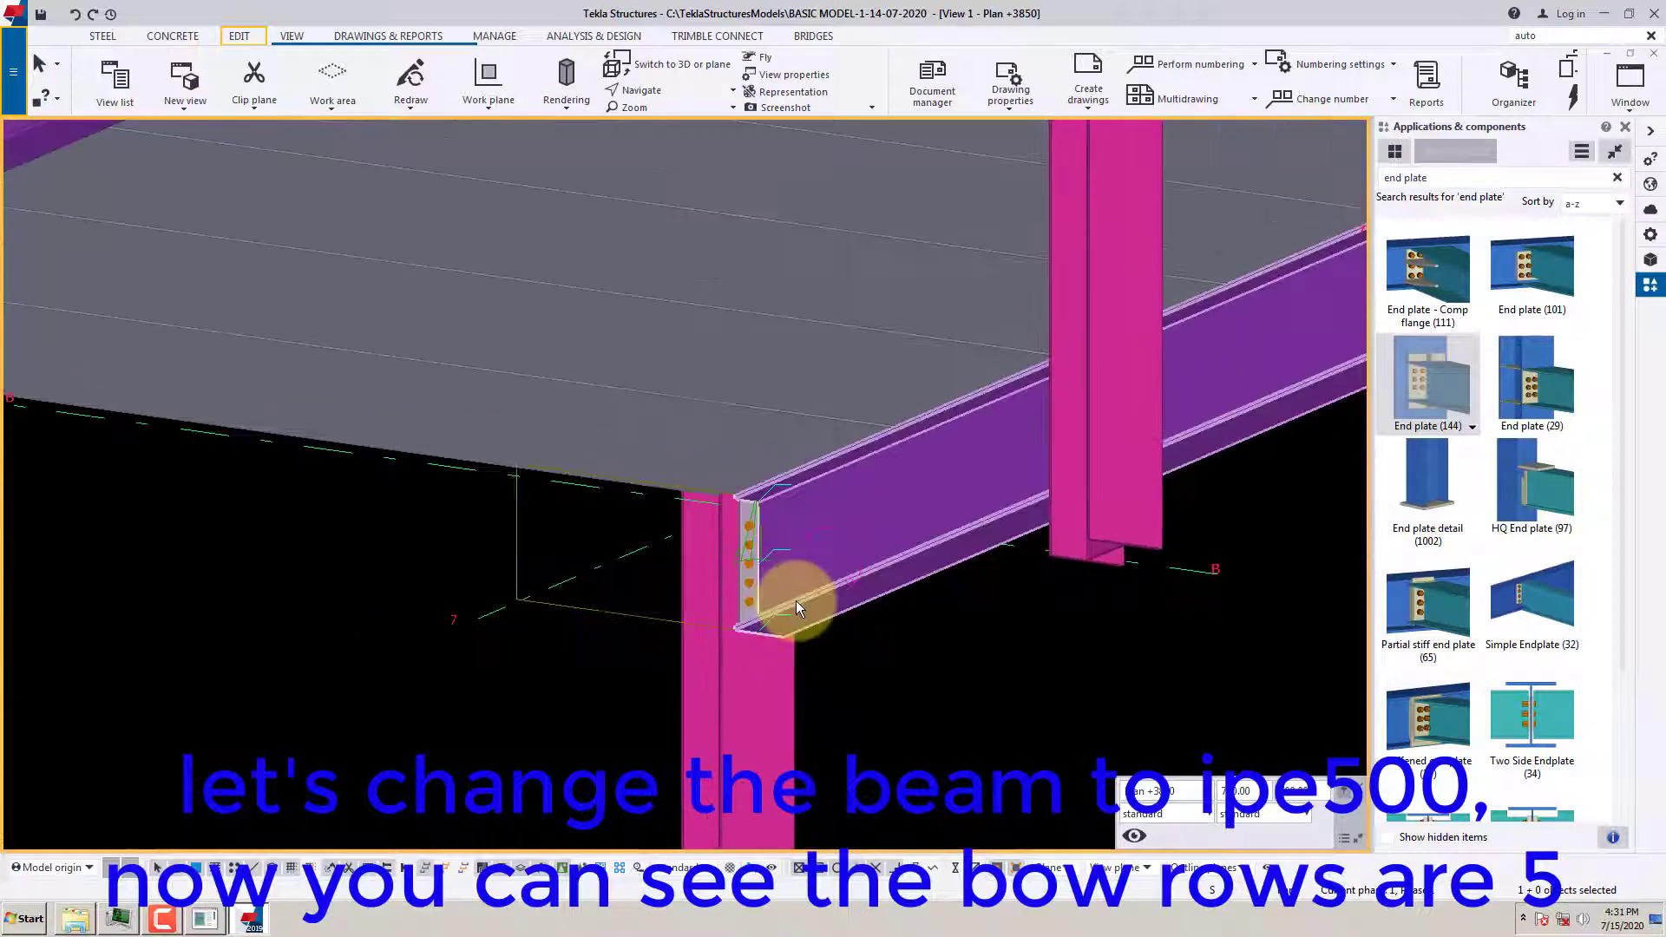
{"action": "scroll", "coordinate": [794, 600], "scroll_direction": "up", "scroll_amount": 4}
{"action": "scroll", "coordinate": [776, 596], "scroll_direction": "down", "scroll_amount": 2}
{"action": "scroll", "coordinate": [927, 573], "scroll_direction": "down", "scroll_amount": 4}
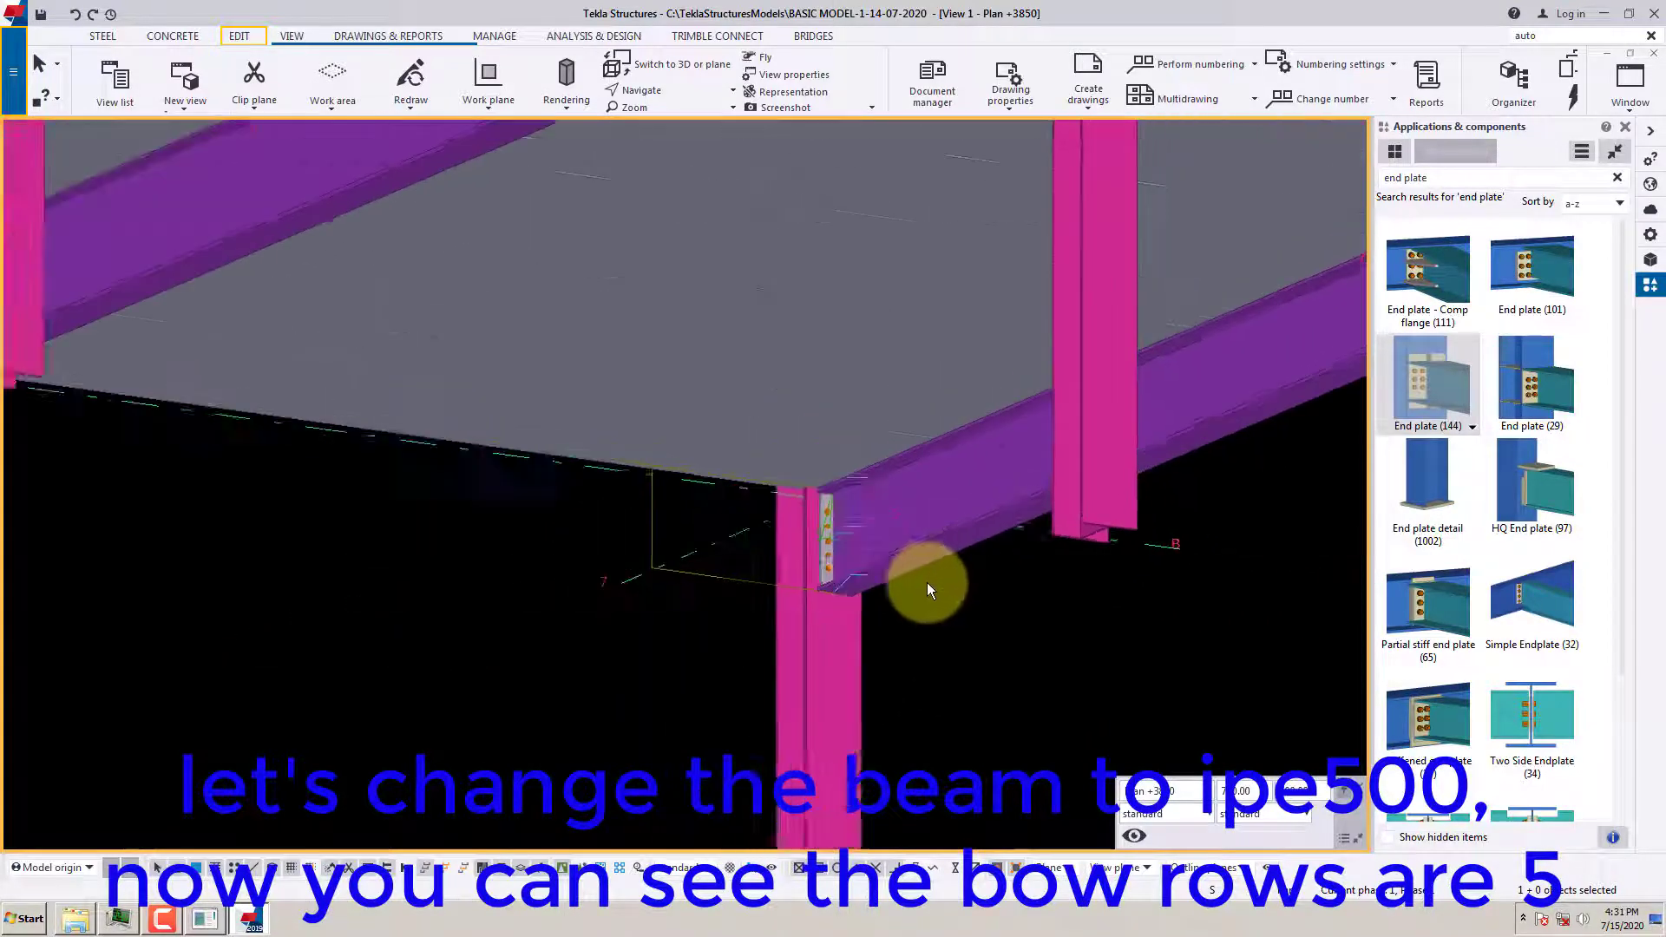
Set the profile of the beam at B/7 to IPE600
{"action": "left_click", "coordinate": [949, 561]}
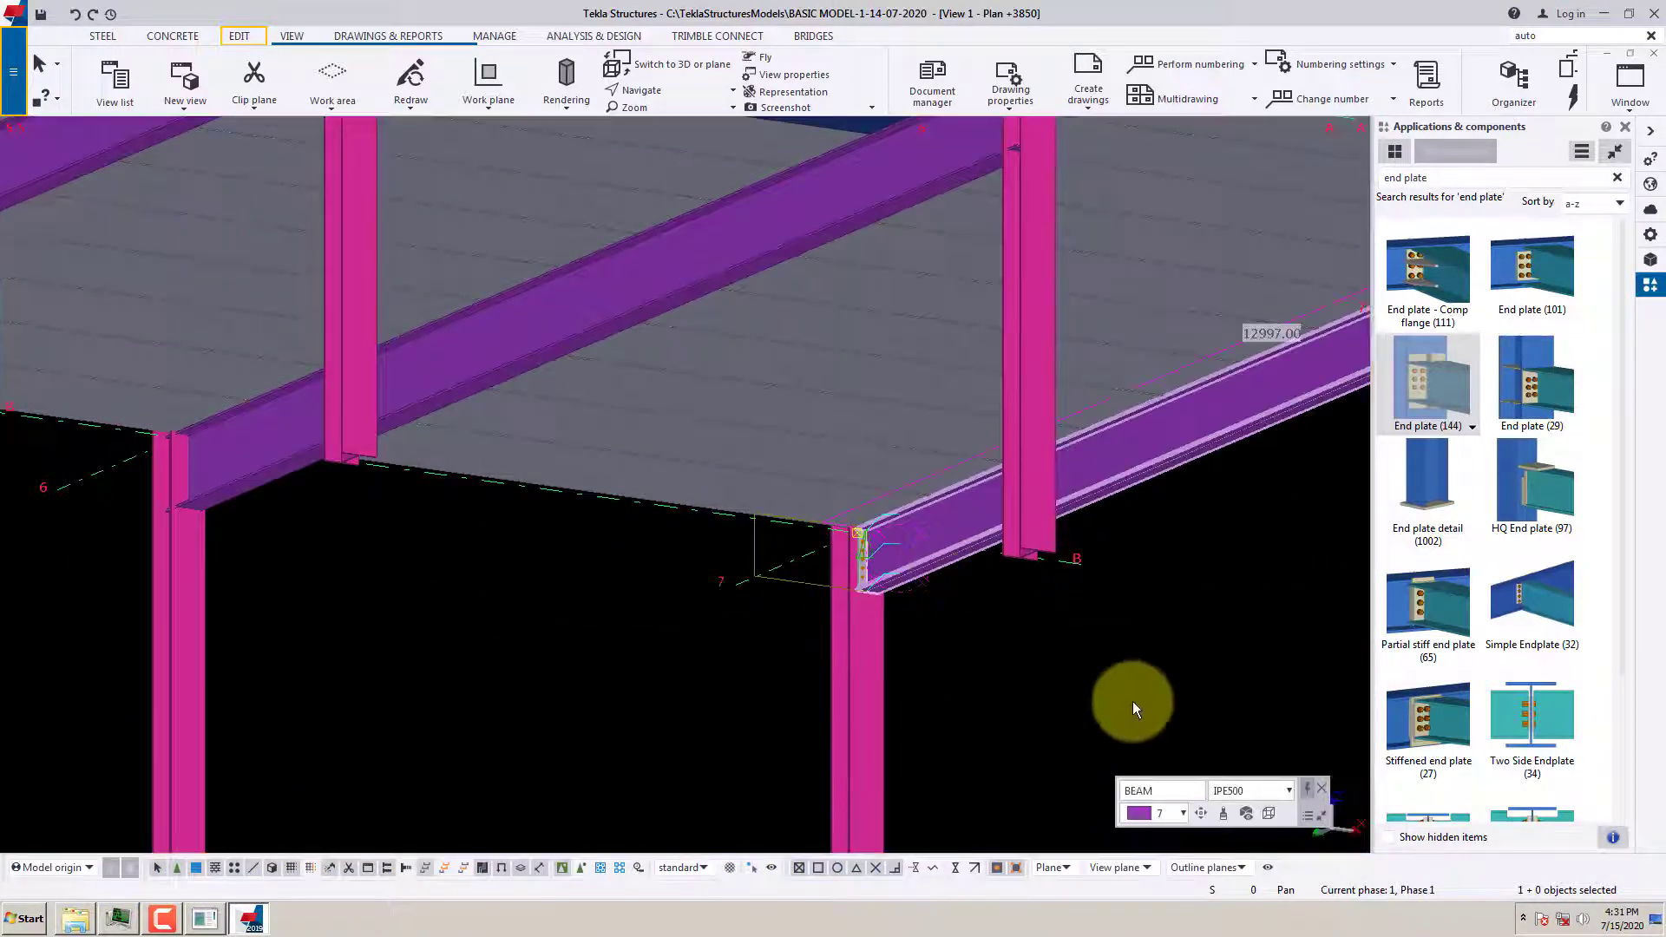
{"action": "left_click", "coordinate": [1289, 793]}
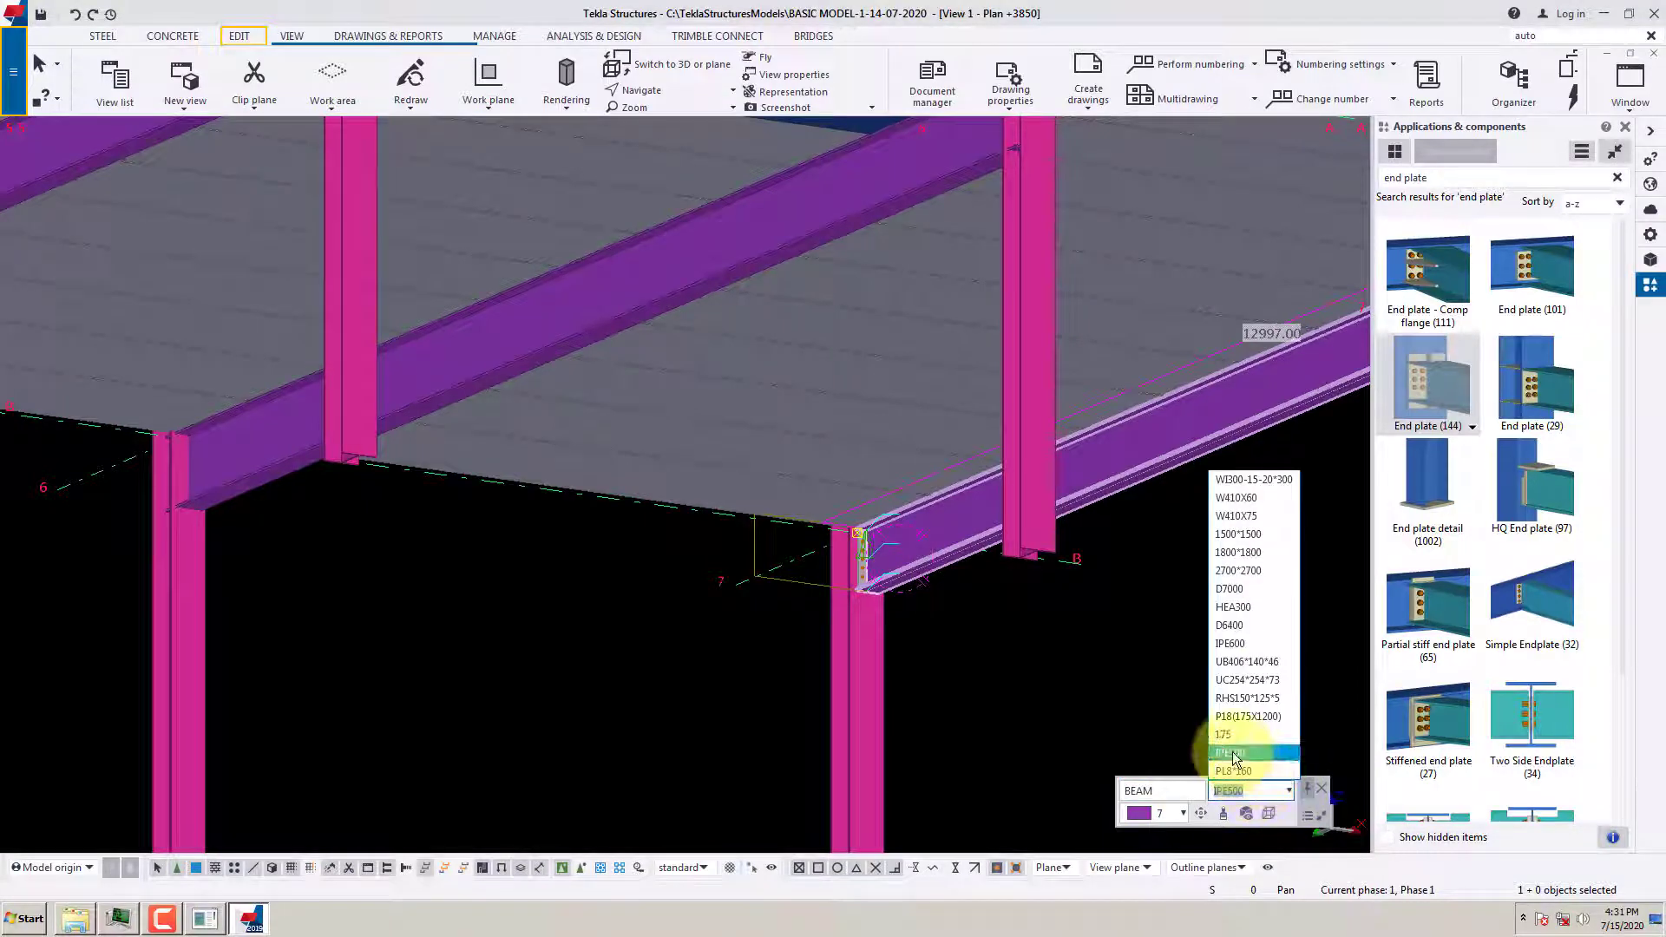
{"action": "left_click", "coordinate": [1230, 643]}
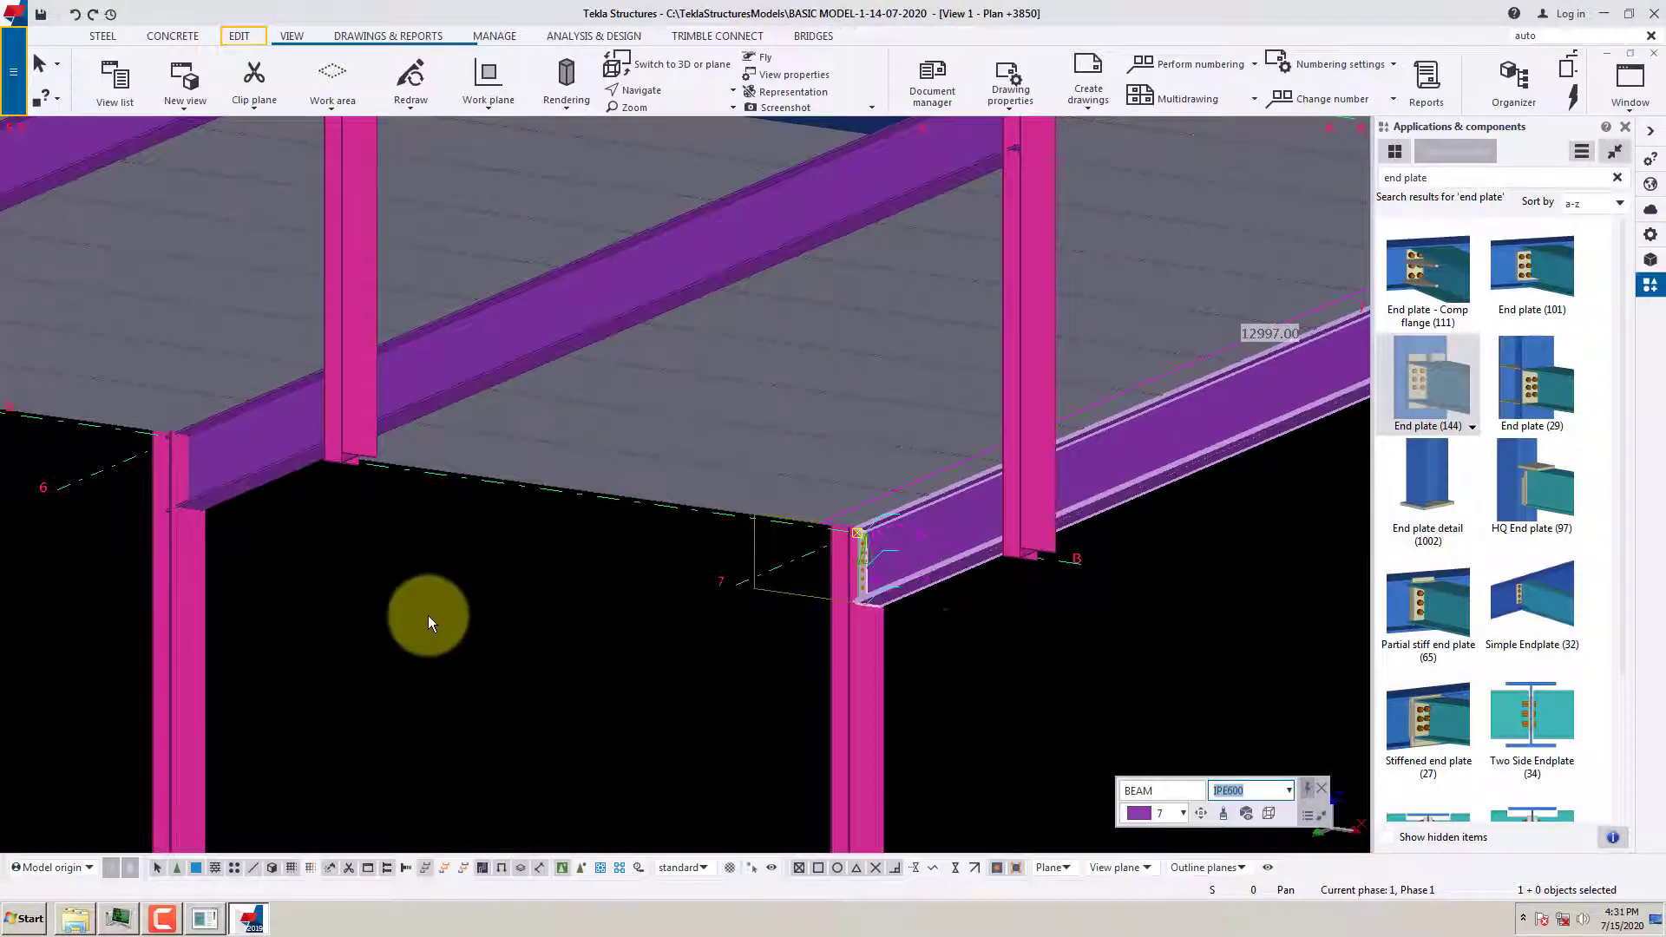
{"action": "middle_click_drag", "start_coordinate": [306, 604], "coordinate": [565, 649]}
{"action": "left_click", "coordinate": [565, 648]}
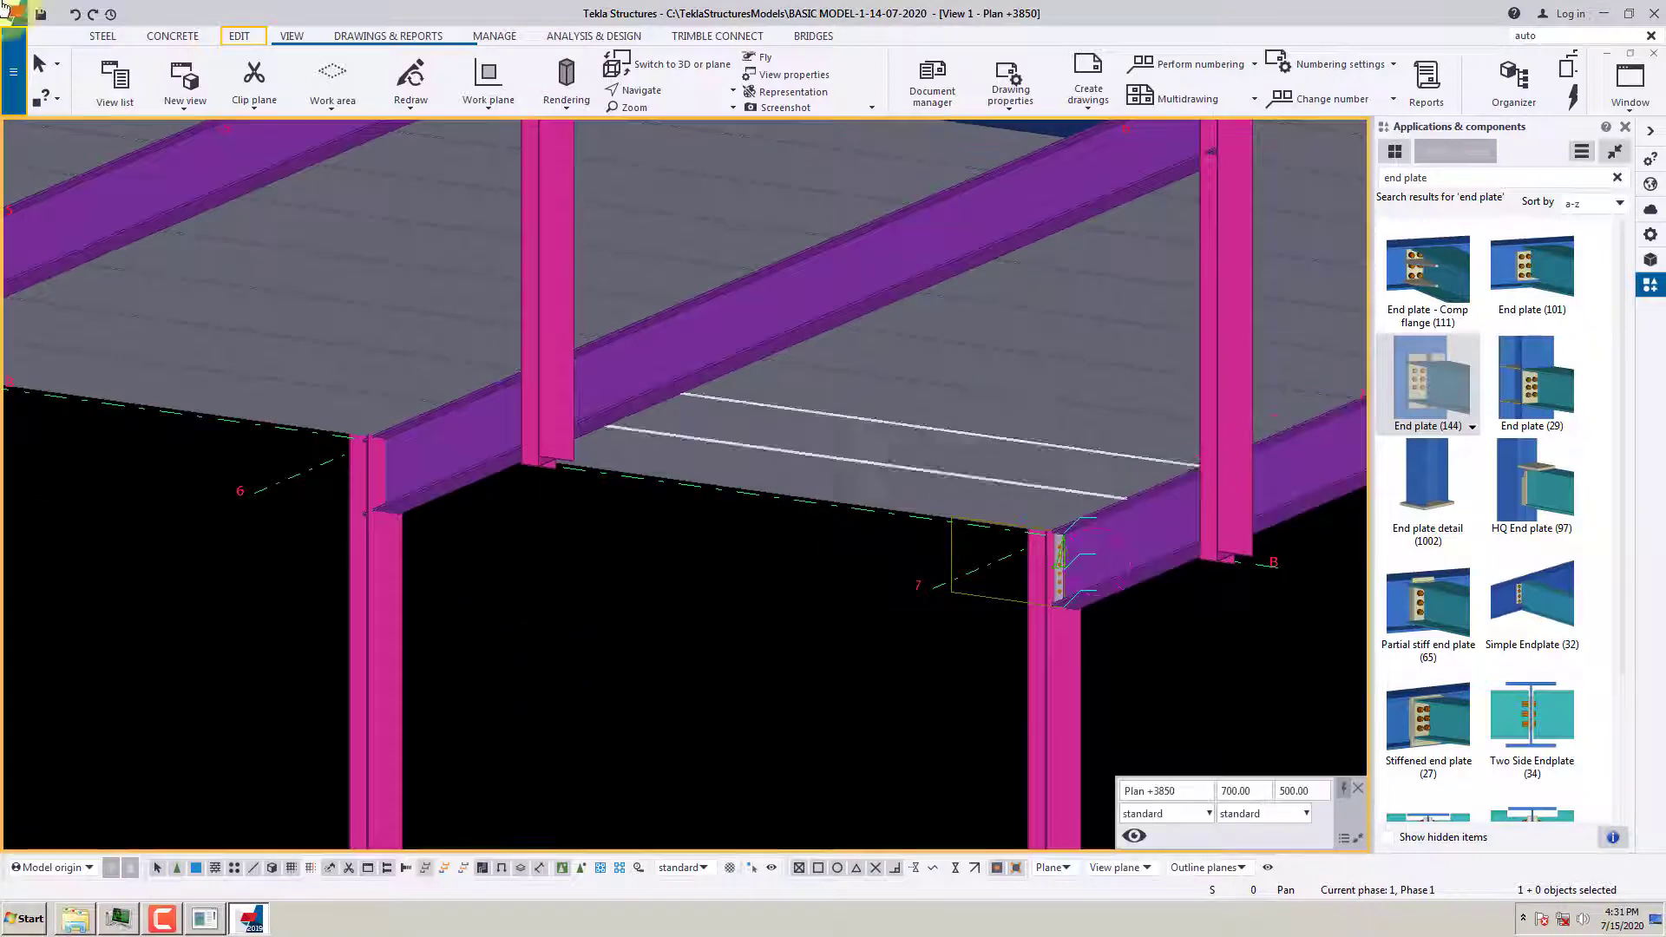
Create an End plate (144) connection between the column and the purple beam at grid intersection B/6
{"action": "left_click", "coordinate": [1410, 388]}
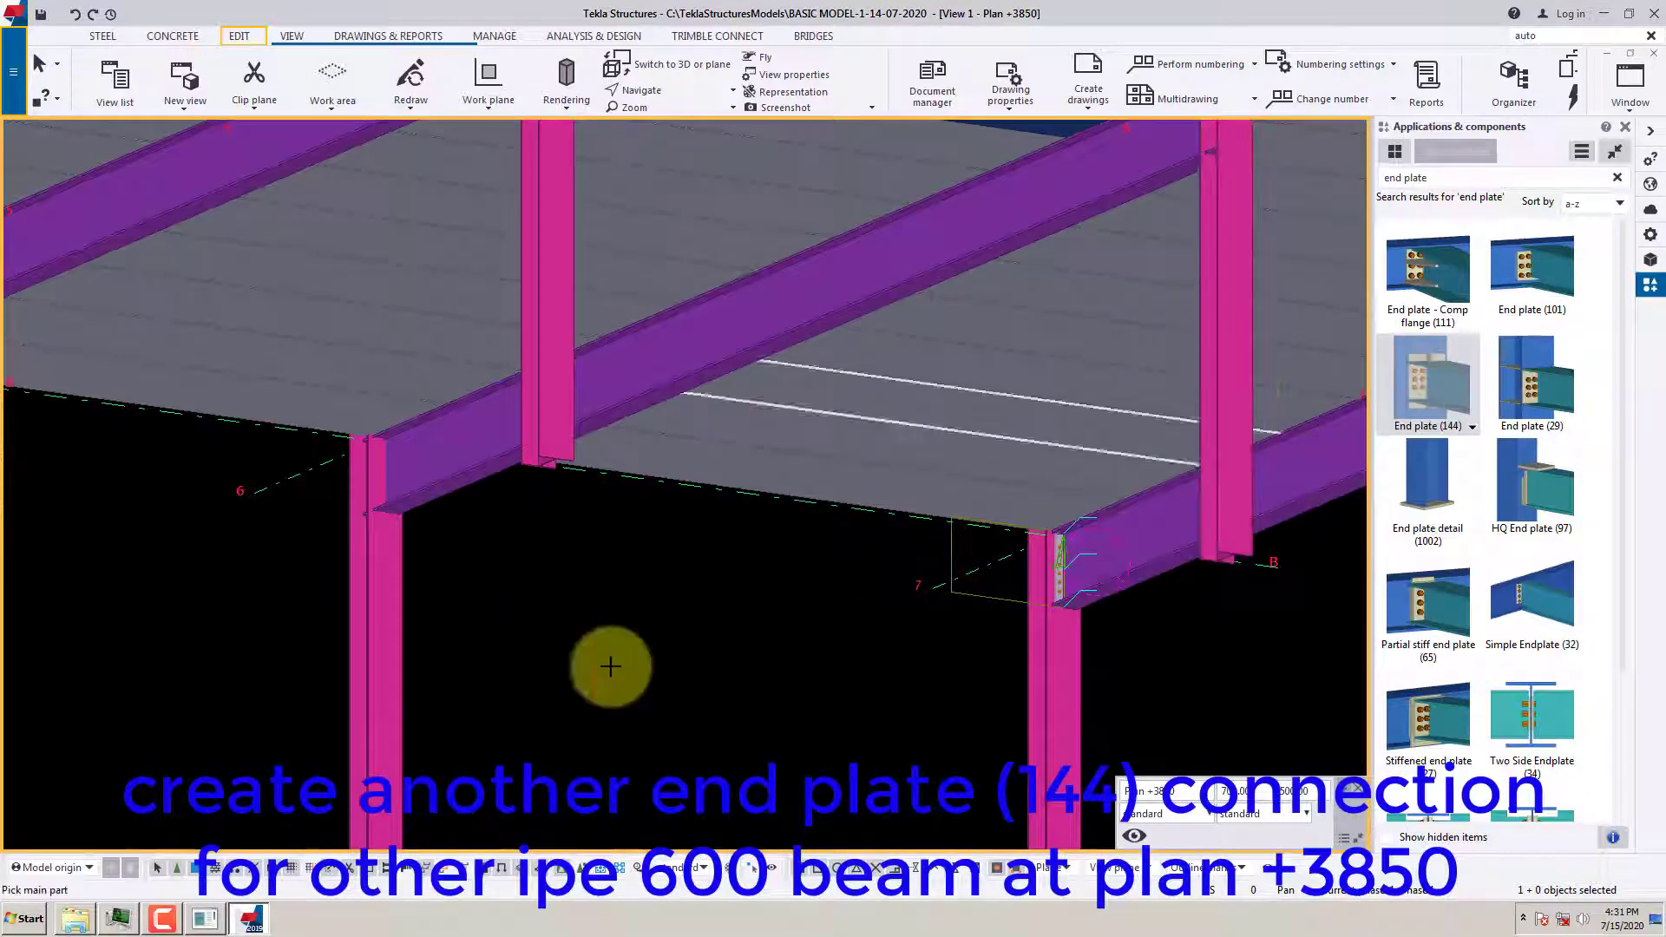
{"action": "left_click", "coordinate": [447, 502]}
{"action": "left_click", "coordinate": [452, 505]}
Connect the purple beam to the column at grid intersection B/5 with End plate (144)
{"action": "scroll", "coordinate": [755, 595], "scroll_direction": "down", "scroll_amount": 3}
{"action": "middle_click_drag", "start_coordinate": [205, 496], "coordinate": [769, 546]}
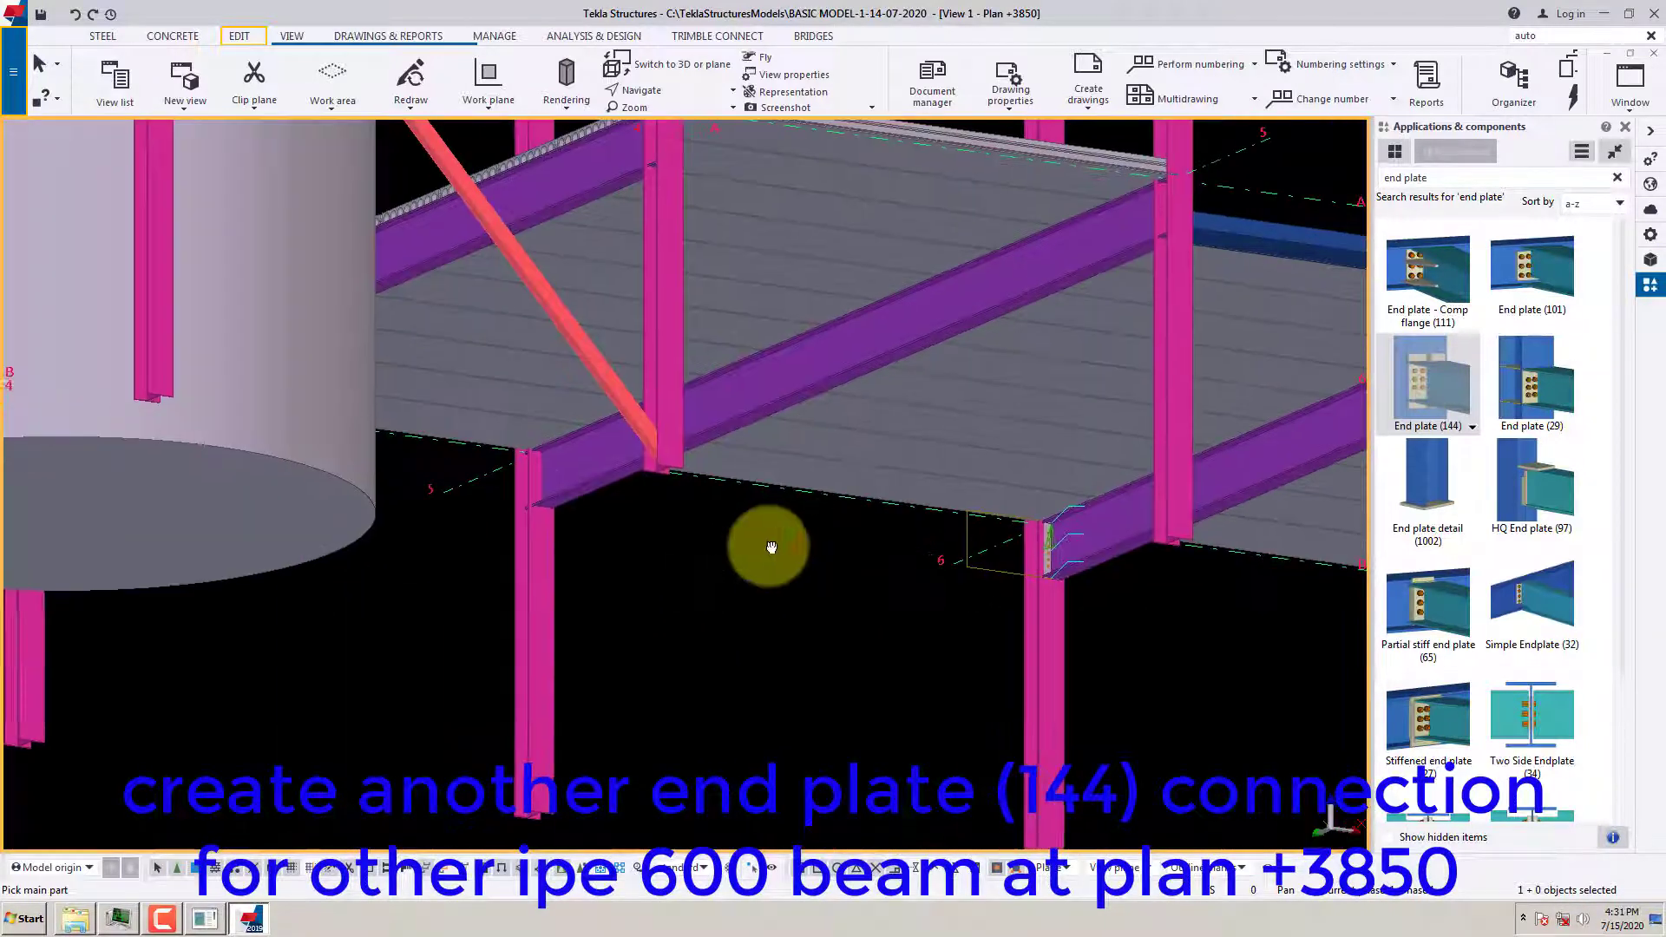
{"action": "scroll", "coordinate": [487, 538], "scroll_direction": "up", "scroll_amount": 1}
{"action": "scroll", "coordinate": [487, 538], "scroll_direction": "up", "scroll_amount": 2}
{"action": "left_click", "coordinate": [573, 550]}
{"action": "left_click", "coordinate": [601, 486]}
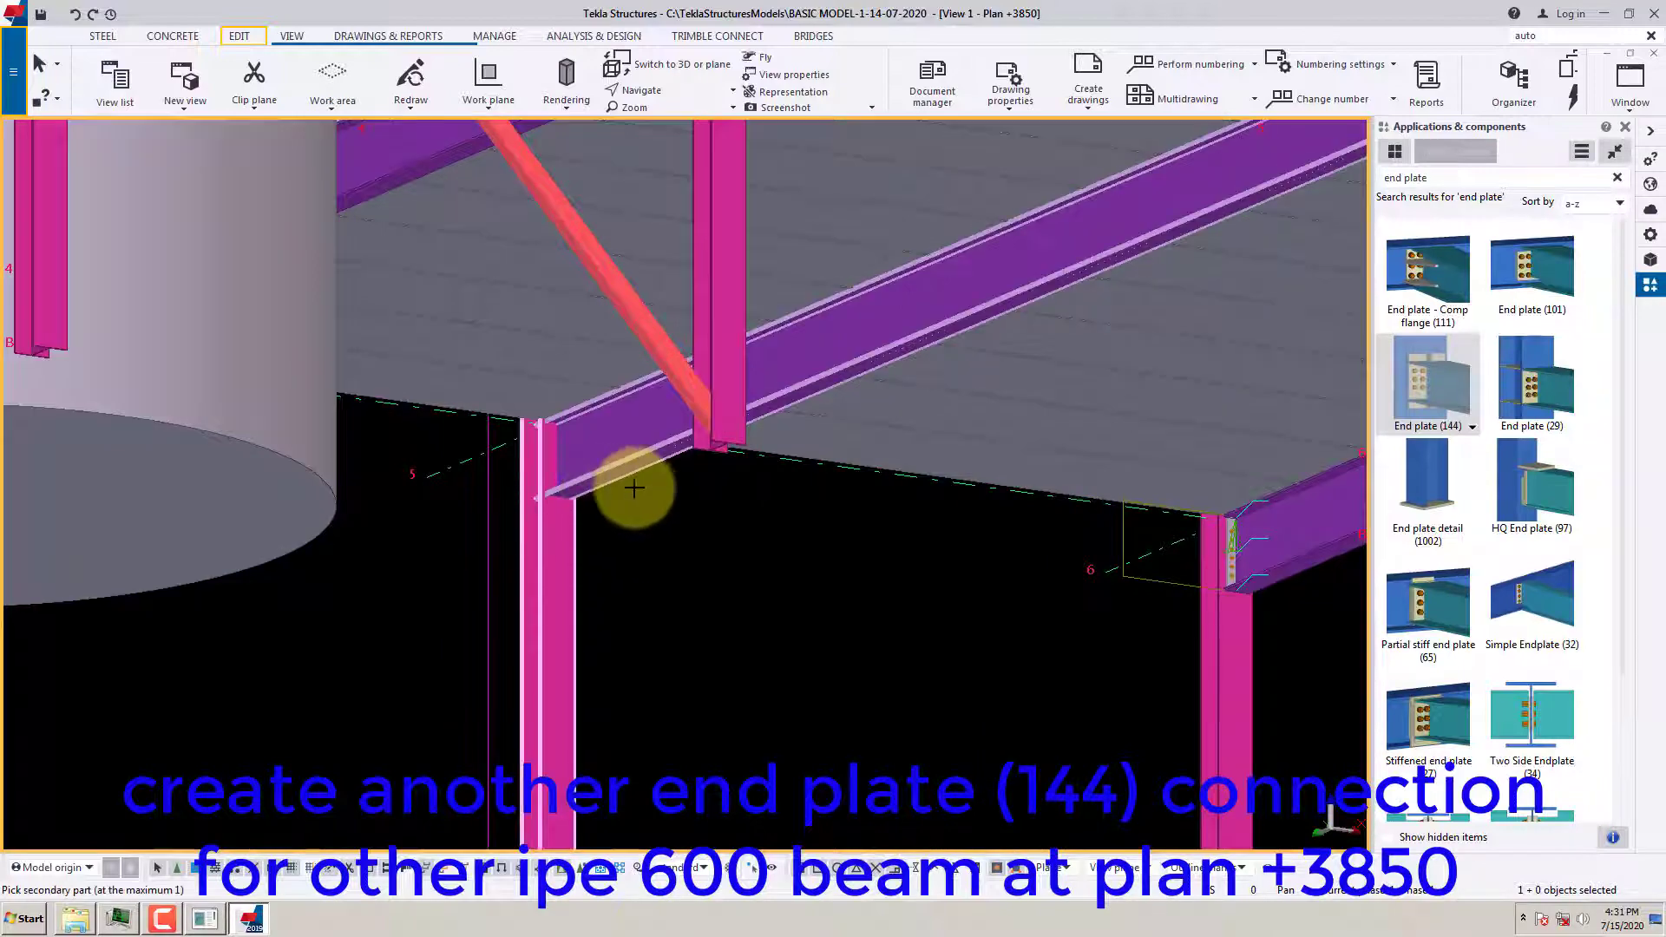
Connect the purple beam to the column at grid intersection B/4 with End plate (144)
{"action": "scroll", "coordinate": [652, 516], "scroll_direction": "down", "scroll_amount": 1}
{"action": "scroll", "coordinate": [652, 516], "scroll_direction": "down", "scroll_amount": 2}
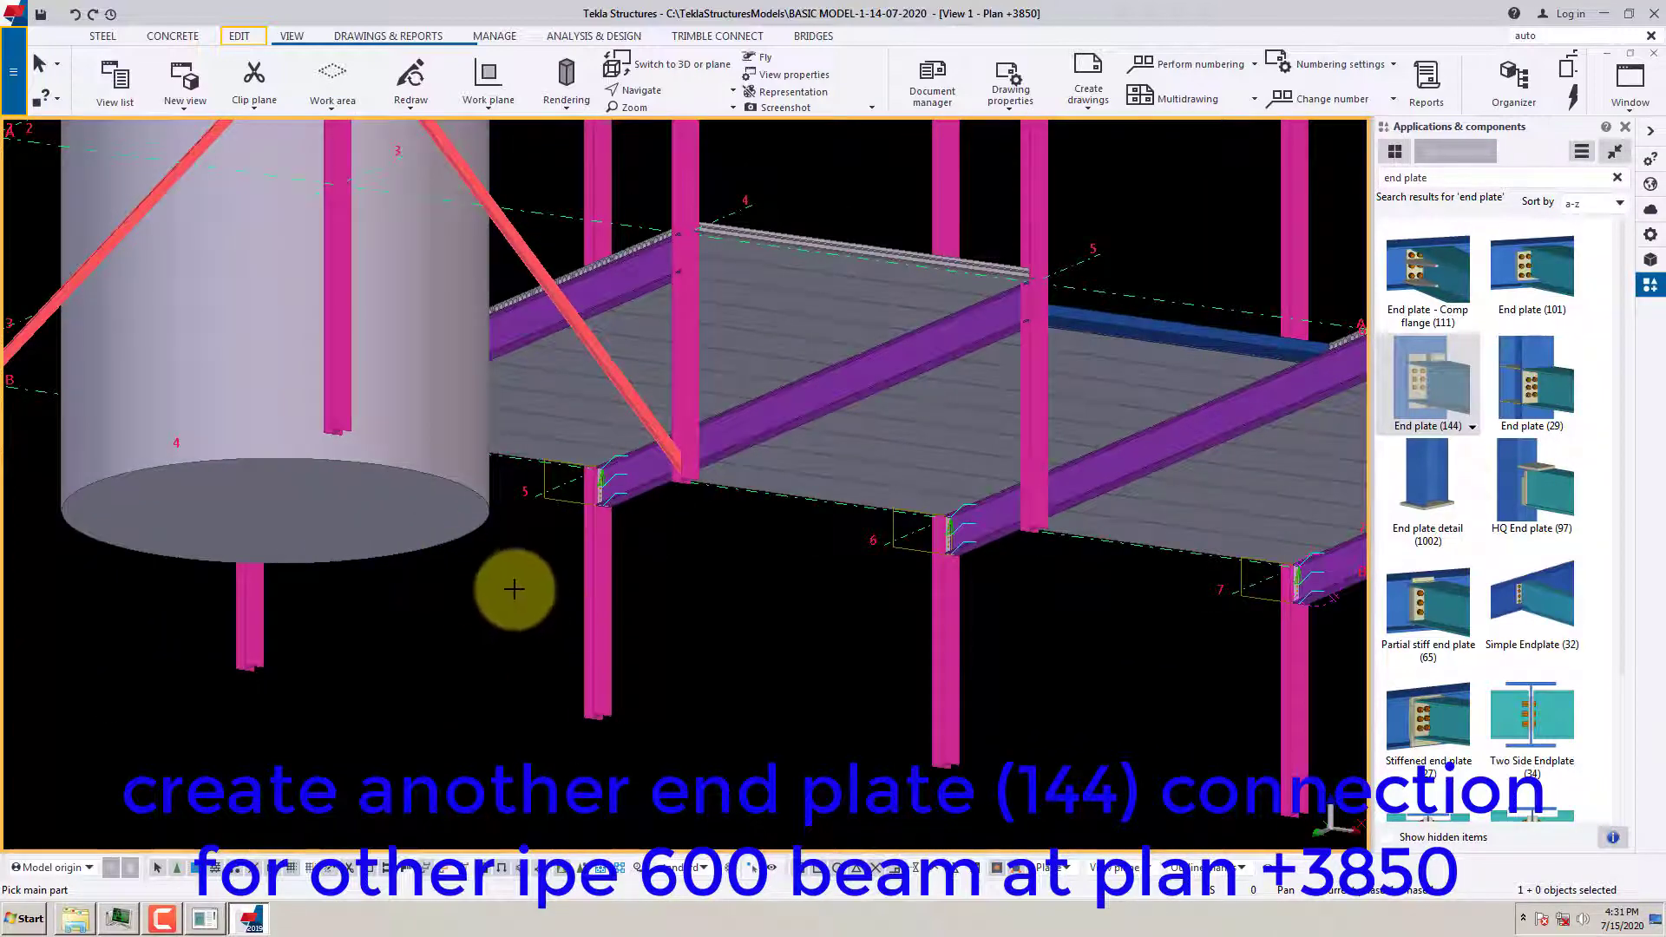
{"action": "middle_click_drag", "start_coordinate": [520, 582], "coordinate": [313, 539], "text": "ctrl"}
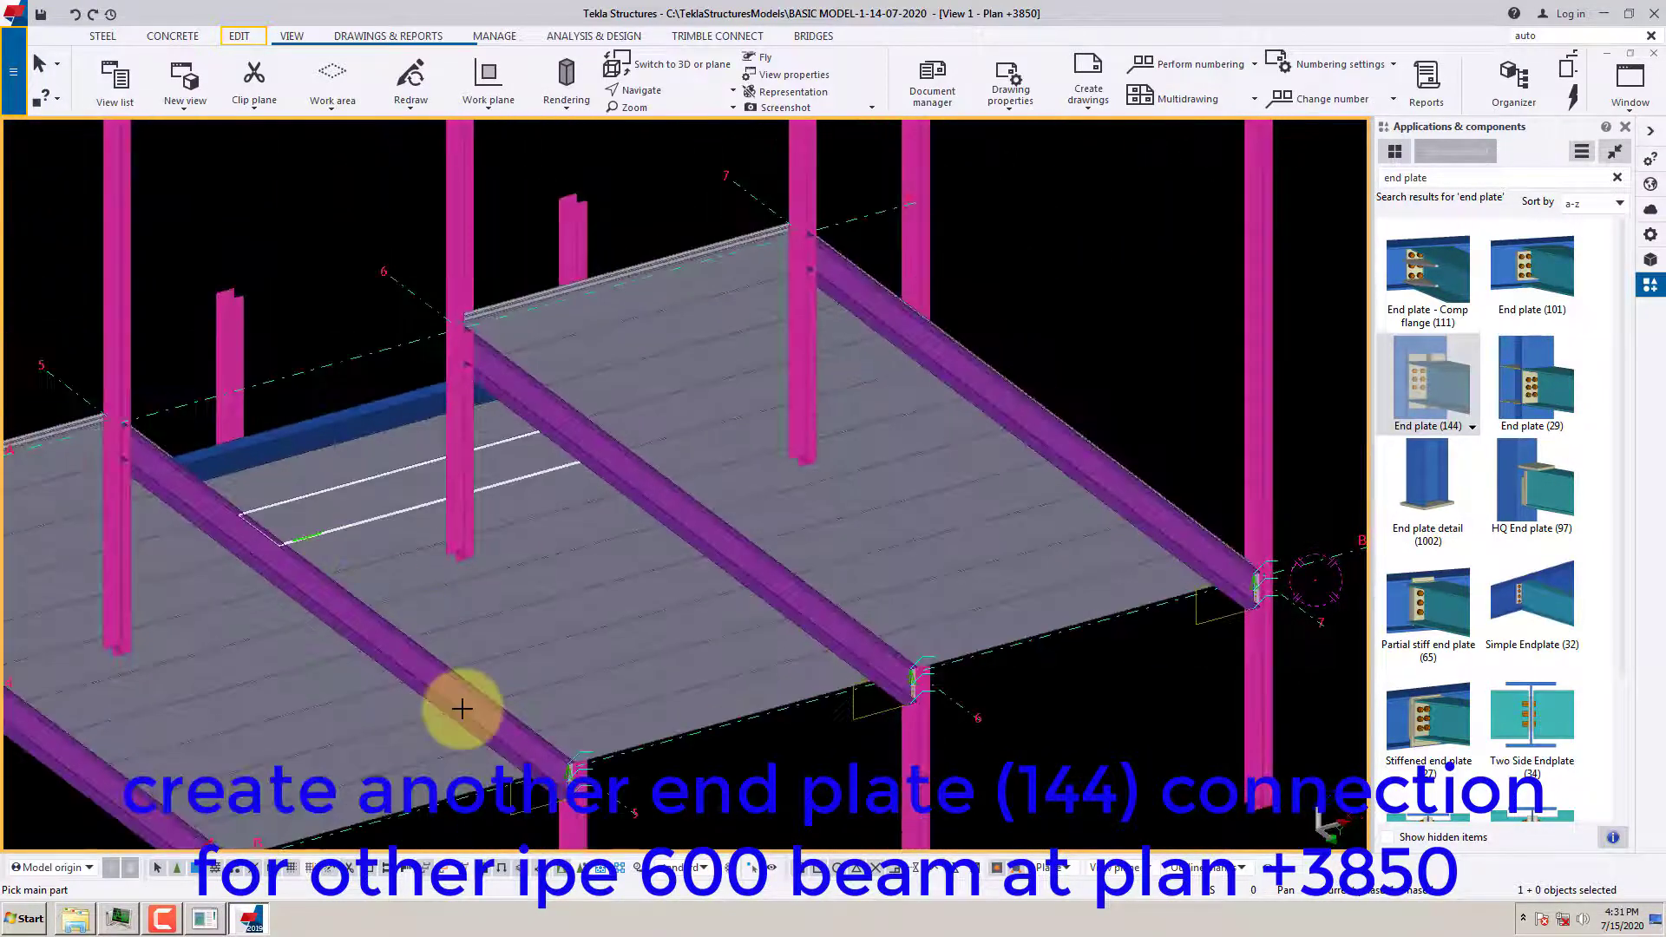
{"action": "middle_click_drag", "start_coordinate": [465, 707], "coordinate": [606, 441]}
{"action": "scroll", "coordinate": [356, 629], "scroll_direction": "up", "scroll_amount": 4}
{"action": "left_click", "coordinate": [372, 662]}
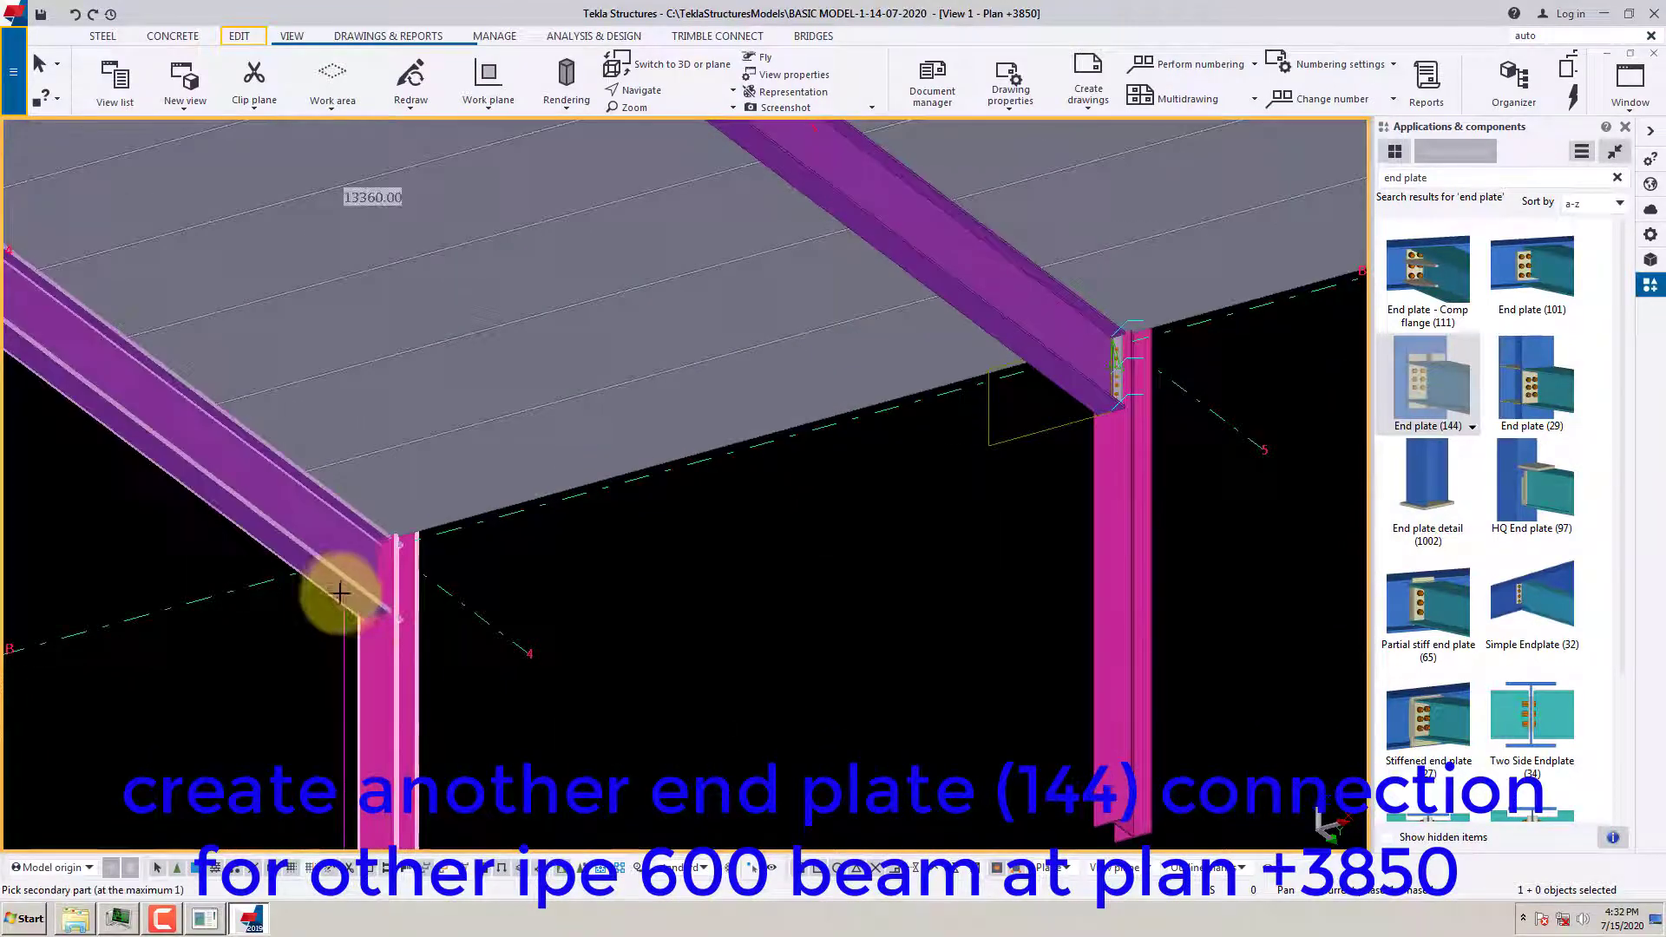
{"action": "left_click", "coordinate": [346, 595]}
Add an End plate (144) connection at the opposite end of the grid line 7 beam, at column A/7
{"action": "scroll", "coordinate": [655, 599], "scroll_direction": "down", "scroll_amount": 4}
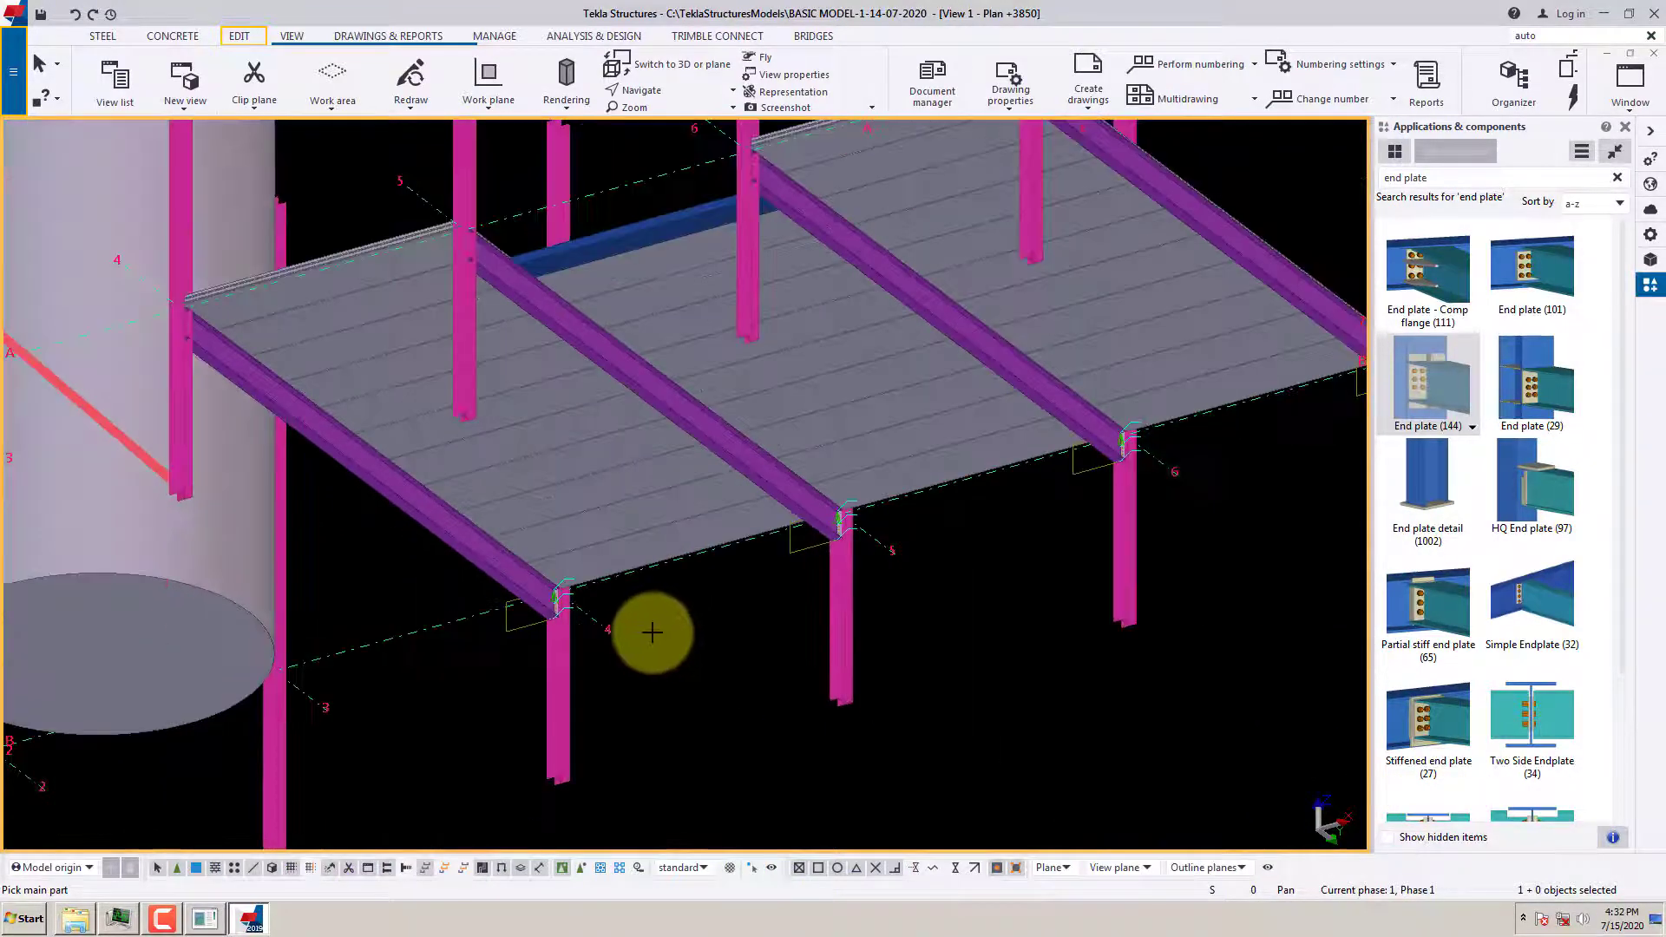
{"action": "scroll", "coordinate": [664, 594], "scroll_direction": "down", "scroll_amount": 4}
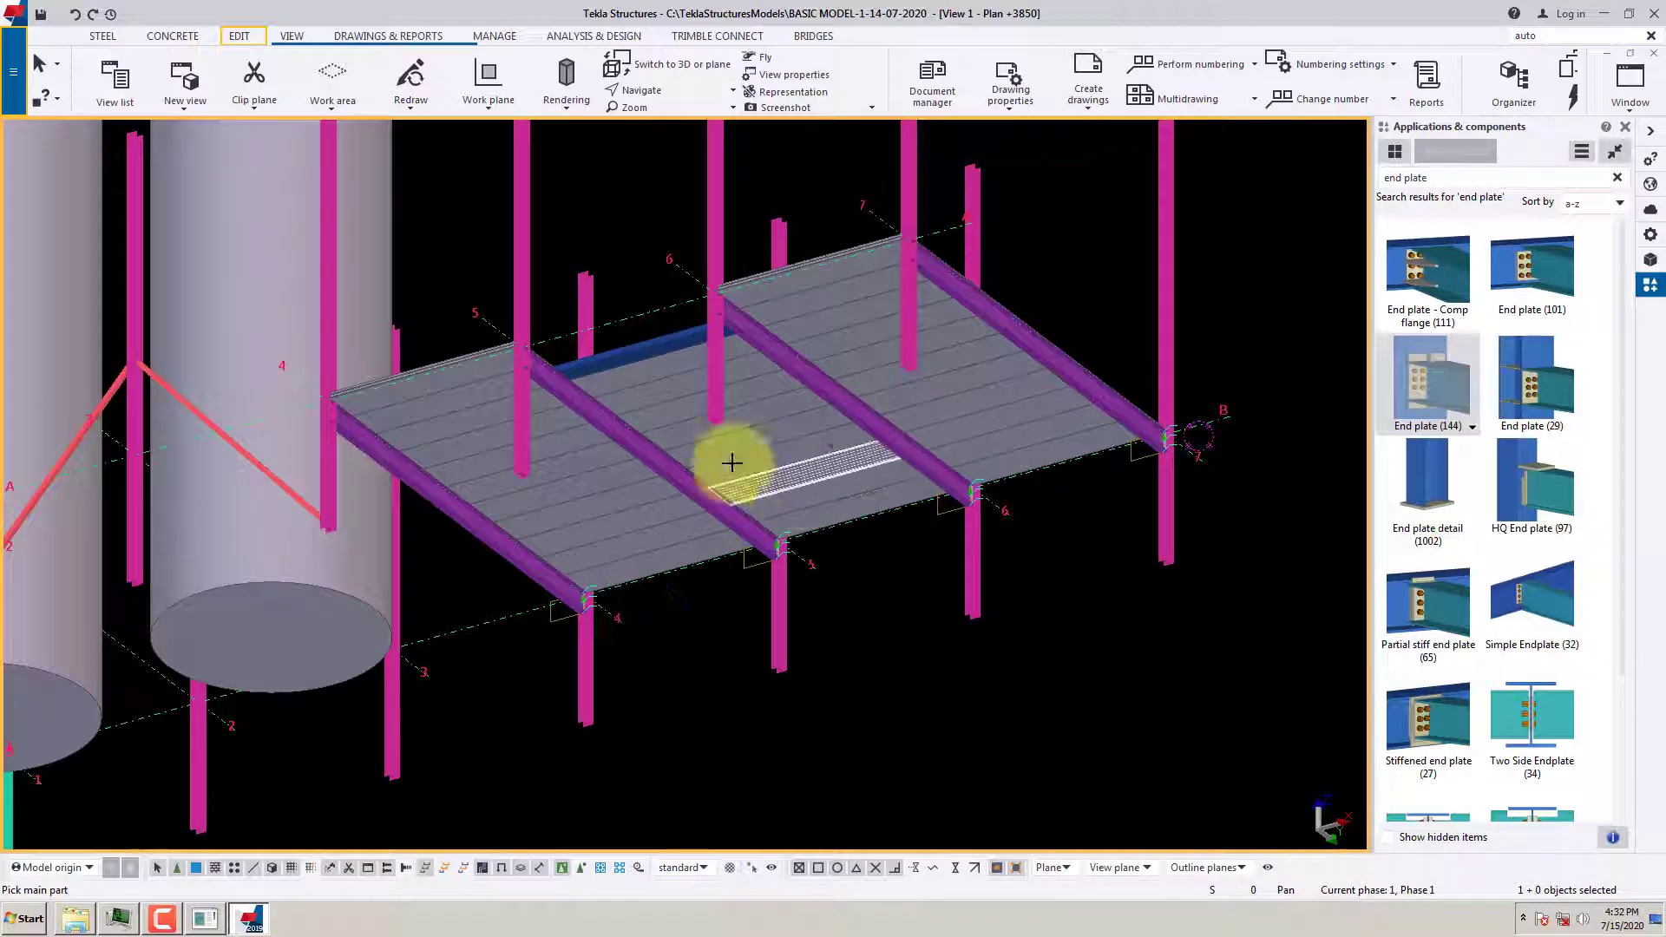
{"action": "left_click", "coordinate": [910, 309]}
{"action": "left_click", "coordinate": [833, 252]}
Add an End plate (144) connection between the column and the purple beam at grid intersection A/6
{"action": "scroll", "coordinate": [706, 290], "scroll_direction": "up", "scroll_amount": 5}
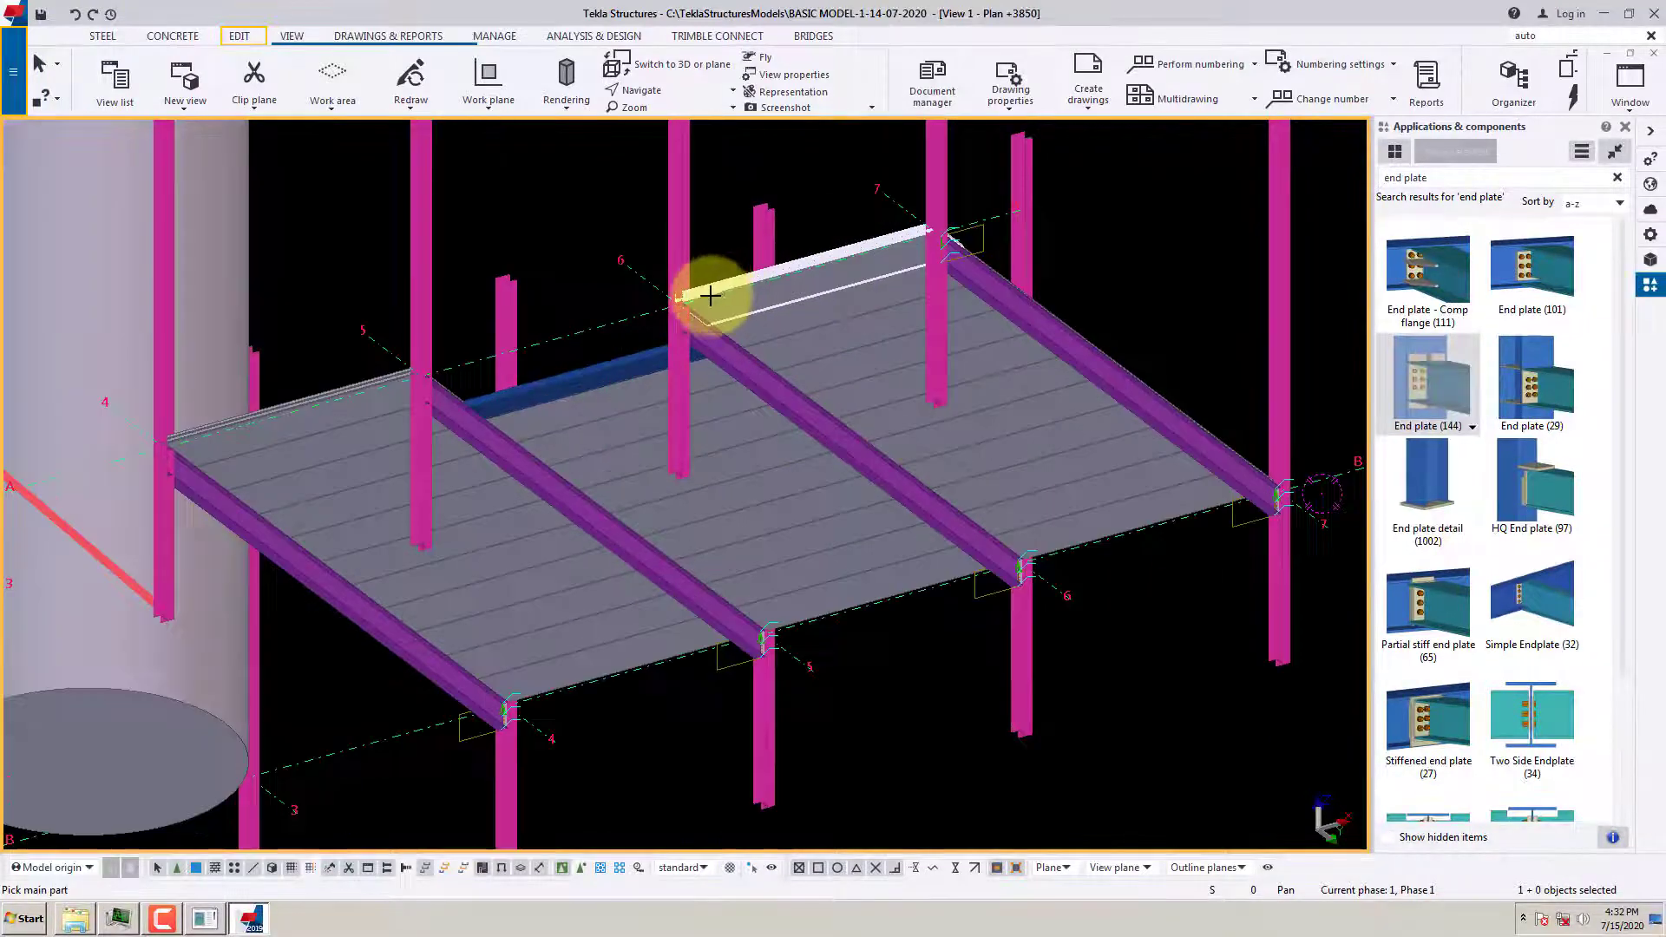
{"action": "scroll", "coordinate": [884, 436], "scroll_direction": "down", "scroll_amount": 2}
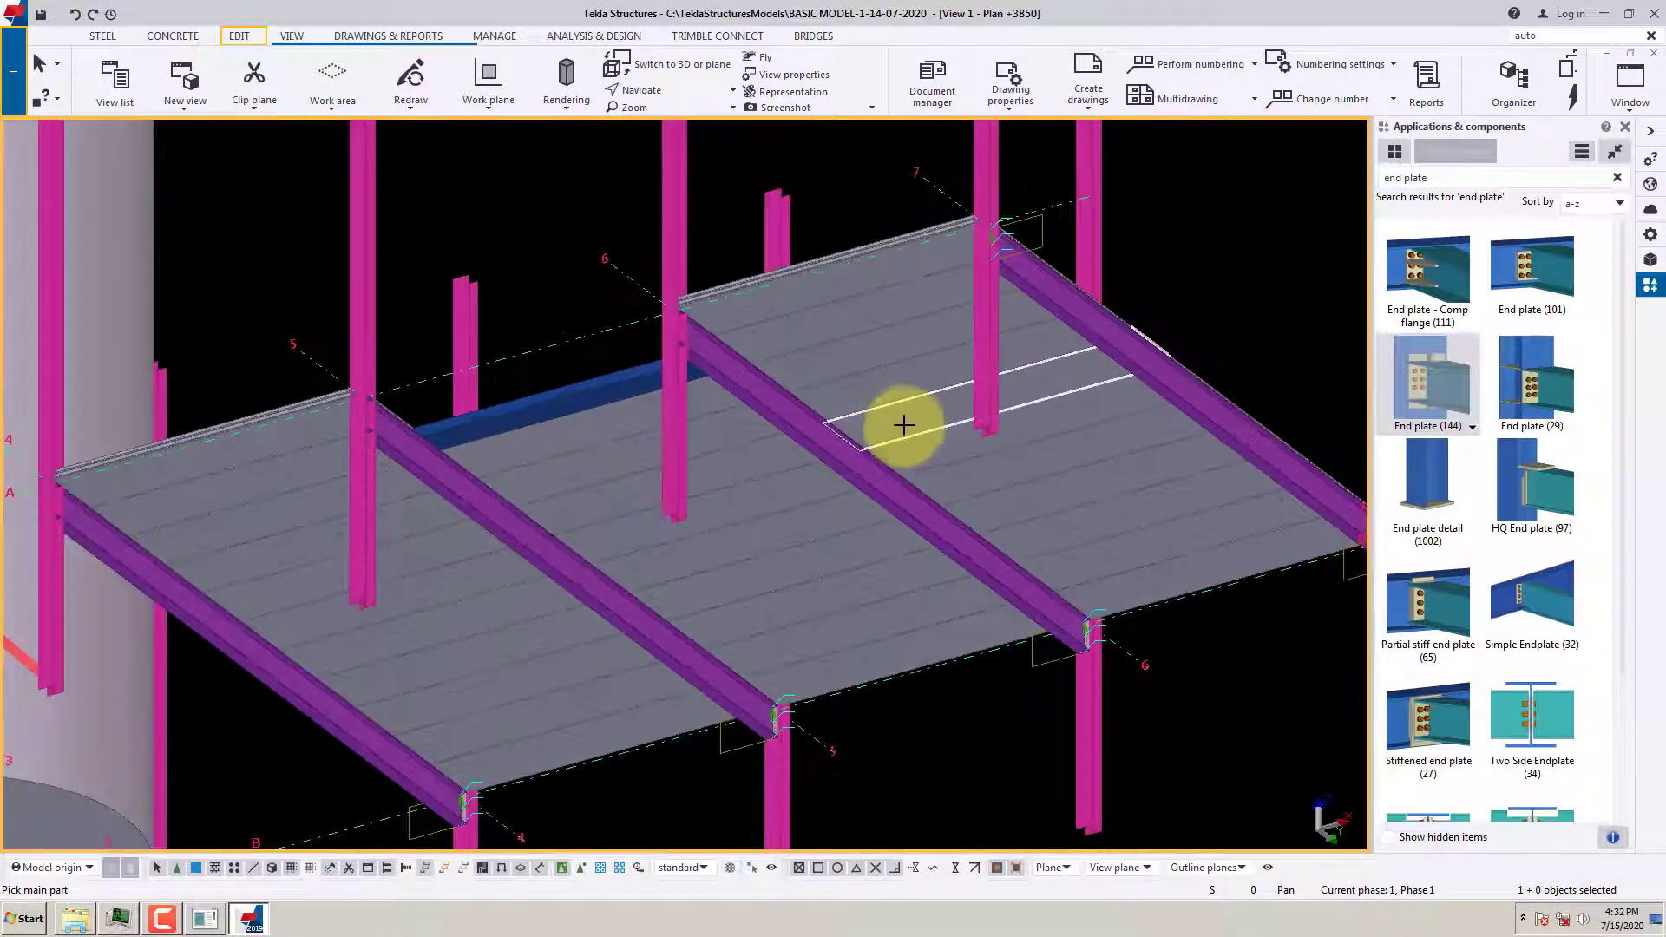
{"action": "scroll", "coordinate": [885, 386], "scroll_direction": "up", "scroll_amount": 4}
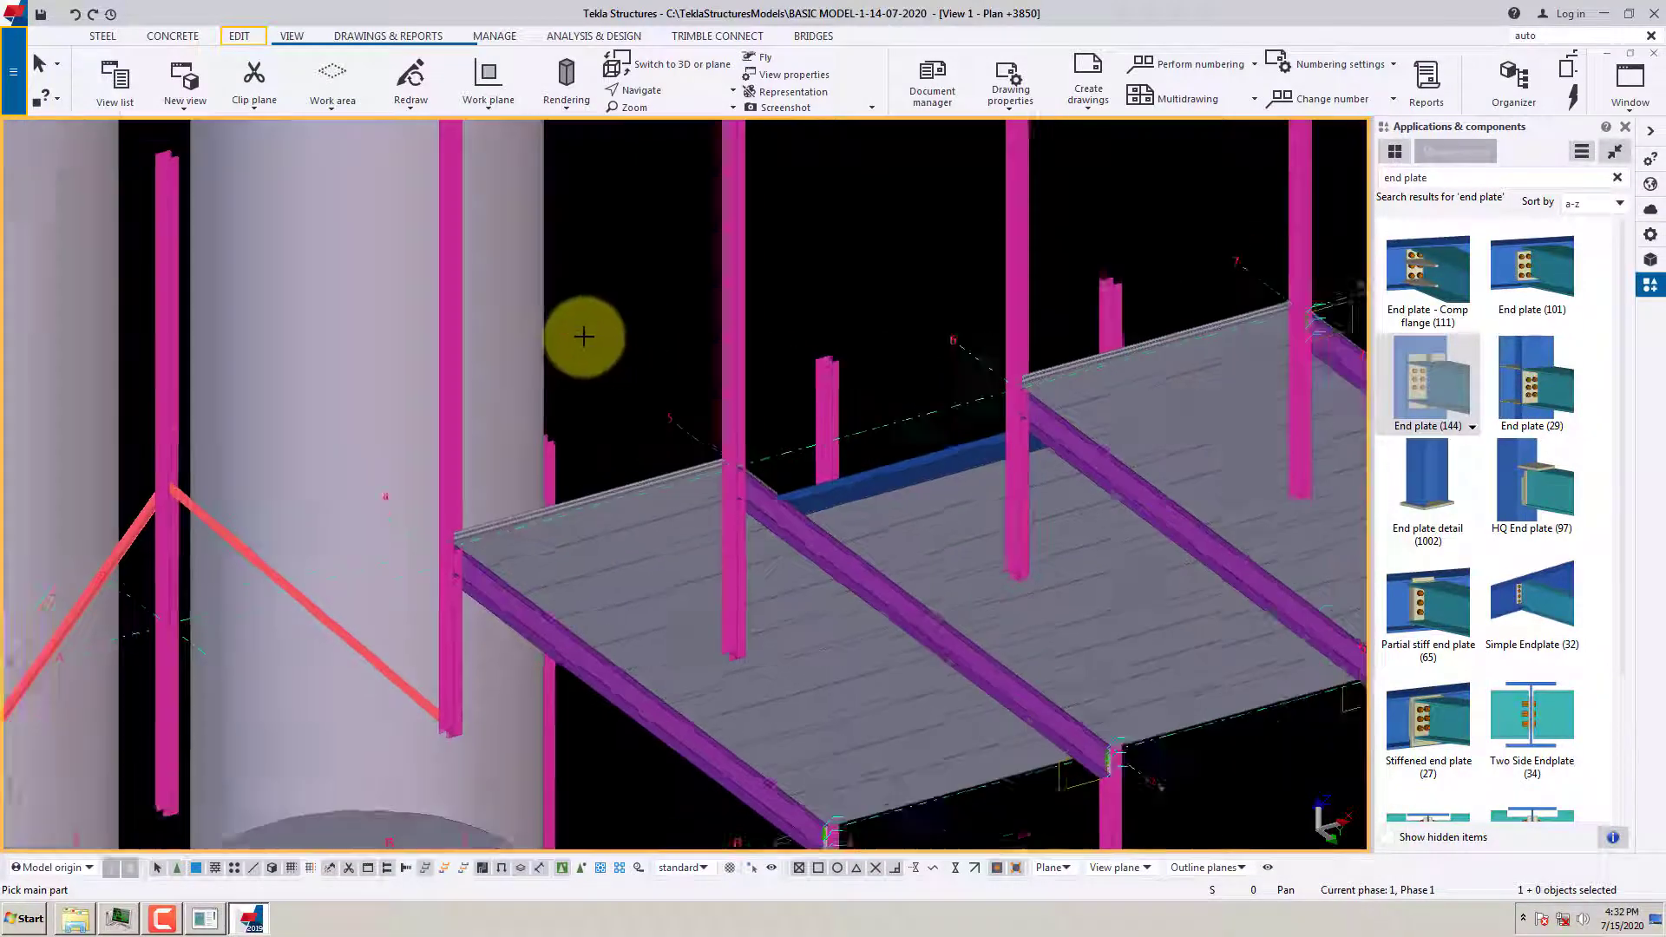
{"action": "scroll", "coordinate": [584, 337], "scroll_direction": "down", "scroll_amount": 2}
{"action": "middle_click_drag", "start_coordinate": [998, 418], "coordinate": [717, 472], "text": "ctrl"}
{"action": "scroll", "coordinate": [1107, 634], "scroll_direction": "up", "scroll_amount": 5}
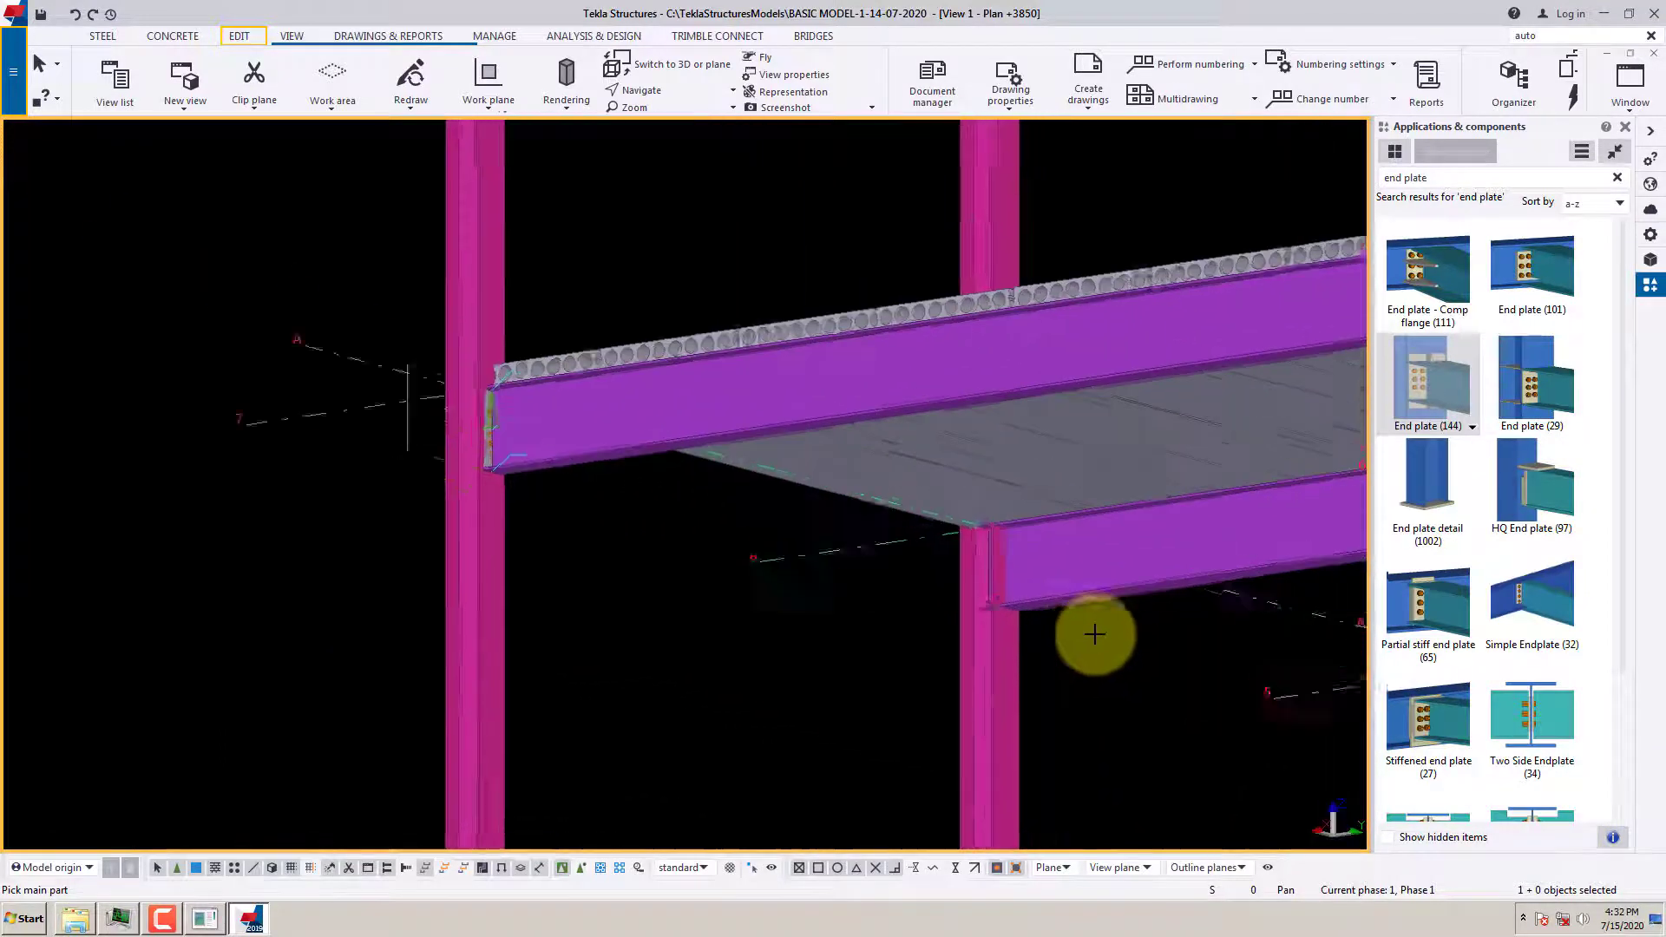
{"action": "scroll", "coordinate": [1089, 635], "scroll_direction": "up", "scroll_amount": 5}
{"action": "left_click", "coordinate": [968, 638]}
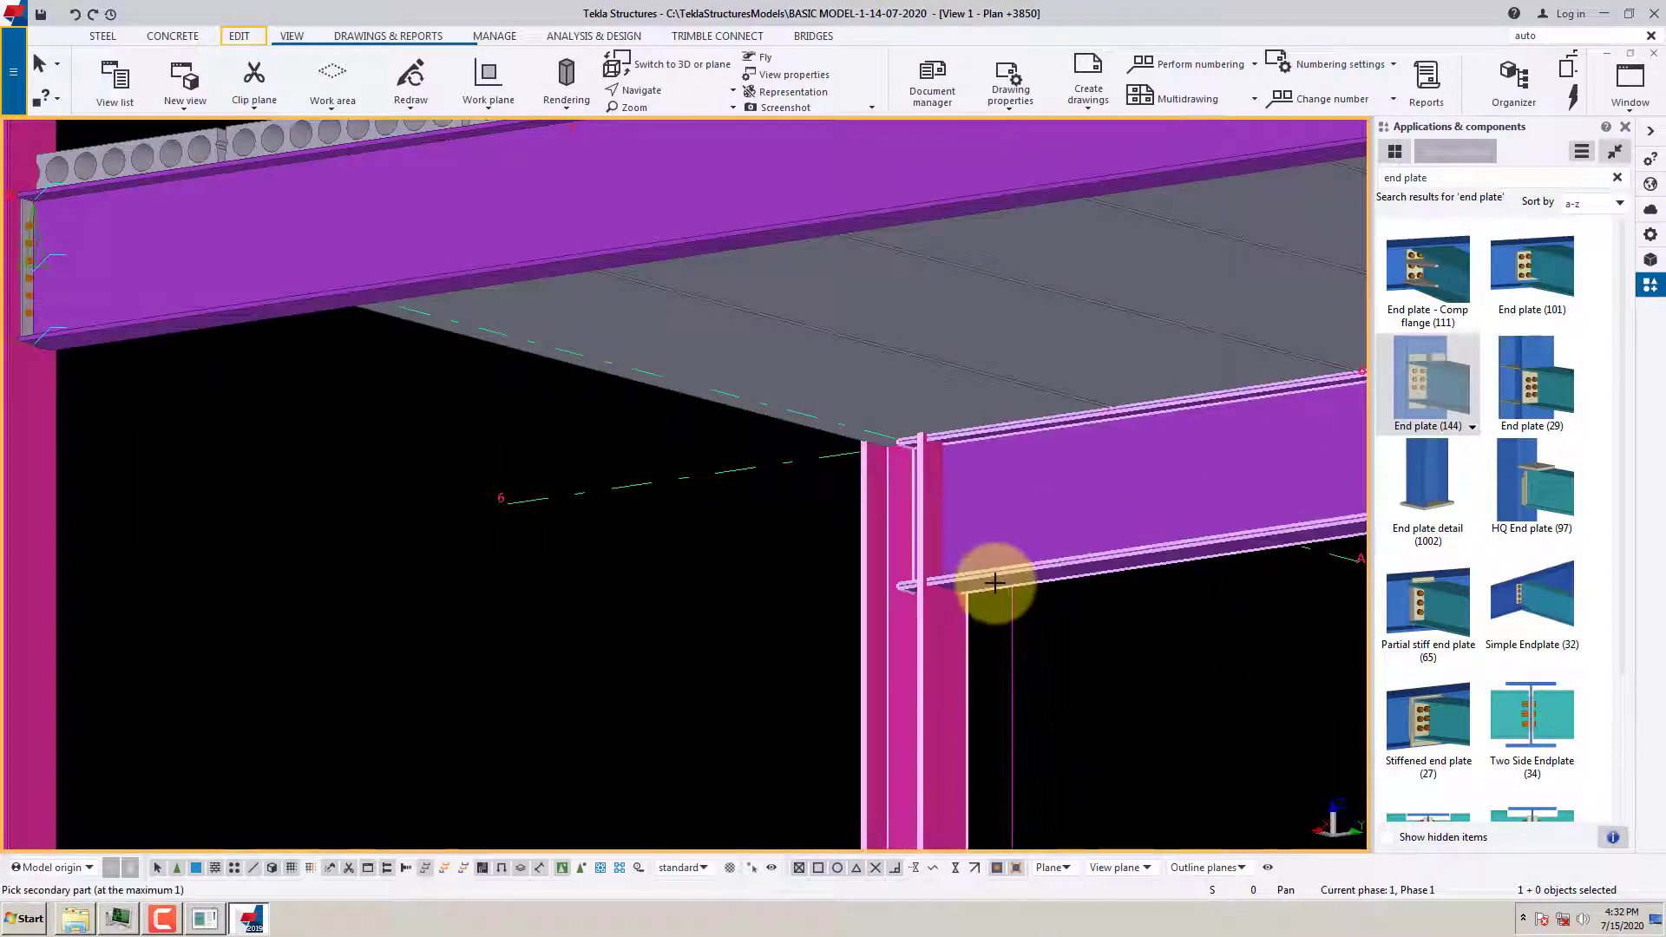
{"action": "left_click", "coordinate": [994, 582]}
Add an End plate (144) connection between the column and the purple beam at grid intersection A/5
{"action": "scroll", "coordinate": [477, 434], "scroll_direction": "down", "scroll_amount": 3}
{"action": "scroll", "coordinate": [1198, 656], "scroll_direction": "down", "scroll_amount": 1}
{"action": "scroll", "coordinate": [404, 396], "scroll_direction": "down", "scroll_amount": 2}
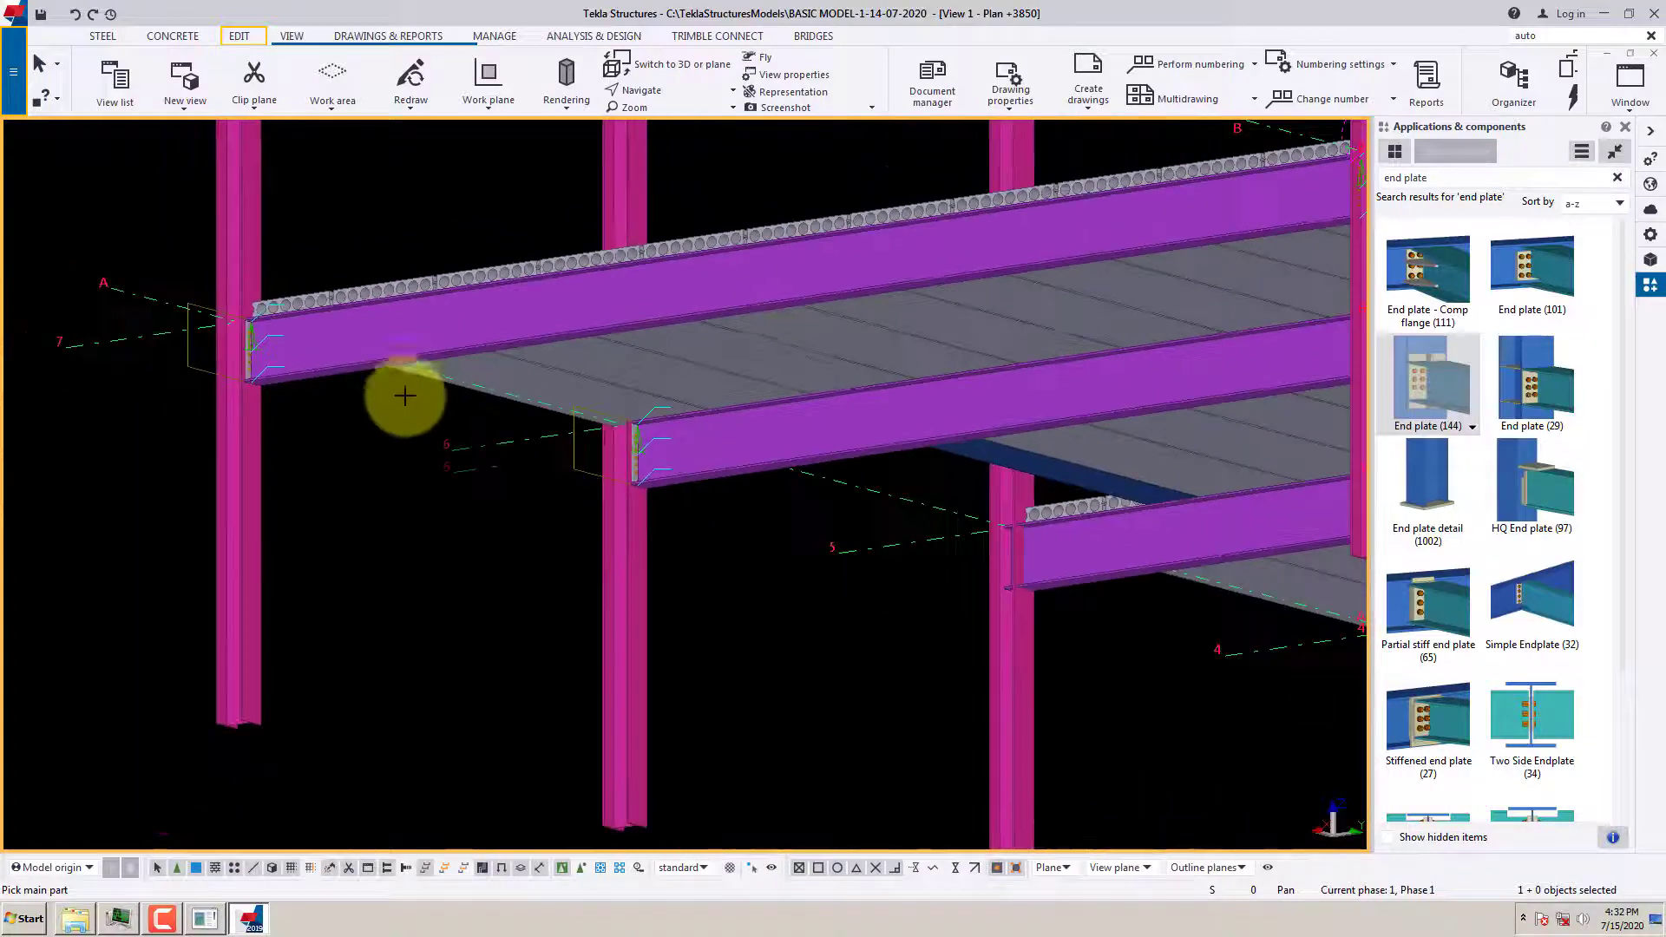
{"action": "scroll", "coordinate": [811, 584], "scroll_direction": "down", "scroll_amount": 2}
{"action": "scroll", "coordinate": [903, 576], "scroll_direction": "up", "scroll_amount": 2}
{"action": "scroll", "coordinate": [859, 564], "scroll_direction": "up", "scroll_amount": 1}
{"action": "left_click", "coordinate": [827, 556]}
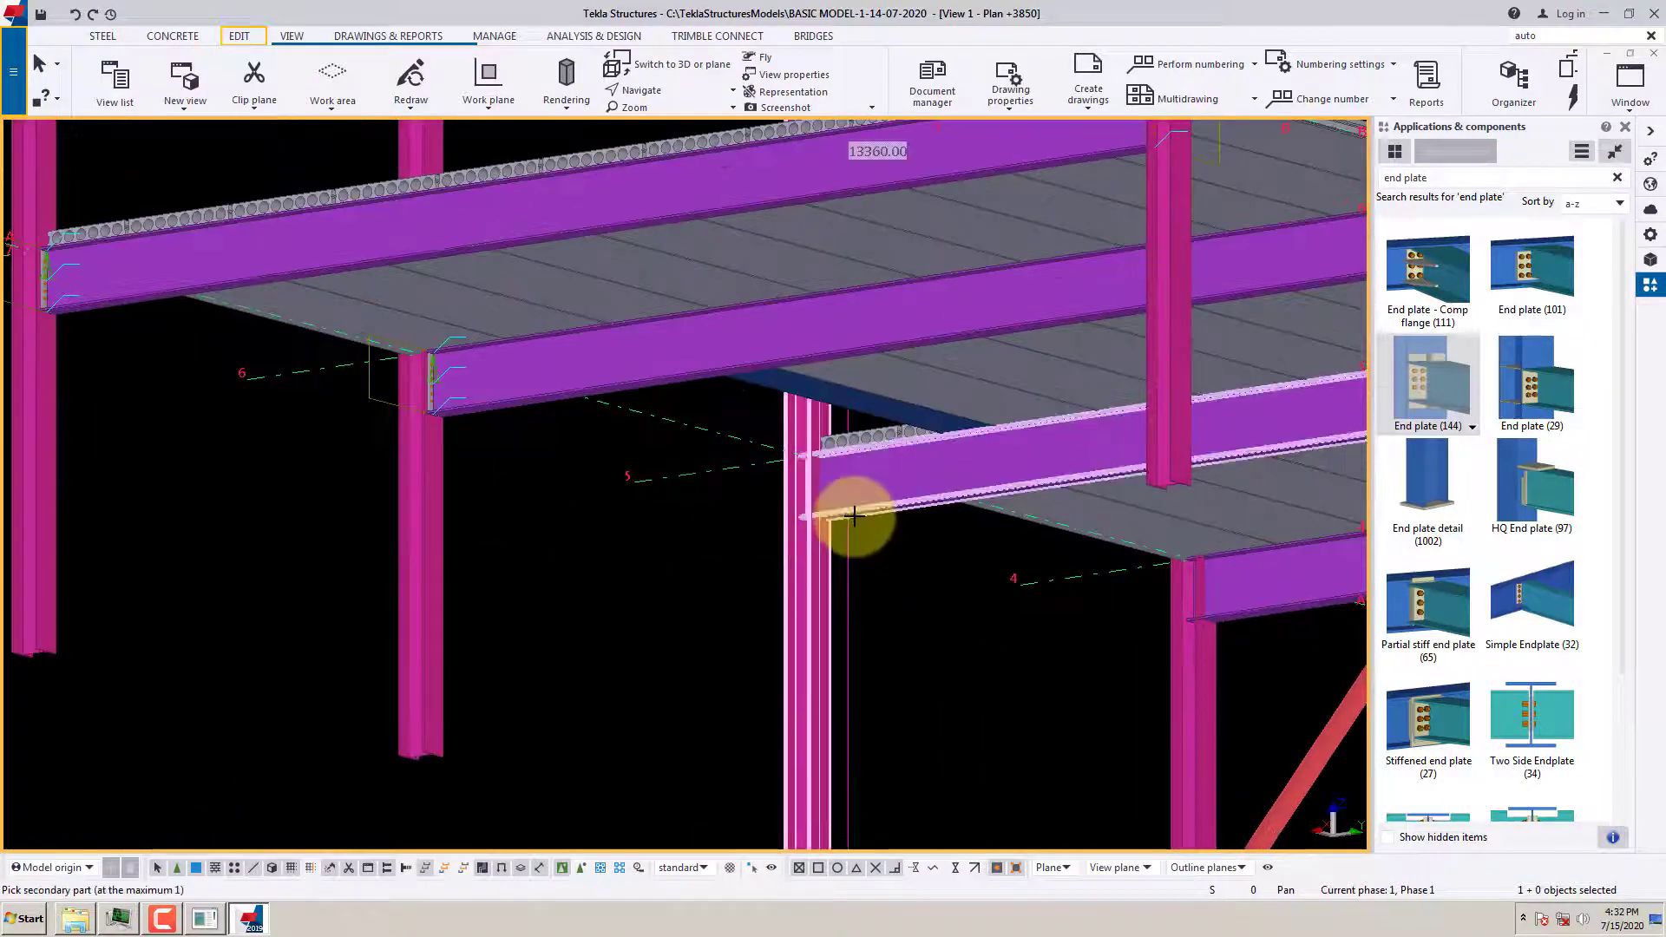
{"action": "left_click", "coordinate": [852, 515]}
Add the last End plate (144) connection between column and beam at grid intersection A/4, and end the command
{"action": "scroll", "coordinate": [1004, 625], "scroll_direction": "down", "scroll_amount": 2}
{"action": "scroll", "coordinate": [975, 565], "scroll_direction": "up", "scroll_amount": 4}
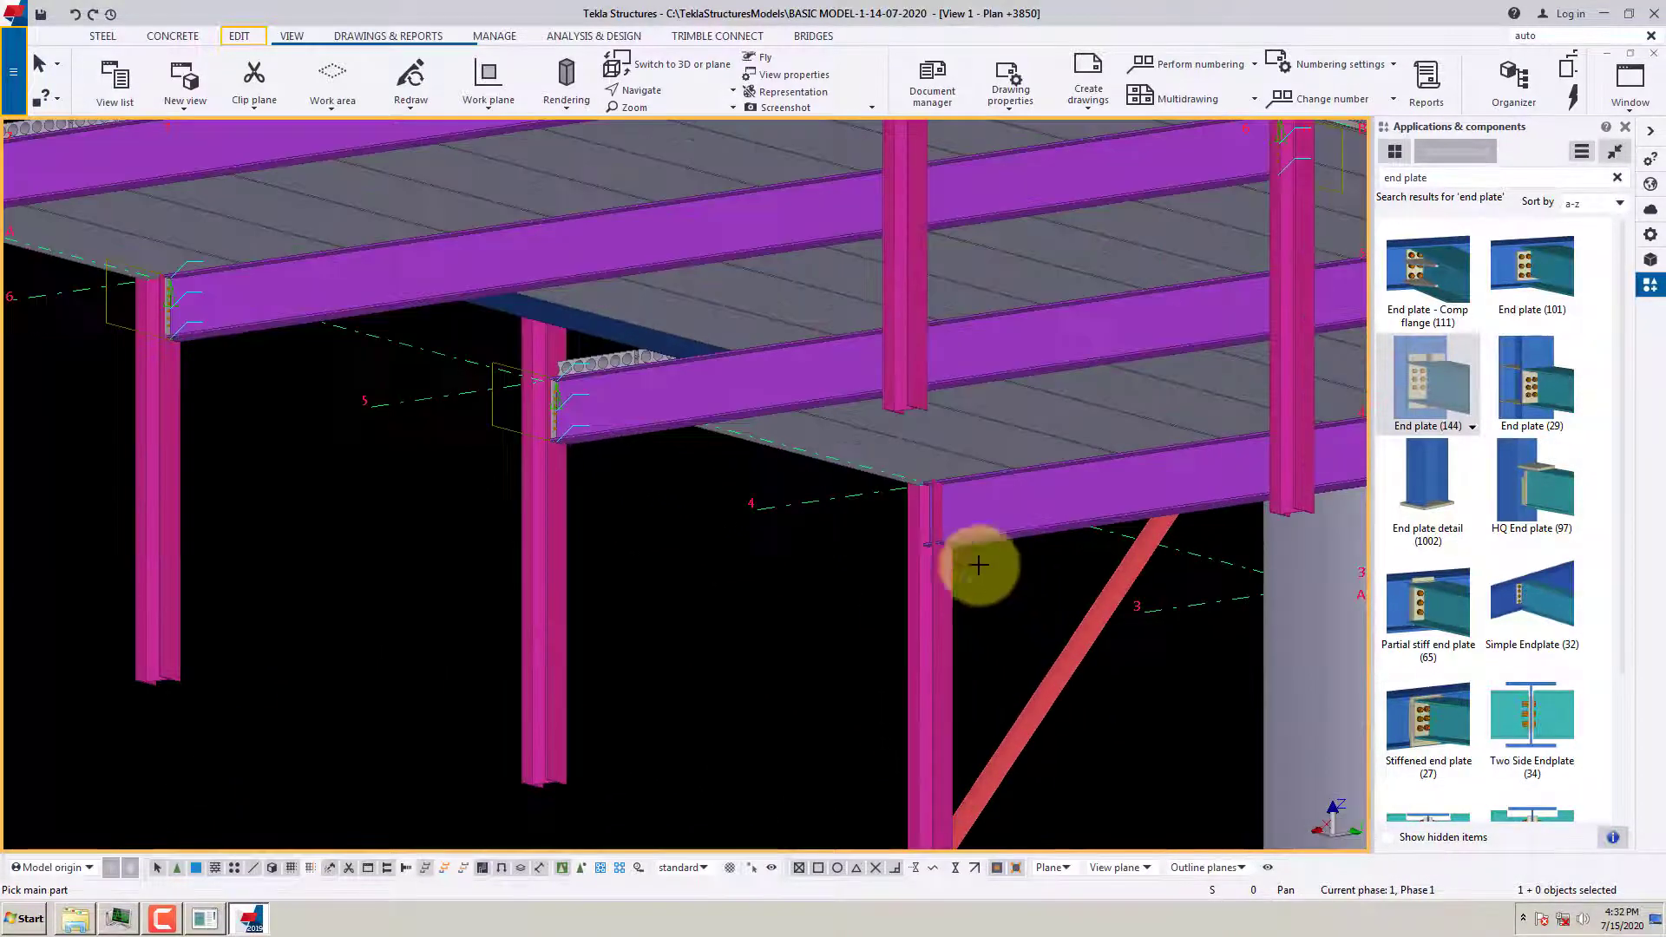
{"action": "scroll", "coordinate": [955, 488], "scroll_direction": "up", "scroll_amount": 2}
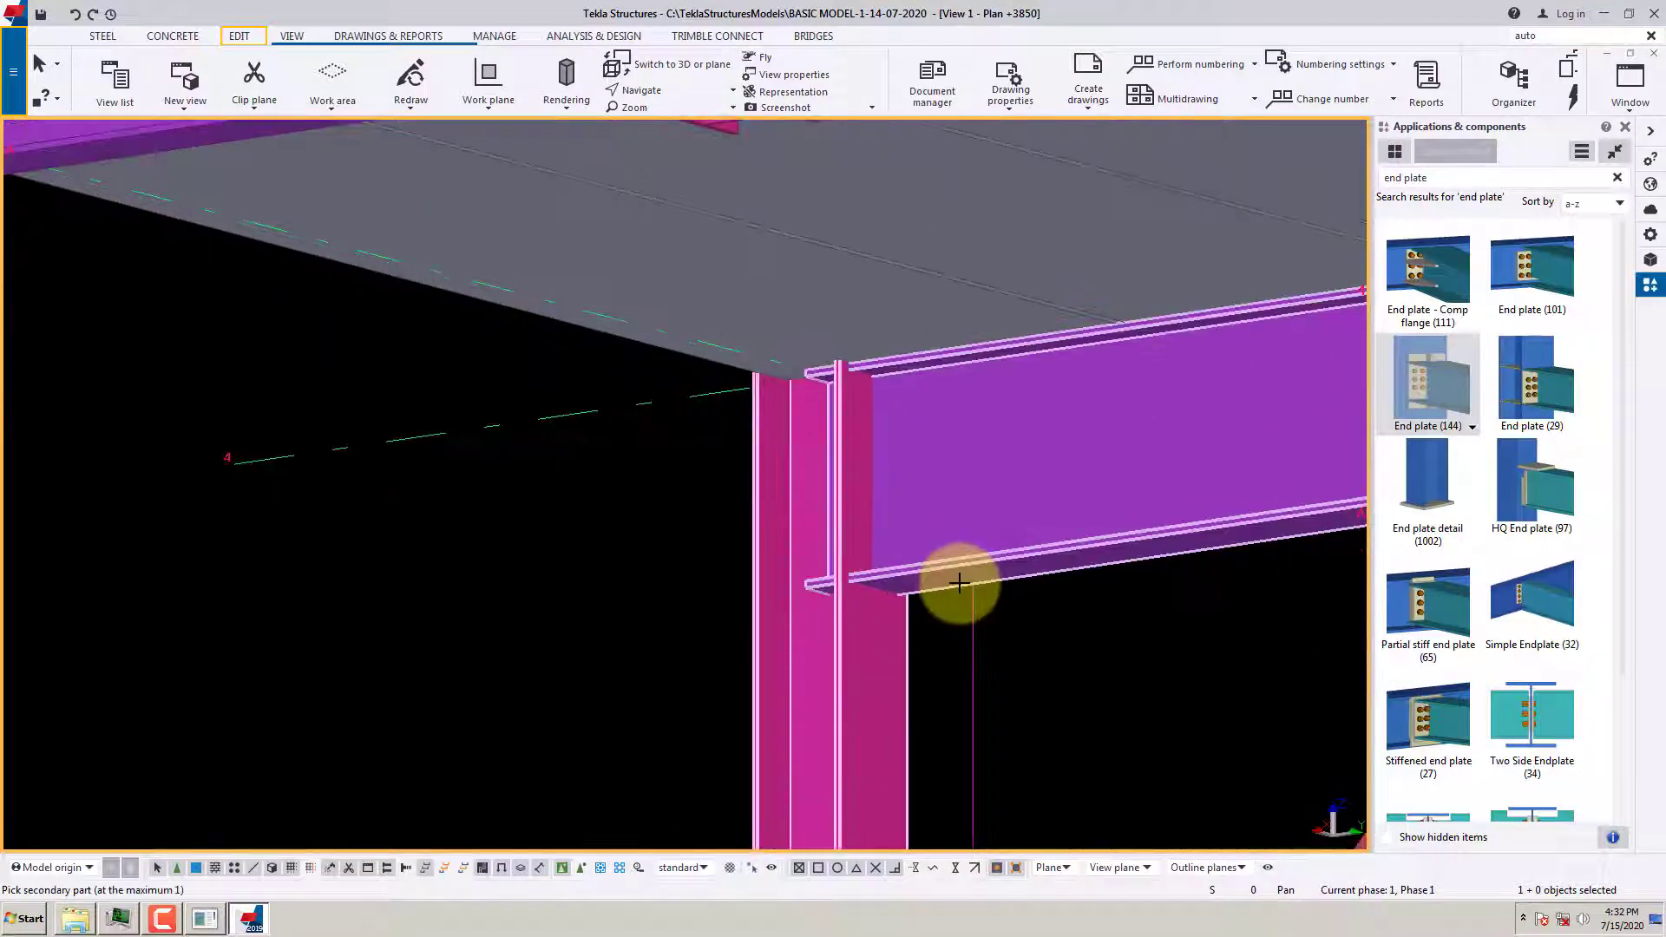
{"action": "scroll", "coordinate": [543, 371], "scroll_direction": "down", "scroll_amount": 5}
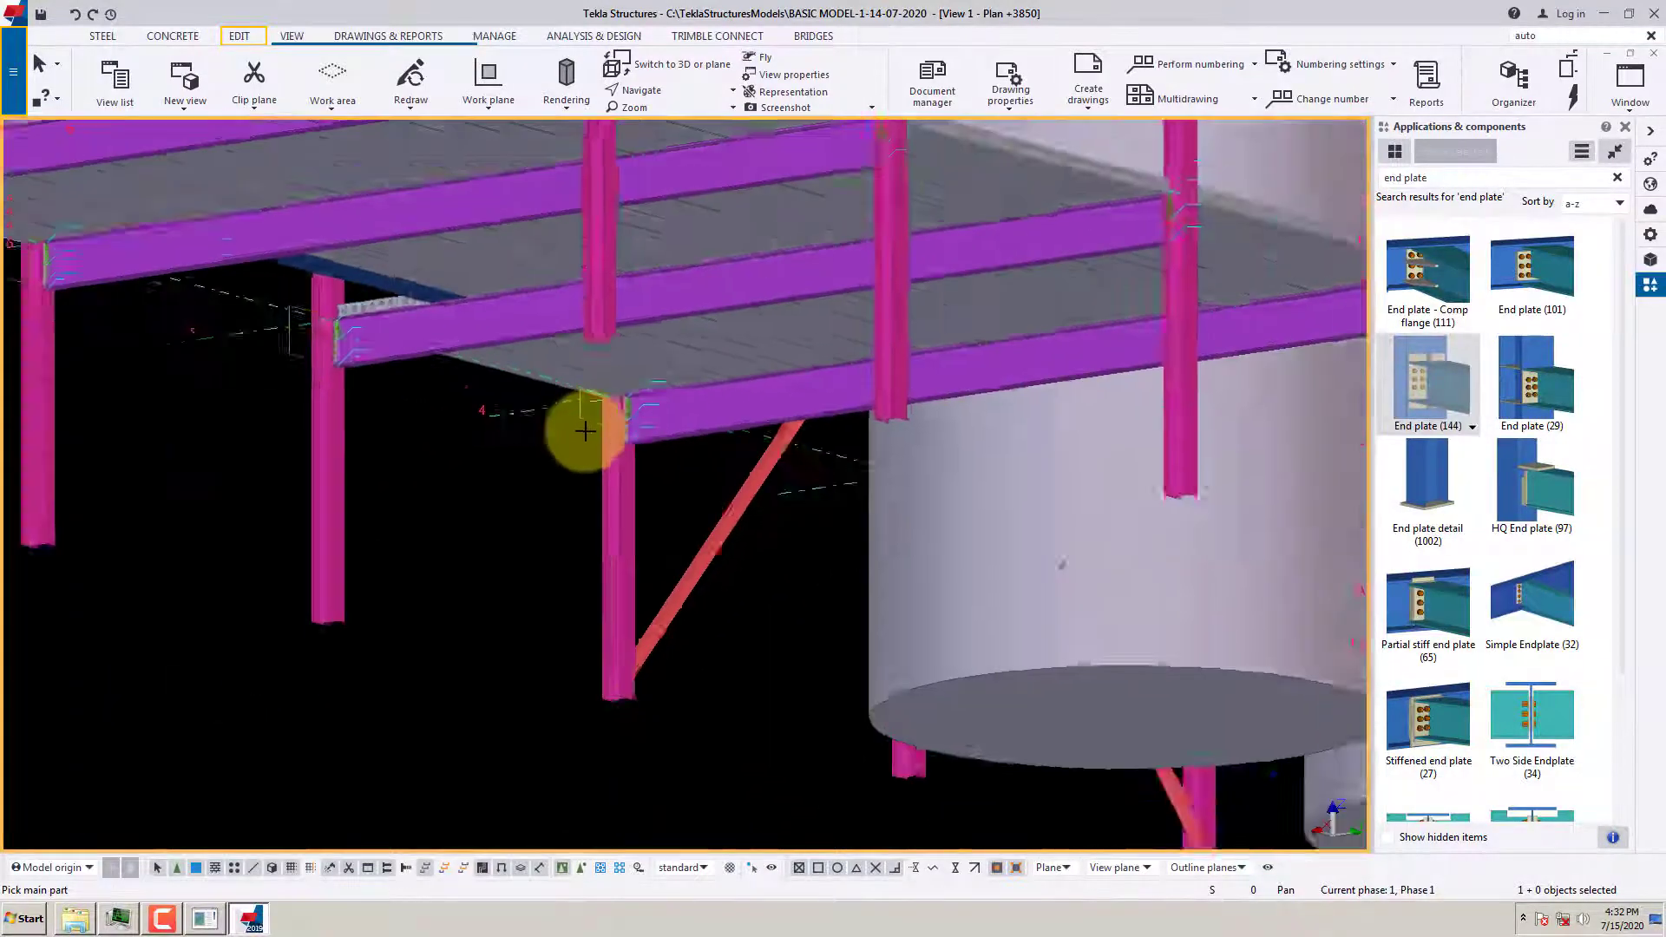
{"action": "right_click", "coordinate": [496, 517]}
{"action": "left_click", "coordinate": [529, 544]}
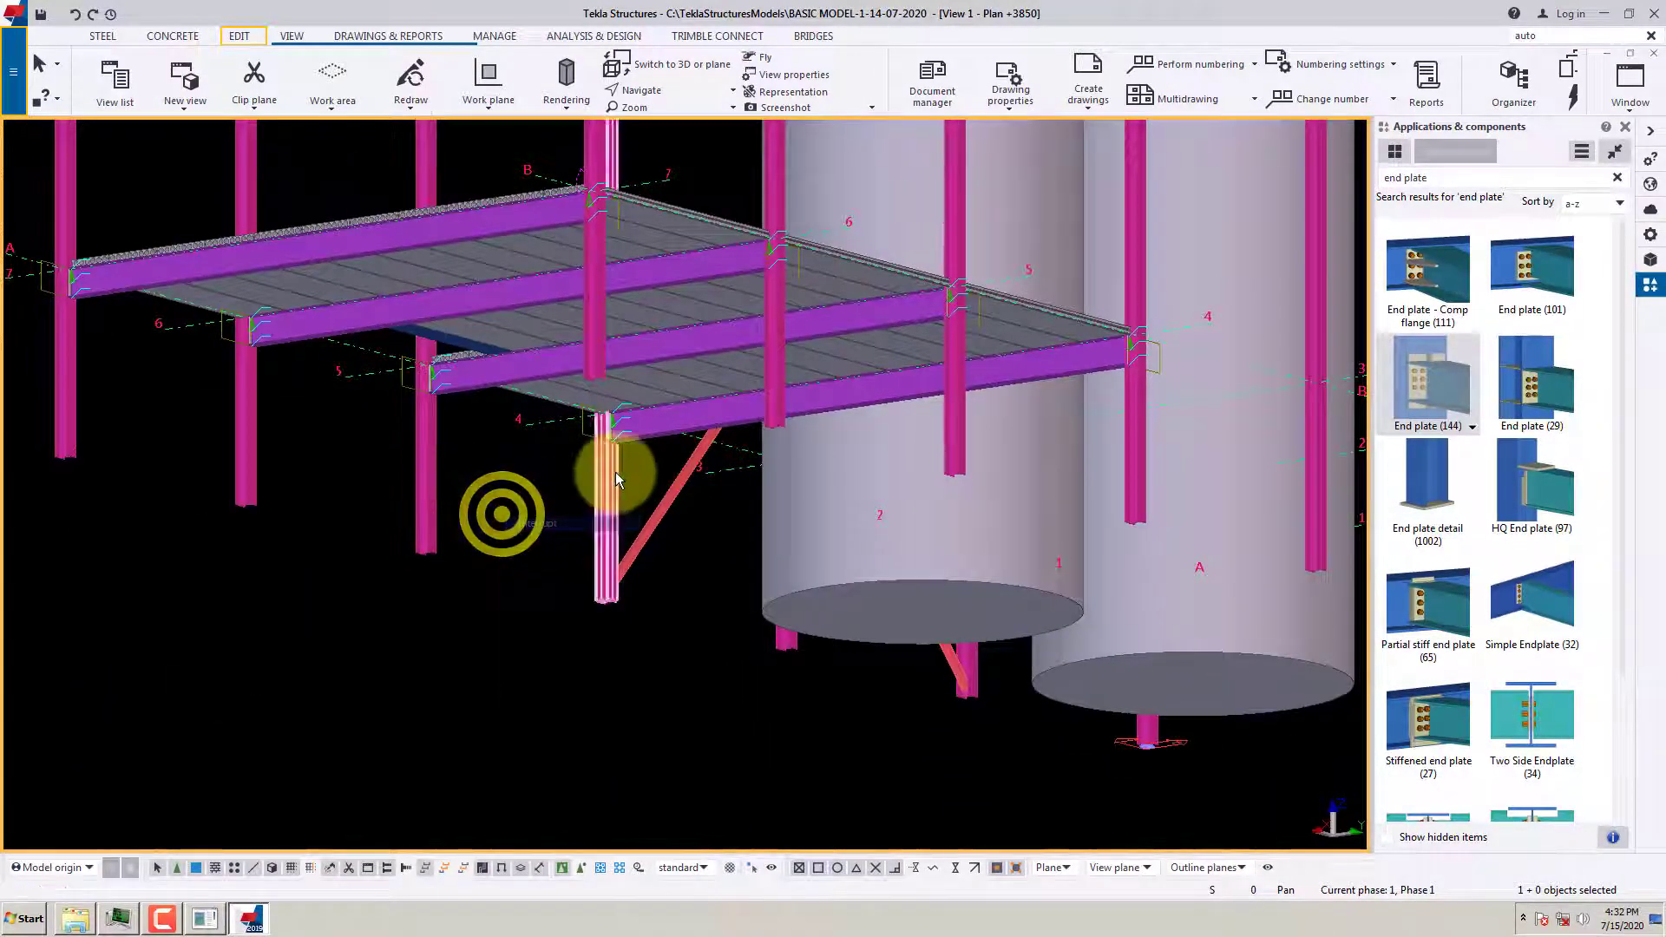
Change the profile of the purple beam on grid line 4 to IPE500
{"action": "scroll", "coordinate": [653, 427], "scroll_direction": "up", "scroll_amount": 6}
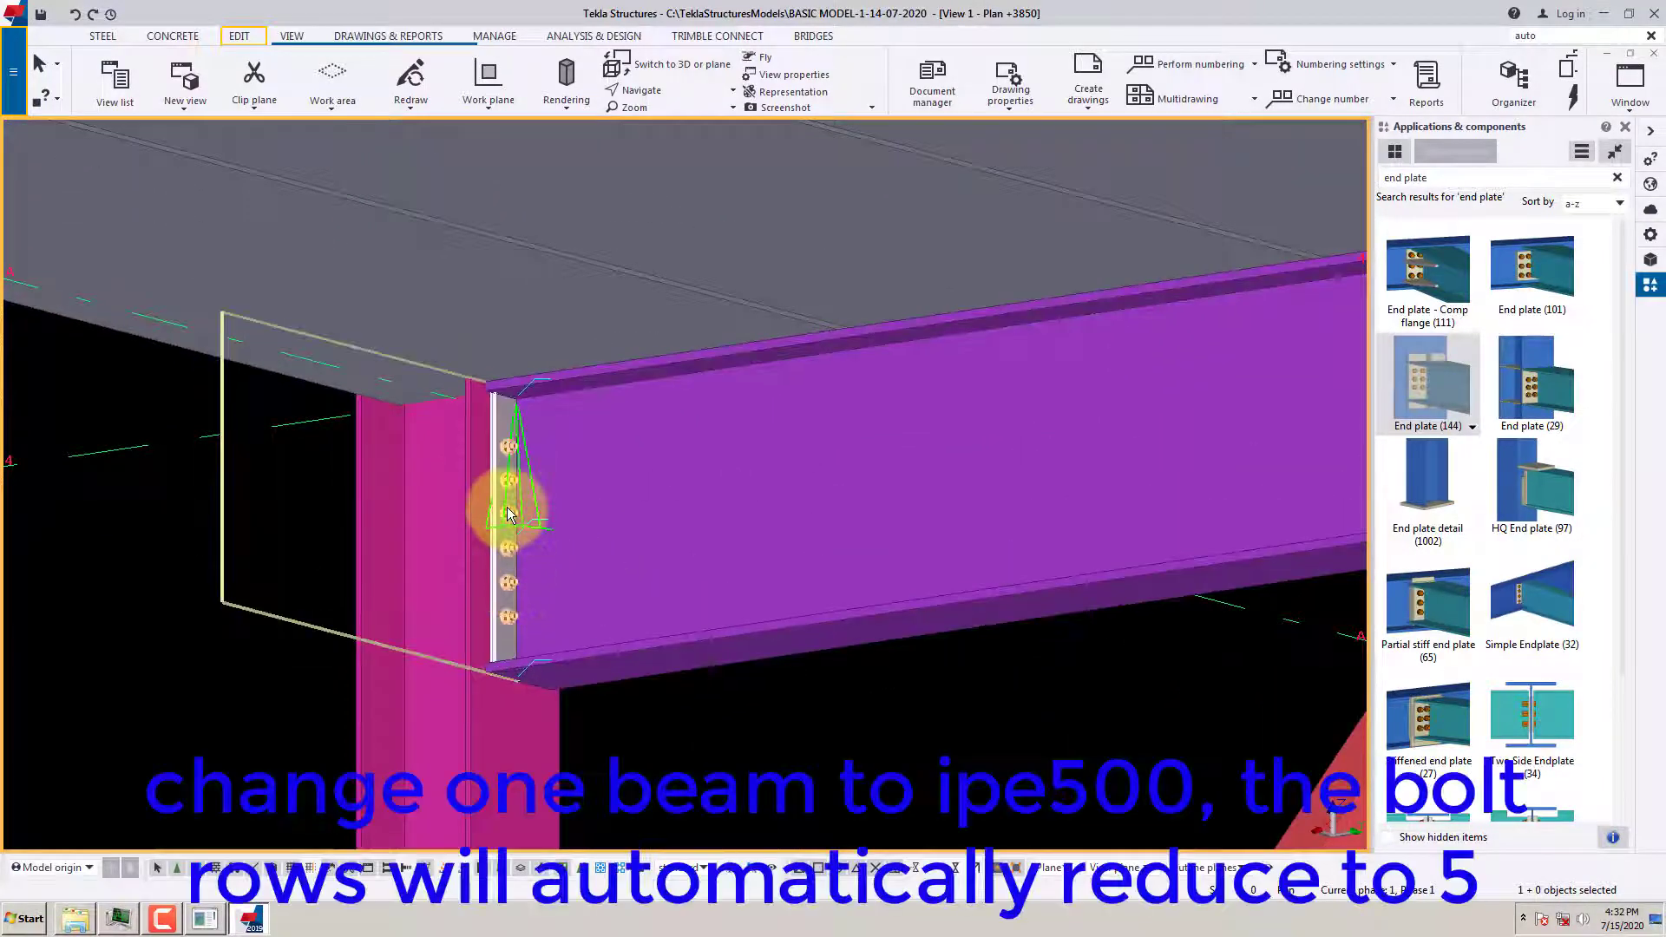
{"action": "left_click", "coordinate": [648, 672]}
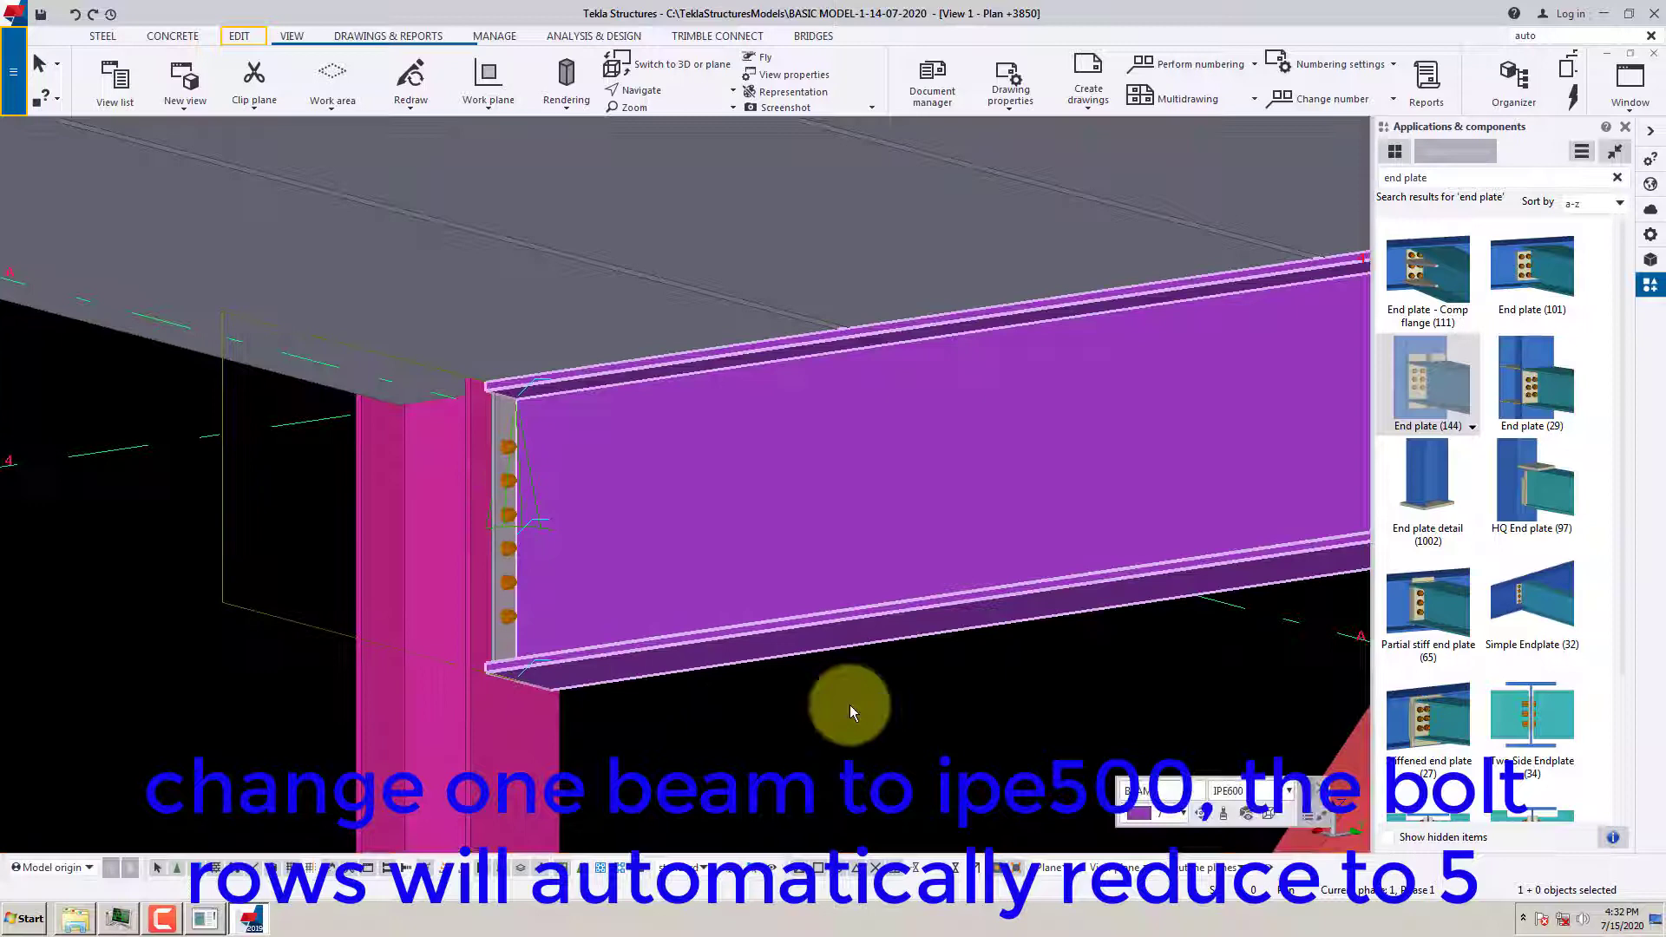
{"action": "left_click", "coordinate": [1259, 788]}
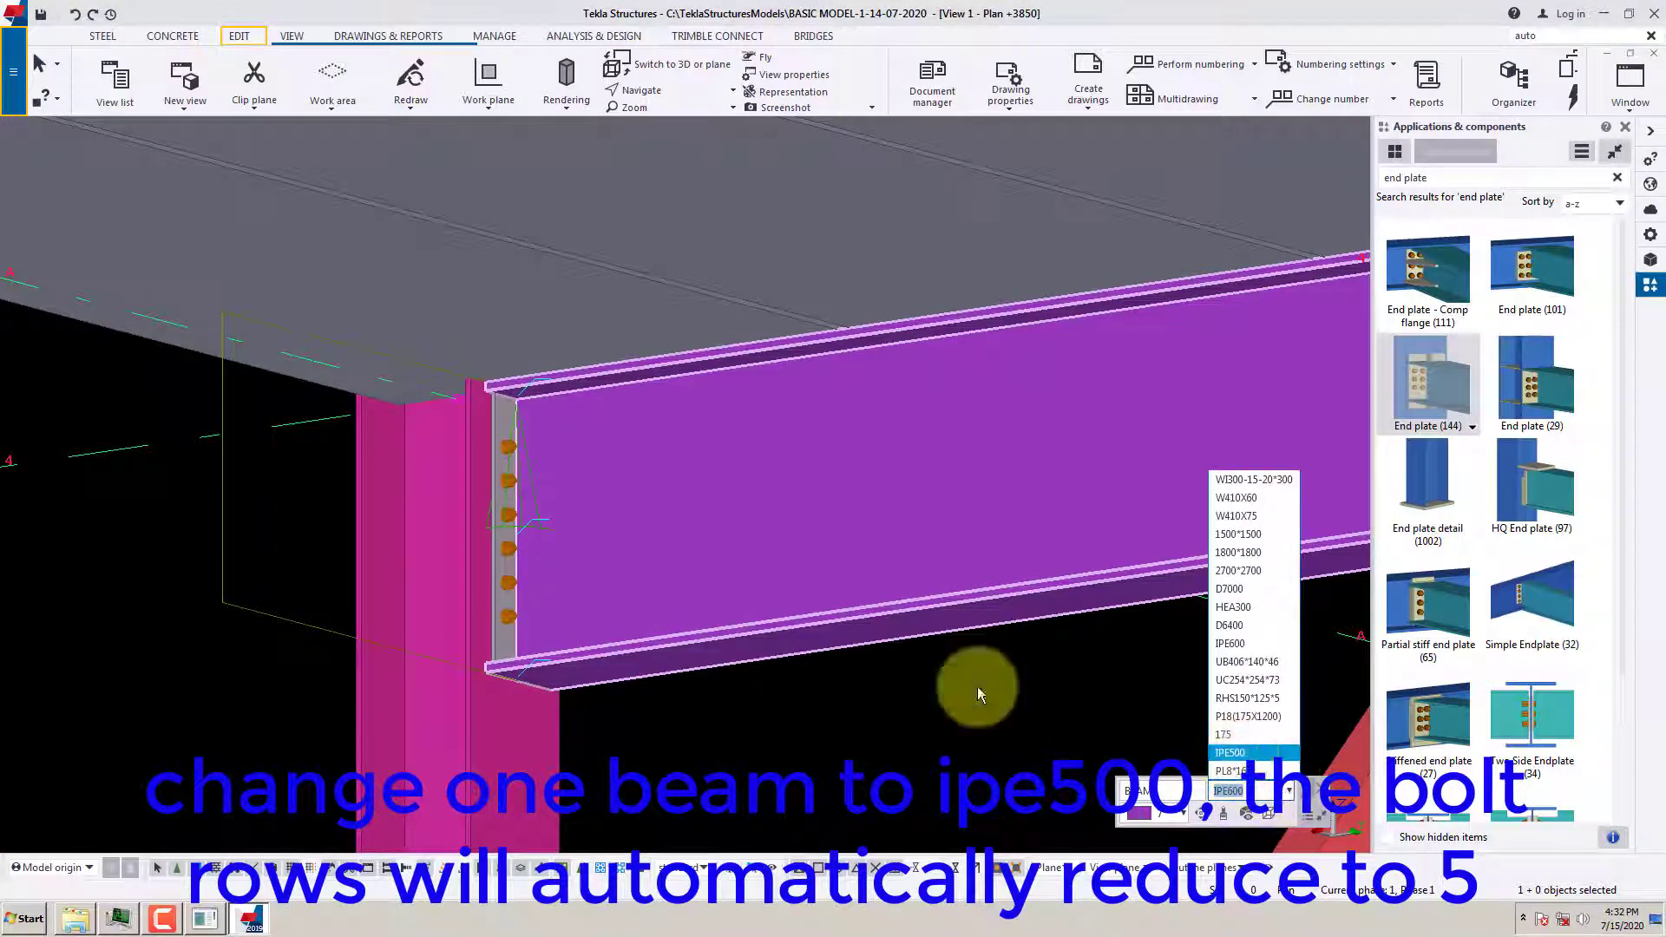
{"action": "key", "text": "Return"}
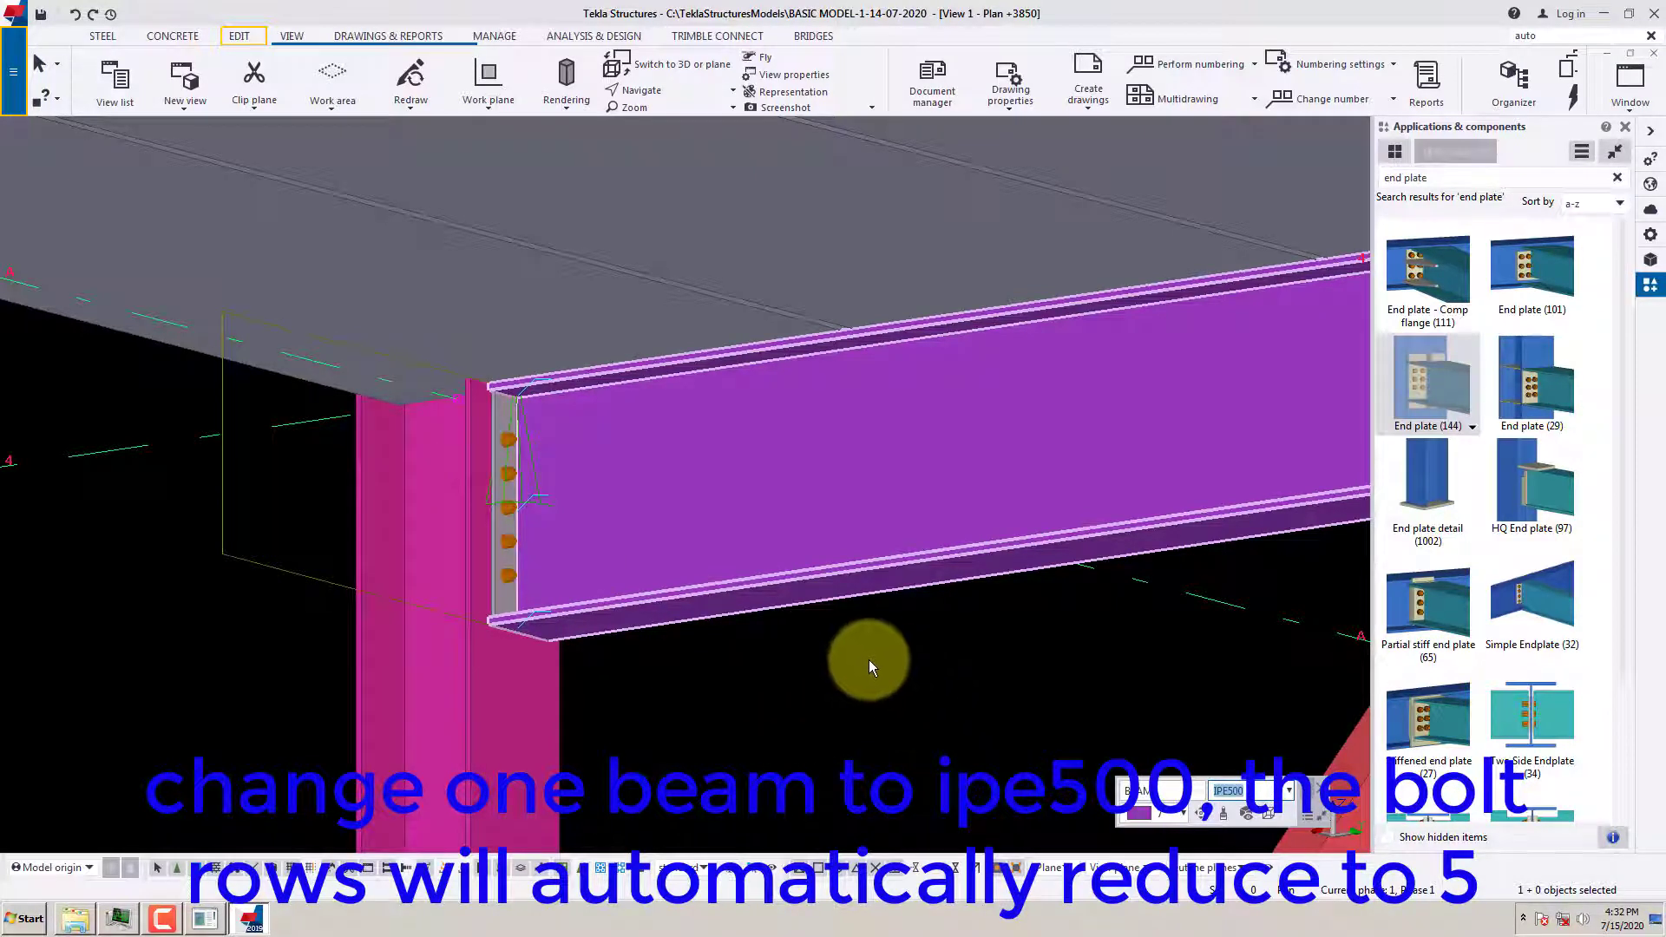
Change the grid line 5 beam's profile to IPE500 and check the end plate bolts at joint A/5
{"action": "scroll", "coordinate": [867, 660], "scroll_direction": "down", "scroll_amount": 6}
{"action": "scroll", "coordinate": [465, 574], "scroll_direction": "down", "scroll_amount": 3}
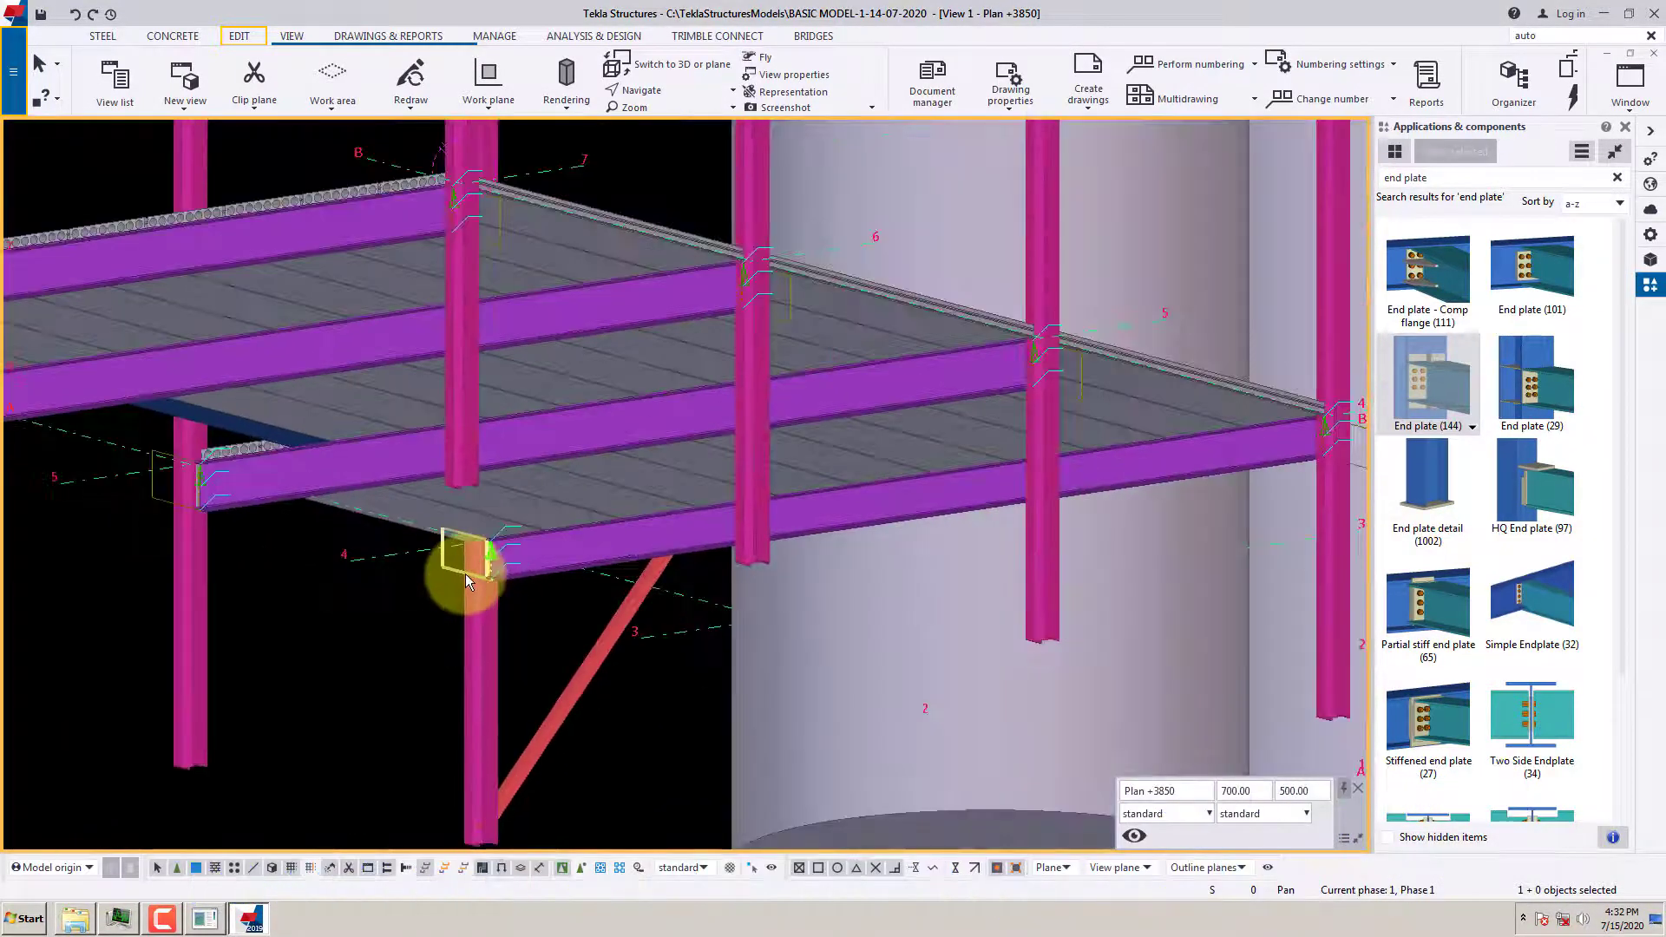
{"action": "scroll", "coordinate": [677, 512], "scroll_direction": "down", "scroll_amount": 4}
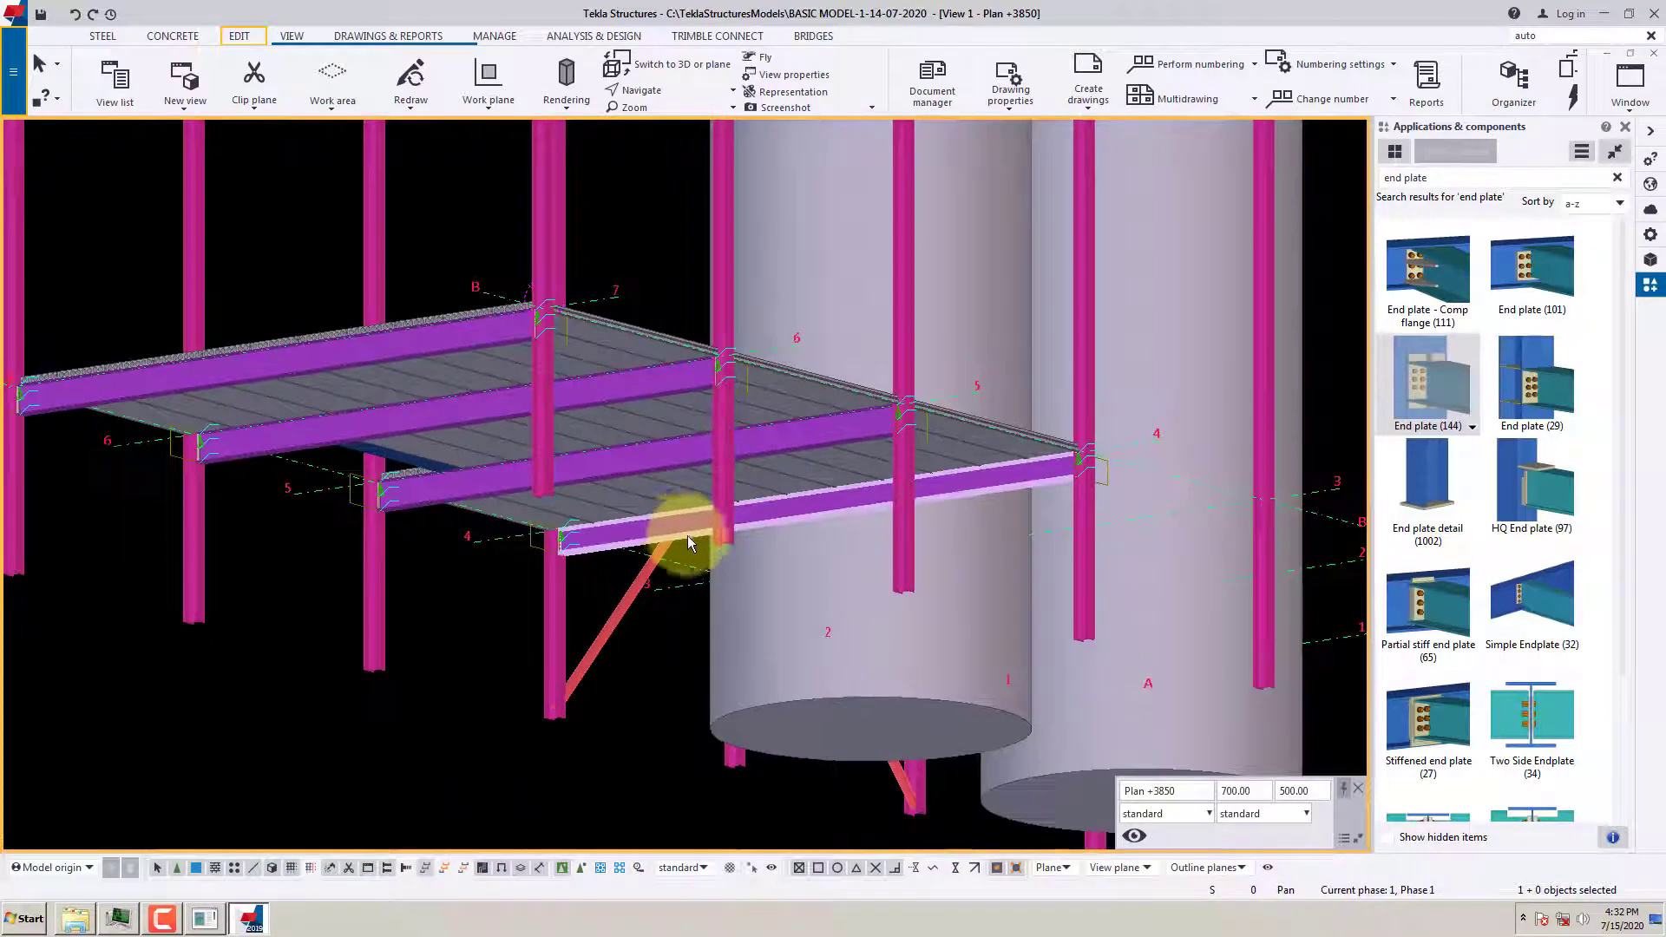
{"action": "left_click", "coordinate": [611, 466]}
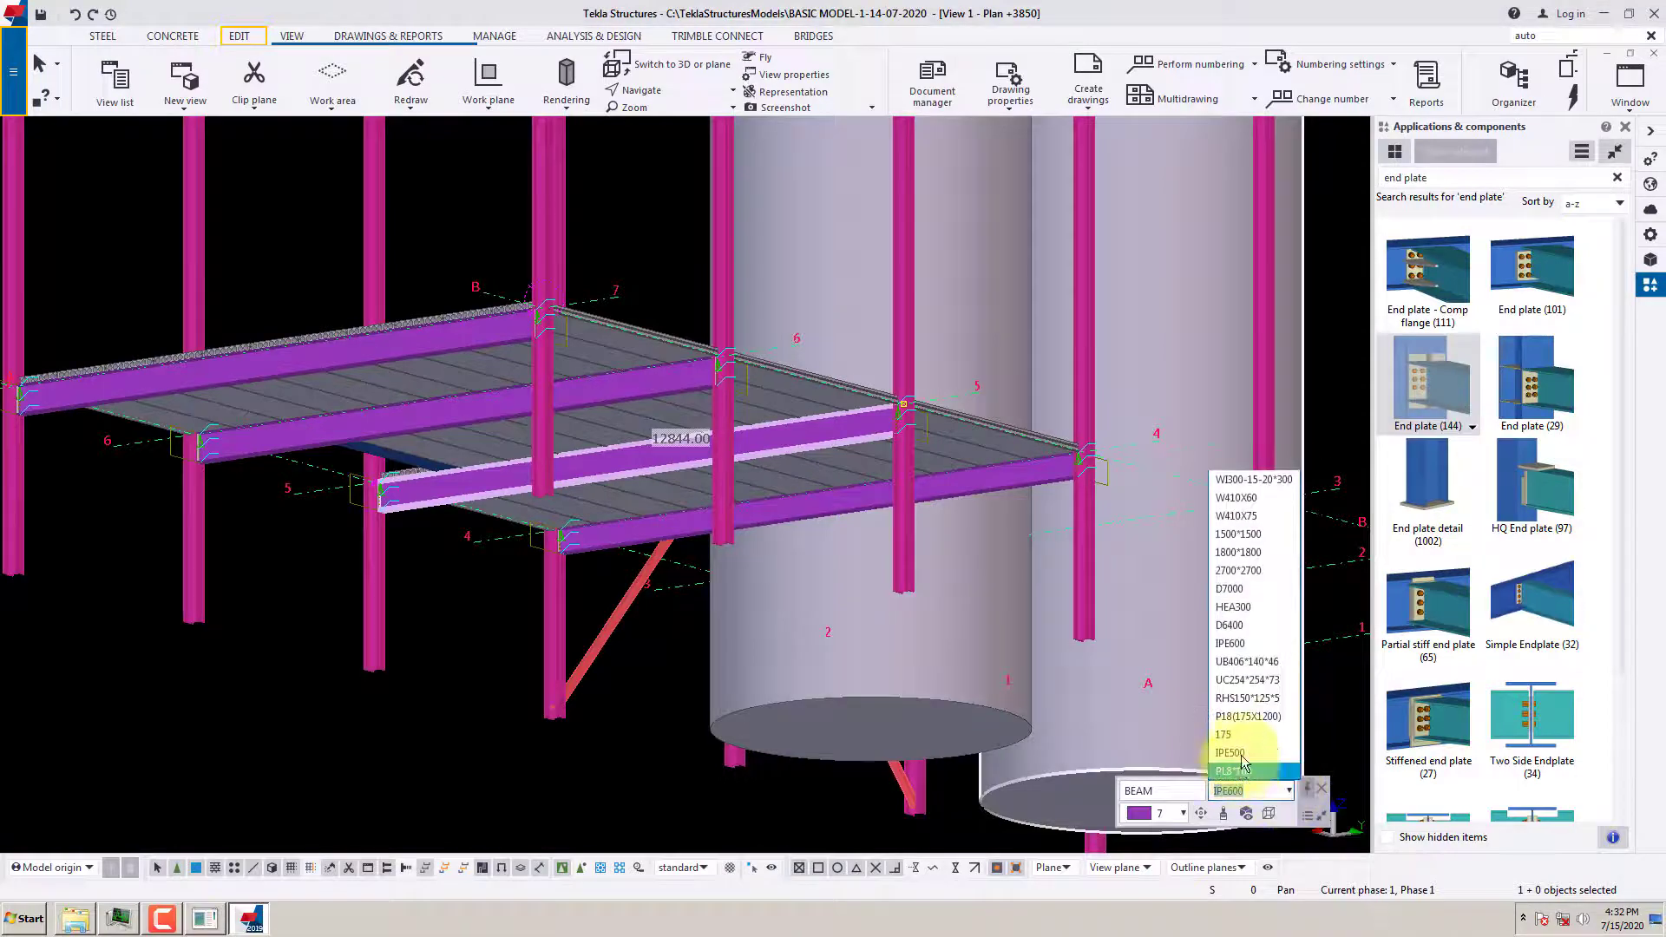
{"action": "left_click", "coordinate": [1241, 753]}
{"action": "left_click", "coordinate": [460, 574]}
{"action": "scroll", "coordinate": [371, 483], "scroll_direction": "up", "scroll_amount": 10}
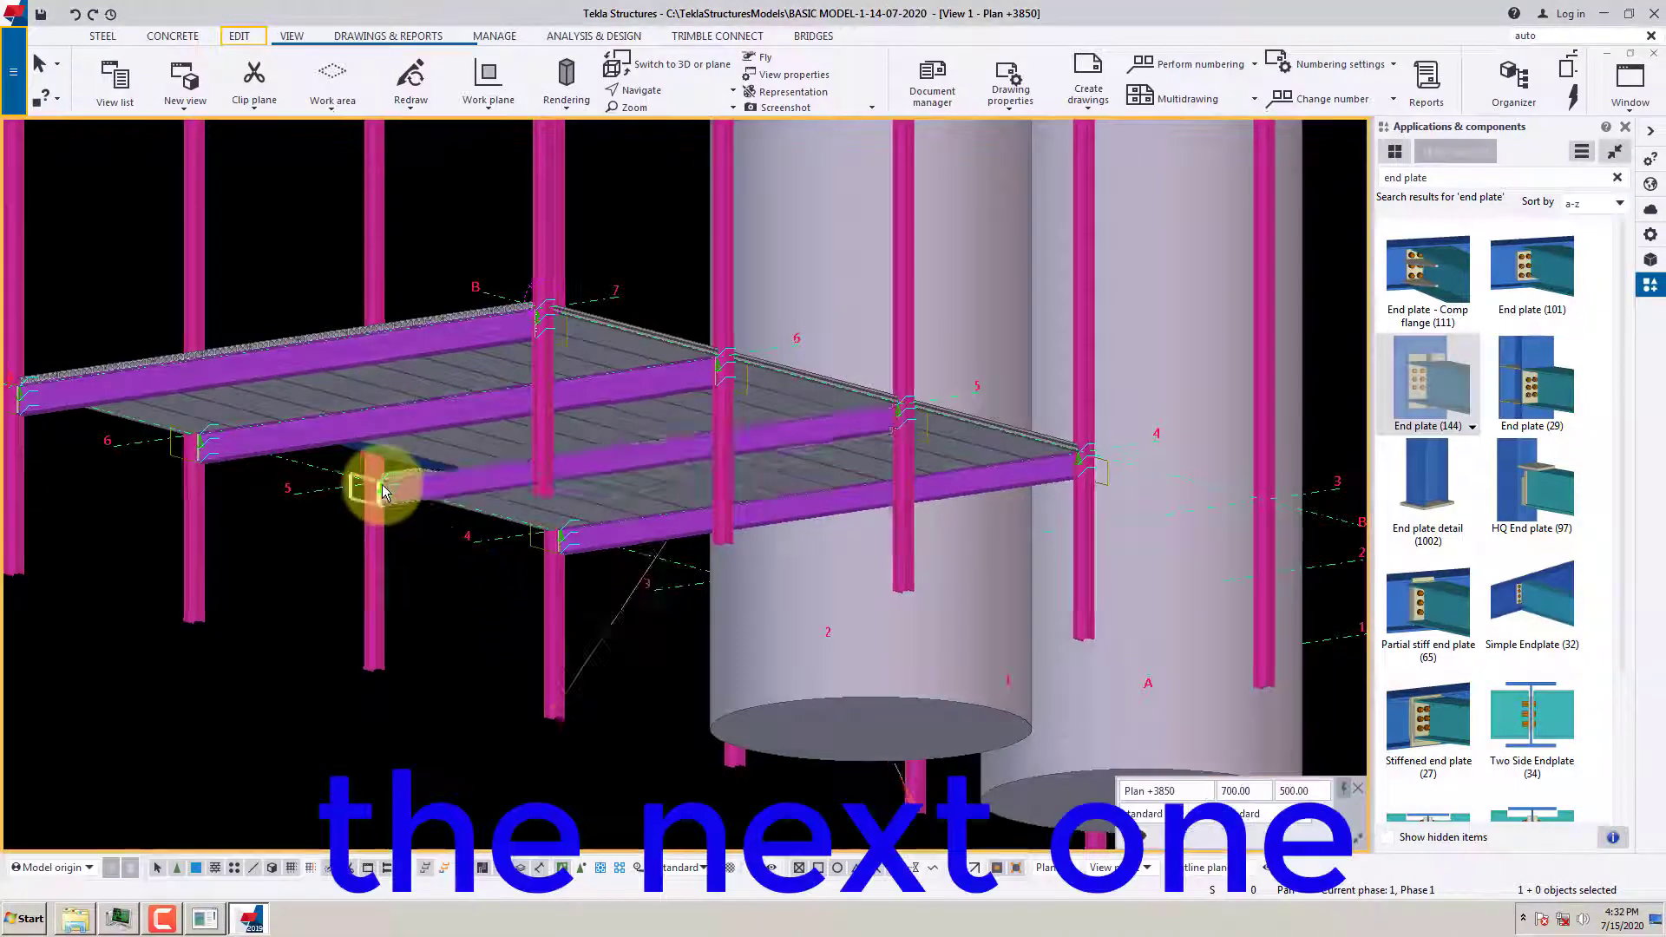
{"action": "scroll", "coordinate": [430, 530], "scroll_direction": "up", "scroll_amount": 1}
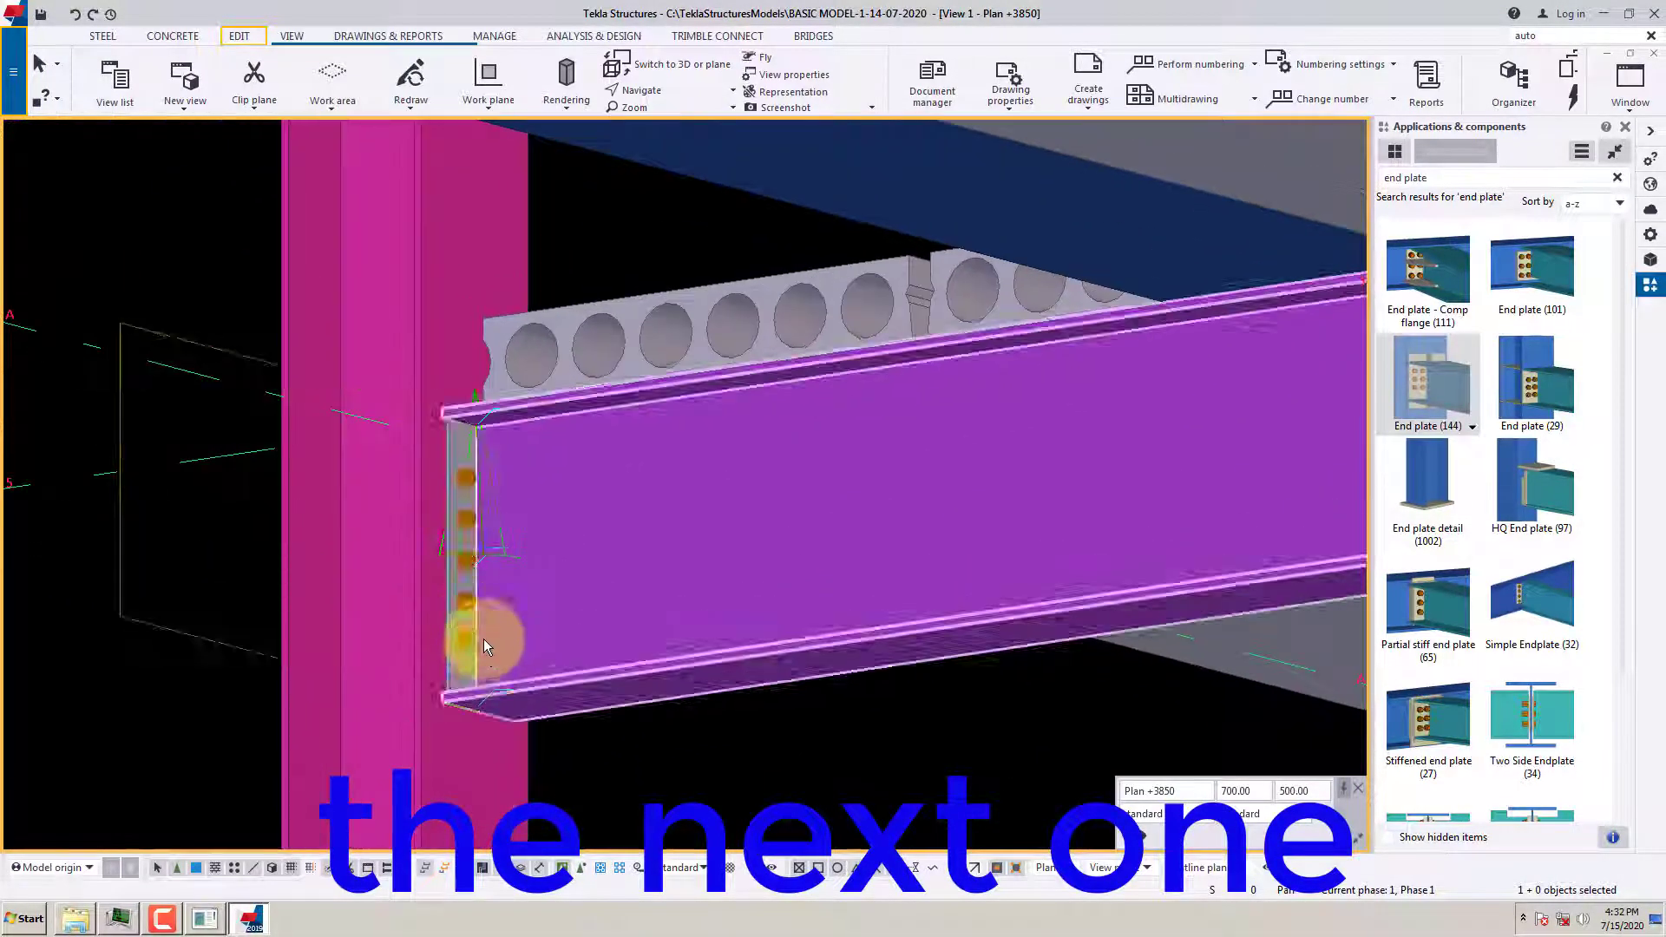
Change the profile of the purple beam on grid line 6 to IPE500
{"action": "scroll", "coordinate": [676, 498], "scroll_direction": "down", "scroll_amount": 1}
{"action": "scroll", "coordinate": [675, 498], "scroll_direction": "down", "scroll_amount": 3}
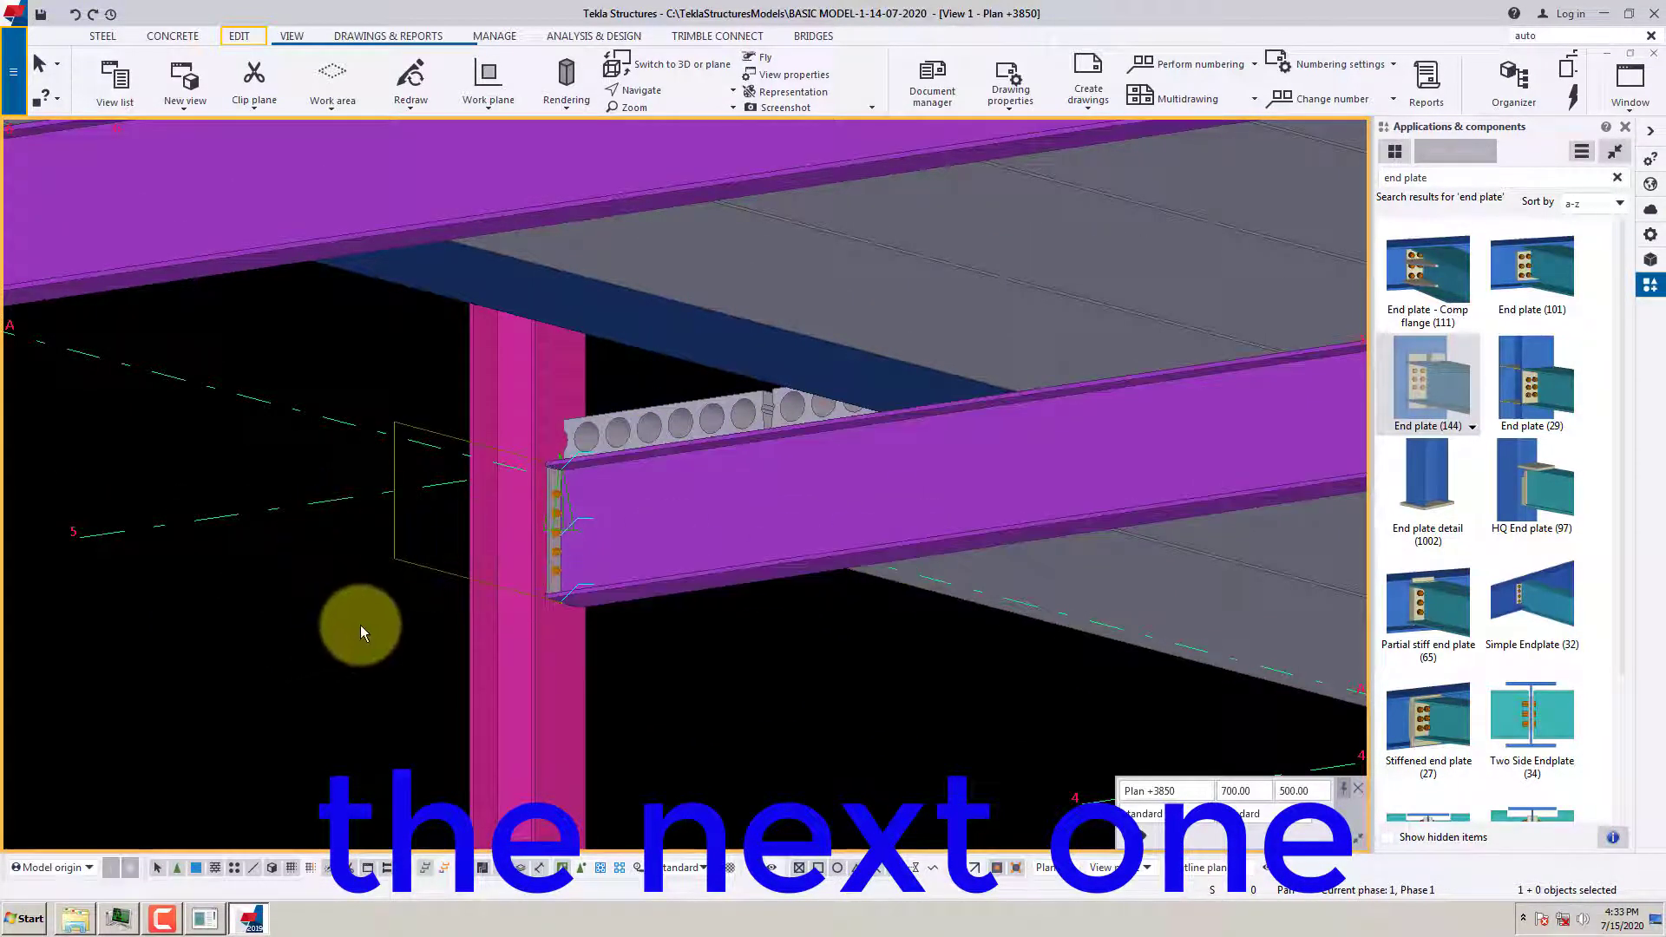
{"action": "scroll", "coordinate": [868, 573], "scroll_direction": "down", "scroll_amount": 2}
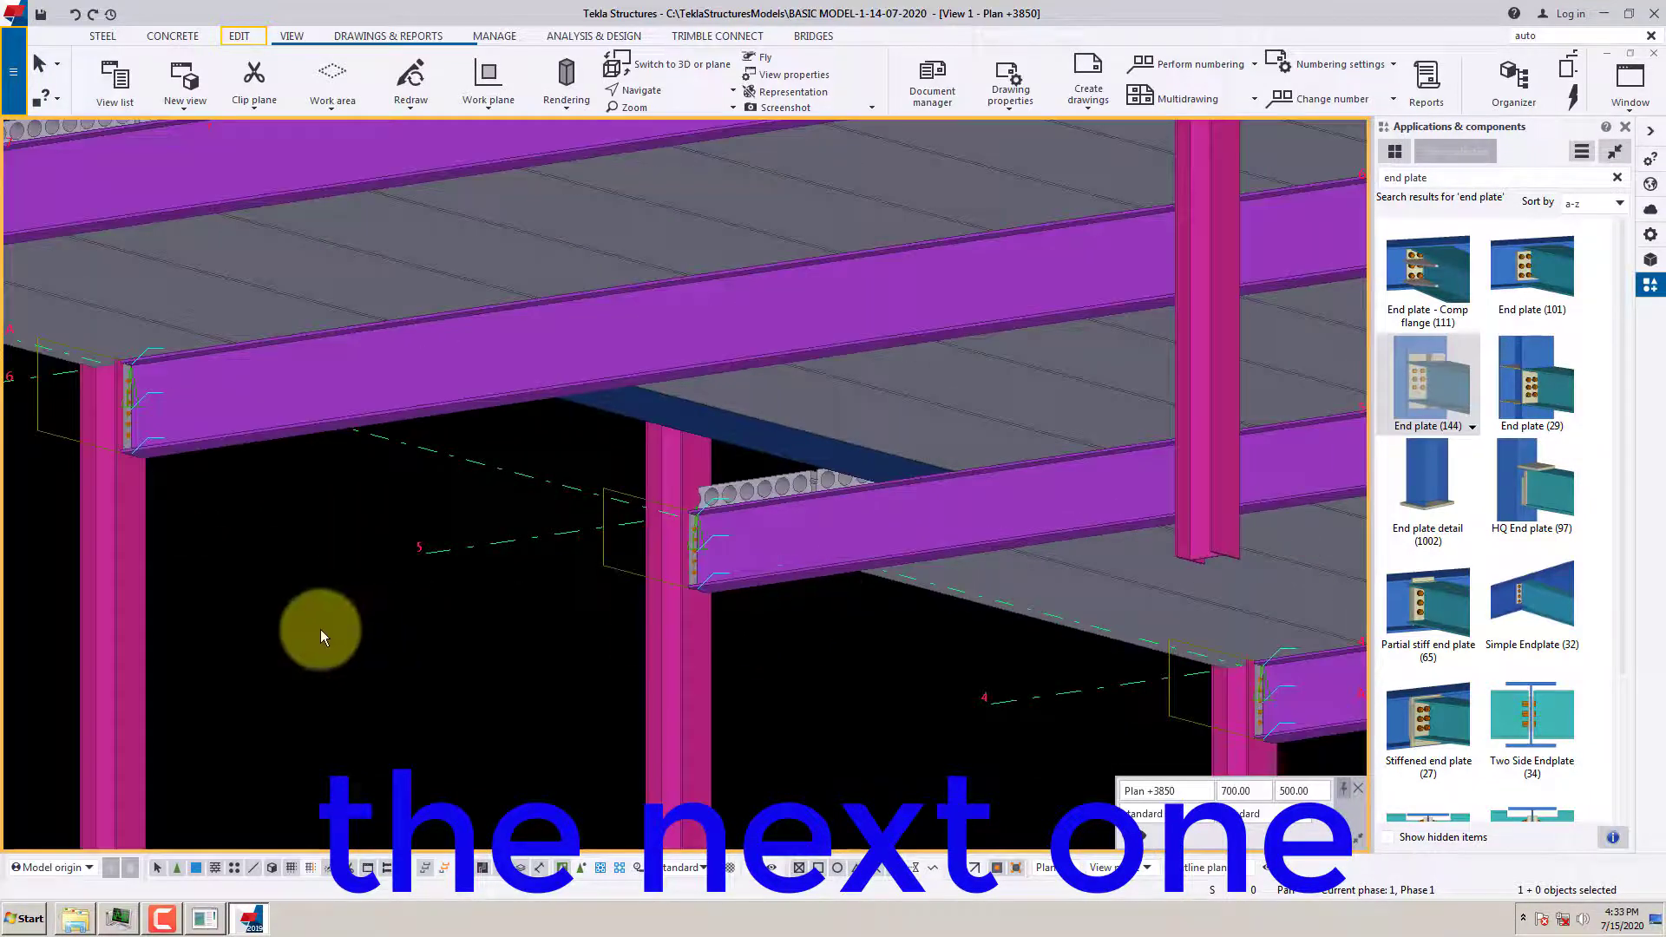
{"action": "scroll", "coordinate": [102, 433], "scroll_direction": "up", "scroll_amount": 2}
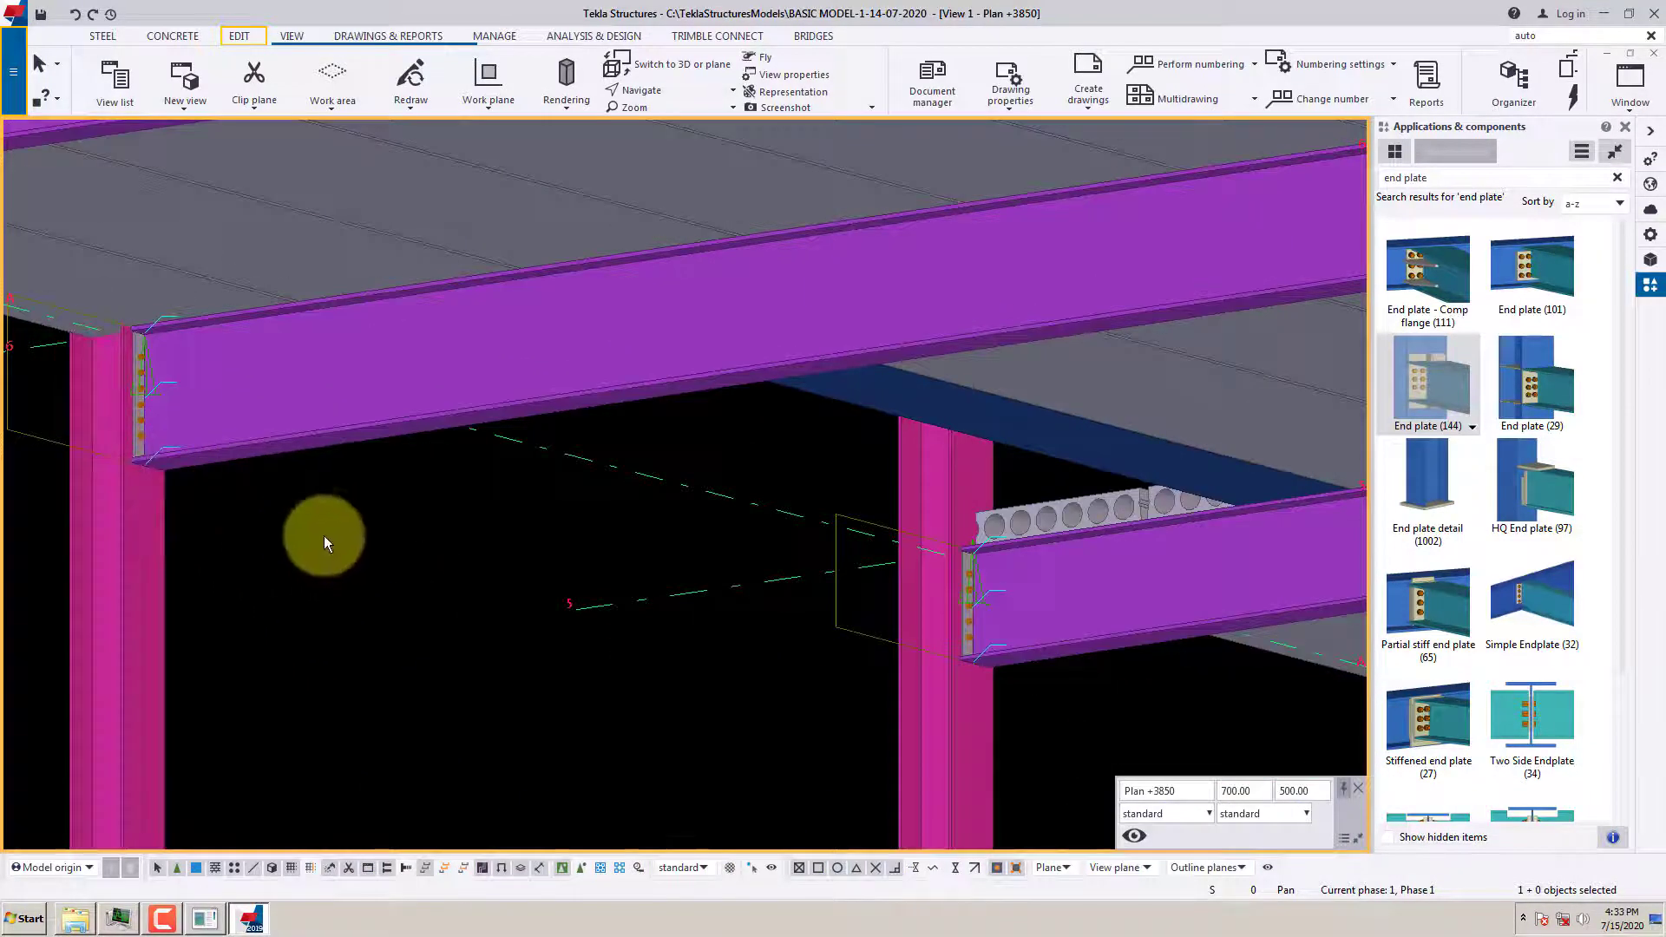
{"action": "middle_click_drag", "start_coordinate": [267, 561], "coordinate": [707, 622]}
{"action": "scroll", "coordinate": [624, 479], "scroll_direction": "up", "scroll_amount": 3}
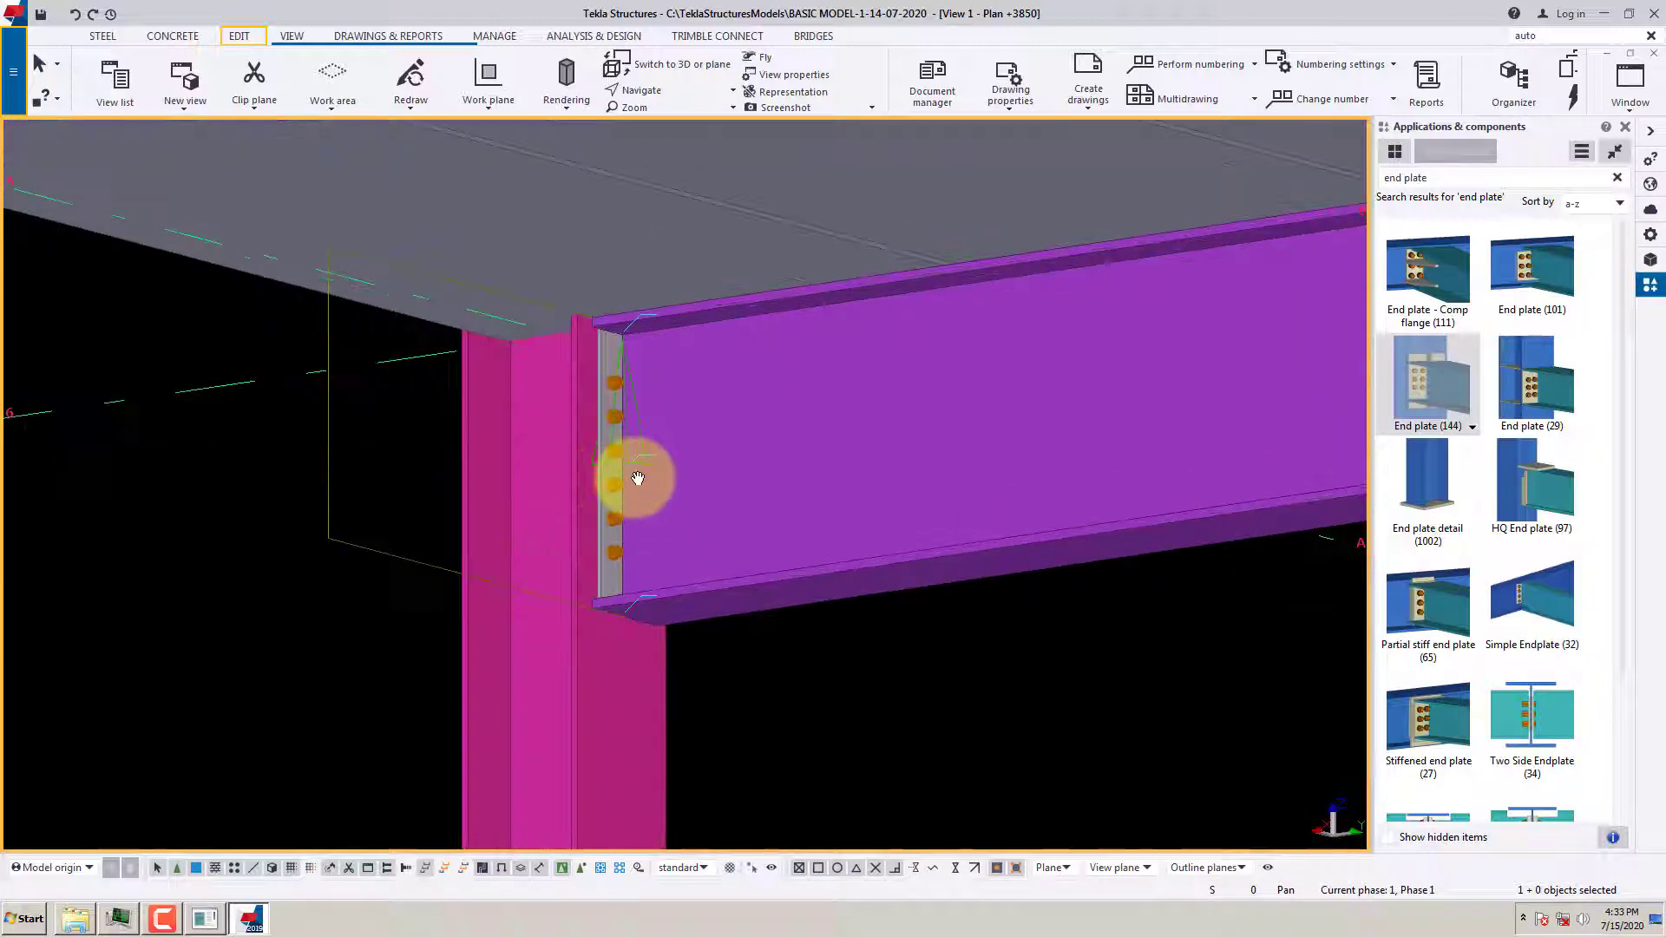
{"action": "right_click", "coordinate": [781, 680]}
{"action": "left_click", "coordinate": [816, 466]}
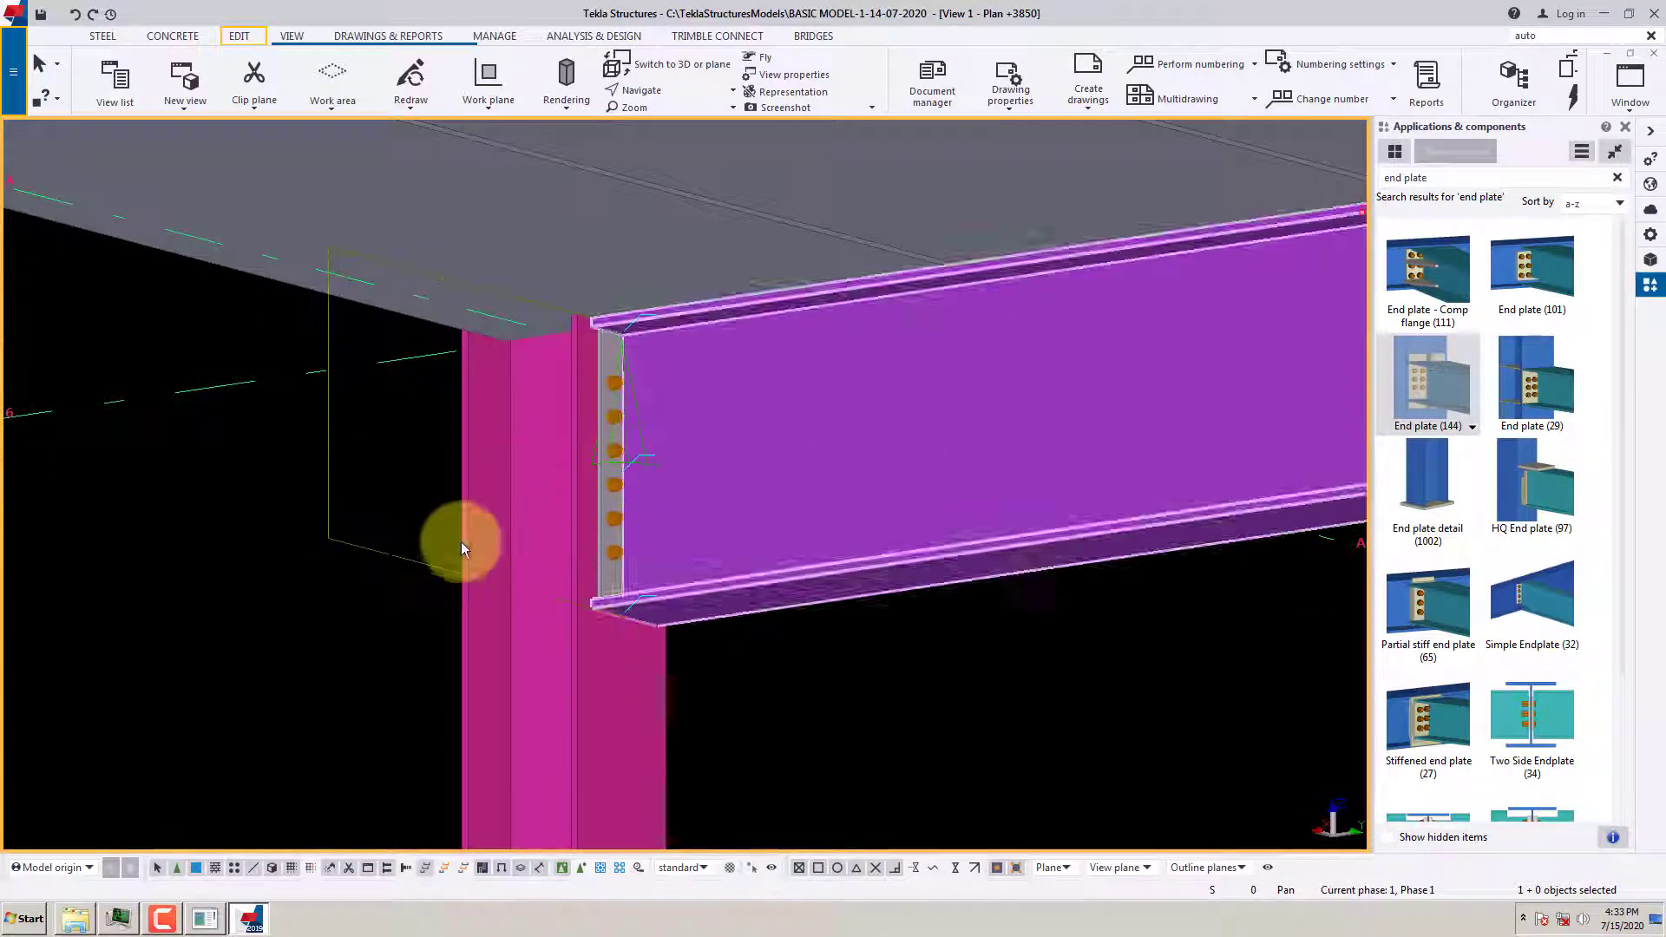
{"action": "left_click", "coordinate": [735, 597]}
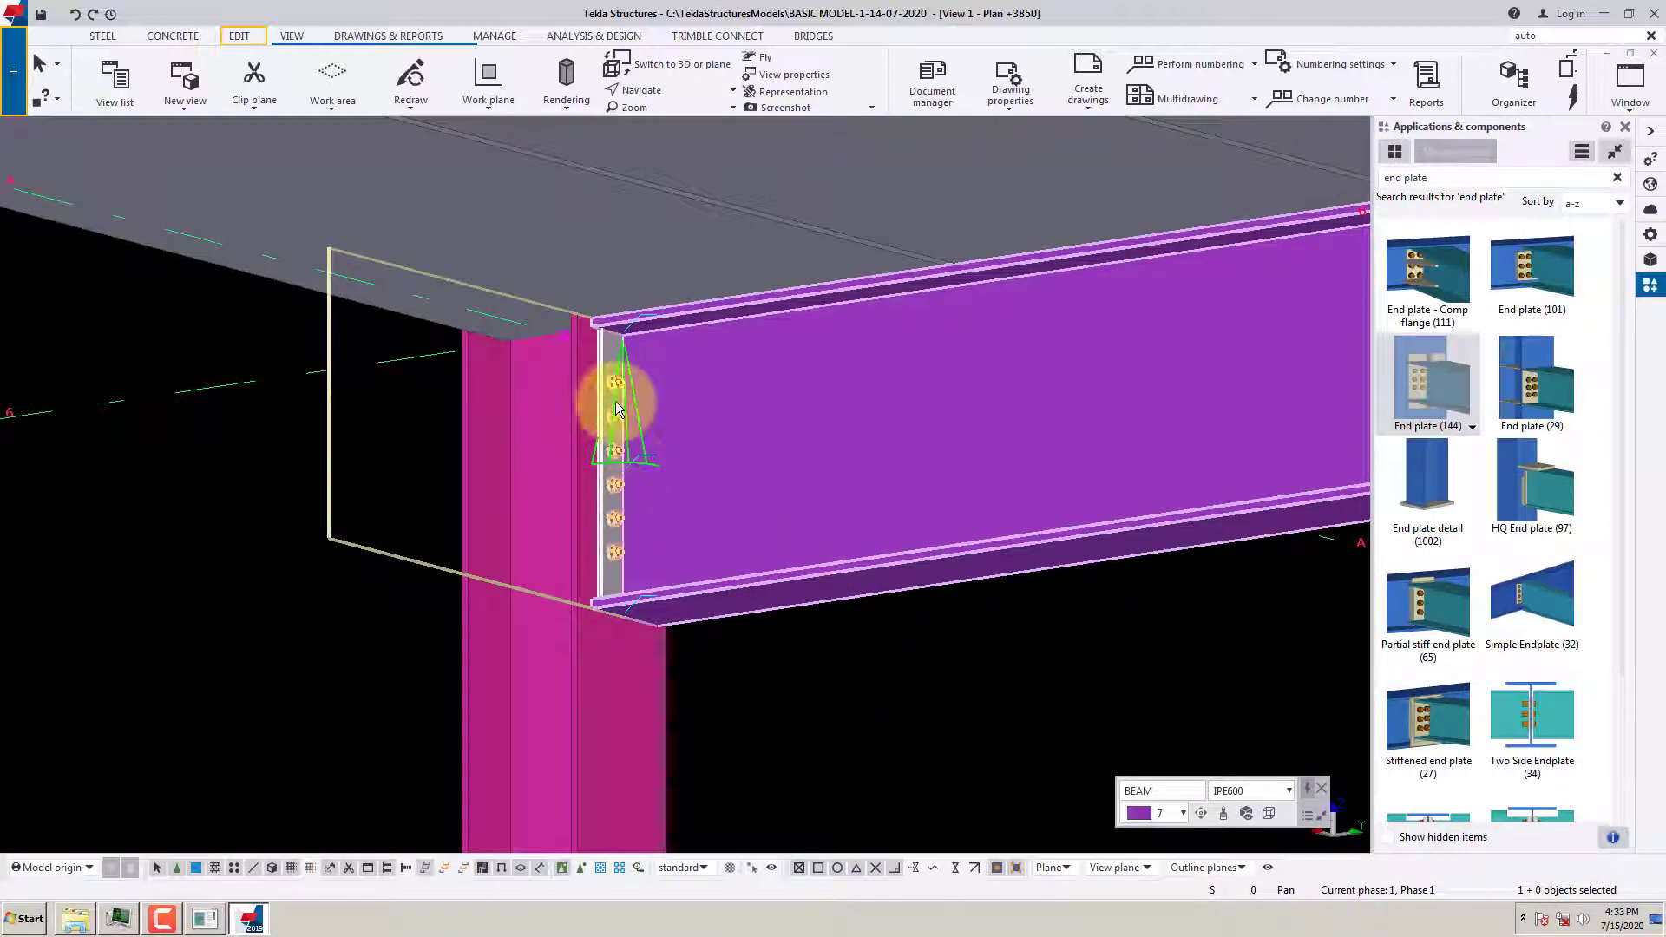
{"action": "left_click", "coordinate": [1288, 790]}
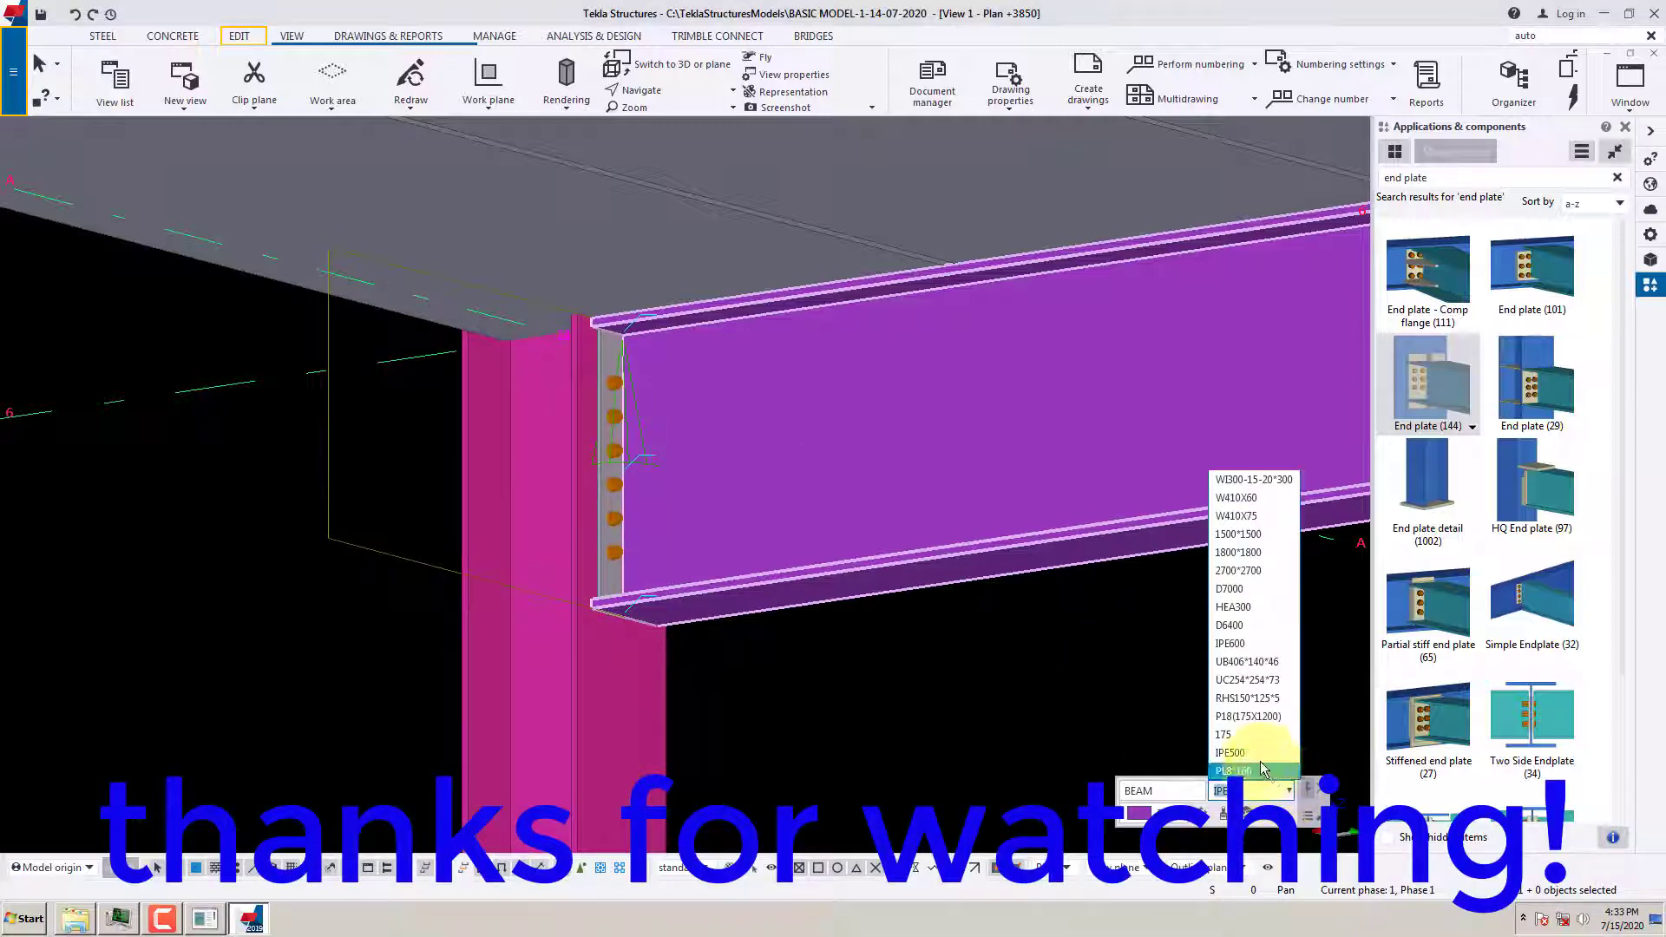
{"action": "left_click", "coordinate": [1258, 753]}
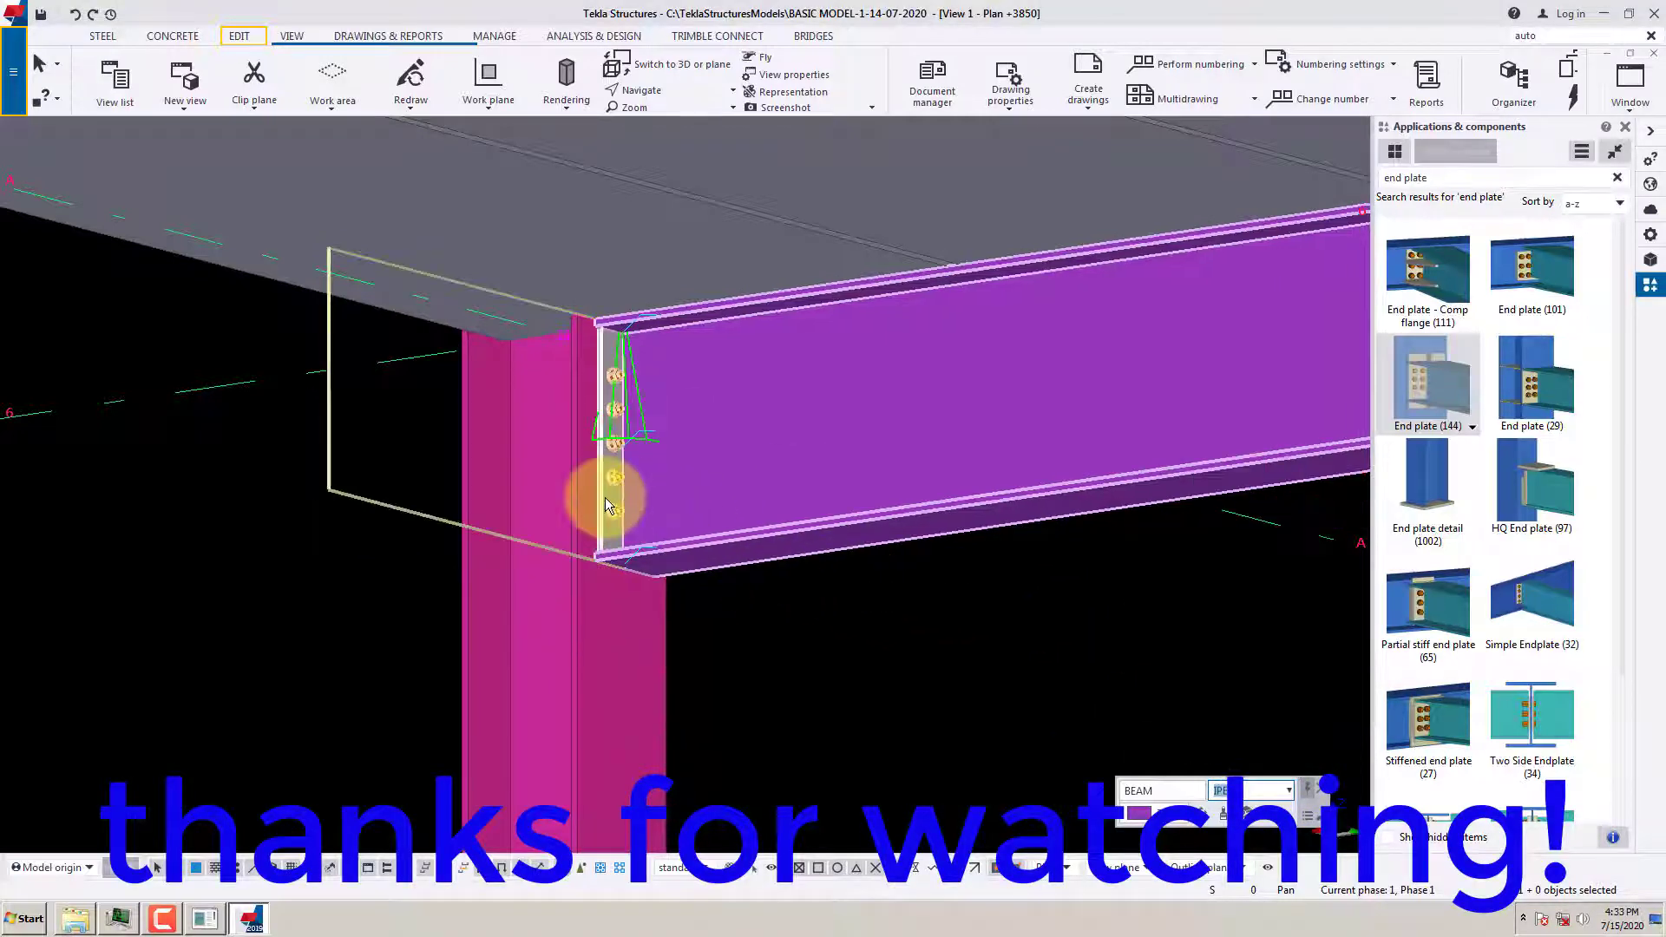
Inquire the end plate connection at joint A/6 and check its attribute file entry, closing the report when done
{"action": "left_click", "coordinate": [613, 528]}
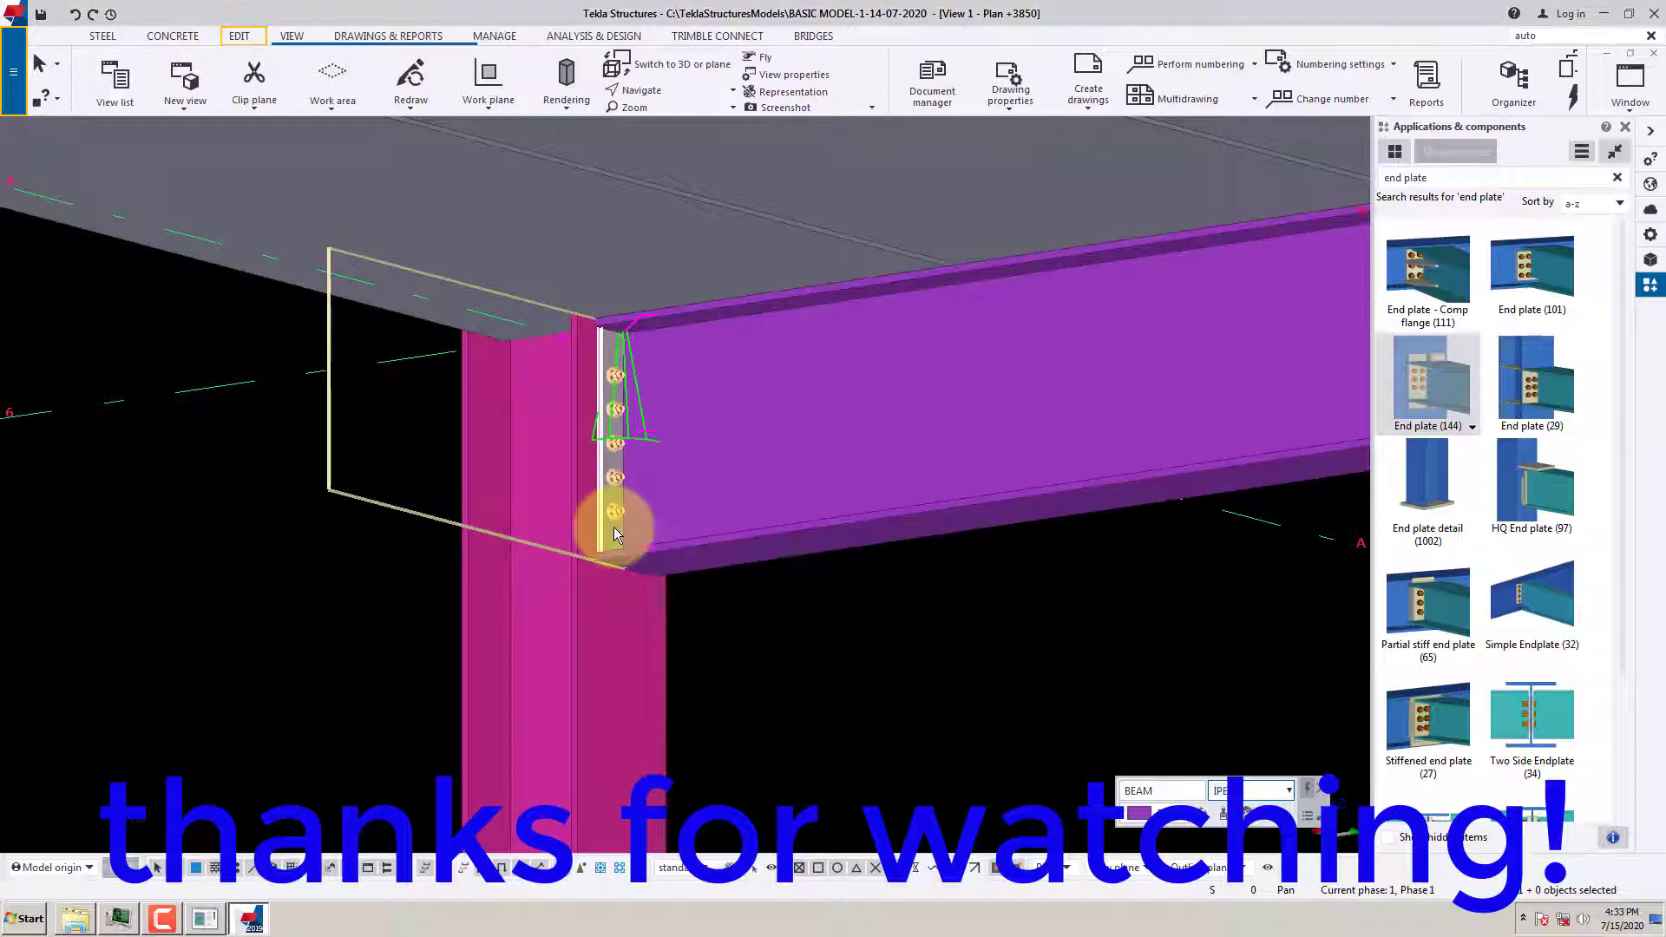
{"action": "right_click", "coordinate": [613, 528]}
{"action": "left_click", "coordinate": [643, 198]}
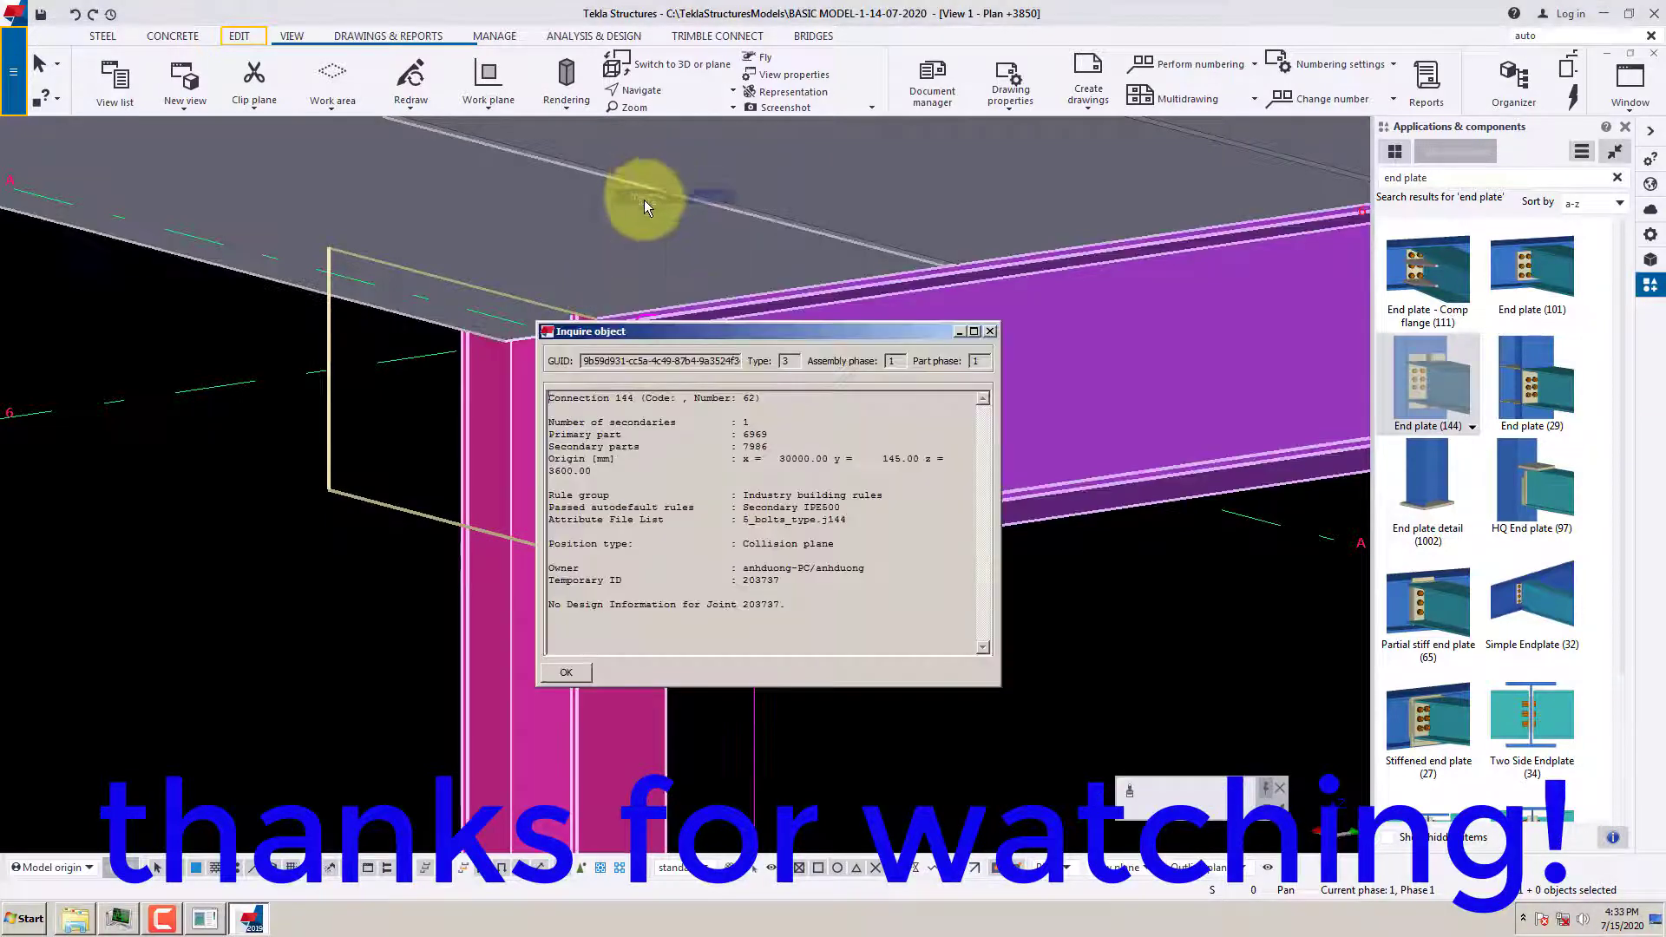
{"action": "left_click_drag", "start_coordinate": [740, 519], "coordinate": [857, 527]}
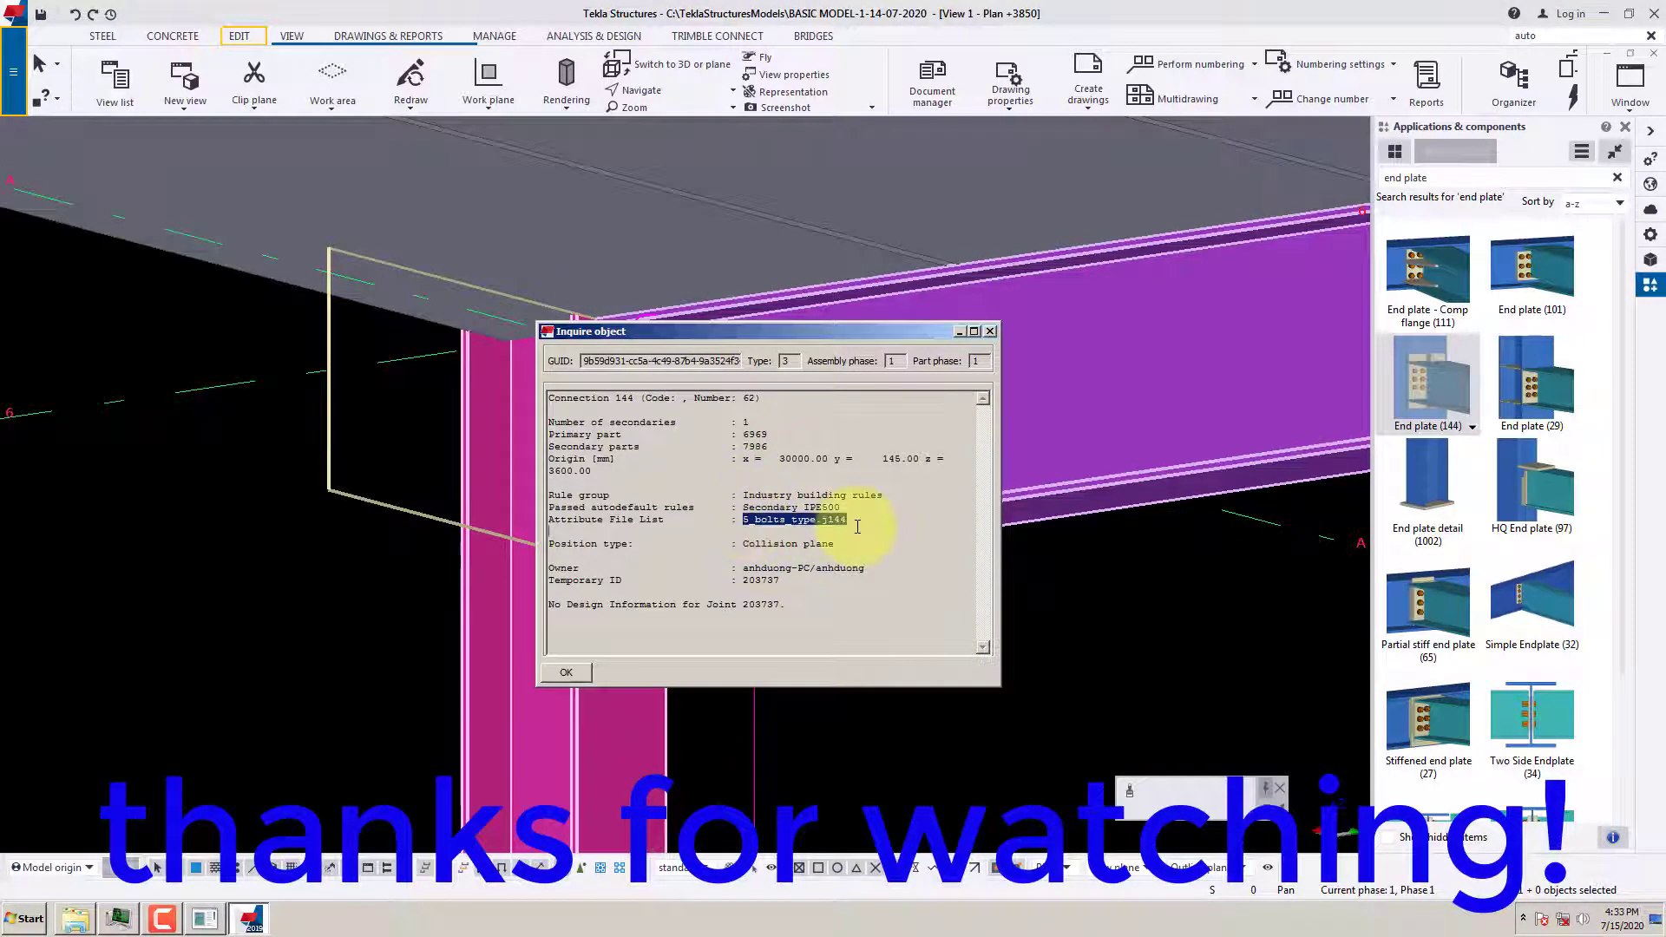
{"action": "left_click", "coordinate": [990, 331]}
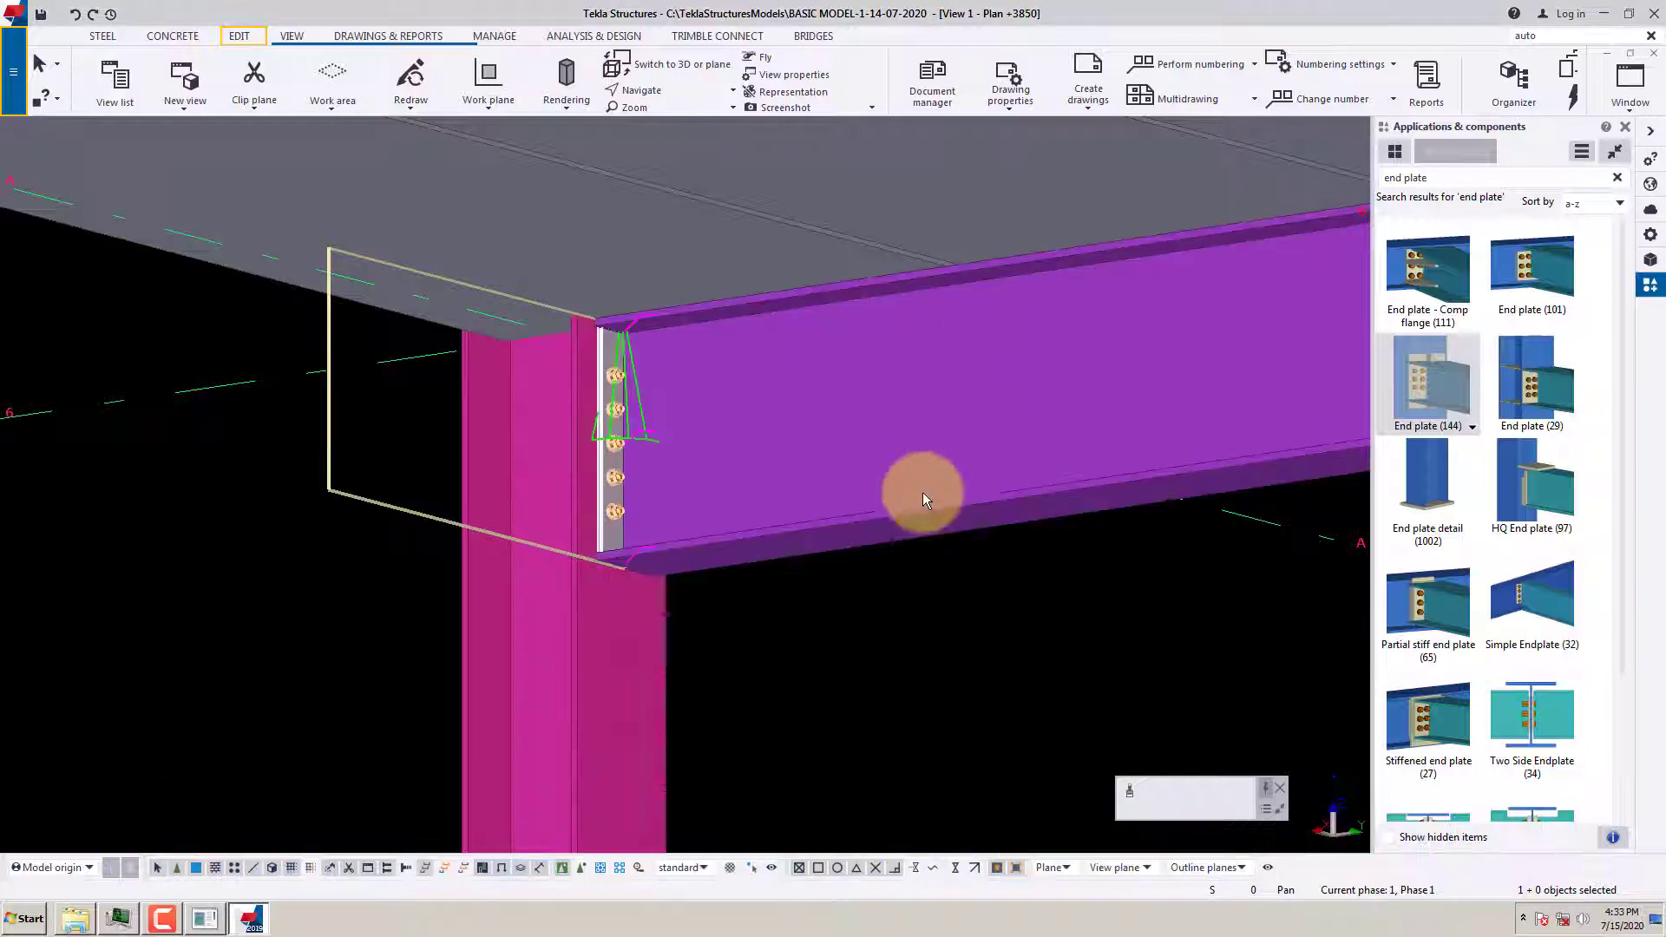
Inquire the end plate connection at joint A/7 and check its attribute file entry, closing the report when done
{"action": "scroll", "coordinate": [836, 591], "scroll_direction": "down", "scroll_amount": 4}
{"action": "middle_click_drag", "start_coordinate": [285, 507], "coordinate": [590, 614]}
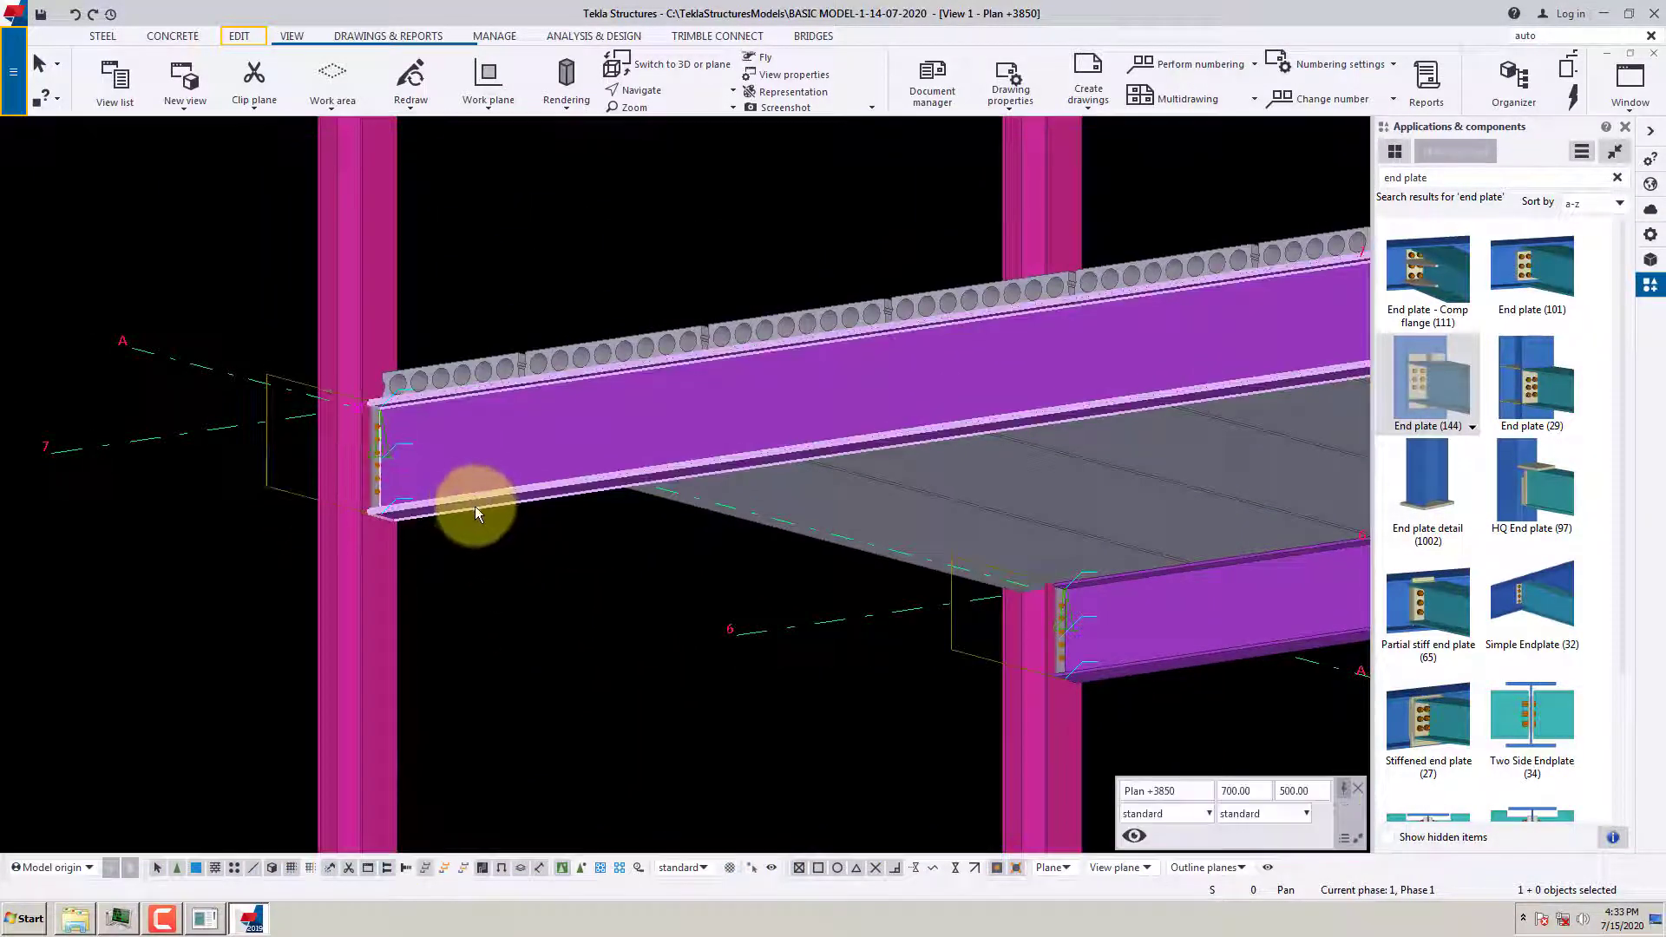
{"action": "right_click", "coordinate": [272, 486]}
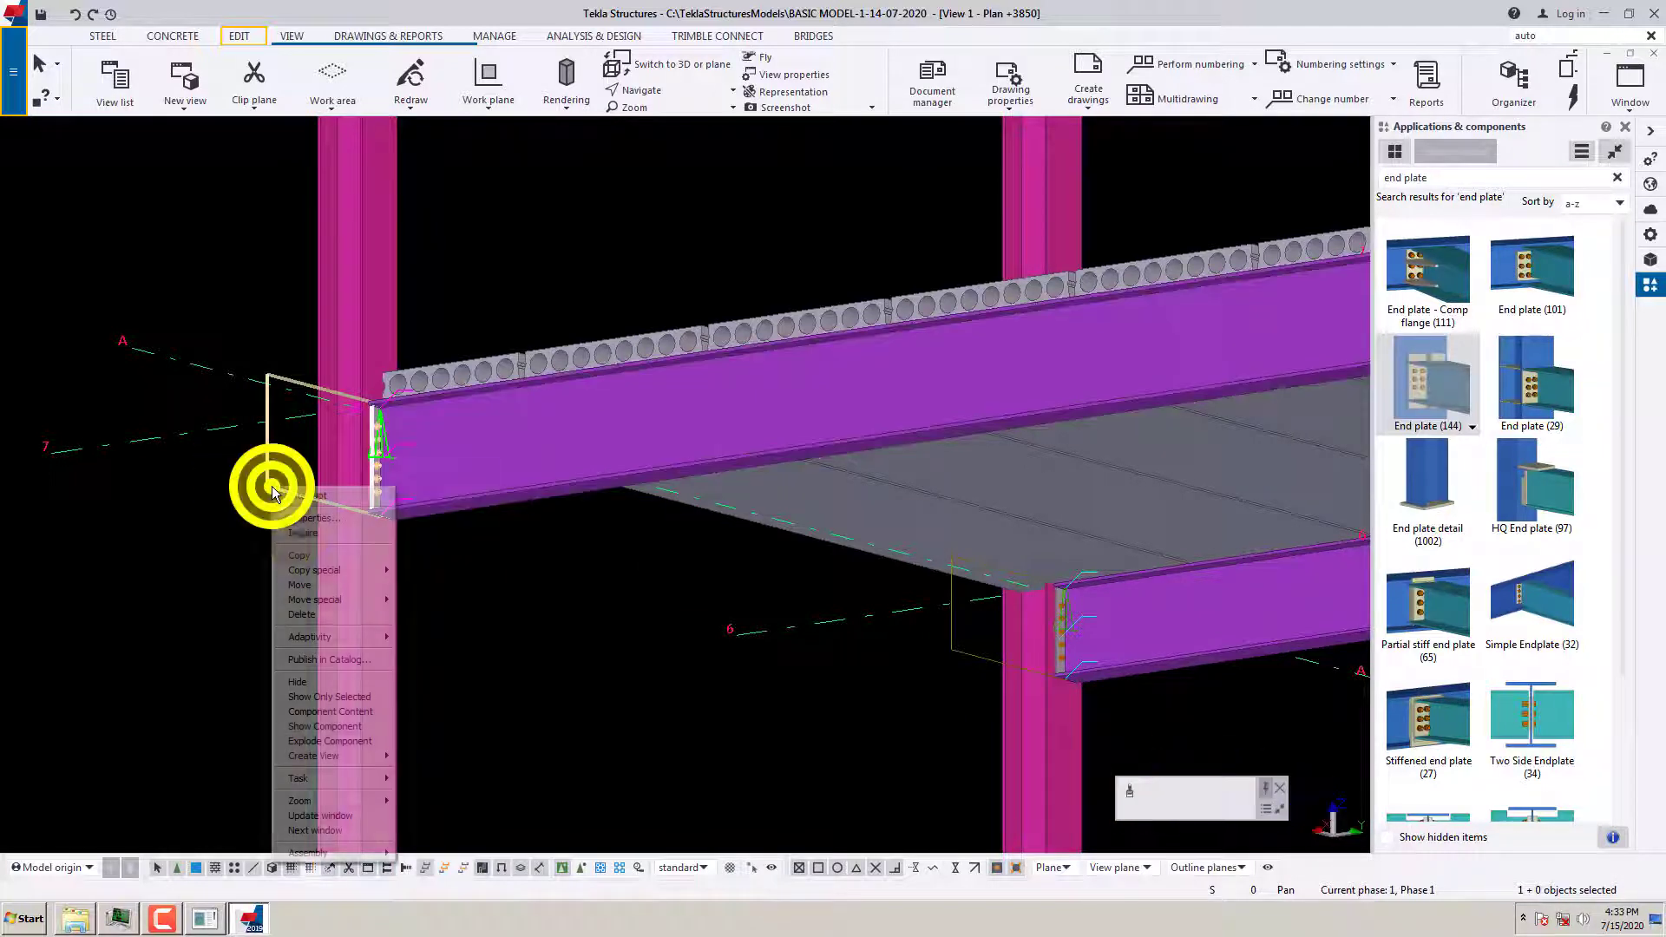
{"action": "left_click", "coordinate": [306, 535]}
{"action": "left_click_drag", "start_coordinate": [846, 519], "coordinate": [549, 517]}
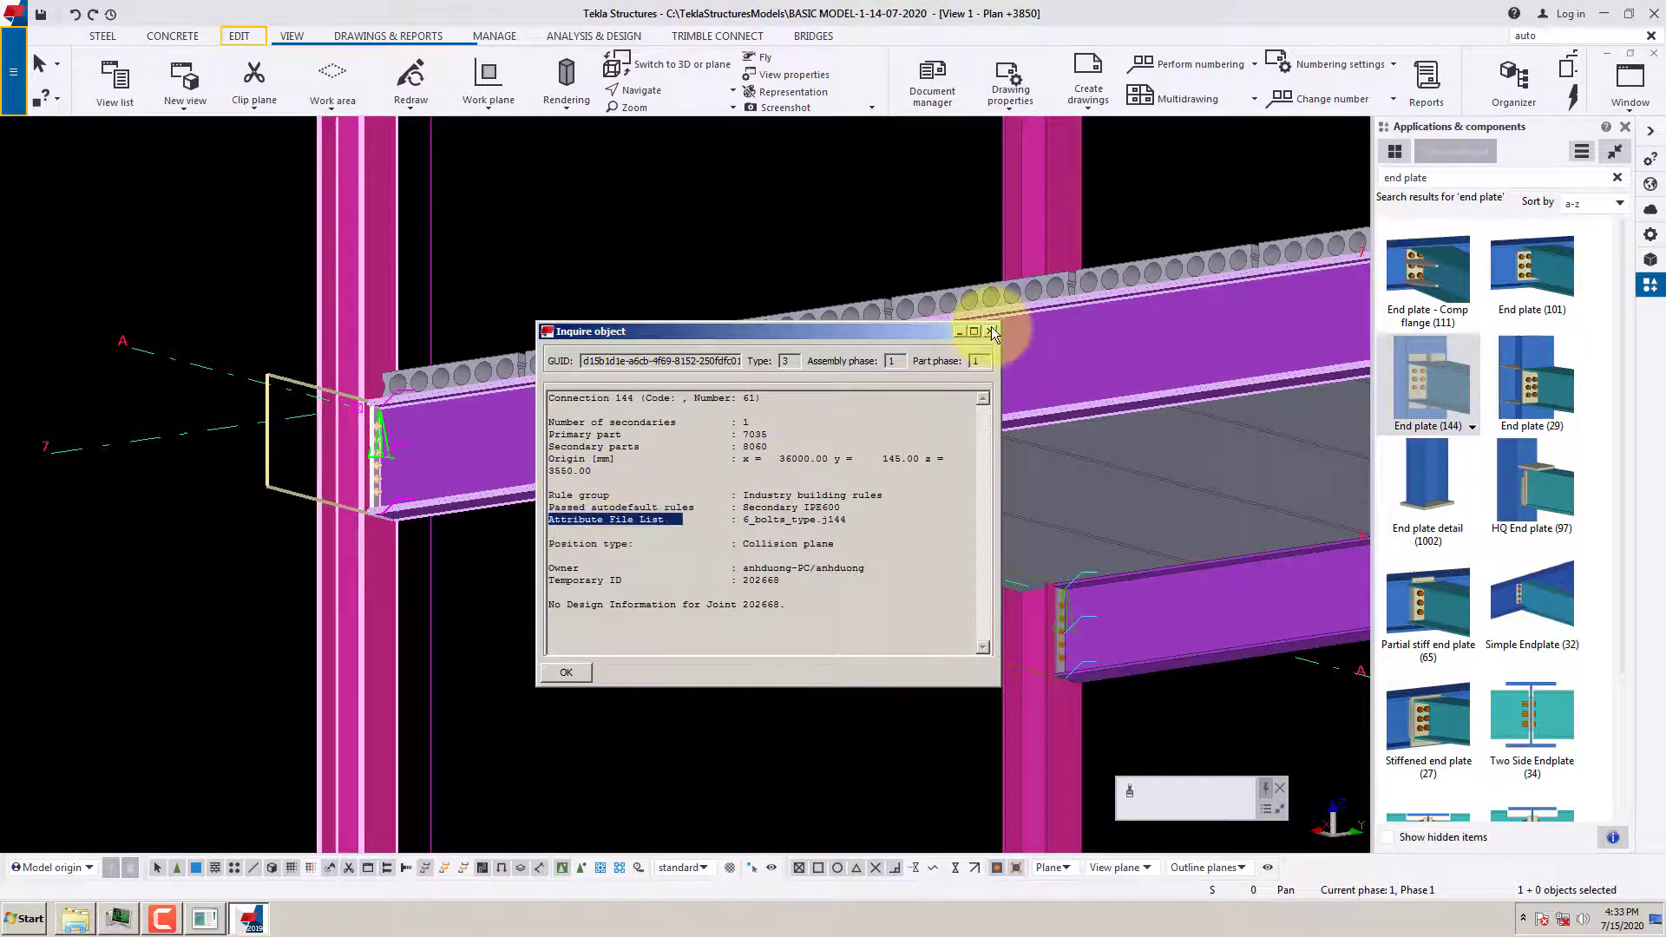
{"action": "left_click", "coordinate": [992, 332]}
{"action": "scroll", "coordinate": [434, 579], "scroll_direction": "down", "scroll_amount": 5}
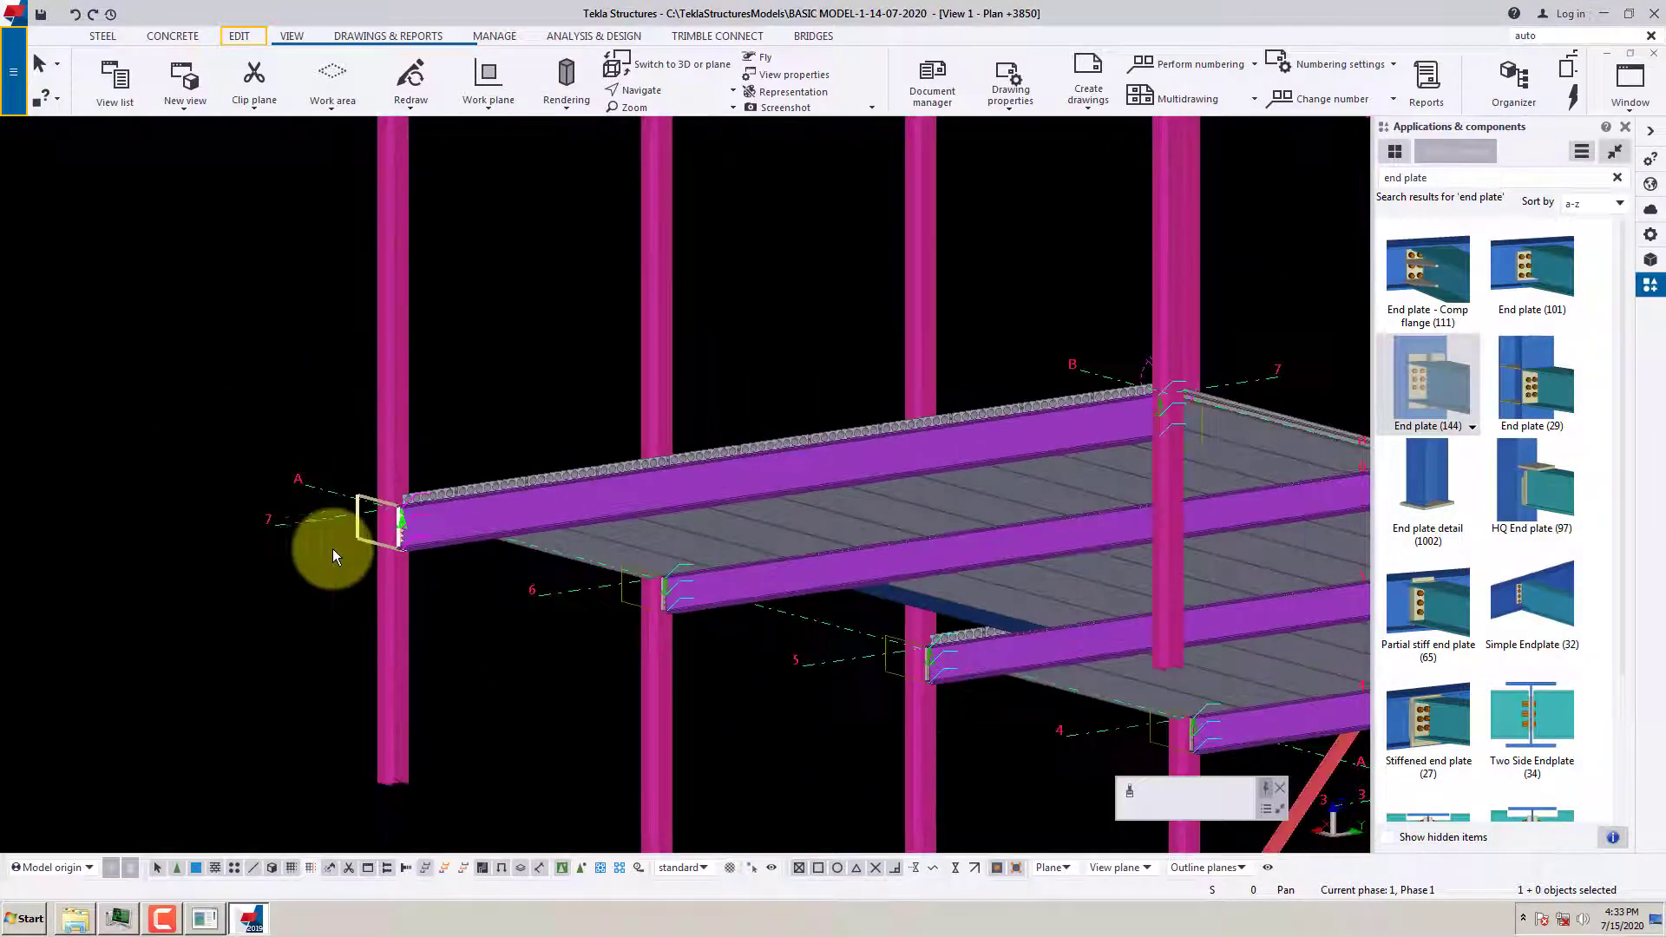
{"action": "middle_click_drag", "start_coordinate": [909, 708], "coordinate": [528, 583]}
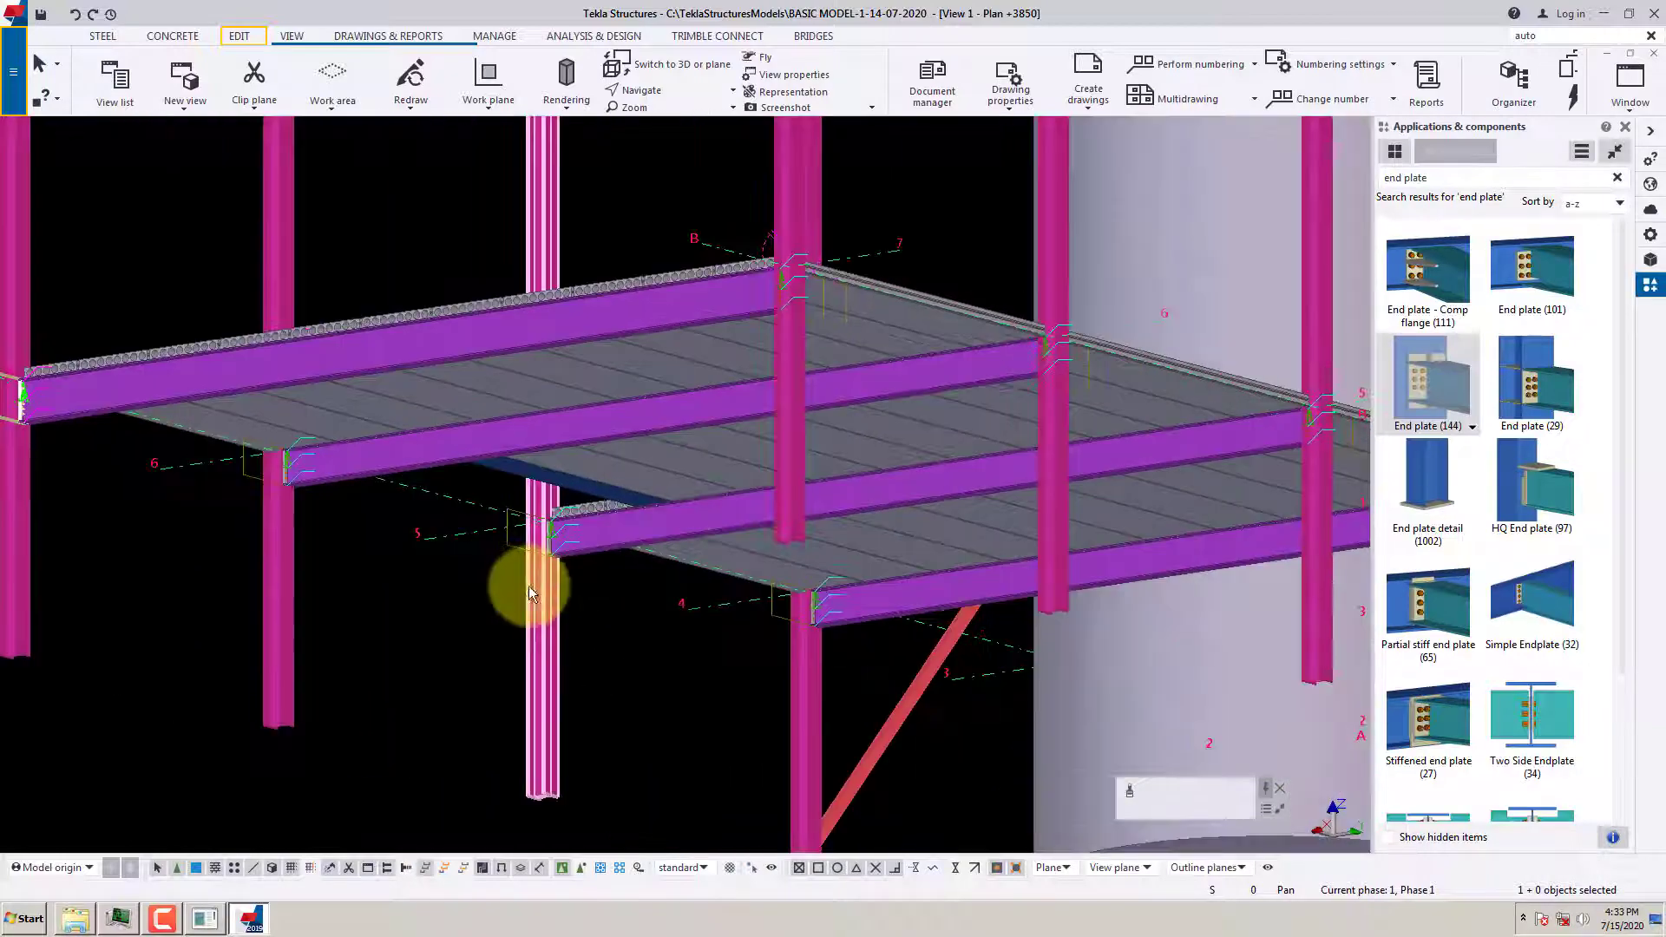
{"action": "scroll", "coordinate": [444, 564], "scroll_direction": "down", "scroll_amount": 2}
{"action": "middle_click_drag", "start_coordinate": [647, 666], "coordinate": [505, 605]}
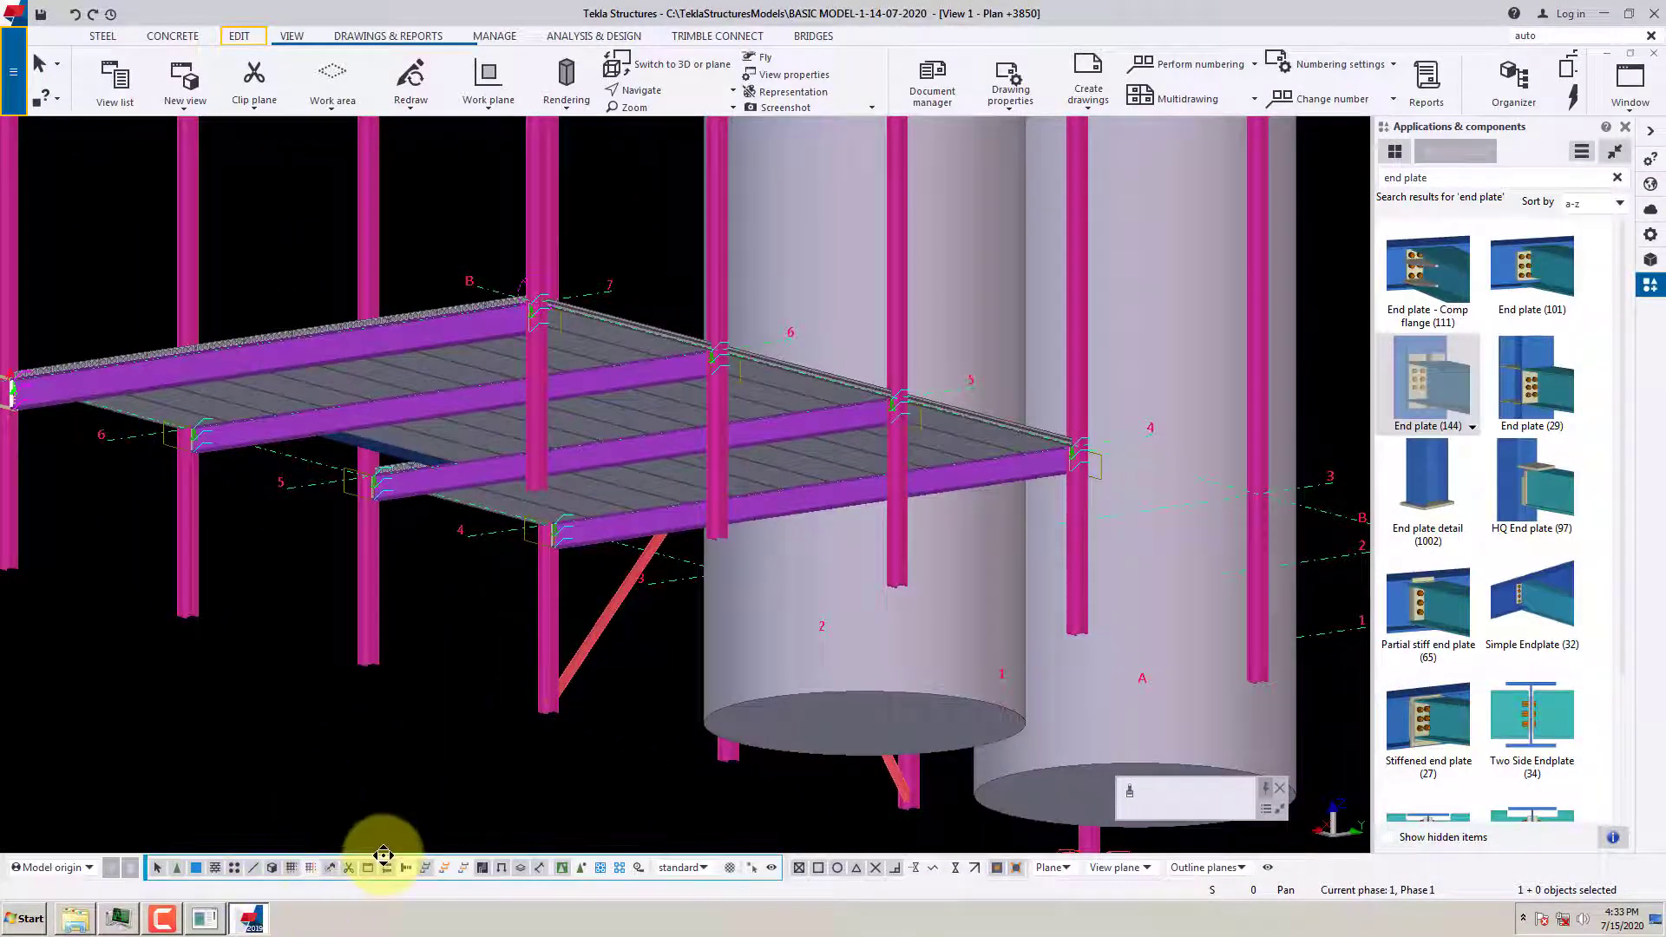